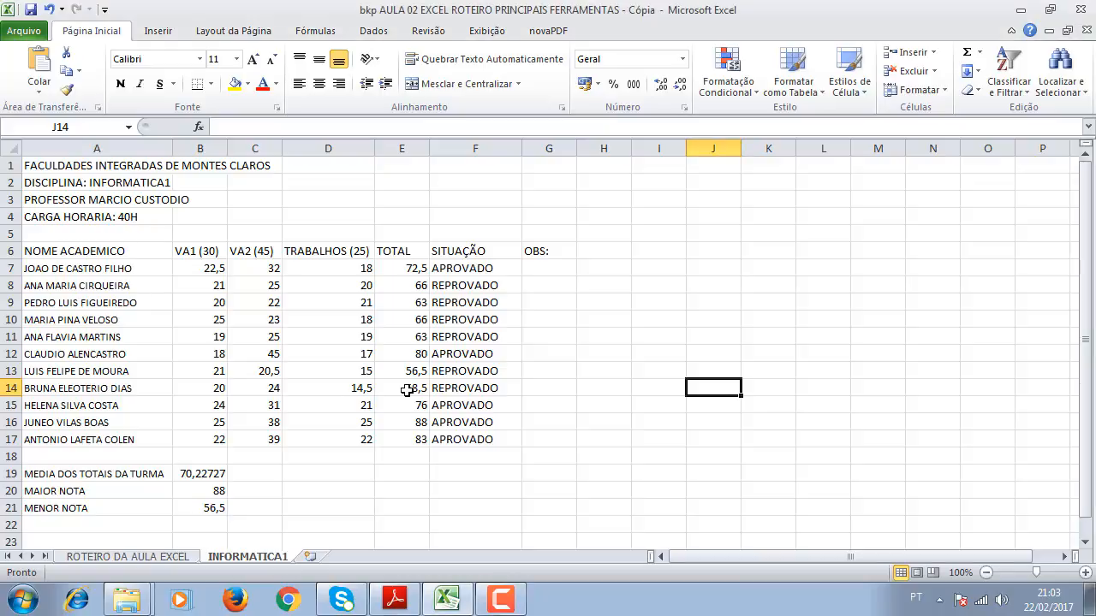
- Review the grading criteria and the list of home tools on the ROTEIRO DA AULA EXCEL sheet
left_click(174, 559)
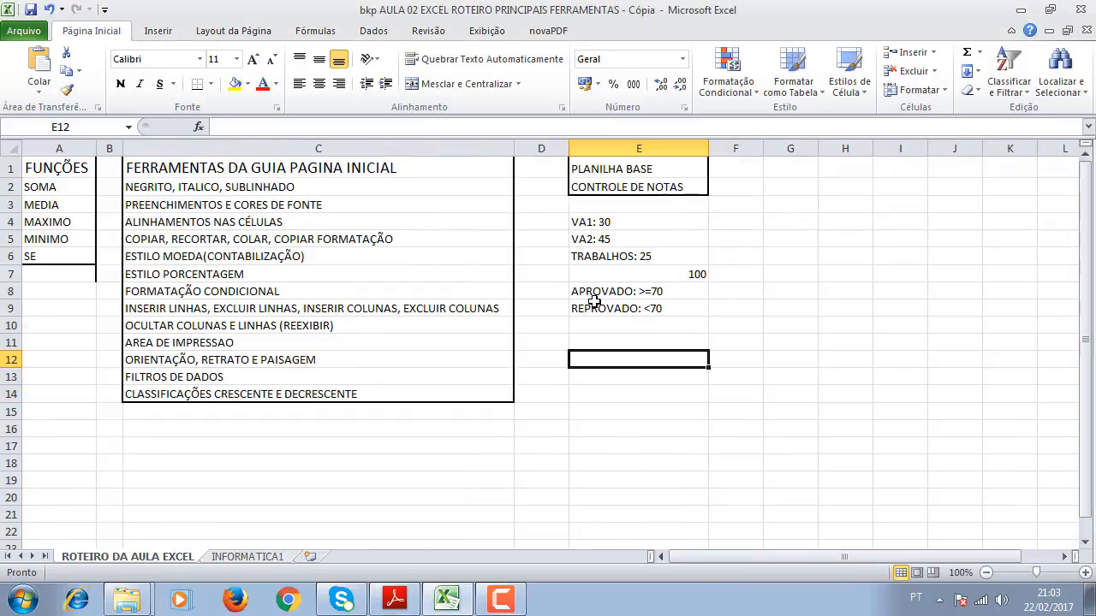
left_click(604, 222)
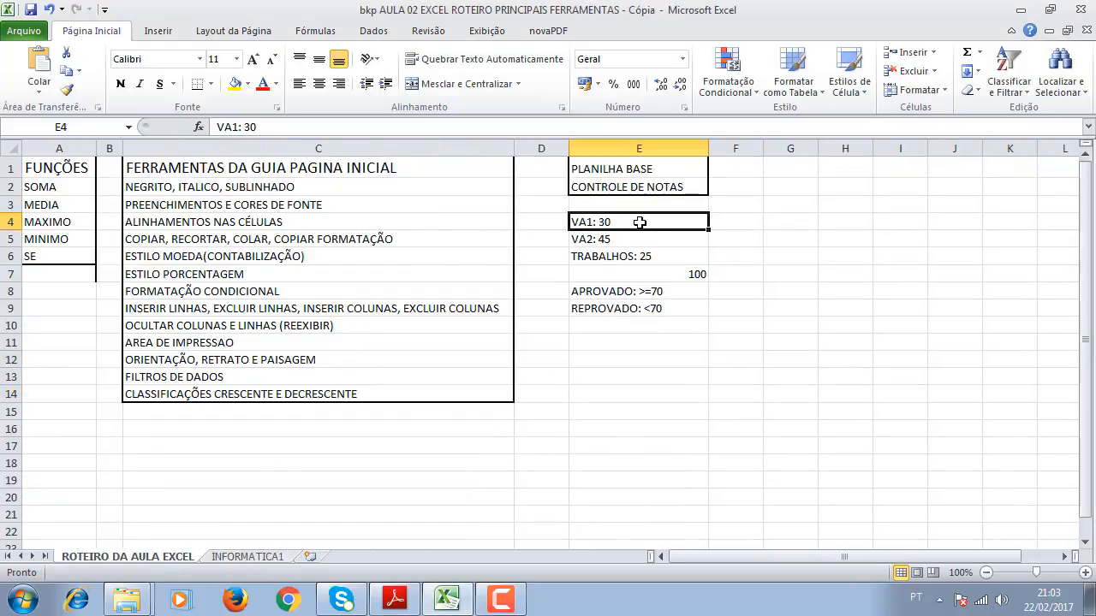
left_click(598, 243)
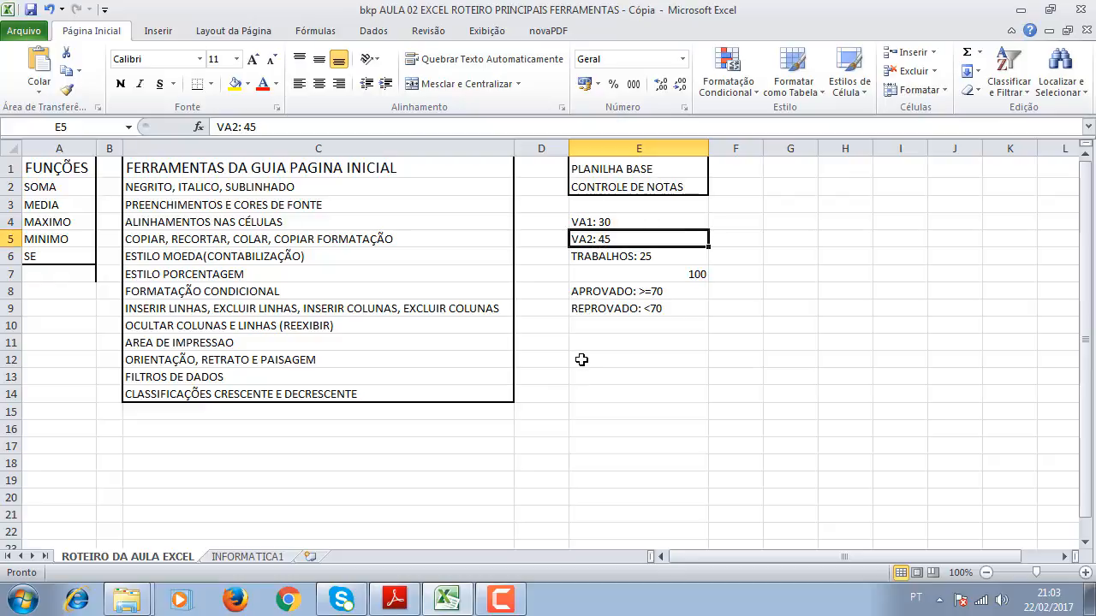
left_click(647, 256)
left_click(687, 272)
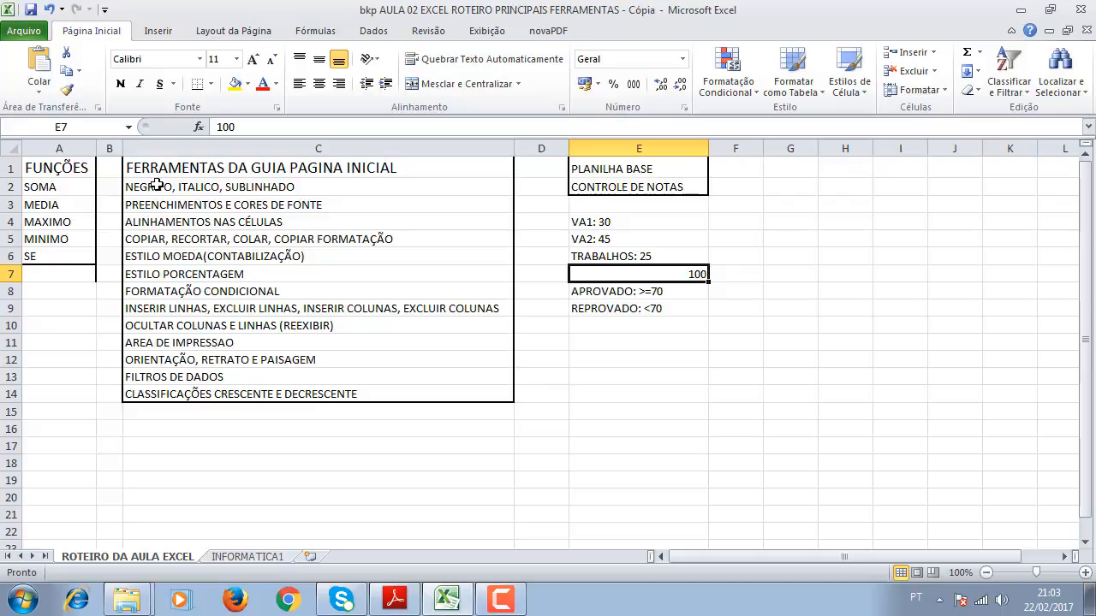
left_click(210, 186)
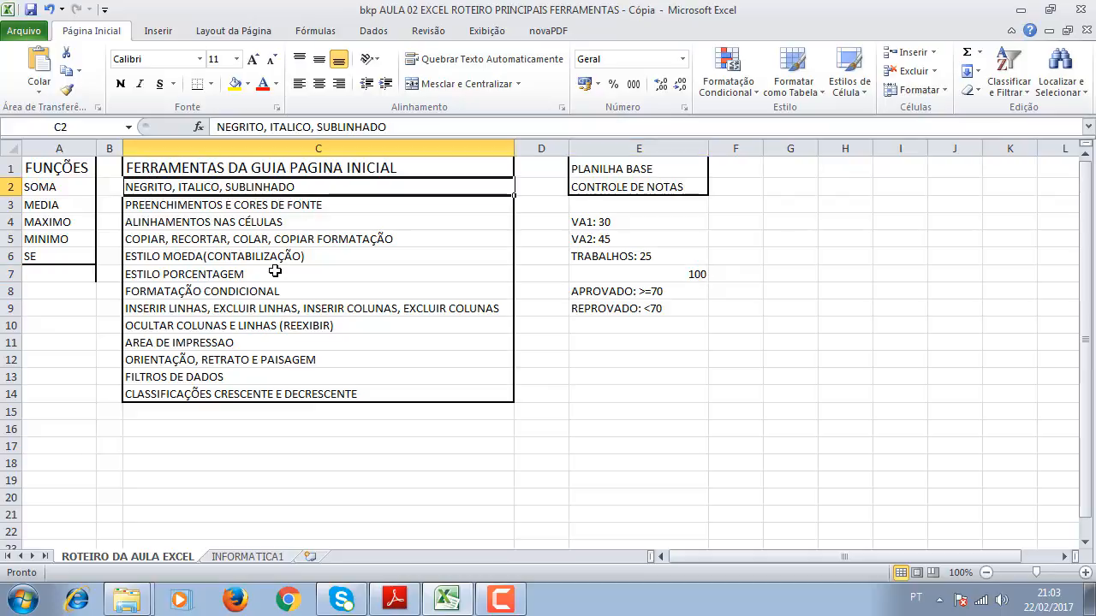
left_click(220, 206)
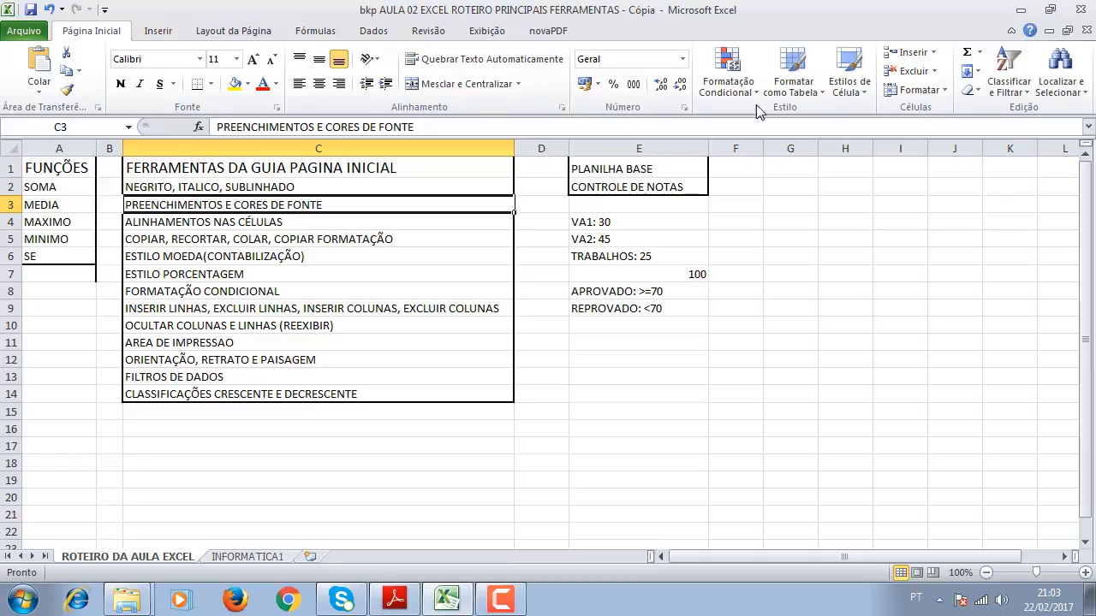
left_click(158, 33)
left_click(314, 33)
left_click(239, 34)
left_click(177, 36)
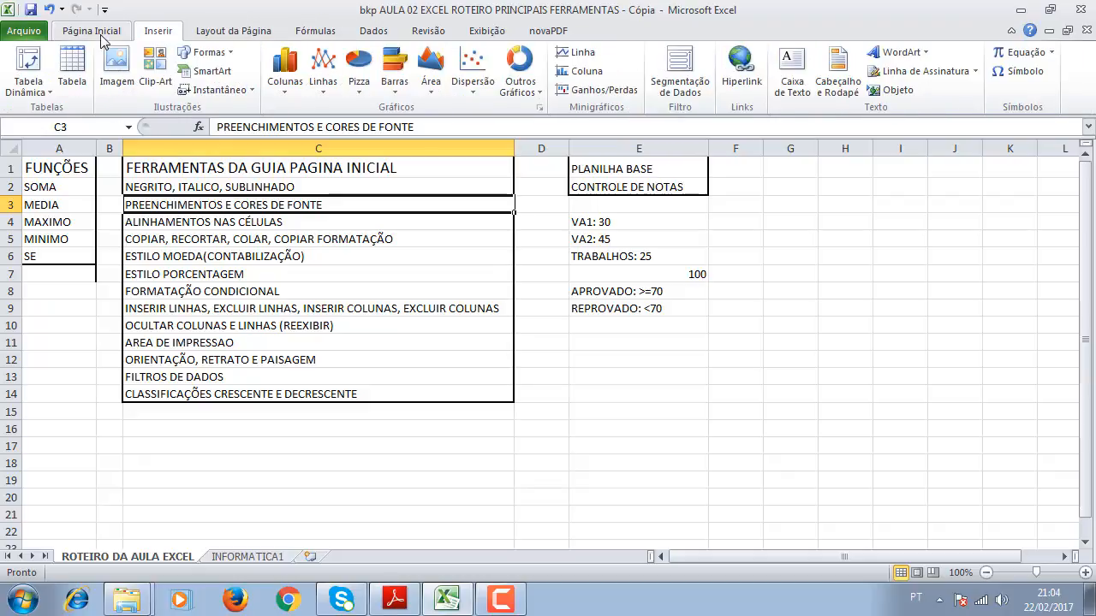
left_click(102, 36)
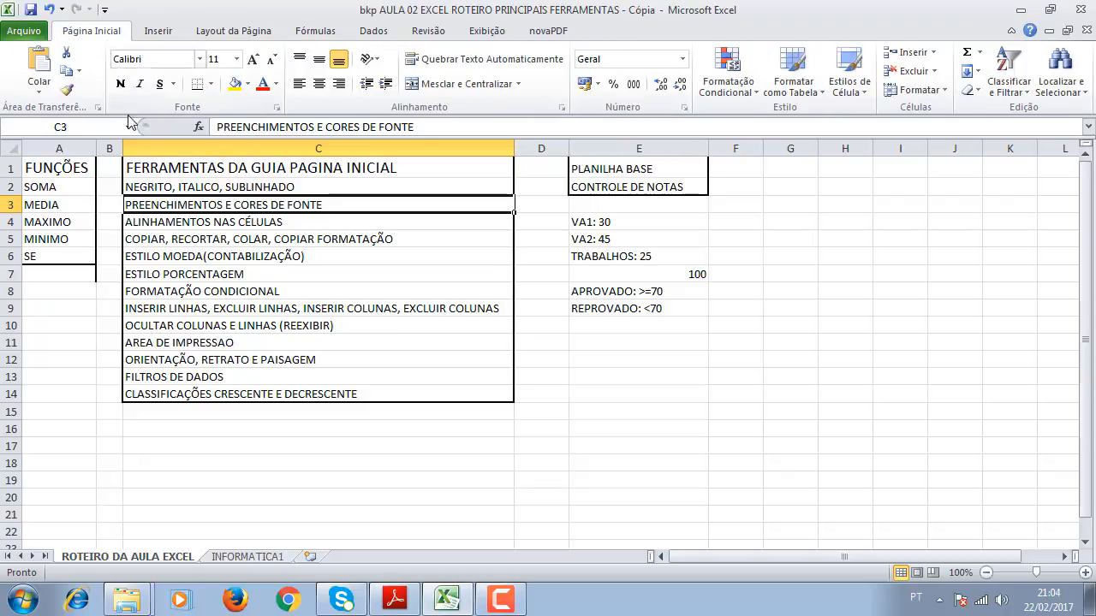
left_click(387, 429)
- On the INFORMATICA1 sheet, examine the first student's VA1, VA2 and TRABALHOS grades and the formula behind the TOTAL
left_click(248, 558)
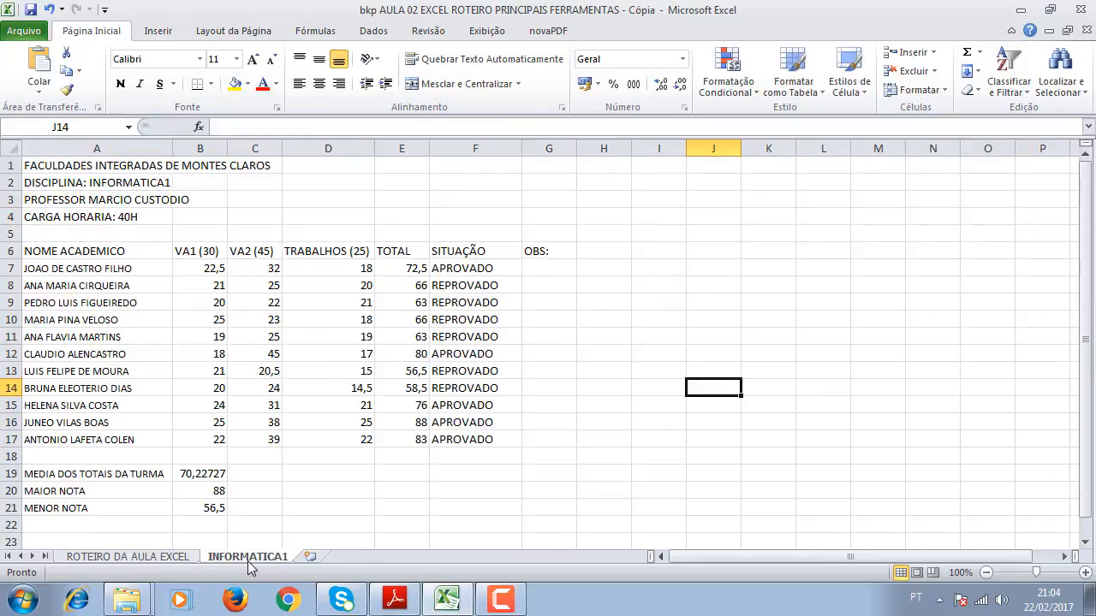
left_click(667, 272)
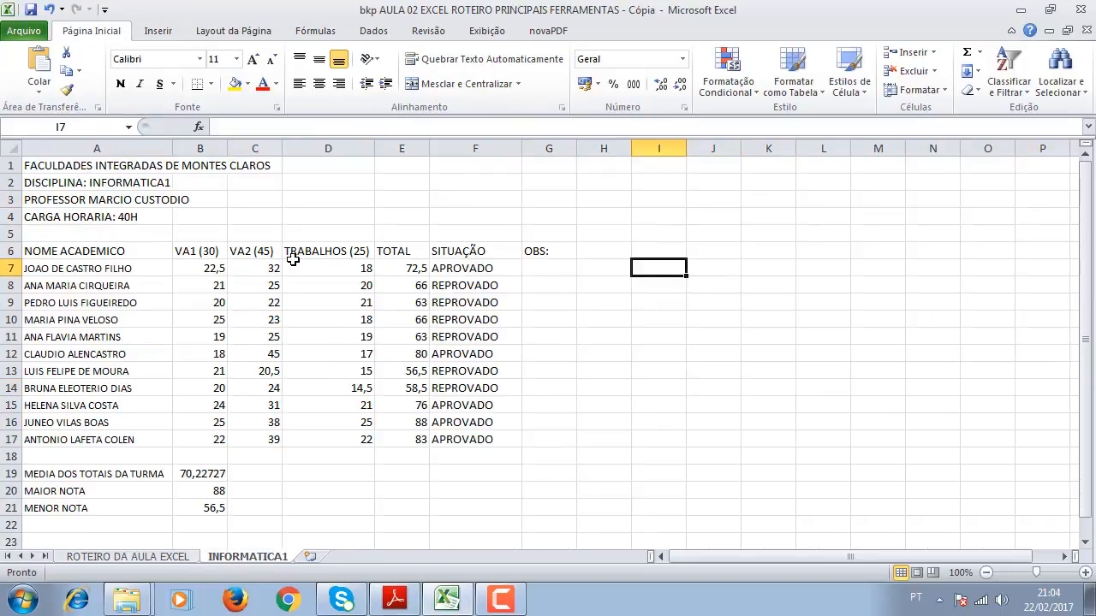
left_click(614, 364)
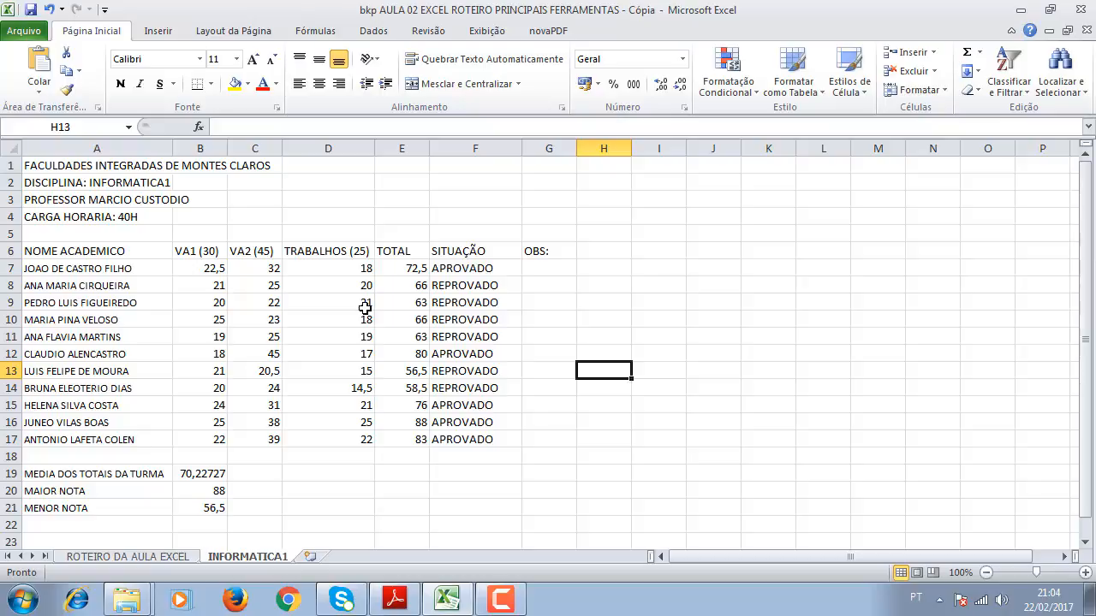
left_click(51, 271)
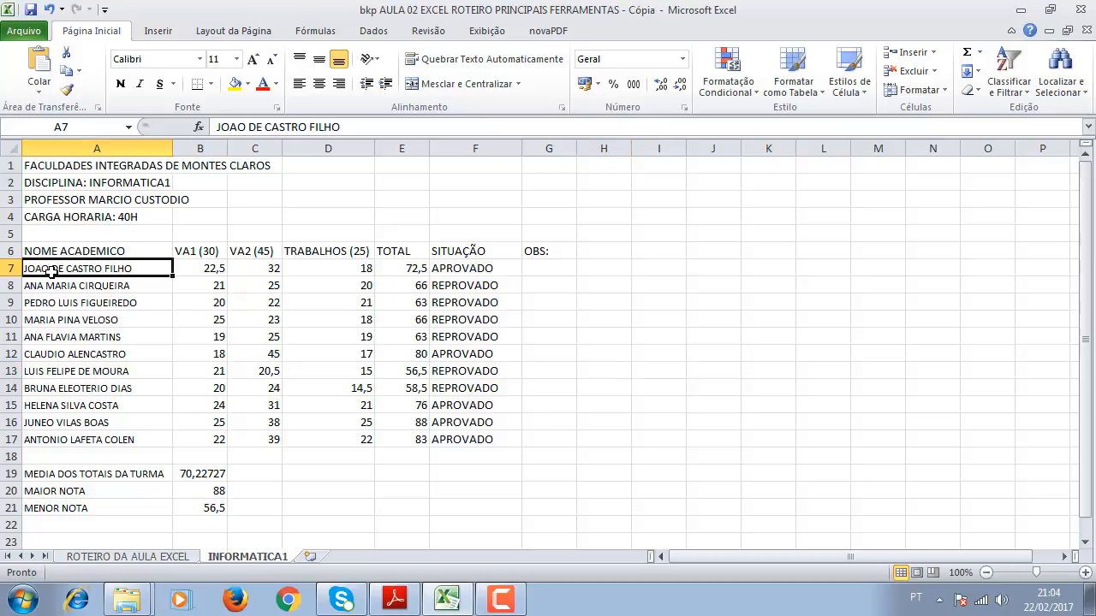
left_click_drag(182, 271, 394, 269)
left_click(196, 270)
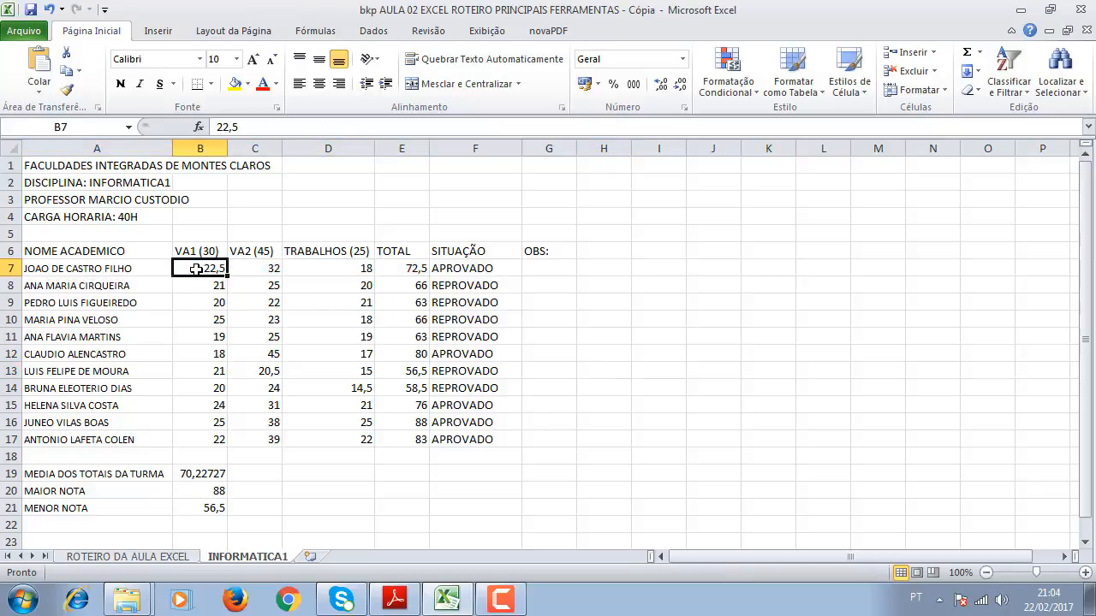
left_click(243, 269)
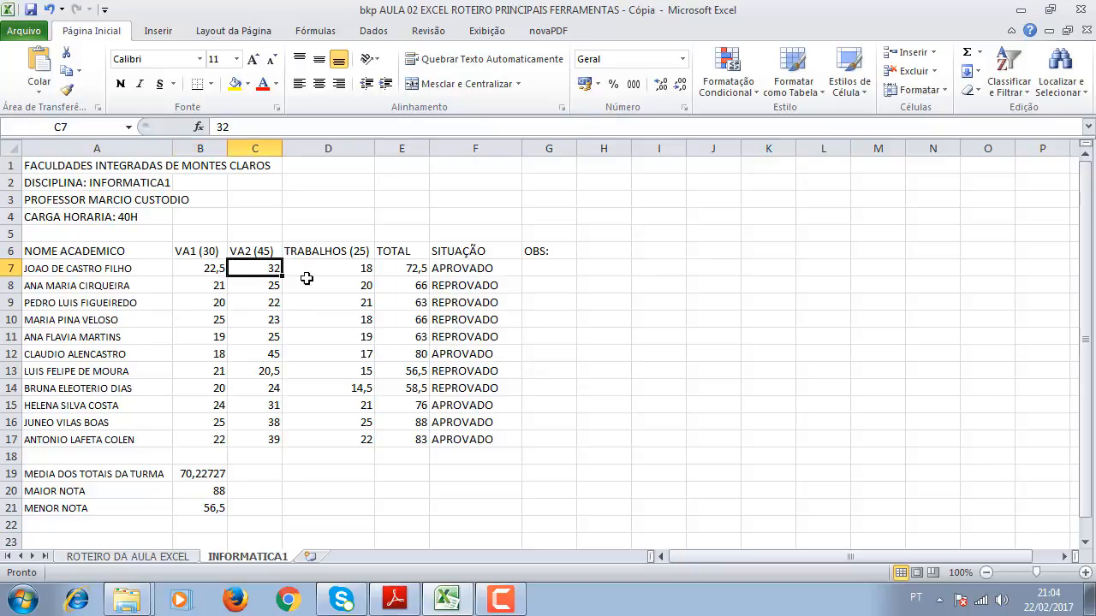
left_click(349, 269)
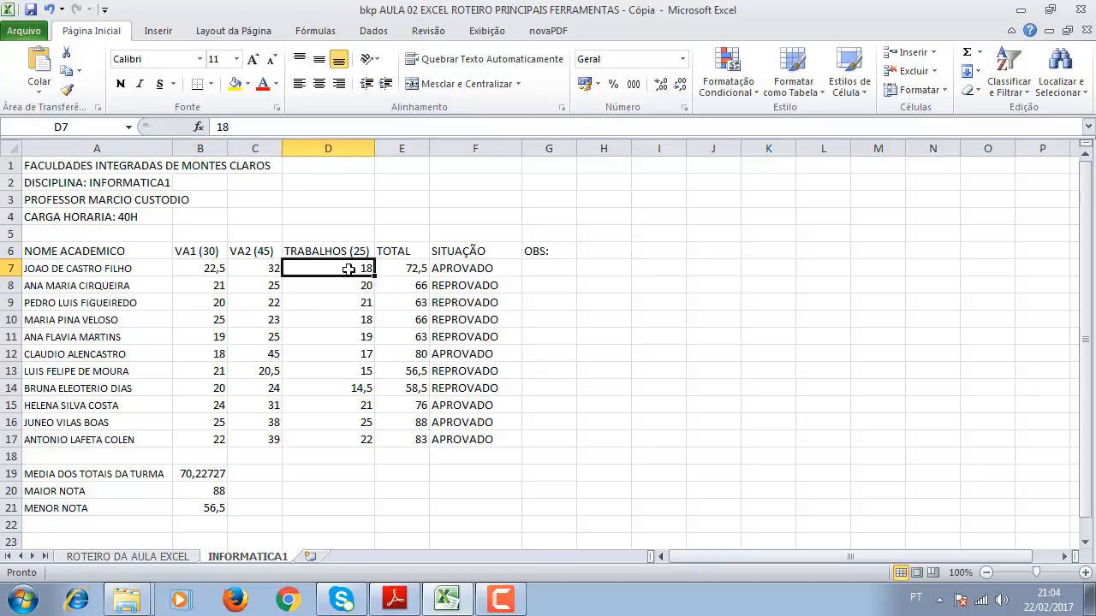
left_click(403, 271)
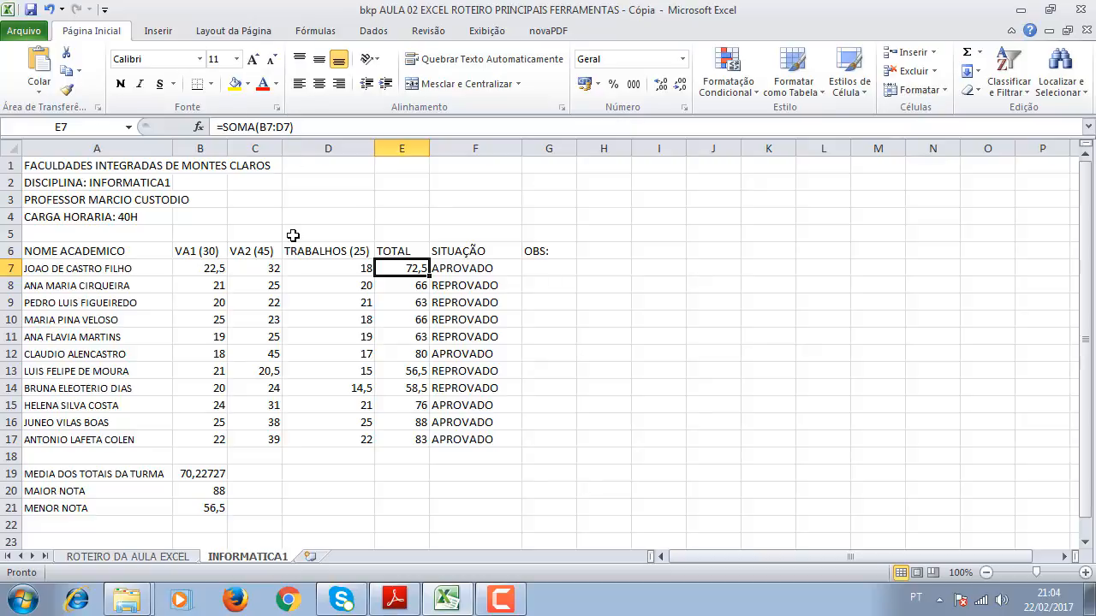
- Inspect the formulas for the class average, highest grade and lowest grade and the TOTAL range they use
left_click(206, 473)
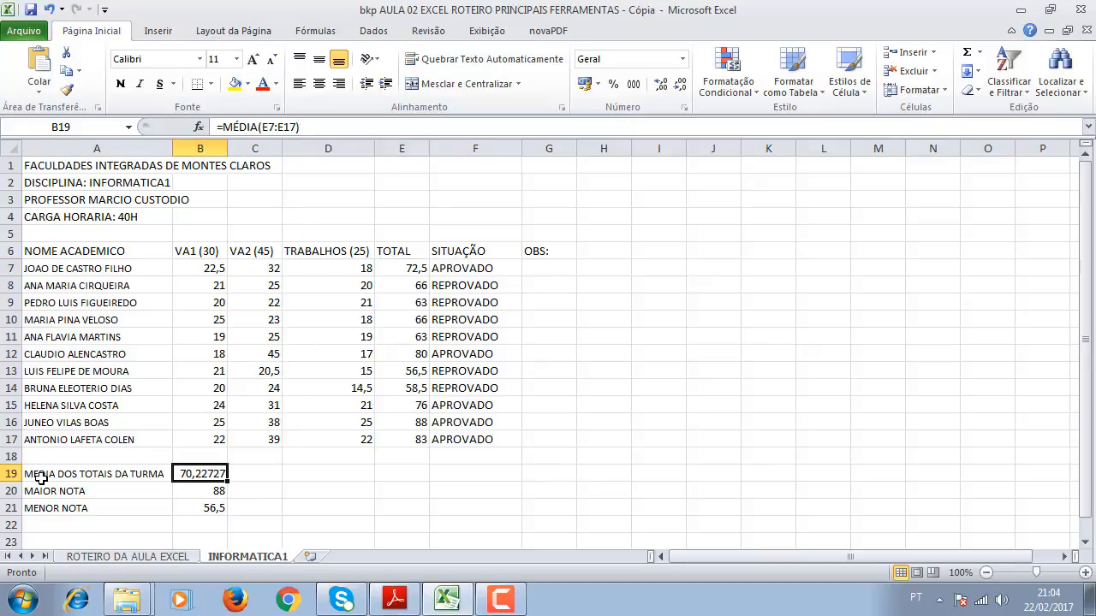
left_click_drag(402, 270, 401, 442)
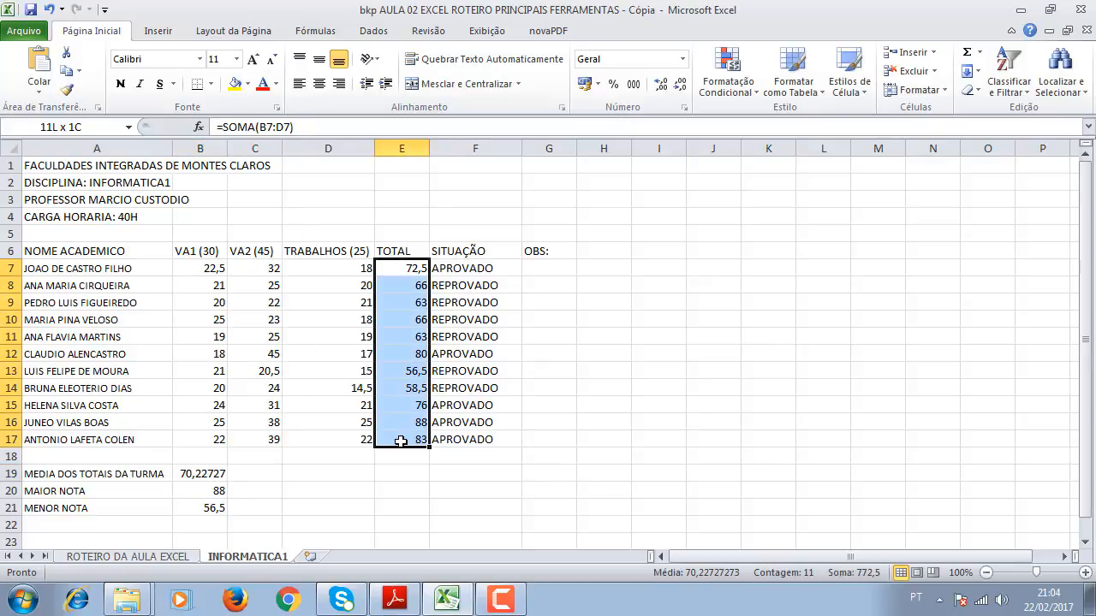
double_click(206, 473)
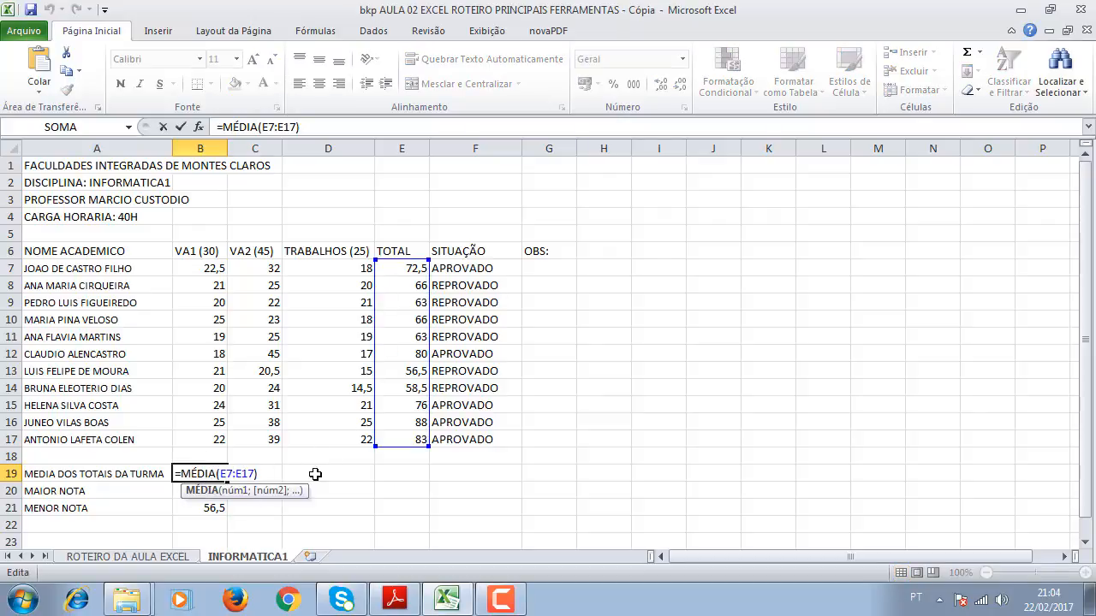
key("Return")
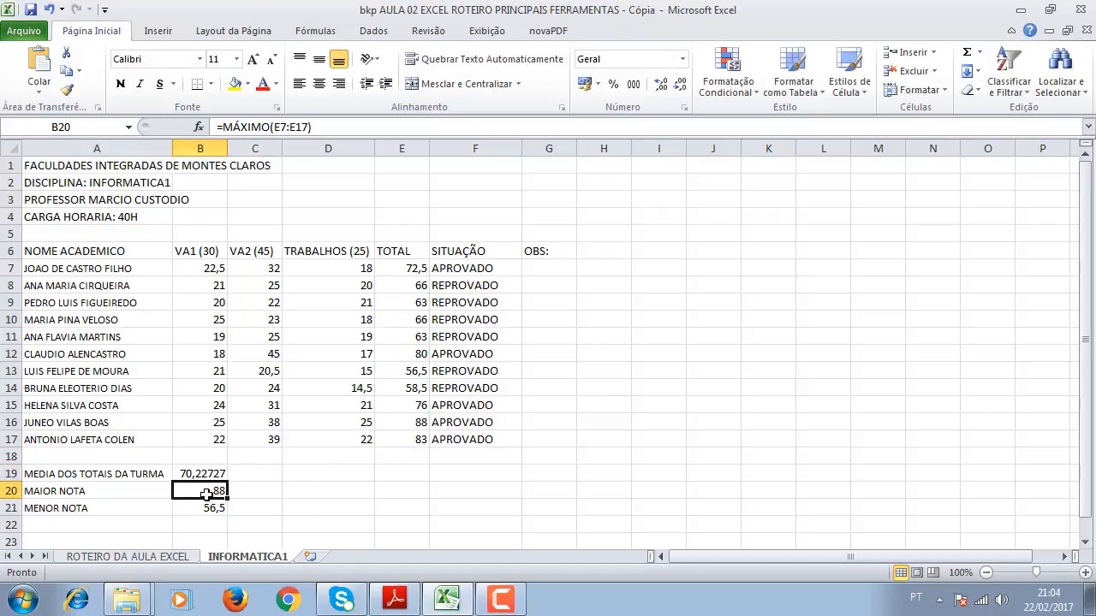
double_click(219, 492)
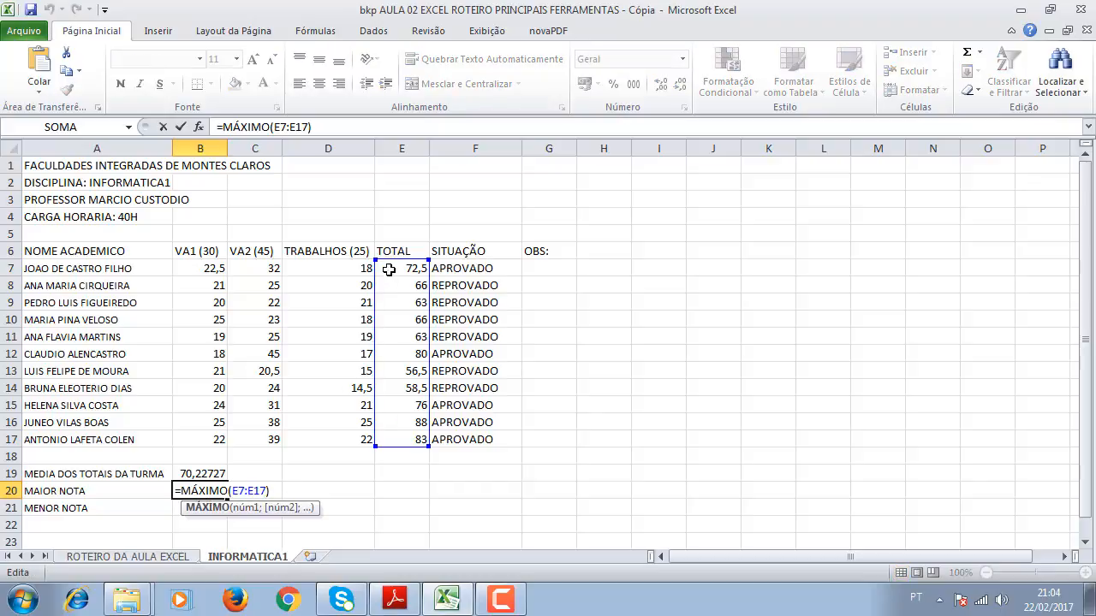
key("Escape")
double_click(209, 508)
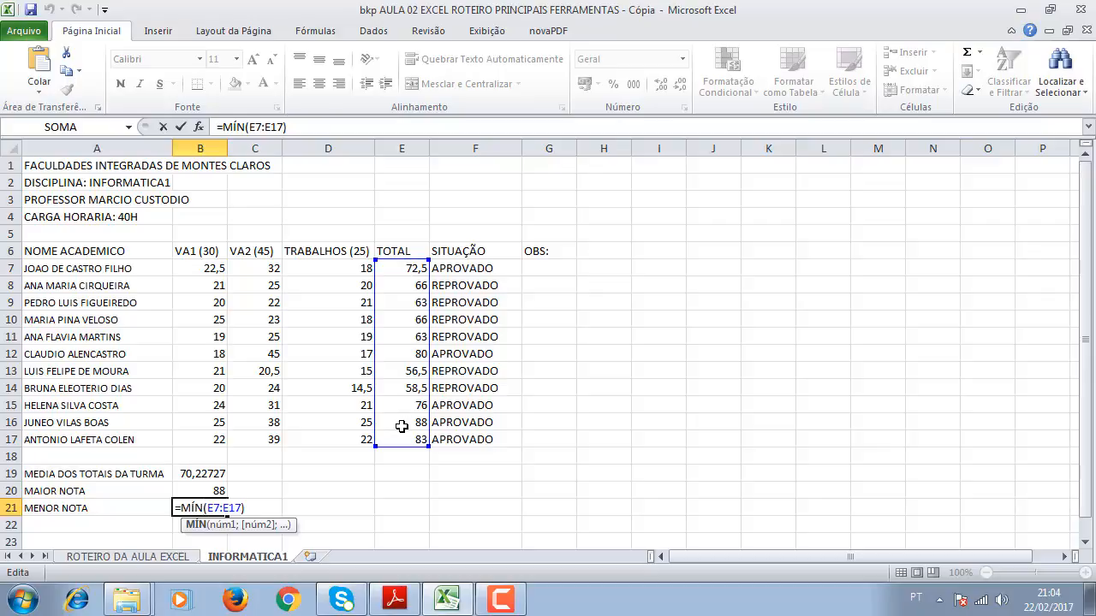
key("Escape")
- Examine the SE formula that determines the first student's SITUAÇÃO
left_click(469, 268)
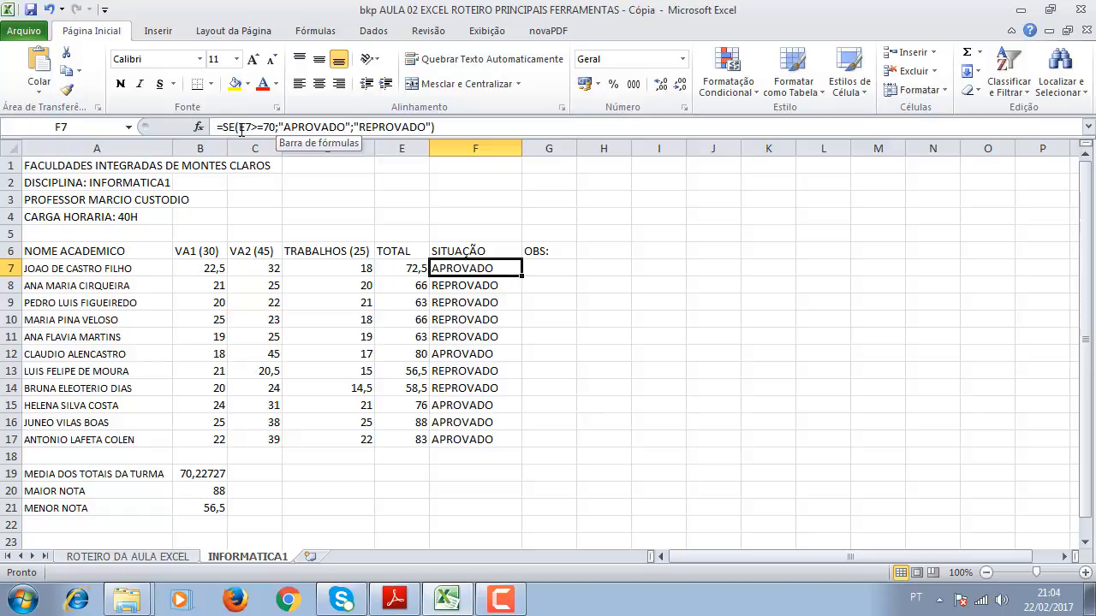
left_click_drag(241, 129, 418, 119)
key("Escape")
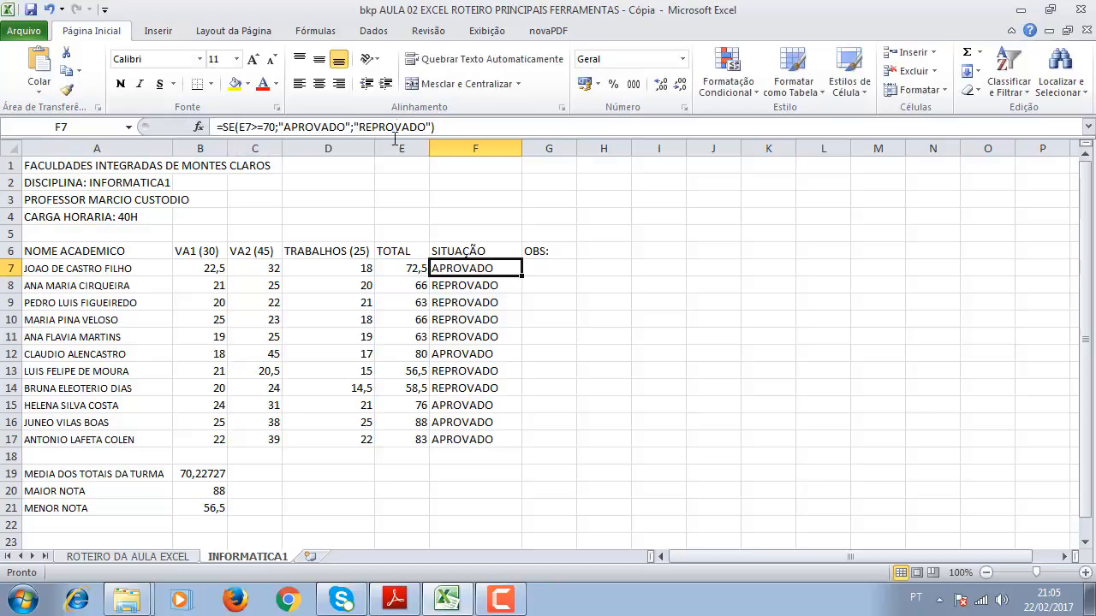
left_click(602, 330)
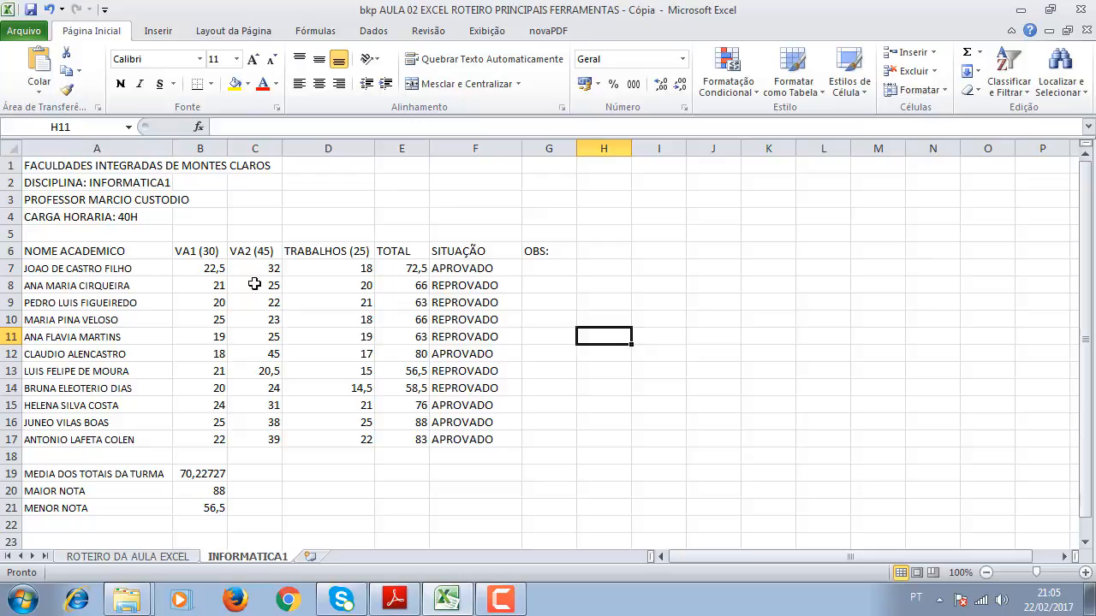
- Merge and center the title FACULDADES INTEGRADAS DE MONTES CLAROS across A1:F1
left_click_drag(49, 165, 490, 171)
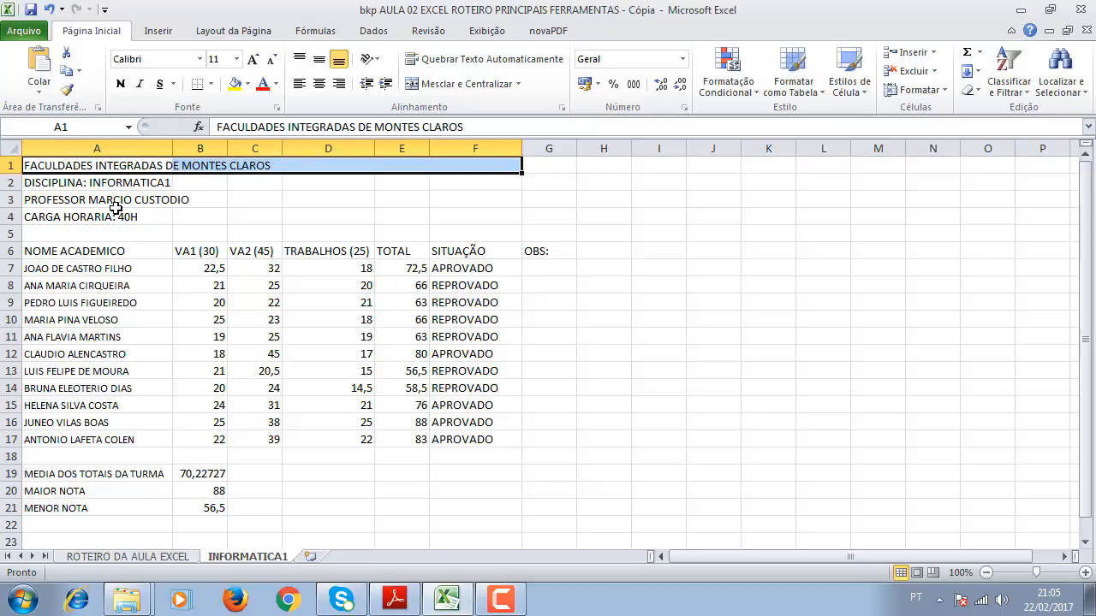
left_click_drag(117, 209, 477, 165)
left_click(479, 89)
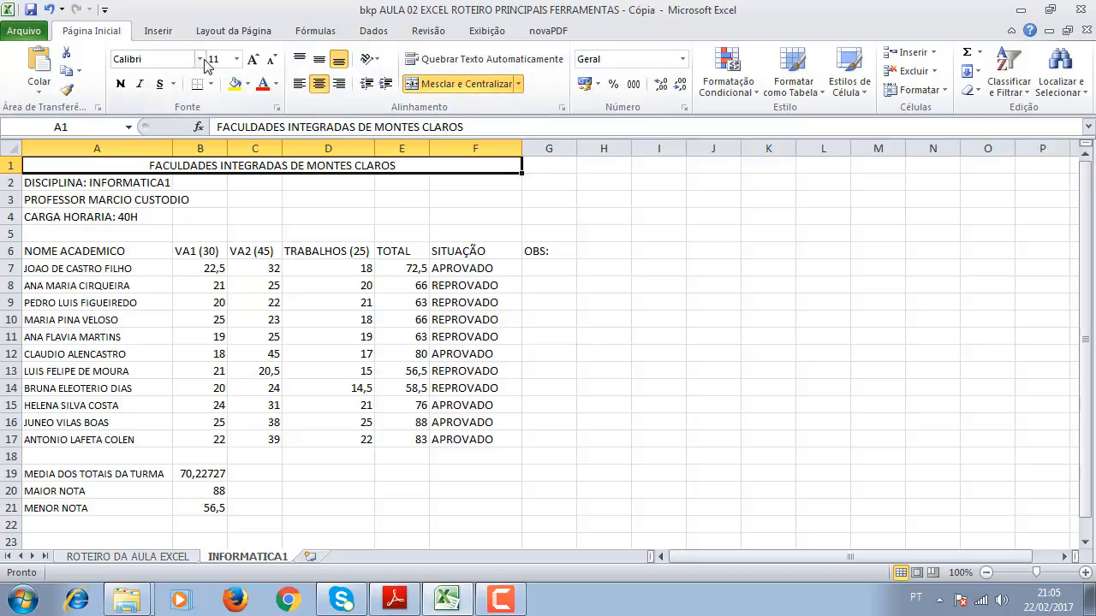
- Set the title in row 1 to font size 14 and give it a light blue fill
left_click(237, 60)
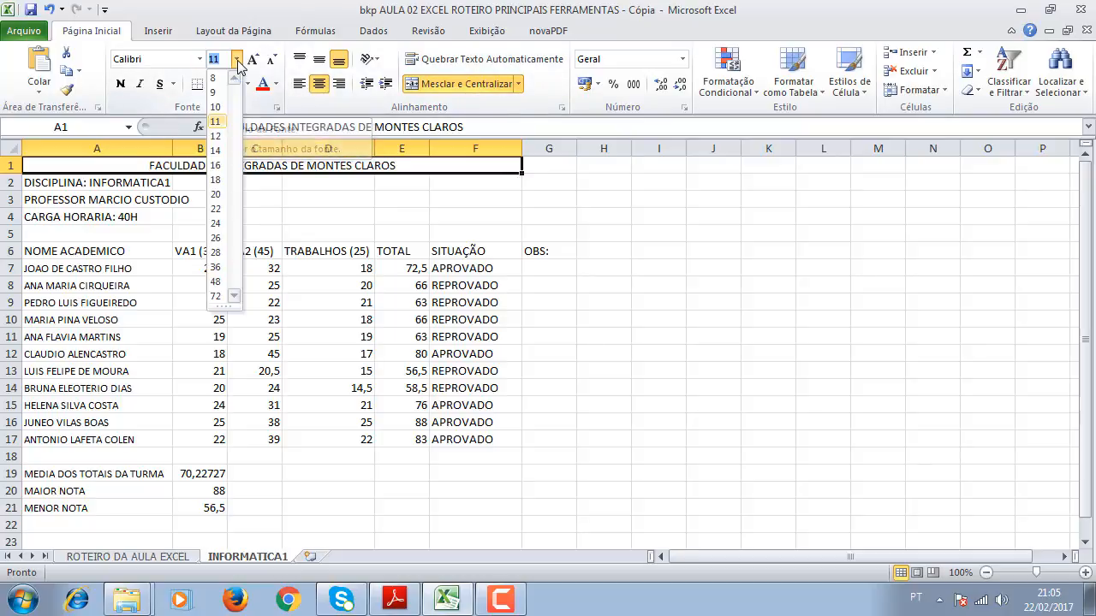
left_click(220, 152)
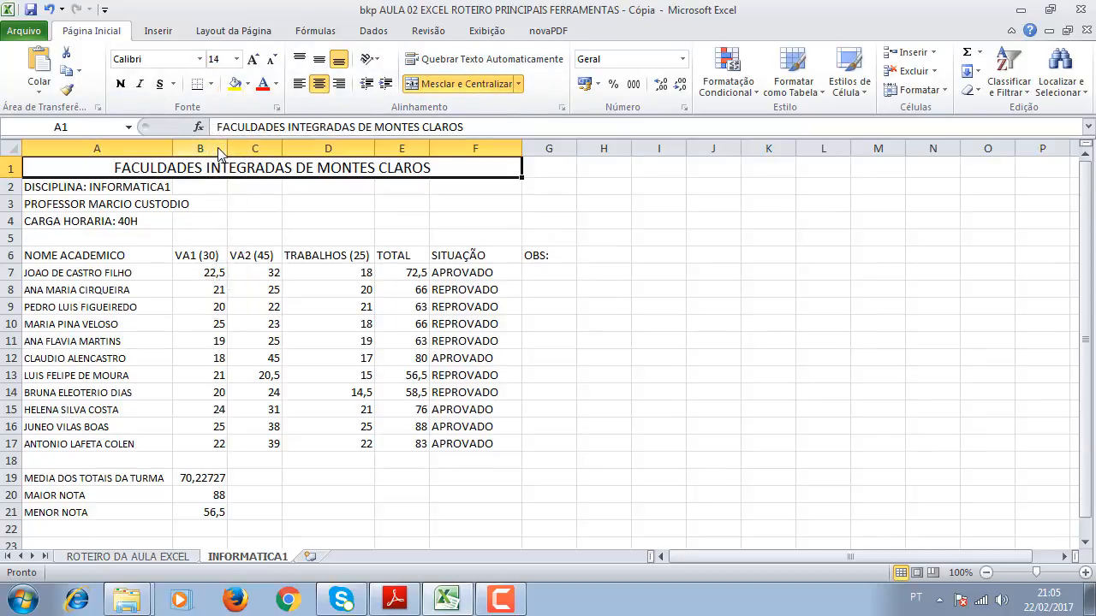
left_click(249, 89)
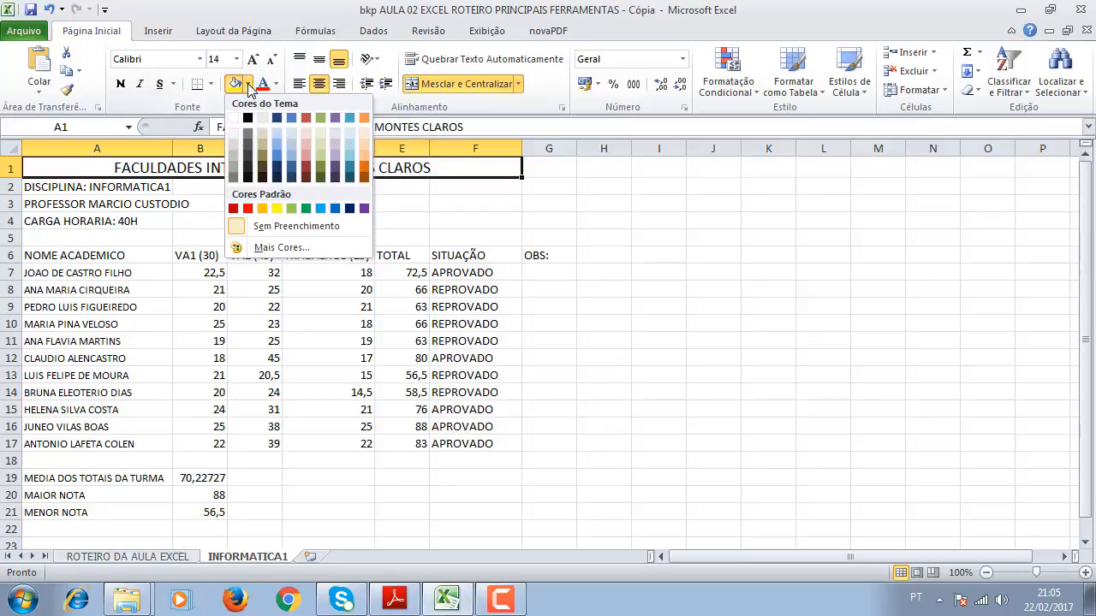
left_click(274, 131)
left_click(578, 328)
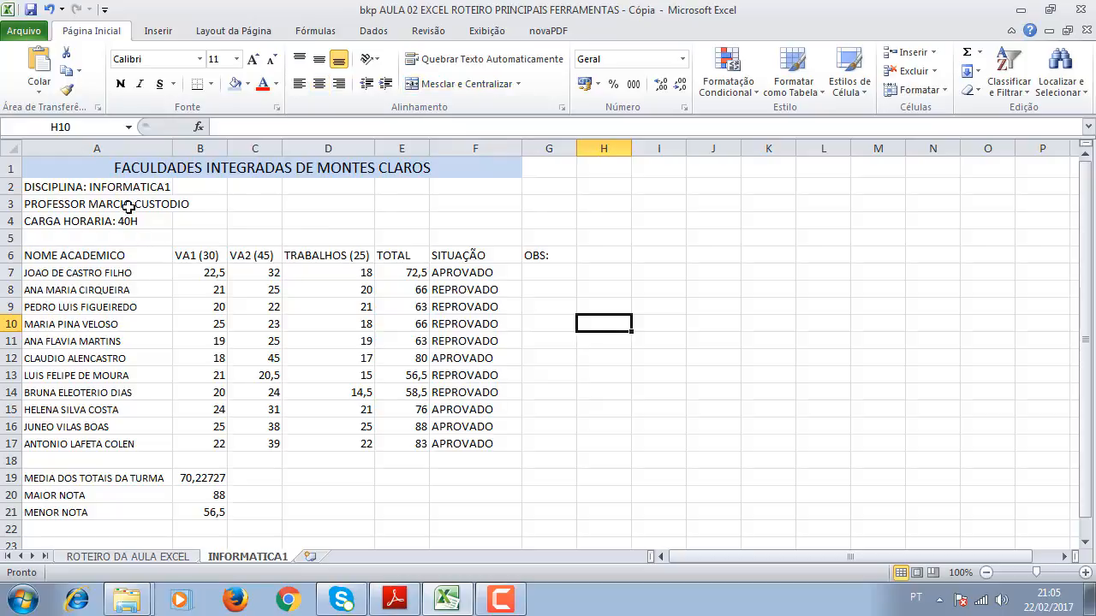
left_click(83, 190)
left_click_drag(83, 190, 531, 415)
left_click(662, 359)
- Unmerge the title in row 1, and merge and center it across A1:G1 to include the OBS column
left_click_drag(446, 166, 543, 166)
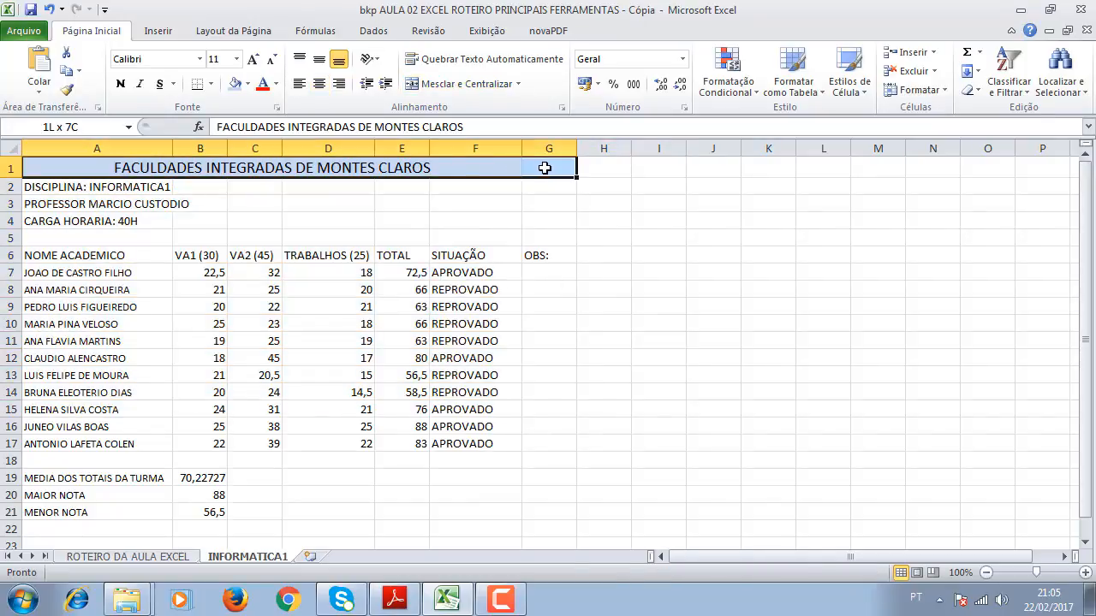
left_click(469, 84)
left_click(621, 235)
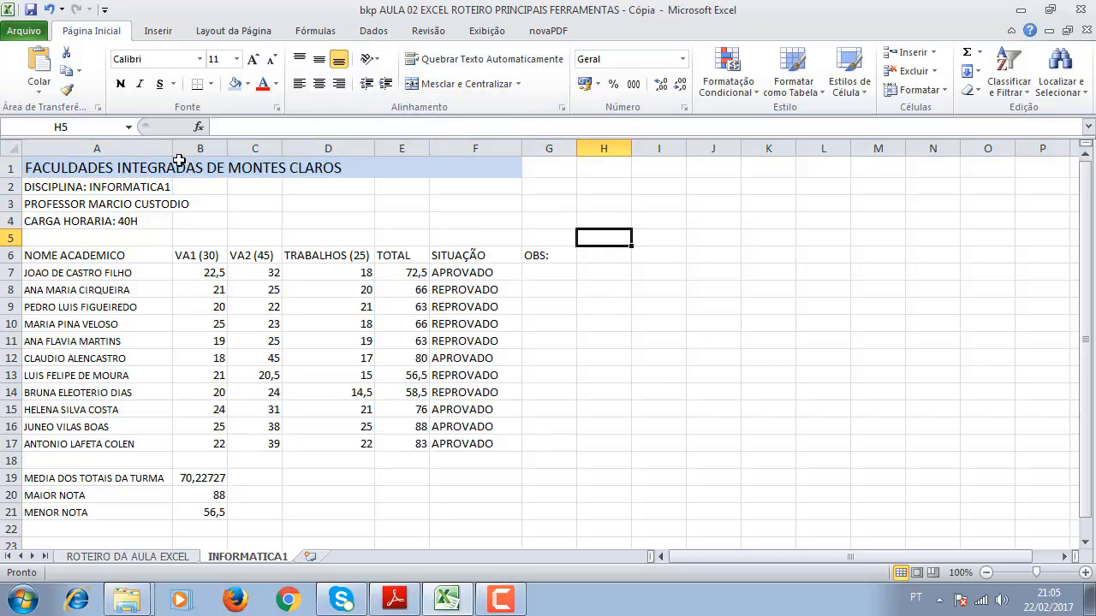
left_click_drag(75, 163, 553, 169)
left_click(463, 84)
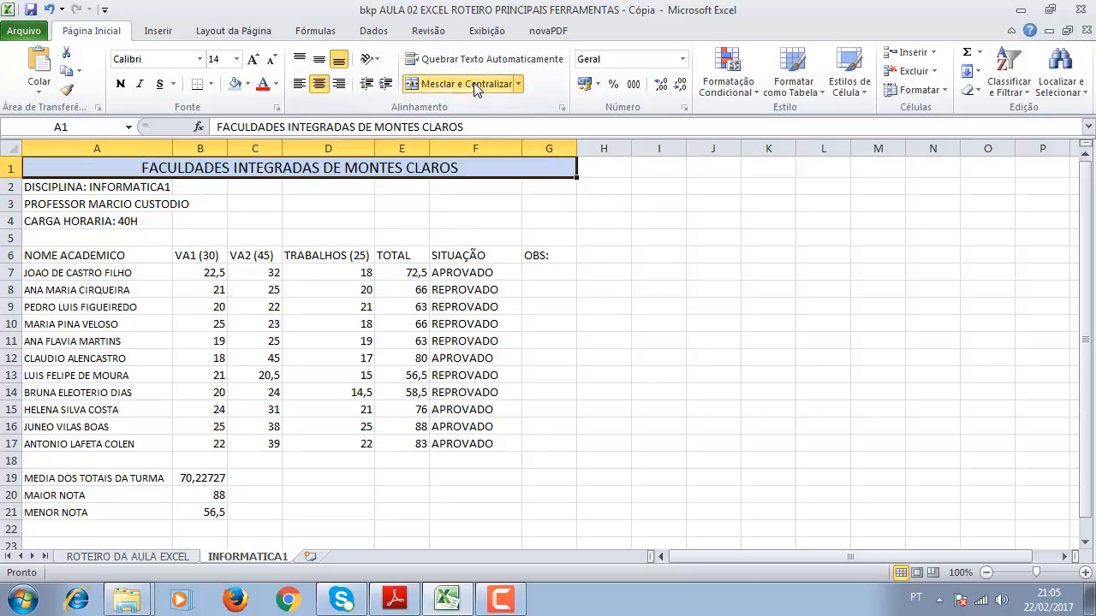
left_click(340, 221)
left_click(240, 173)
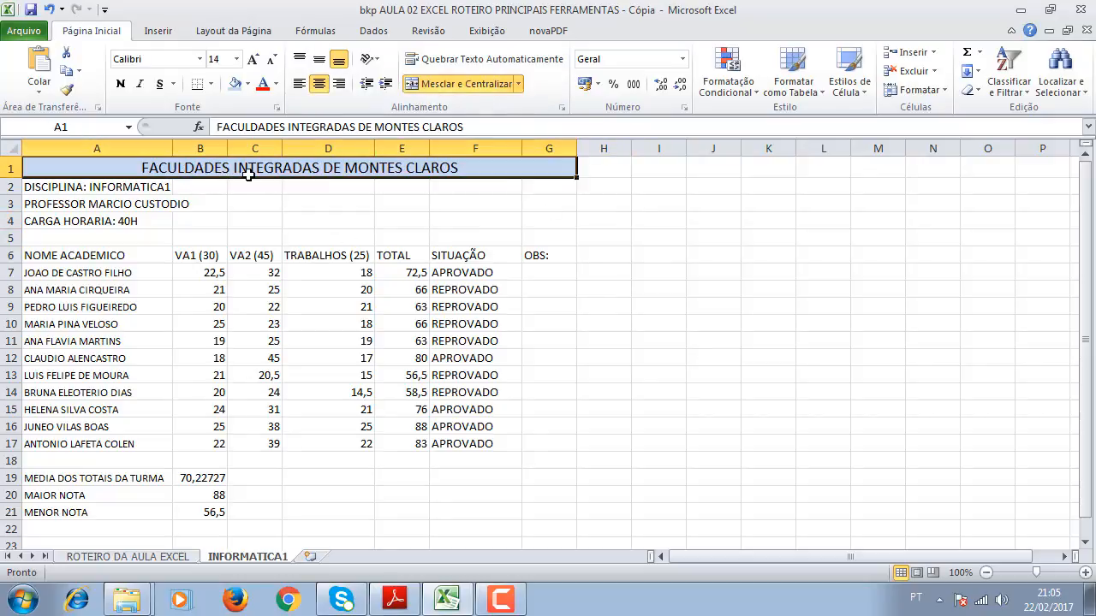
- Apply all borders to the range A1:G17 and widen column A enough for the professor line to fit
left_click(591, 322)
left_click_drag(303, 166, 362, 443)
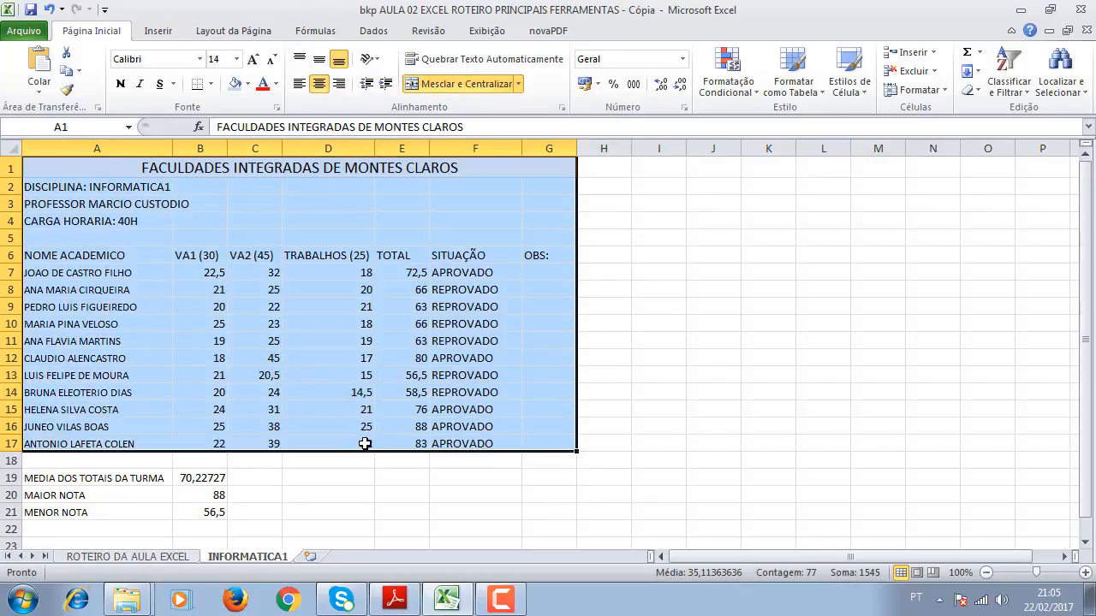
left_click(416, 335)
left_click(362, 166)
left_click_drag(363, 166, 380, 443)
left_click(211, 84)
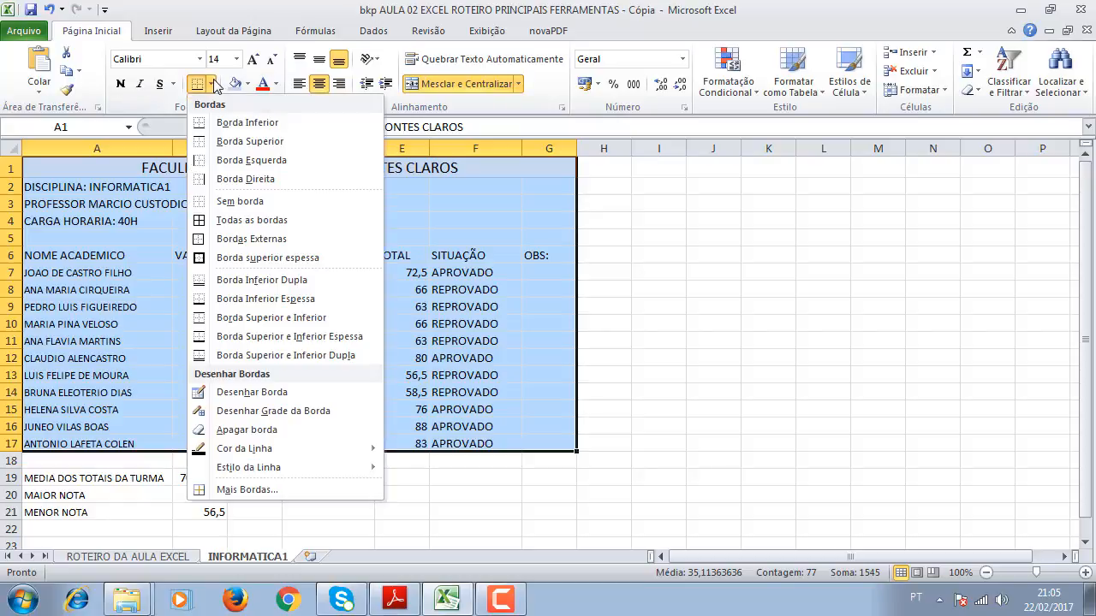
left_click(227, 149)
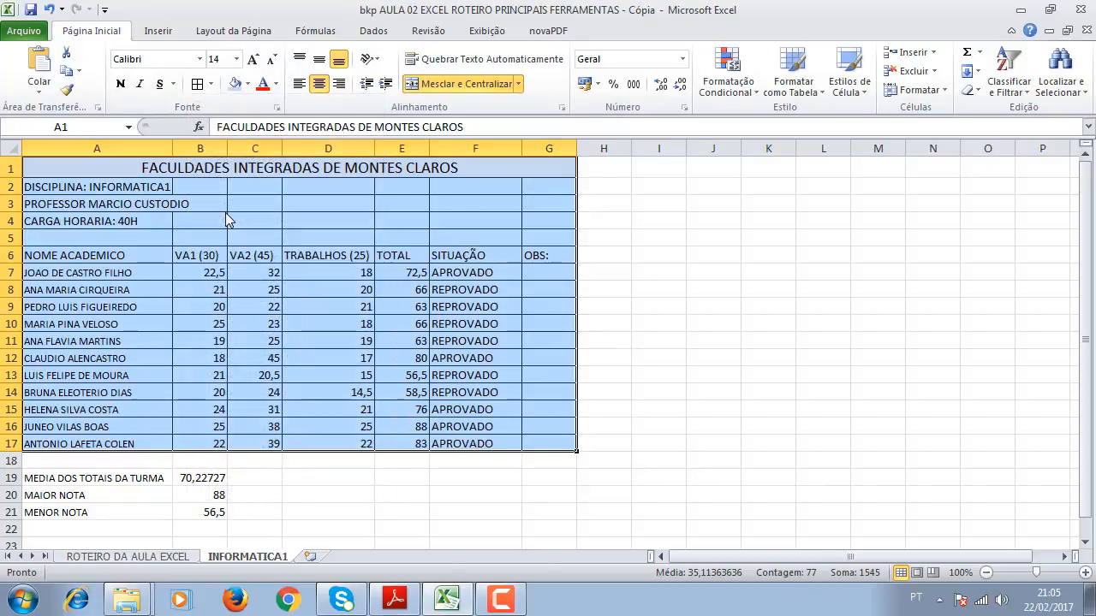
left_click(711, 307)
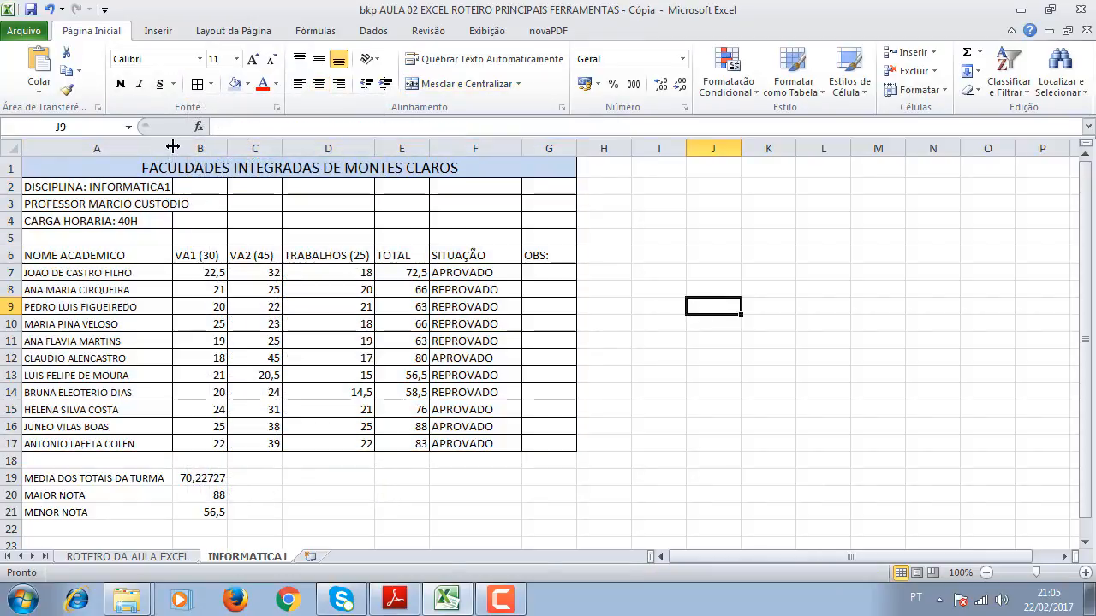
left_click_drag(172, 147, 199, 149)
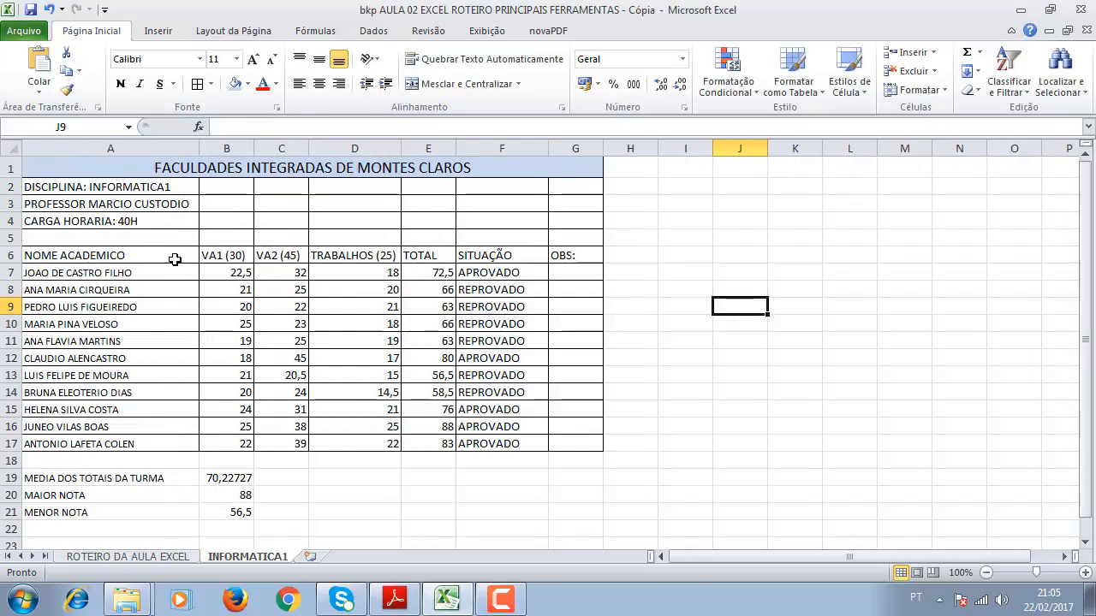
left_click(195, 309)
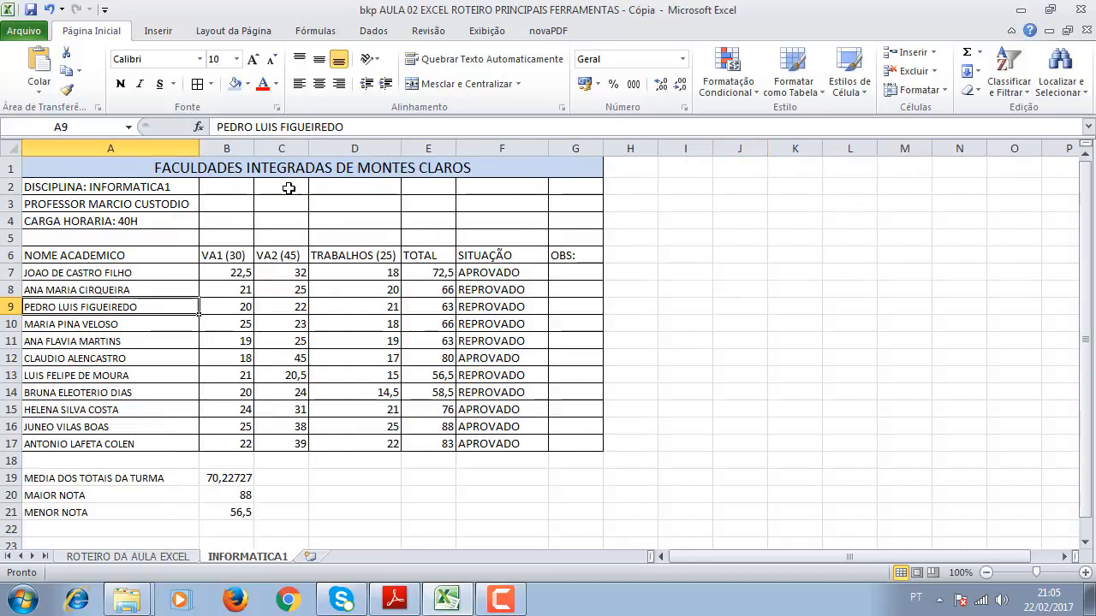
- Fill the empty block B2:G5 with white, and merge and center it into one cell
left_click_drag(239, 187, 574, 244)
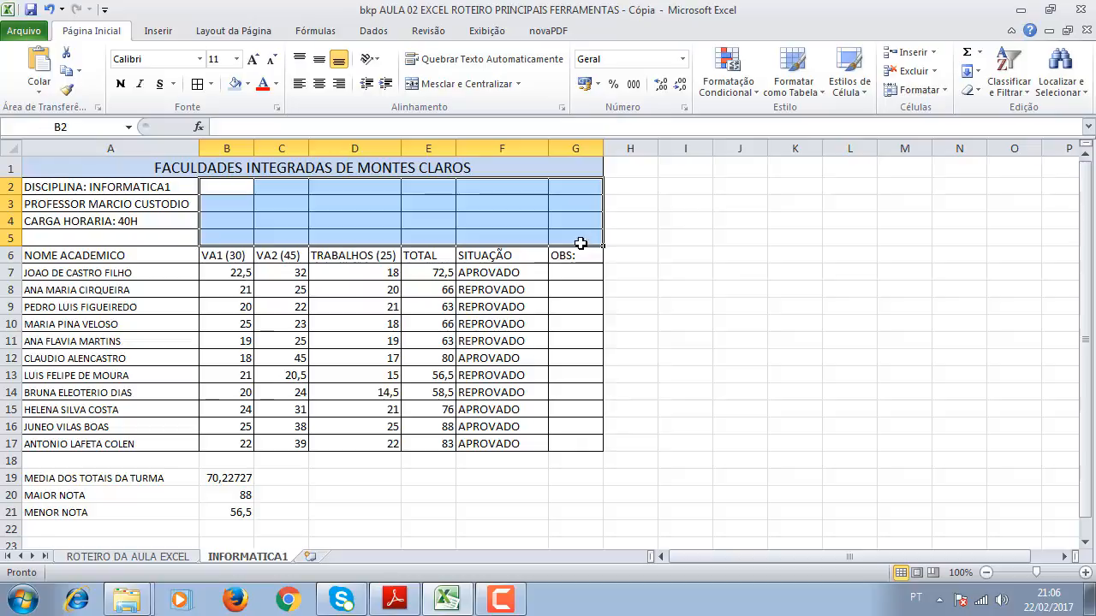
left_click_drag(231, 187, 576, 239)
left_click(248, 84)
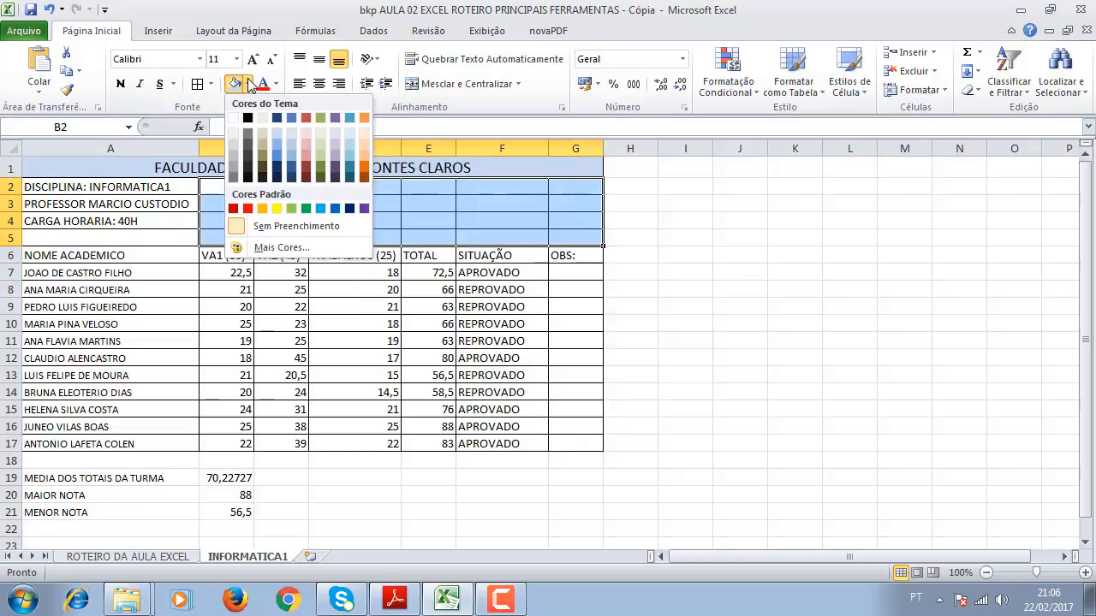
left_click(233, 119)
left_click(462, 84)
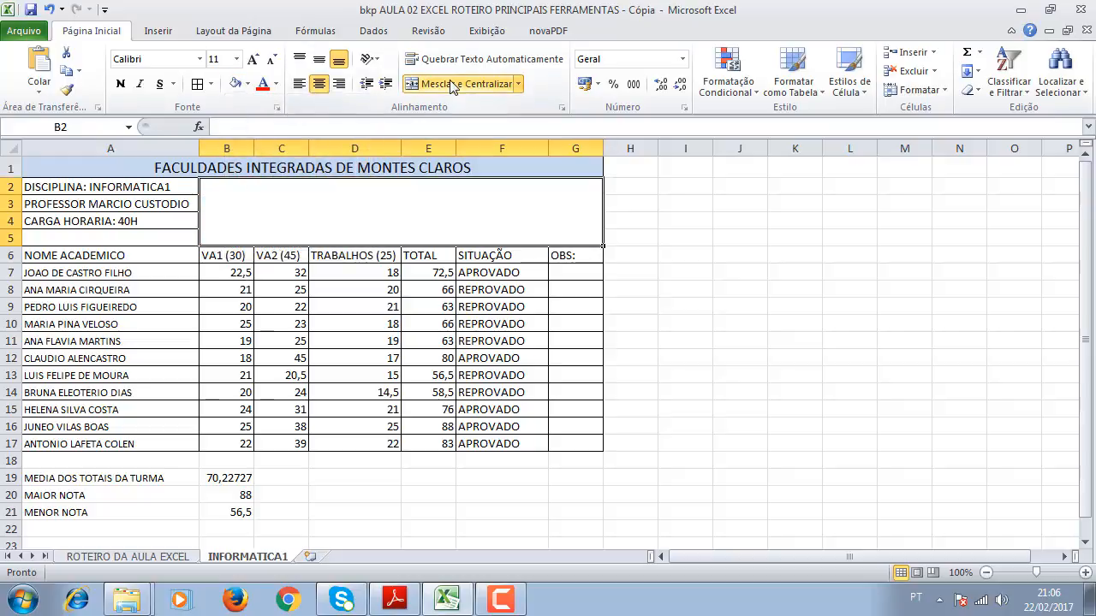
left_click(761, 262)
left_click(631, 256)
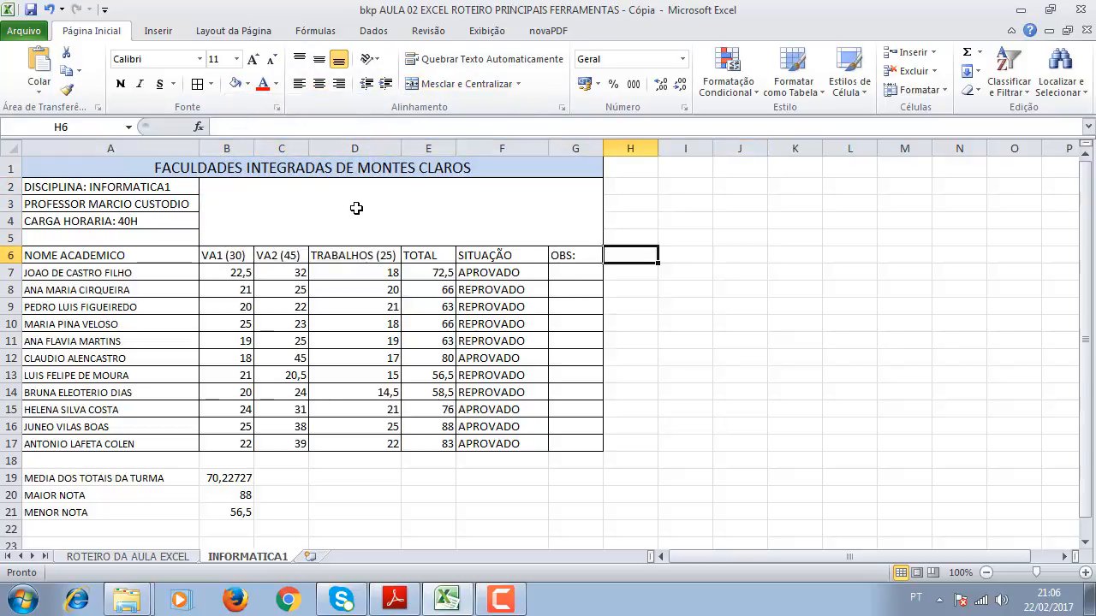
- Undo the merge of the empty block B2:G5, and merge and center the range again
left_click(343, 207)
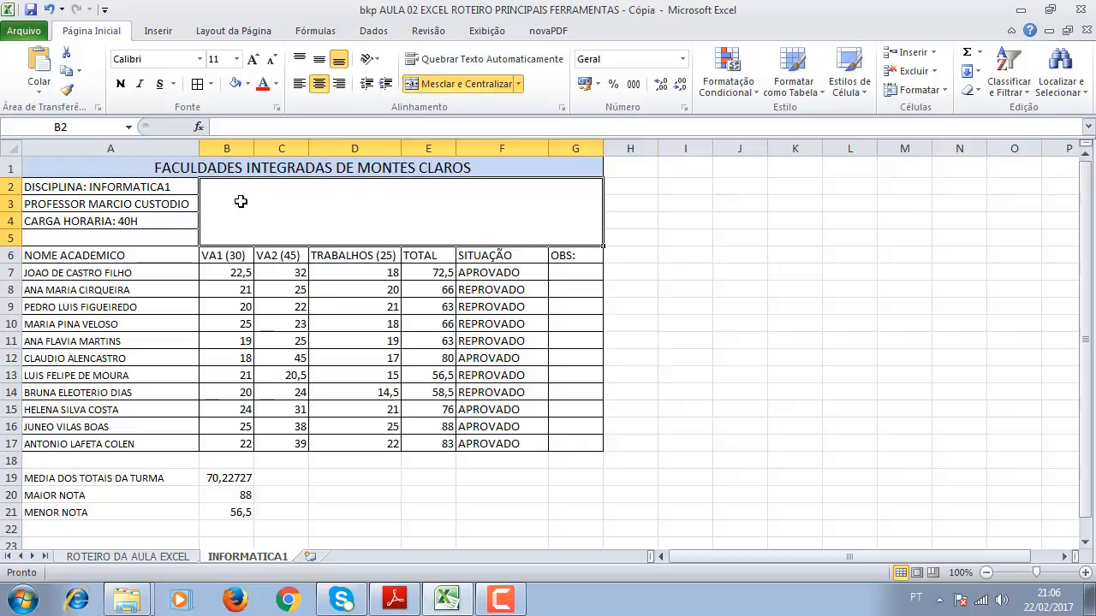
key("ctrl+z")
left_click(739, 205)
left_click_drag(242, 192, 595, 238)
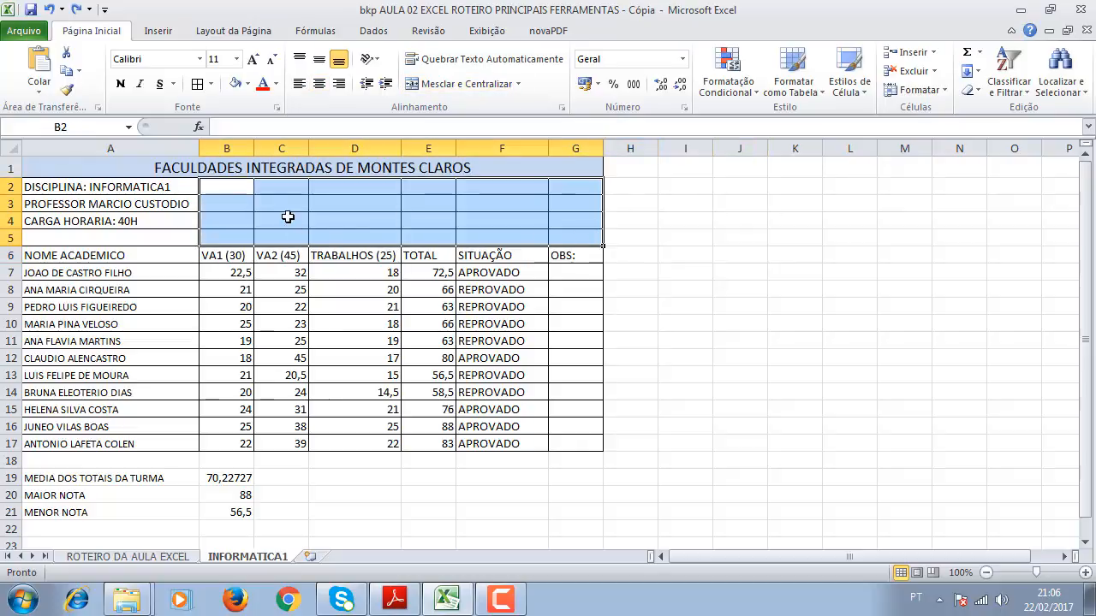
left_click(453, 86)
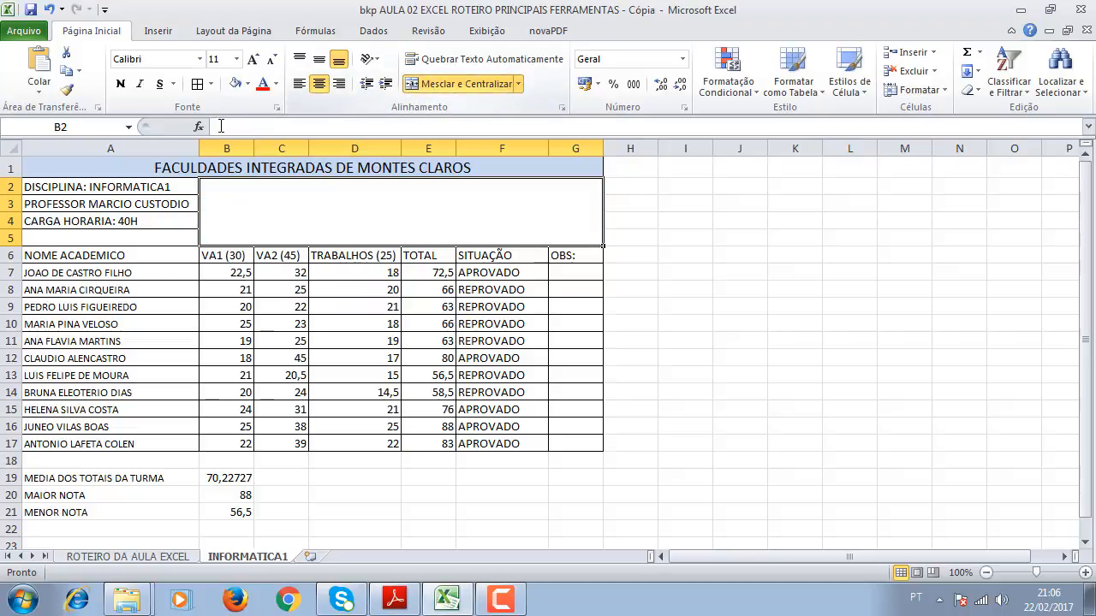
left_click(741, 274)
left_click(465, 211)
left_click(797, 242)
left_click(518, 228)
left_click(736, 236)
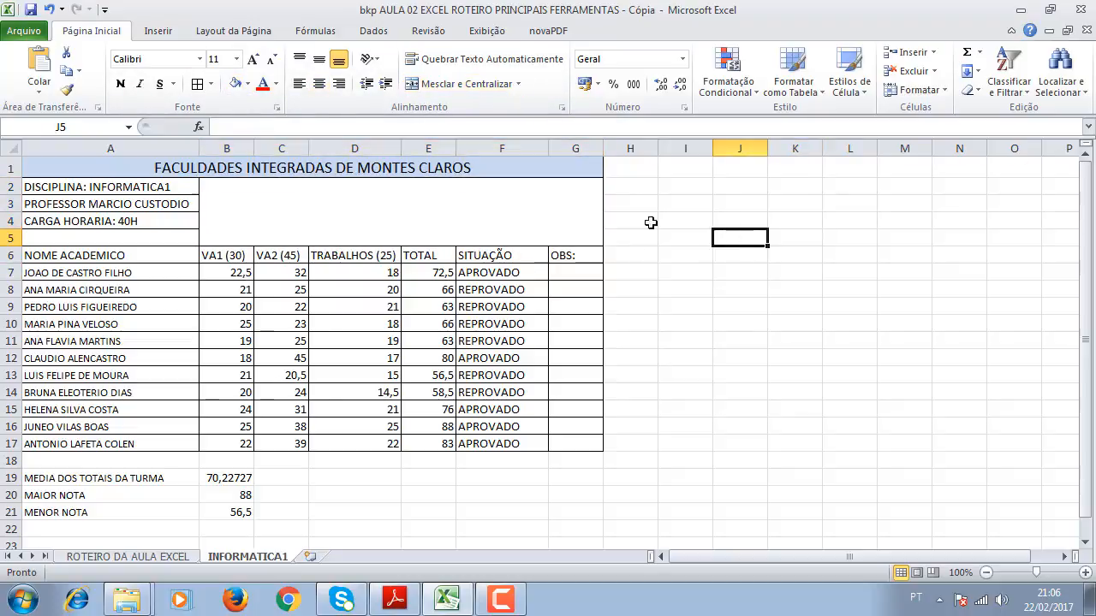
- Give the title in row 1 a light blue fill and a thick box border (Borda superior espessa)
left_click(255, 167)
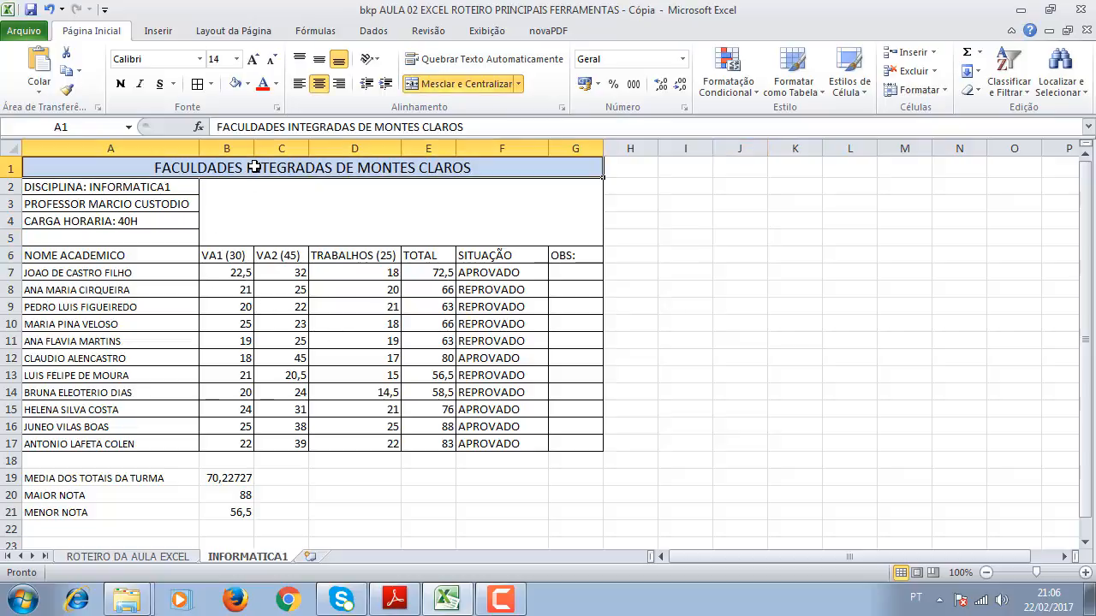
left_click(364, 255)
left_click(346, 168)
left_click(249, 86)
left_click(280, 137)
left_click(212, 83)
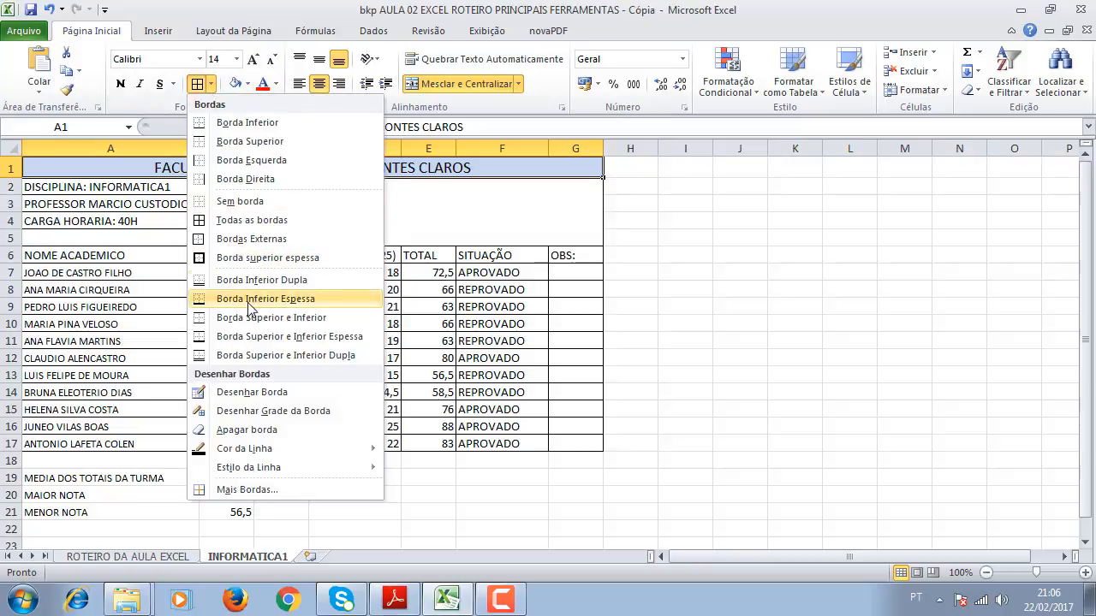
left_click(266, 258)
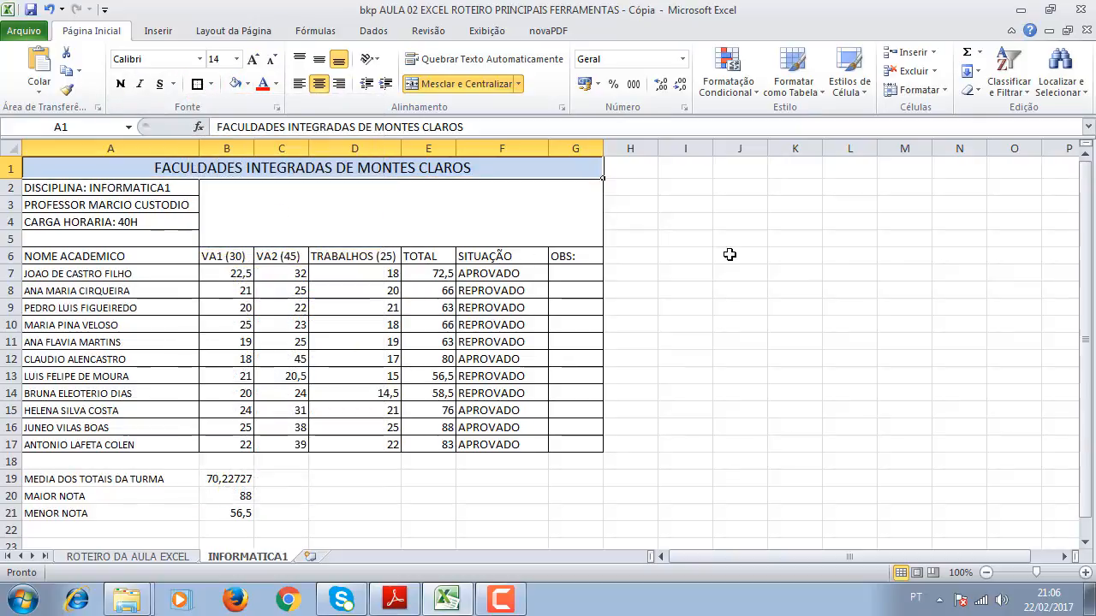
left_click(730, 254)
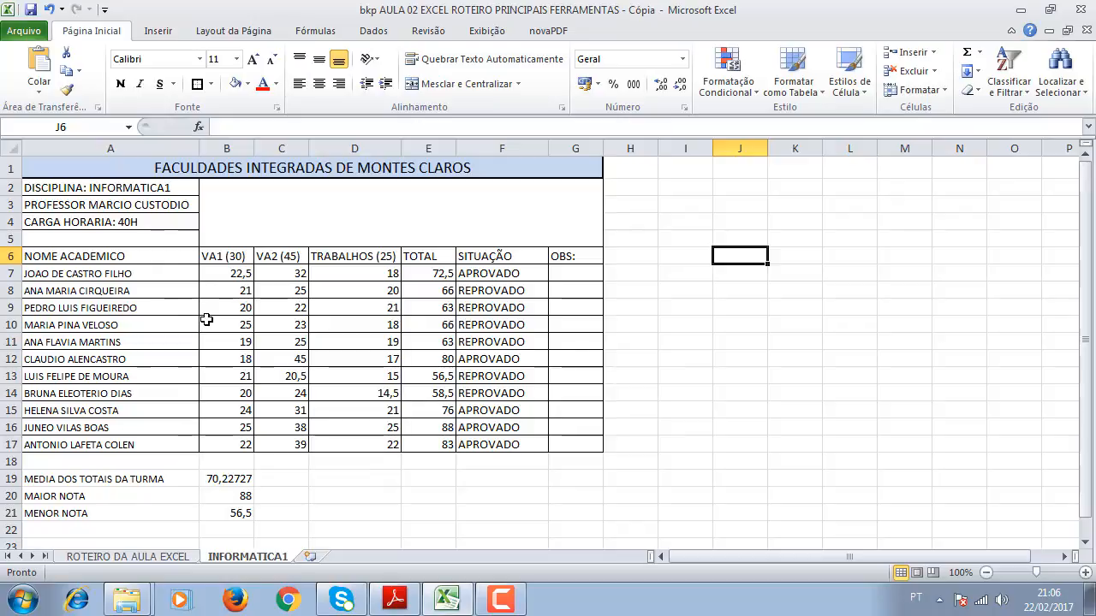
left_click(670, 422)
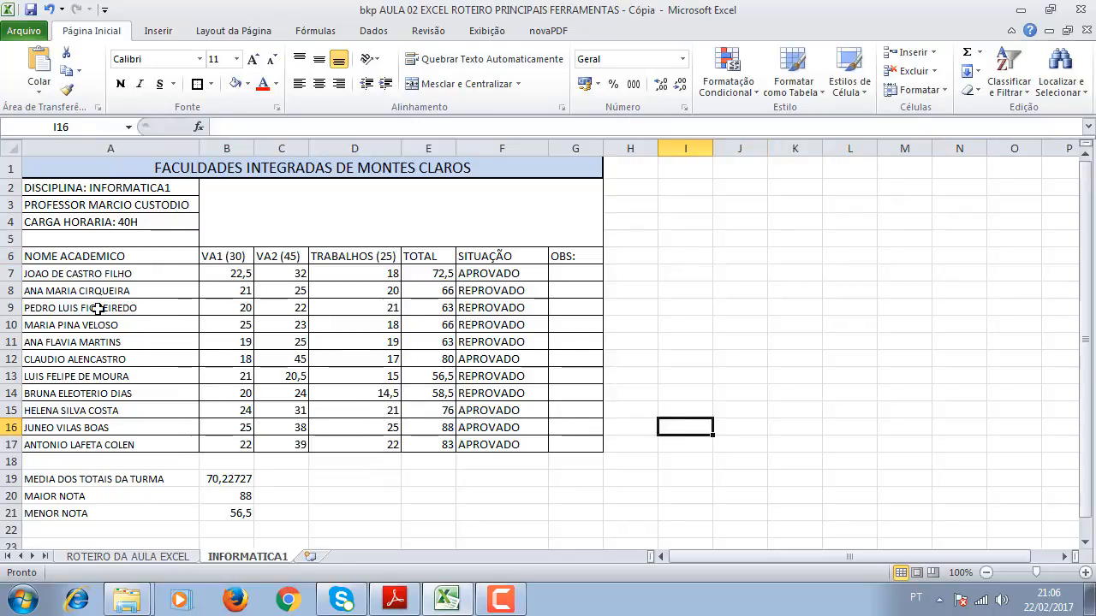
left_click(778, 329)
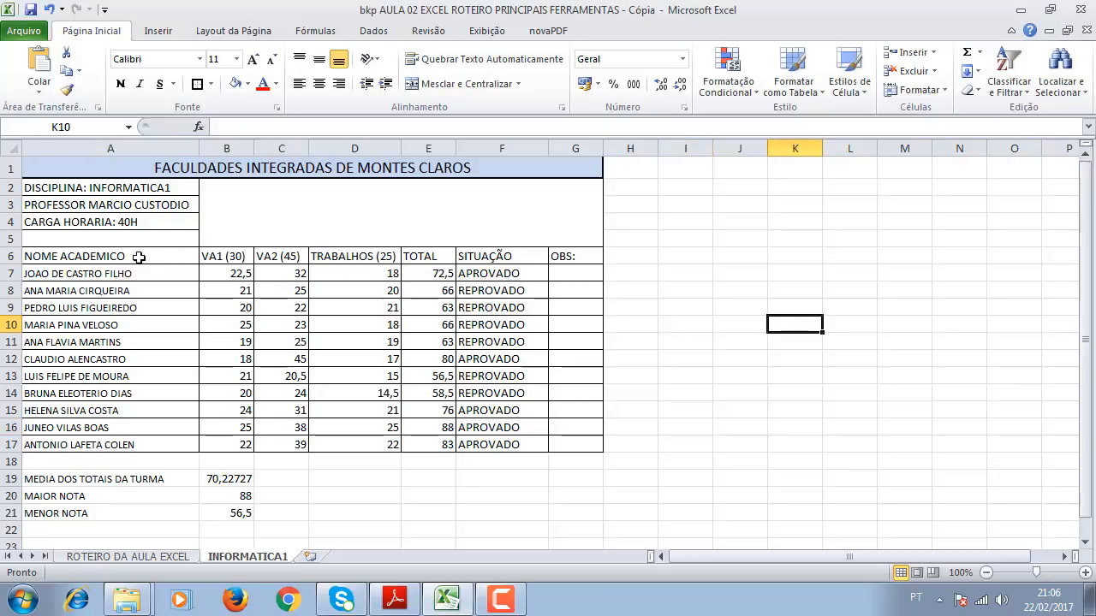
- Make the title in row 1 bold and italic, trying an underline and removing it again
left_click(90, 192)
left_click(171, 168)
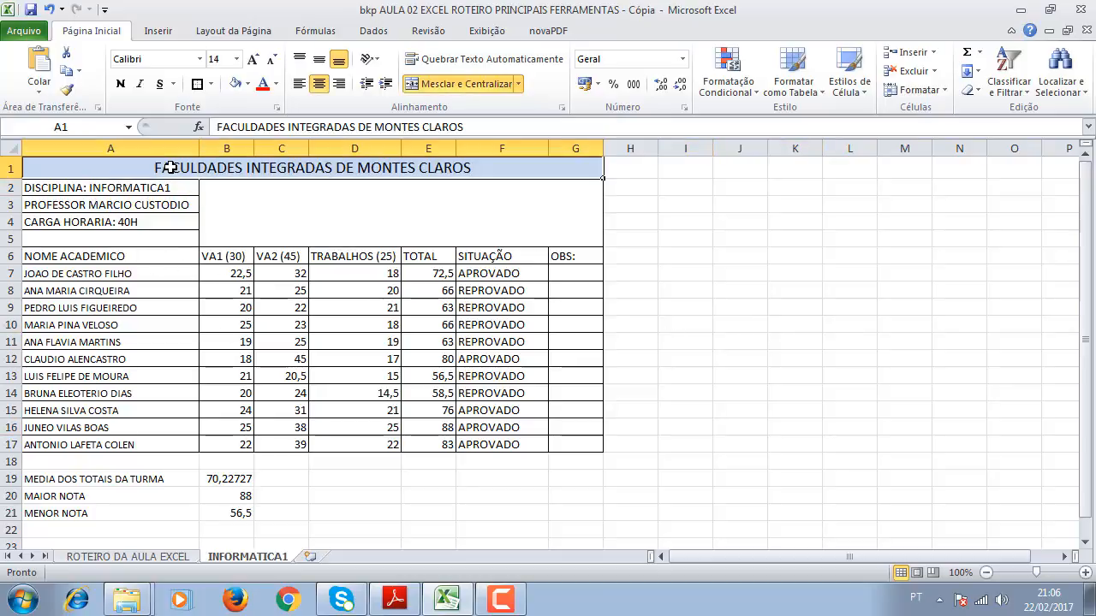
left_click(121, 83)
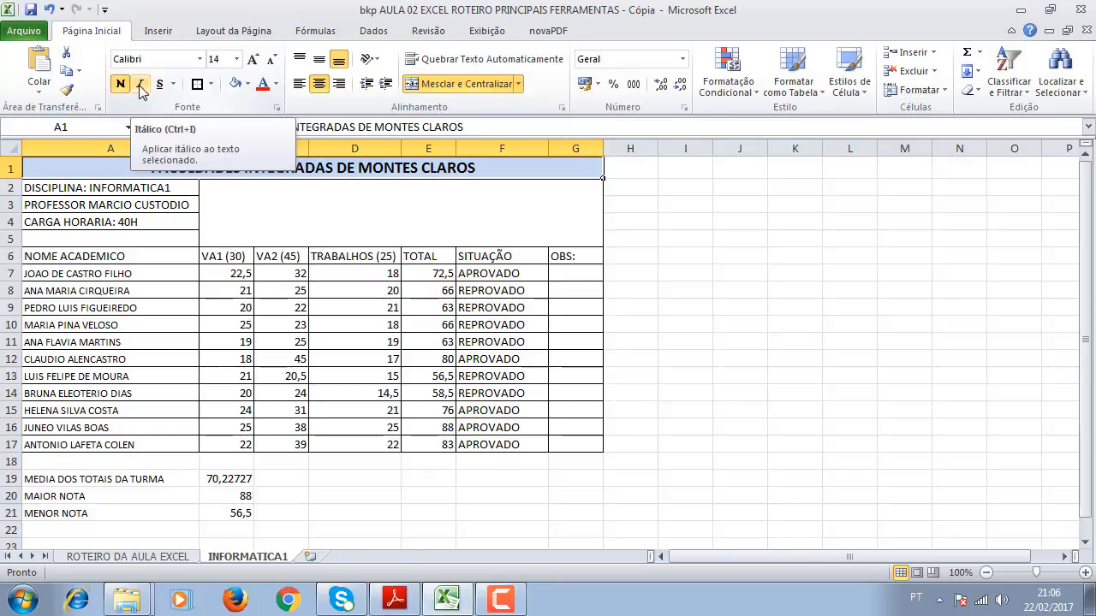
left_click(139, 83)
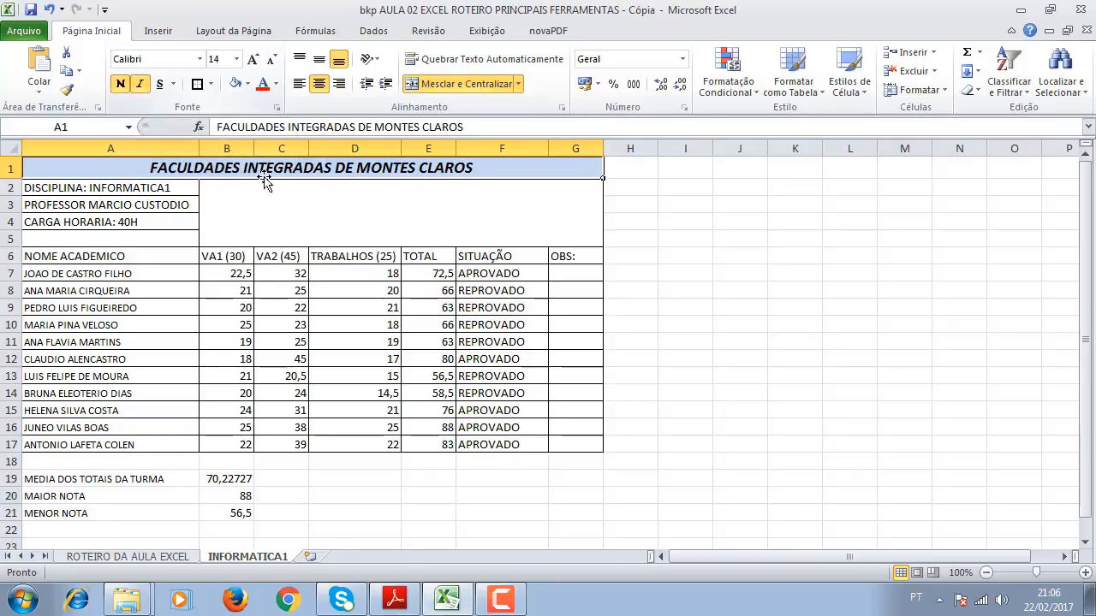
left_click(159, 85)
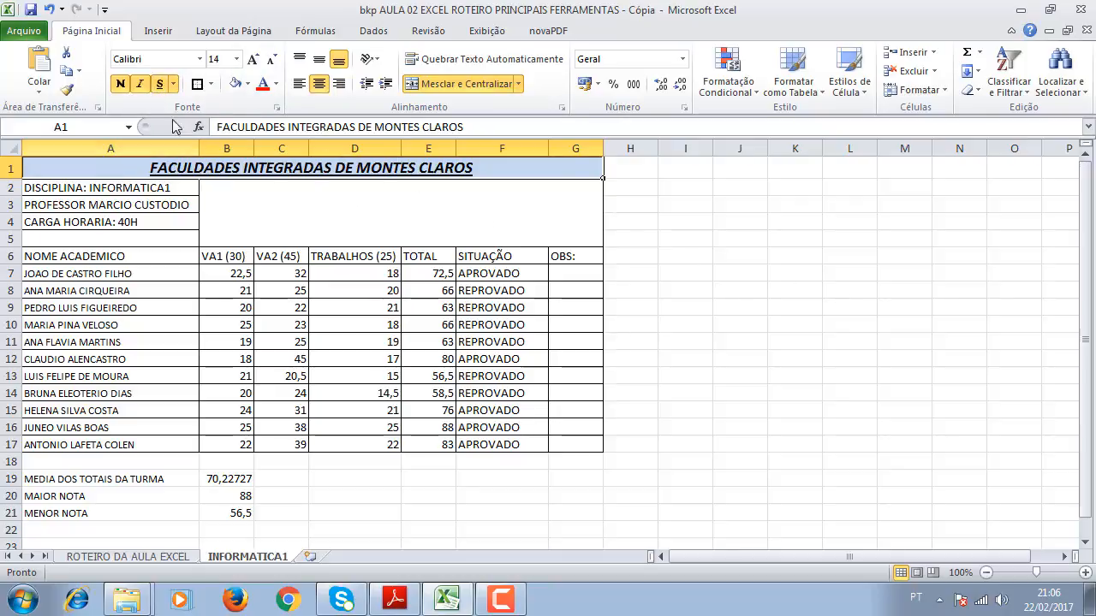
left_click(161, 87)
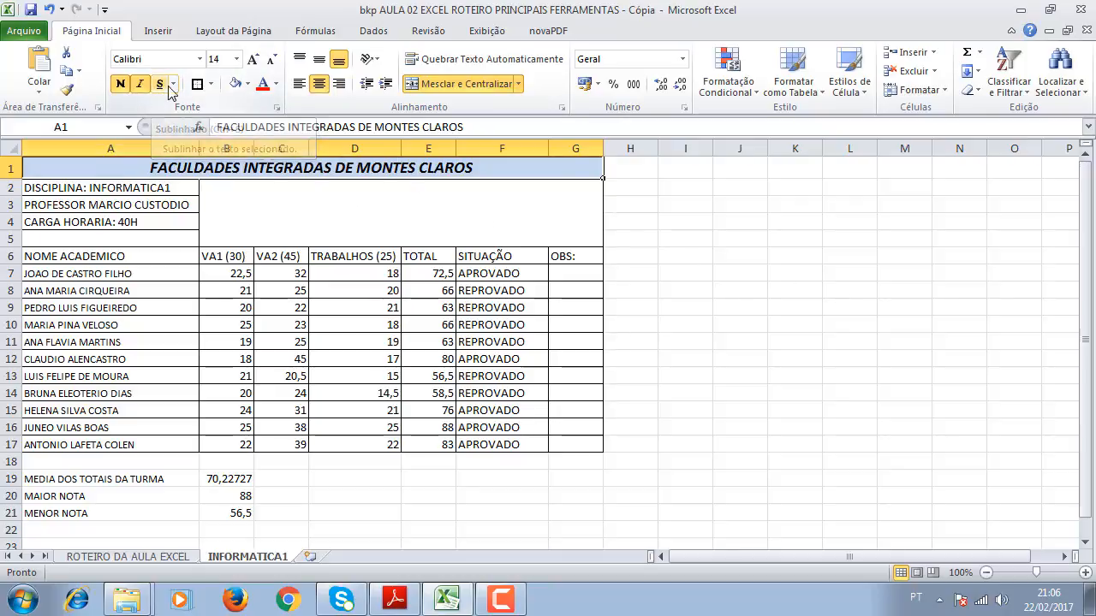
left_click(834, 294)
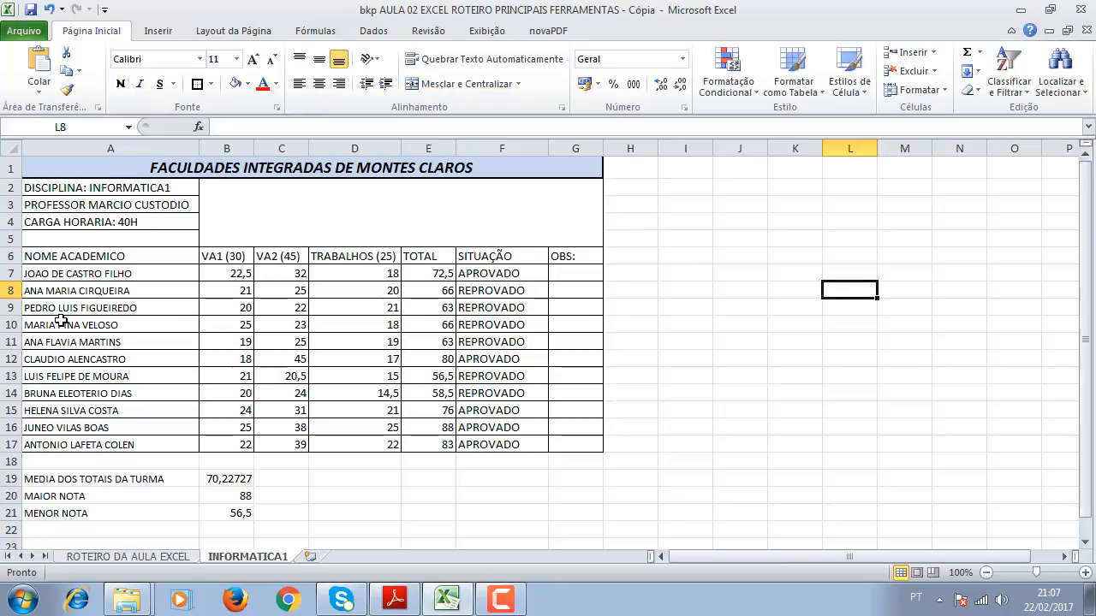
- Compare the font sizes of the header and student names, and set the first student's name in A7 to size 11
left_click(83, 255)
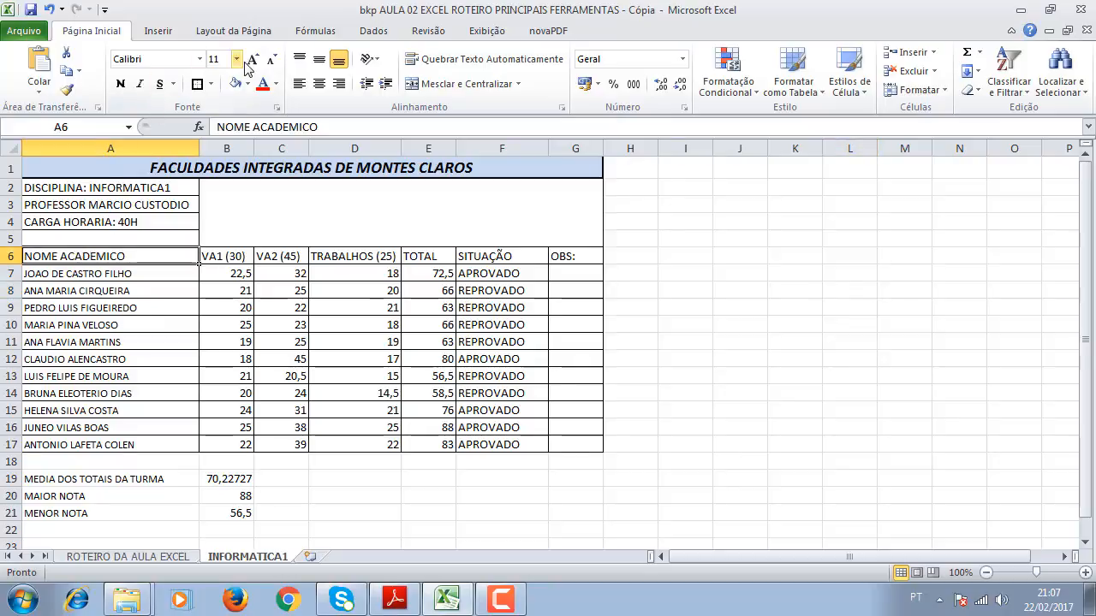
left_click(124, 272)
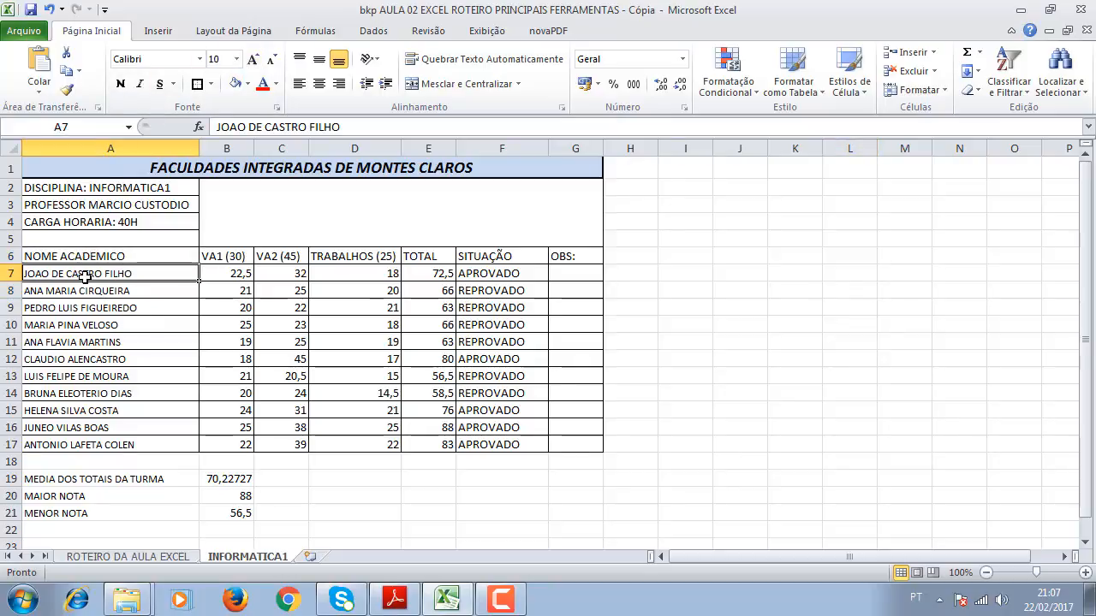
left_click(152, 308)
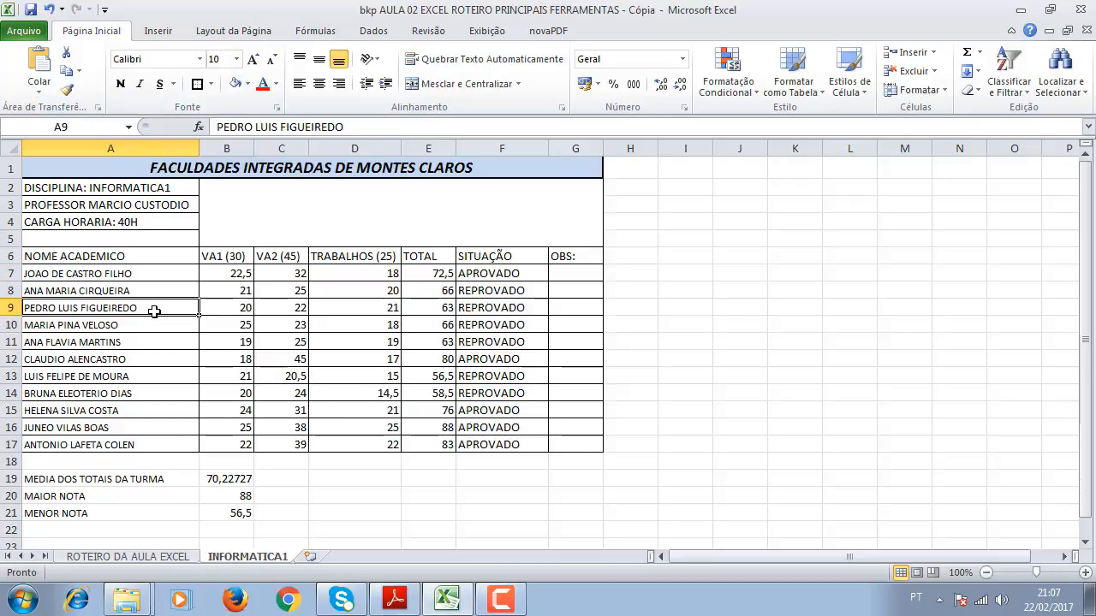
left_click(65, 273)
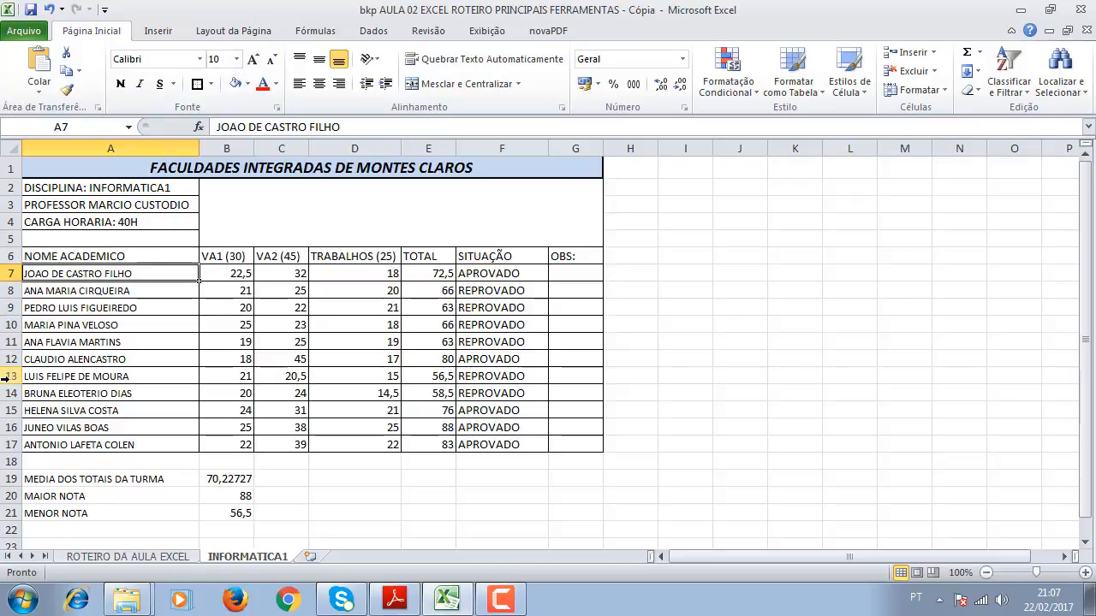
left_click(237, 59)
left_click(172, 341)
- Set the font size of all student rows A7:G17 to 11
left_click_drag(120, 273, 572, 446)
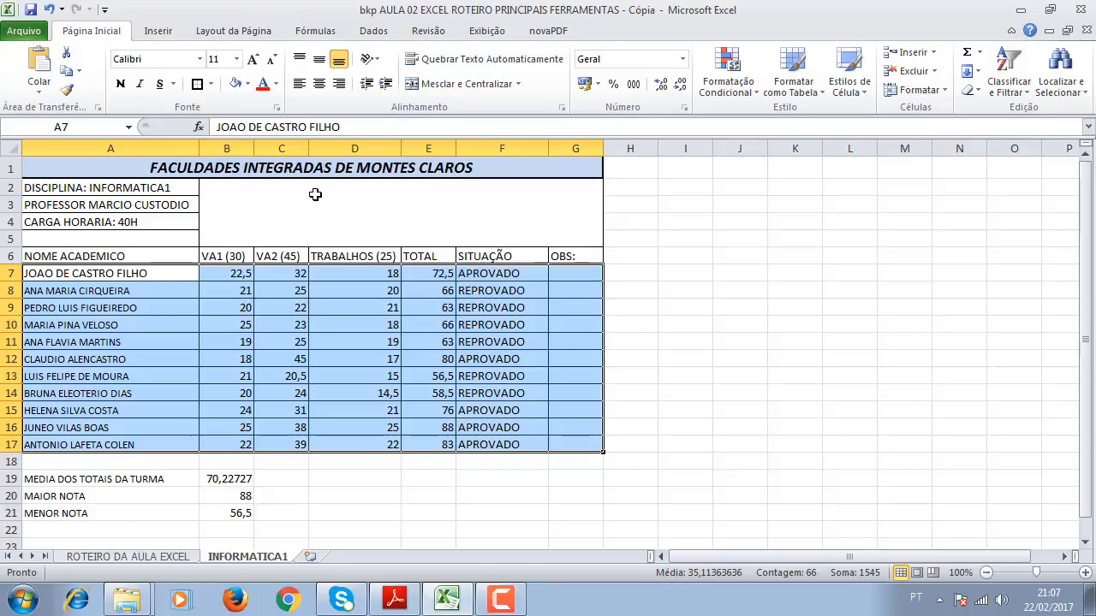
left_click(237, 59)
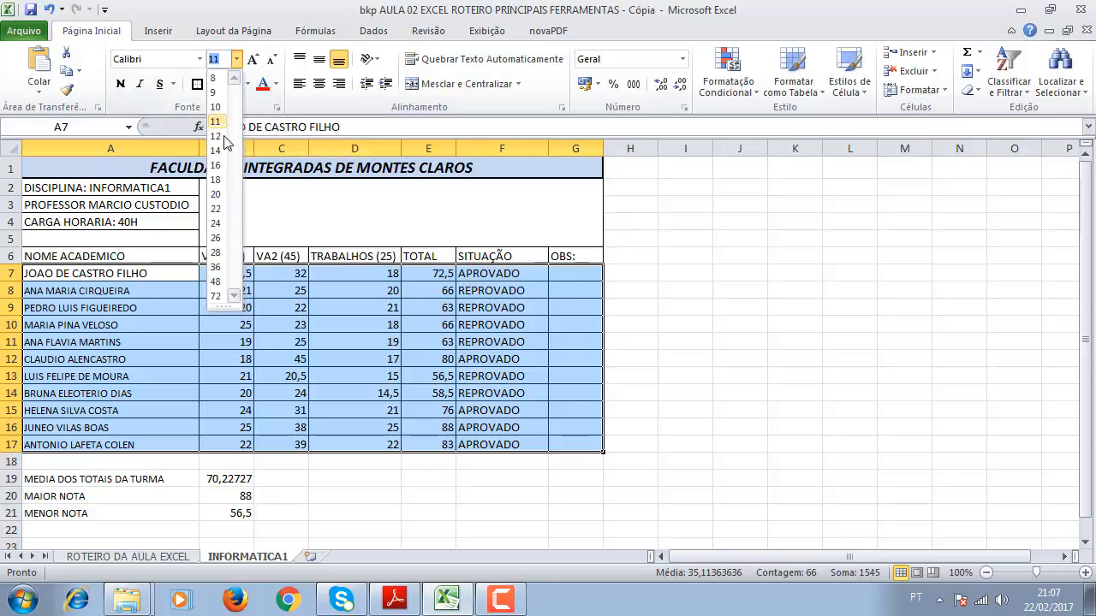
left_click(217, 123)
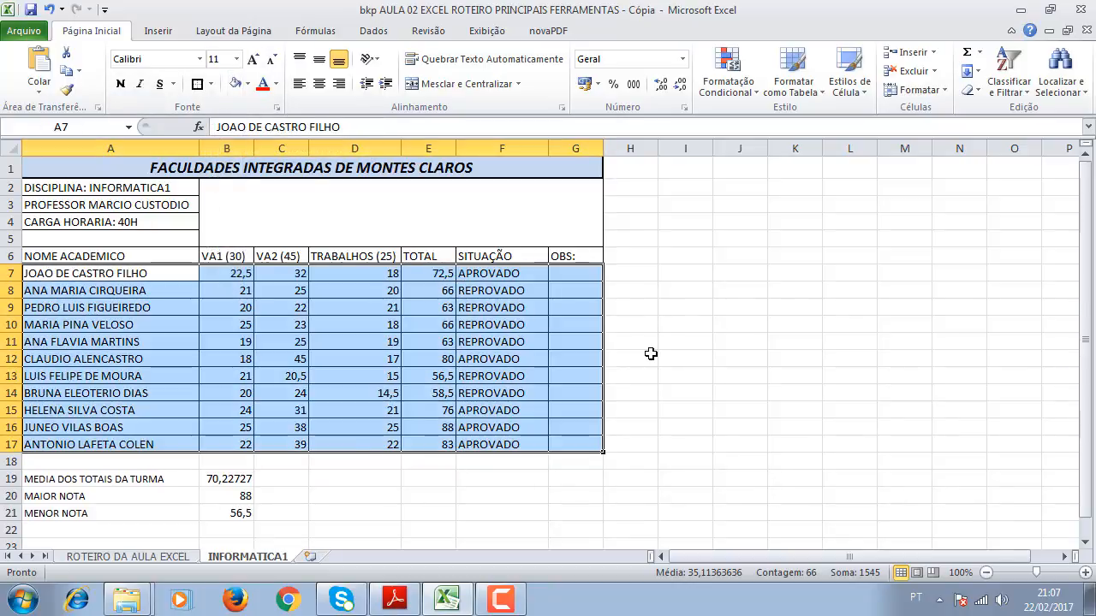
- Set the font size of the student rows A7:G17 to 10
left_click(237, 59)
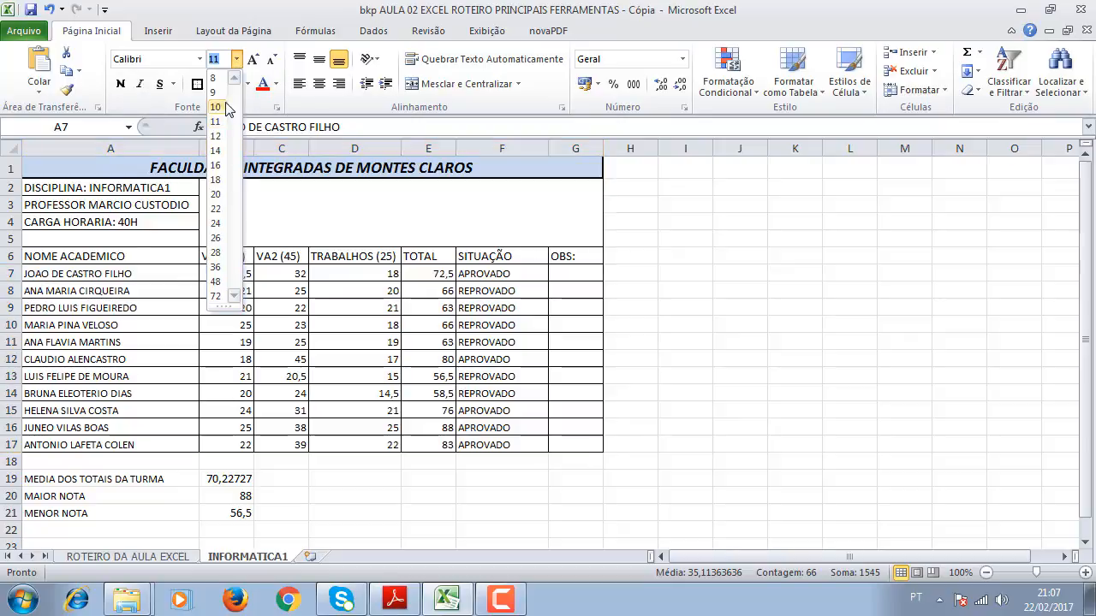
left_click(792, 301)
left_click(793, 303)
- Make the column headers in A6:G6 bold and fill them with a light olive green theme colour
left_click_drag(80, 251, 580, 256)
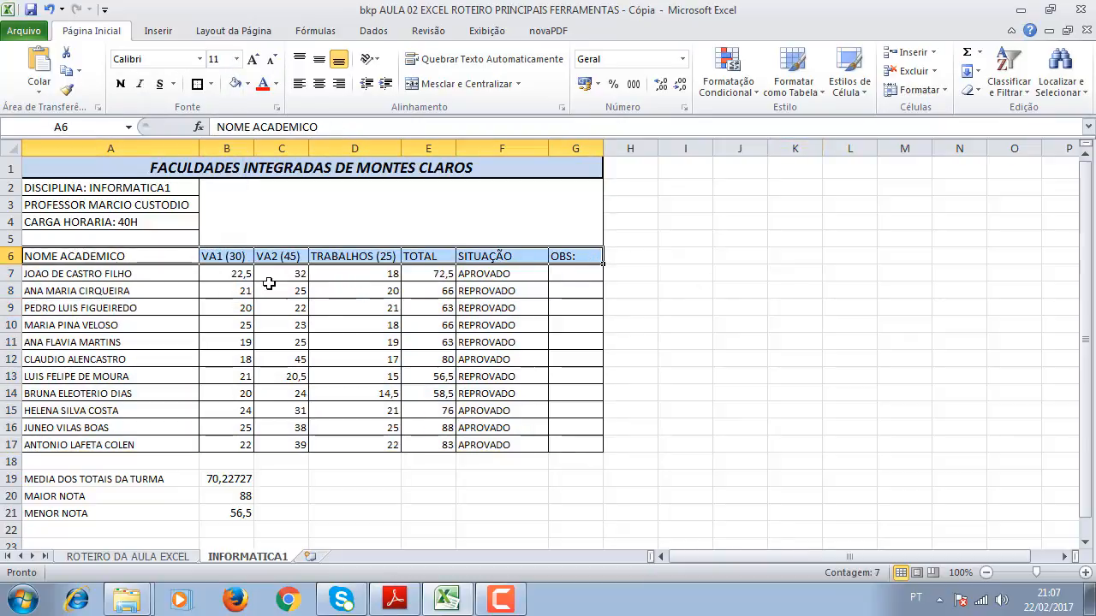
left_click(120, 84)
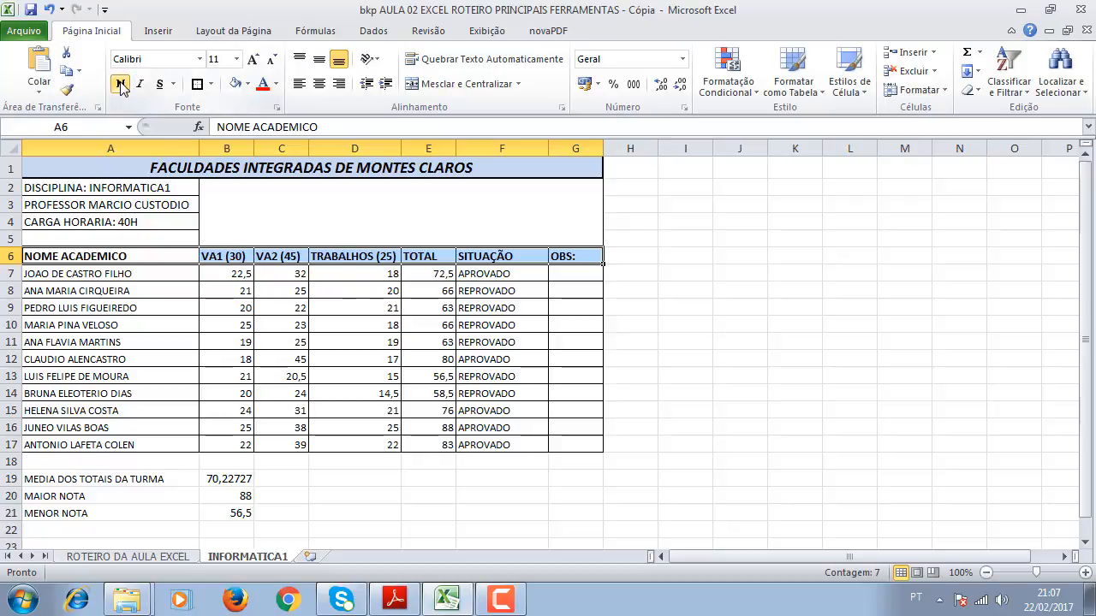
left_click(247, 84)
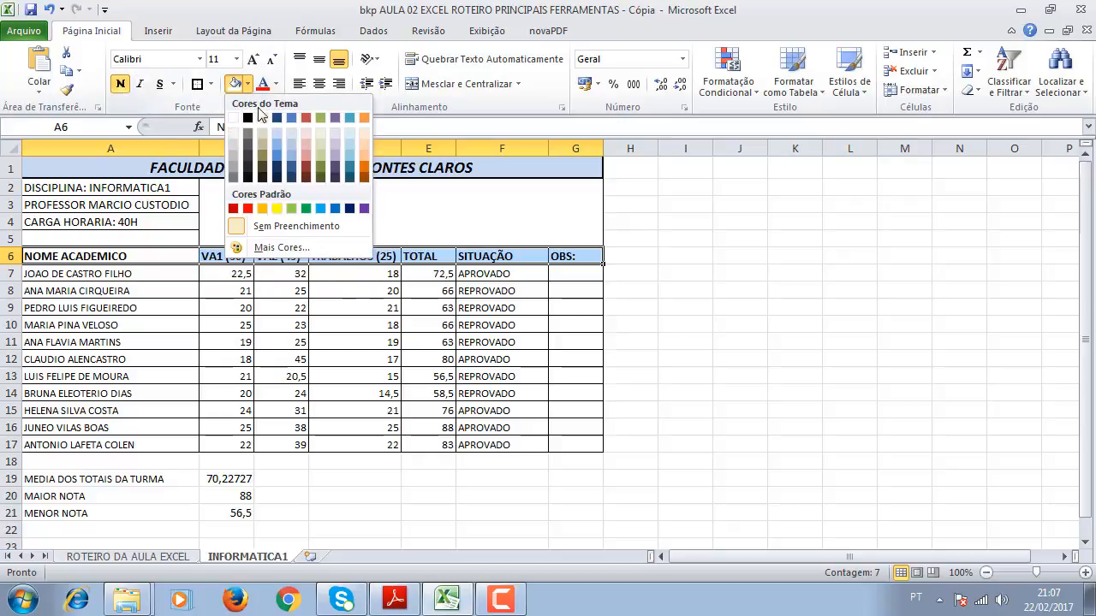
left_click(321, 140)
left_click(690, 323)
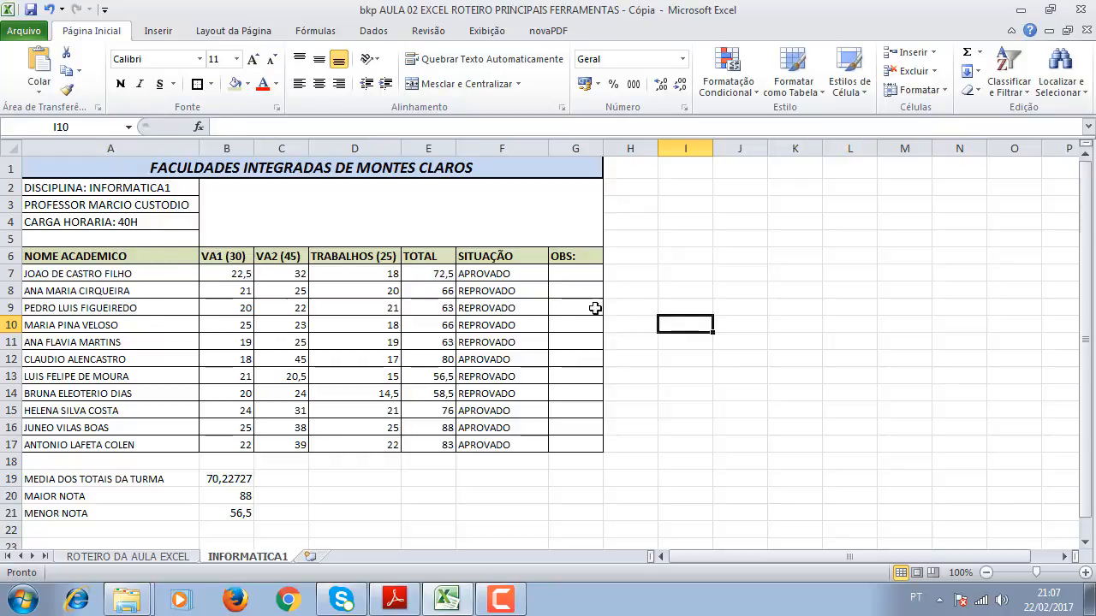
- Check the tool list on the ROTEIRO DA AULA EXCEL sheet and return to the INFORMATICA1 sheet
left_click(736, 337)
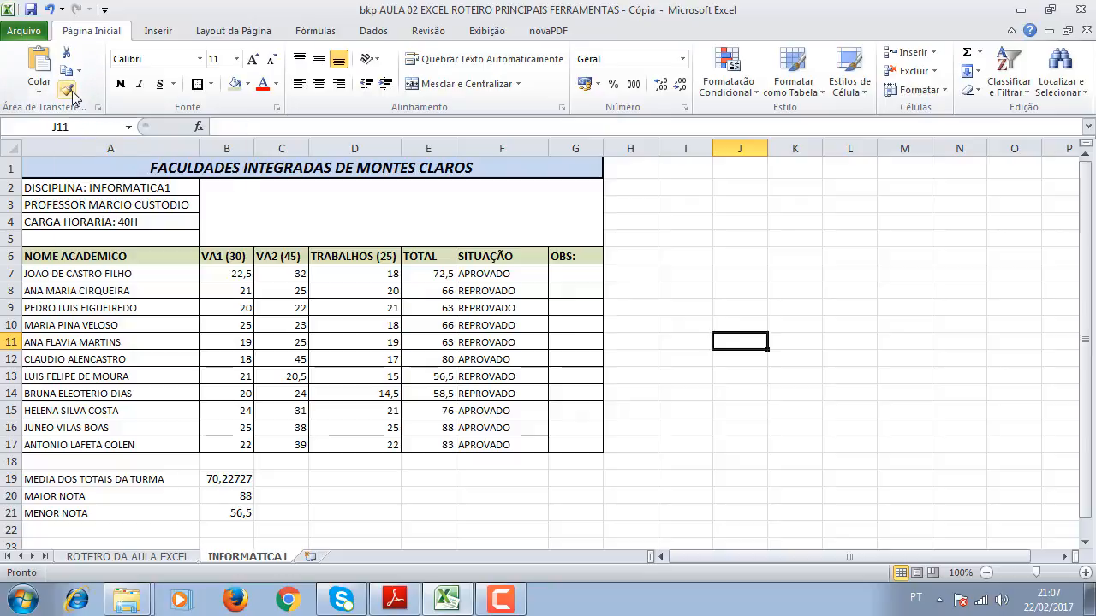
left_click(157, 556)
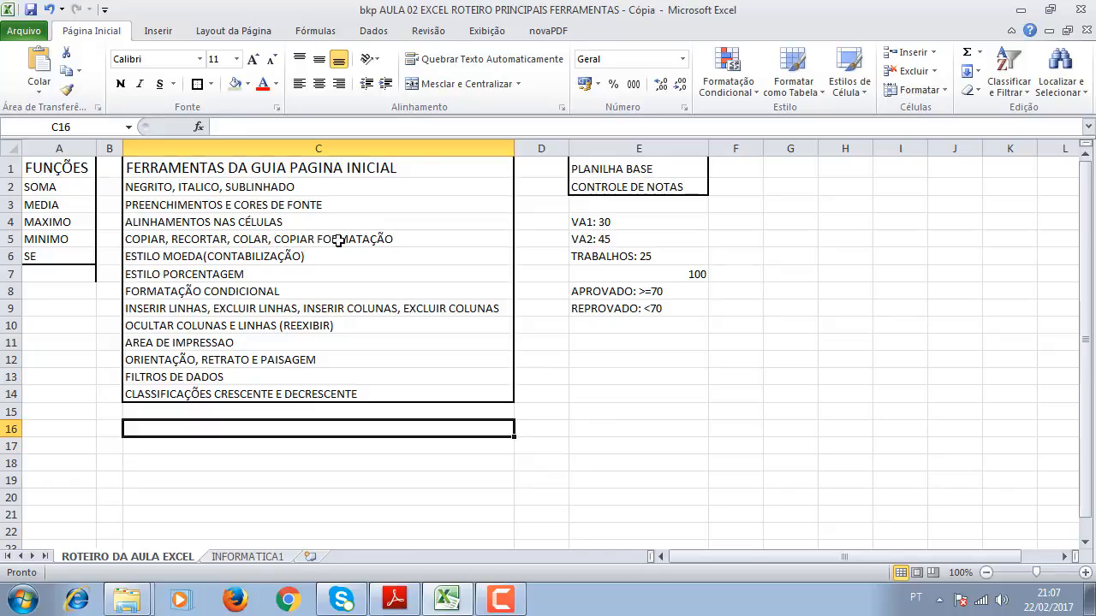
left_click(248, 557)
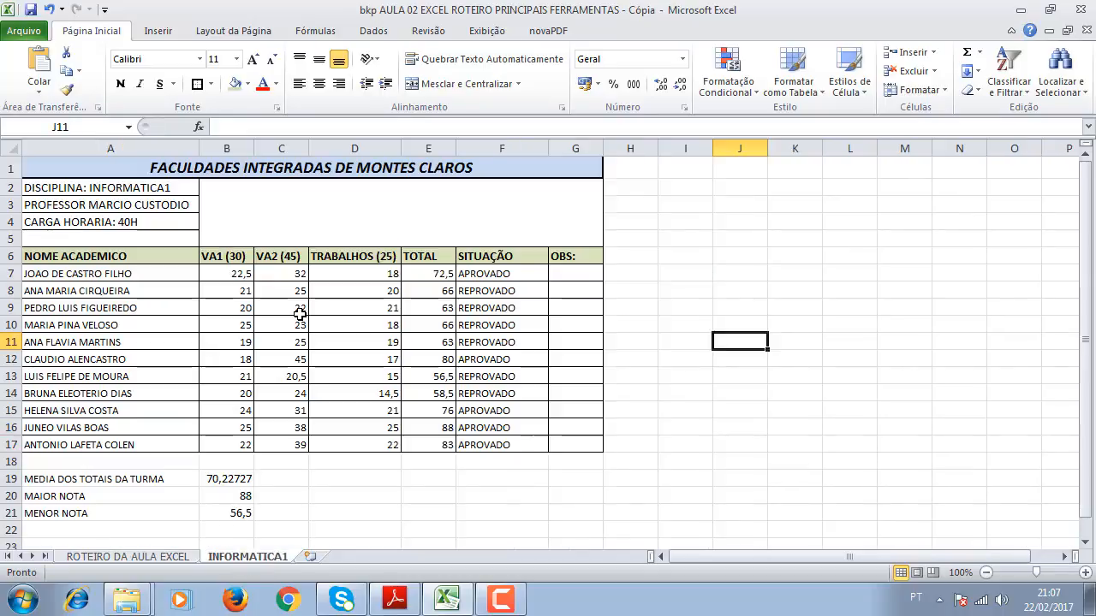
- Copy the formatting of the VA1 (30) header in B6 to the CARGA HORARIA cell A4
left_click(232, 257)
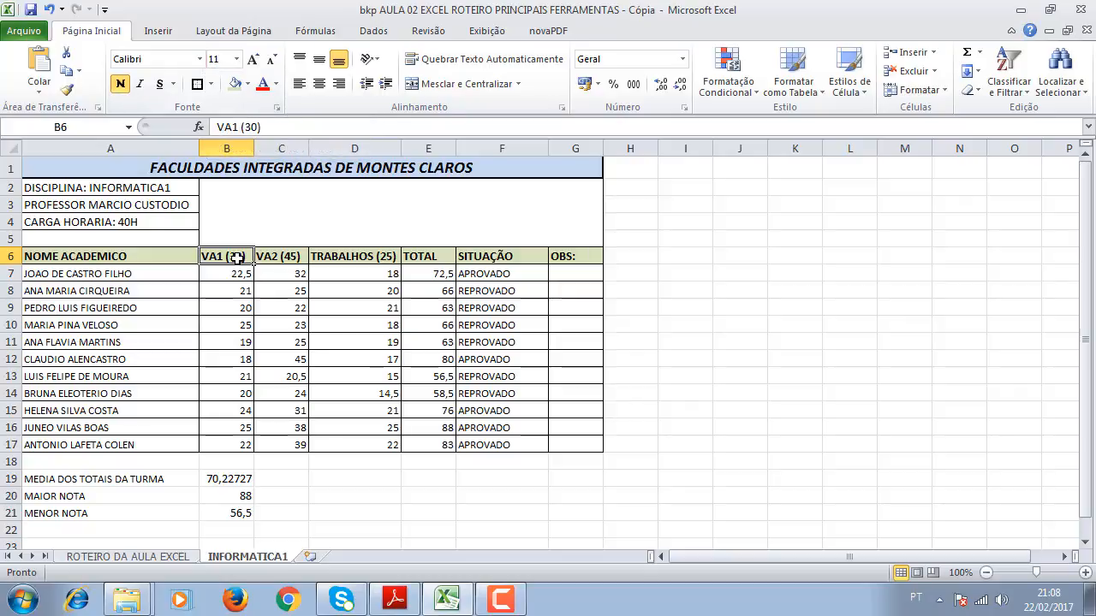
left_click(237, 338)
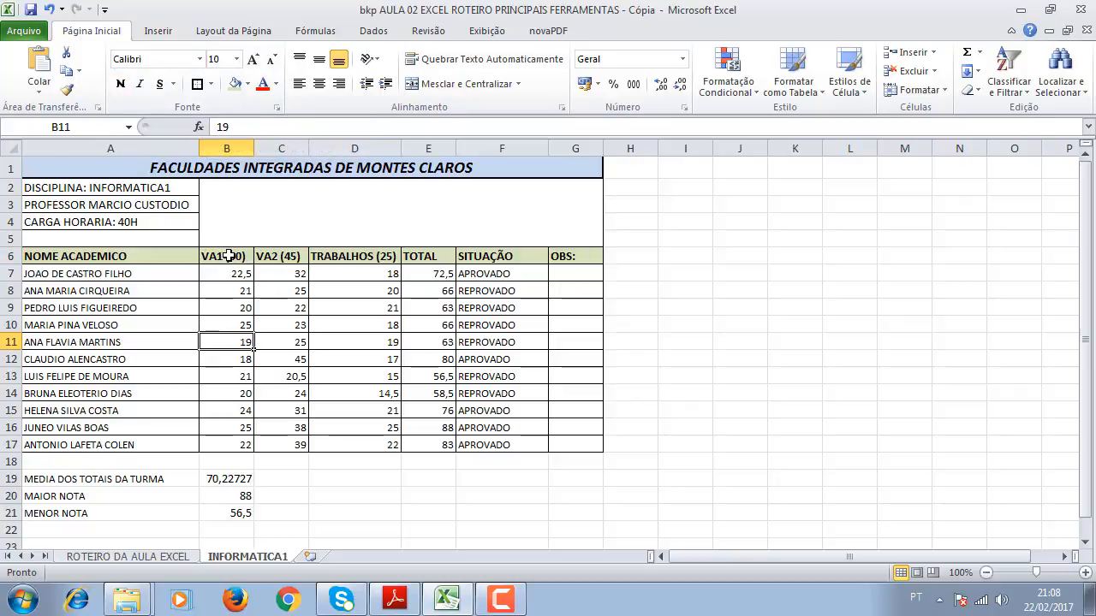
left_click(222, 253)
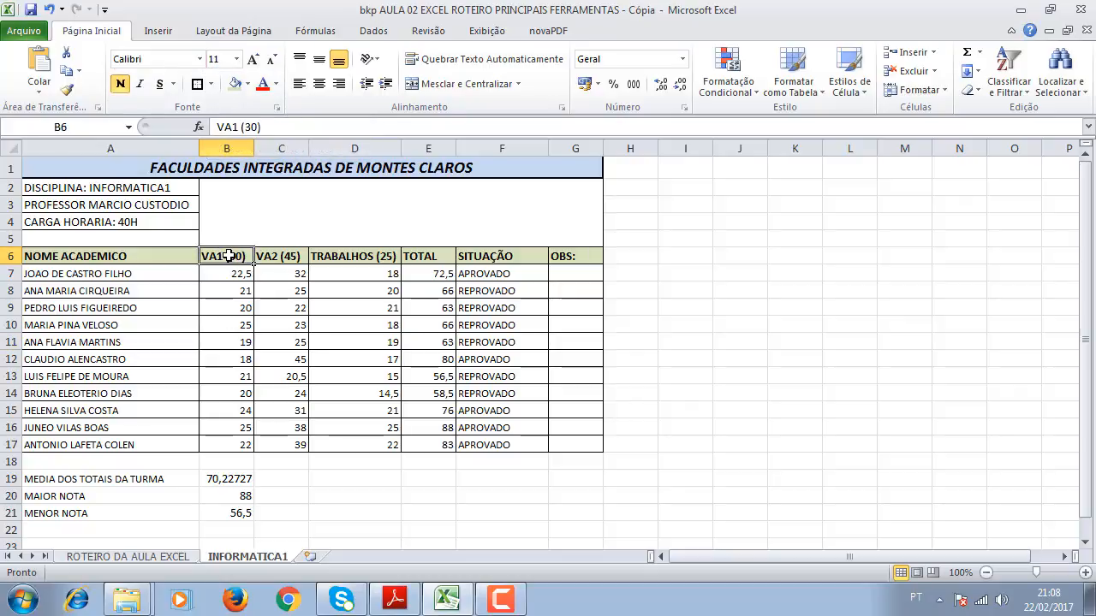
left_click(67, 89)
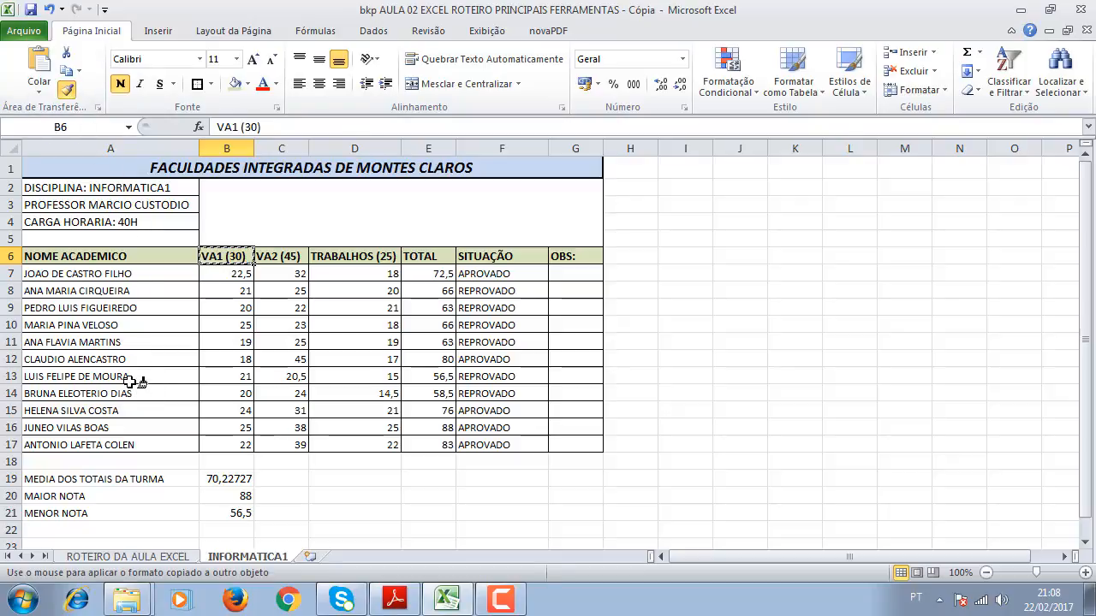
left_click(133, 220)
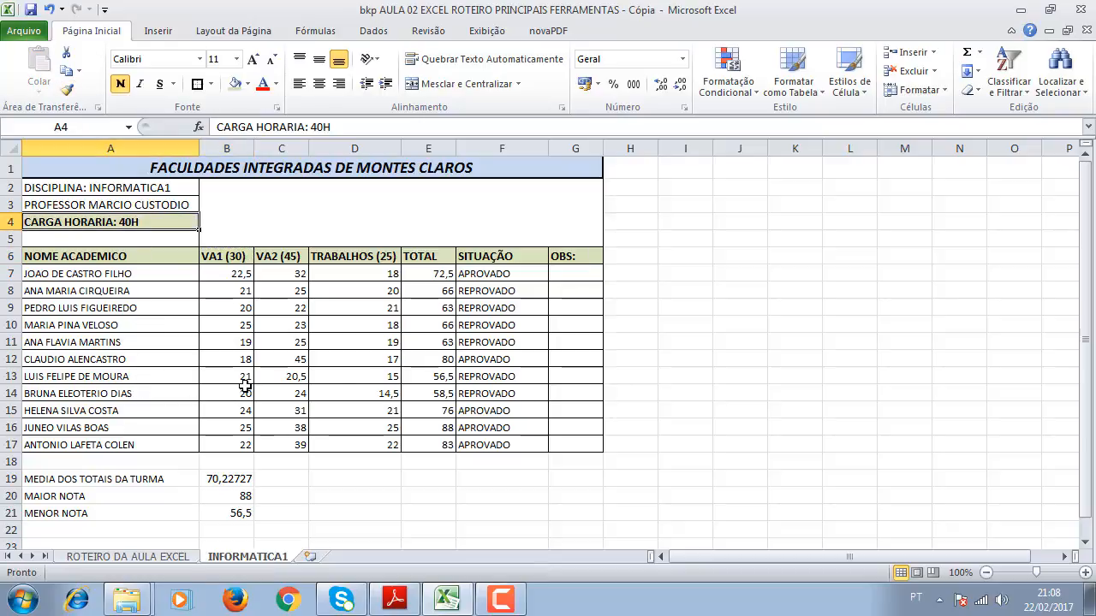
left_click(369, 391)
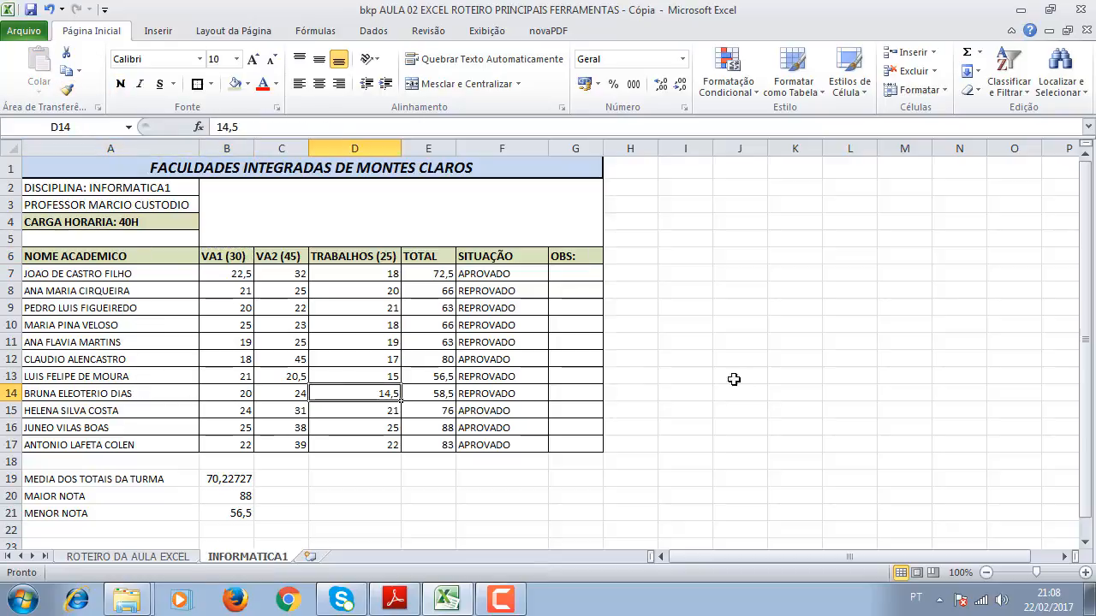
- Copy the formatting of header cell B6 to the DISCIPLINA cell A2
left_click(240, 255)
left_click(65, 91)
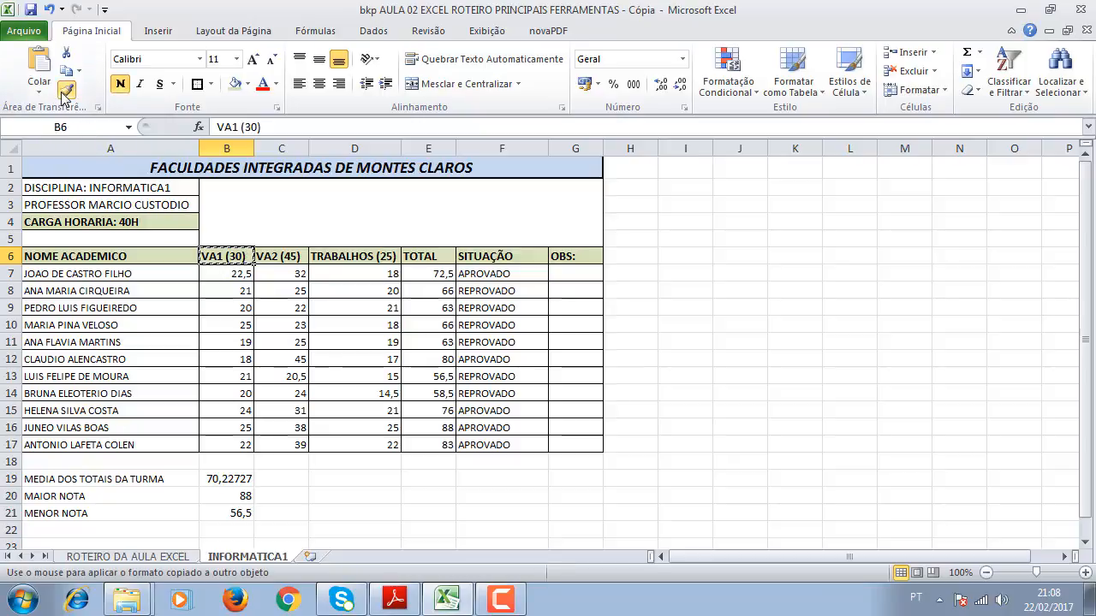
left_click(105, 188)
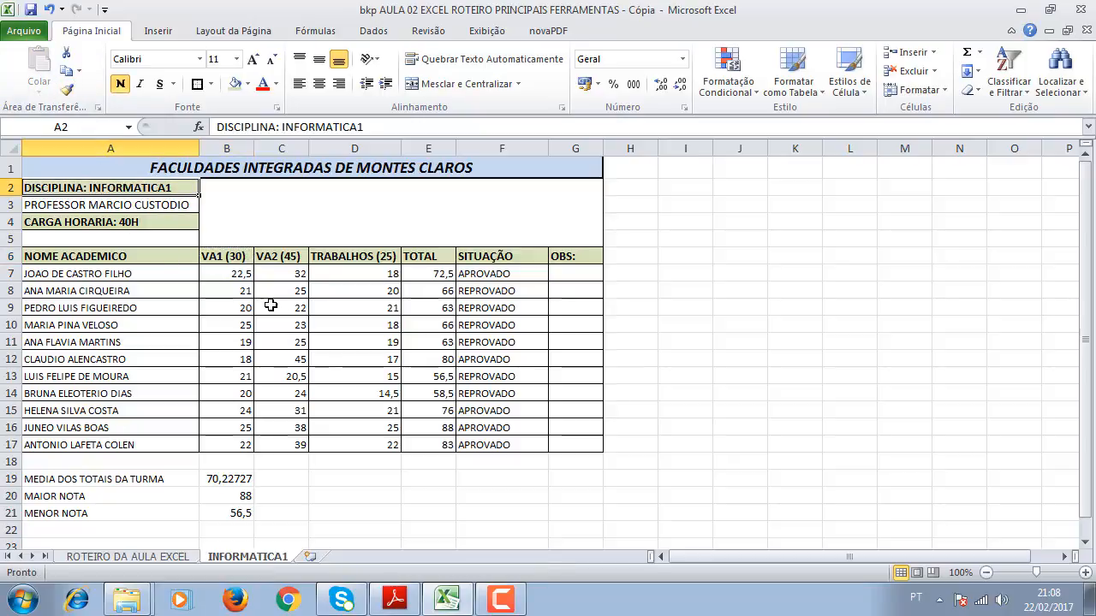
left_click(668, 341)
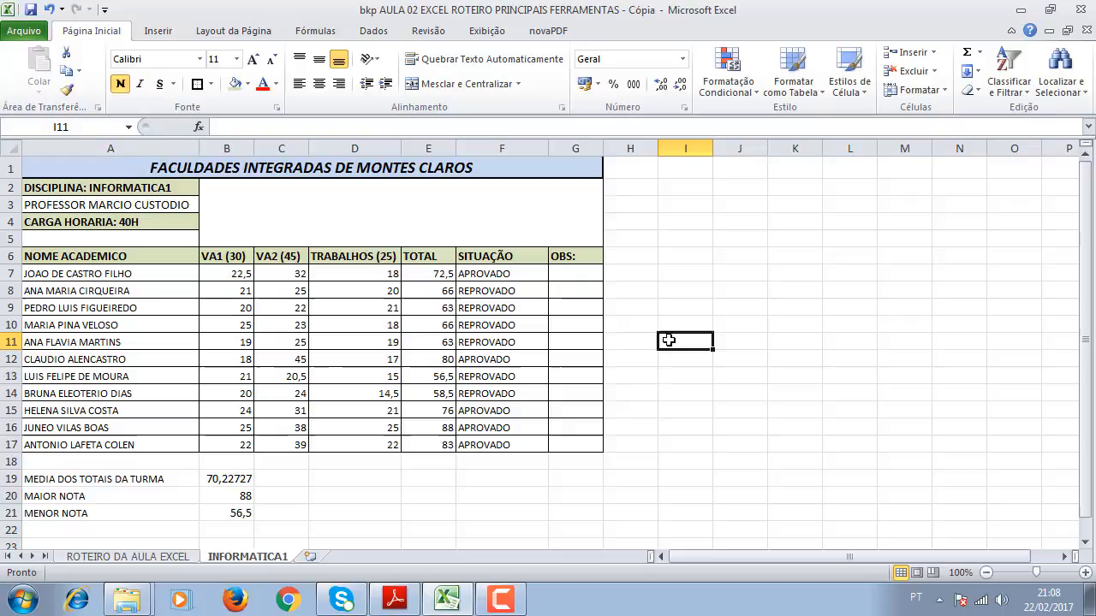
- Copy the formatting of header cell B6 to the class average in B19
left_click(231, 256)
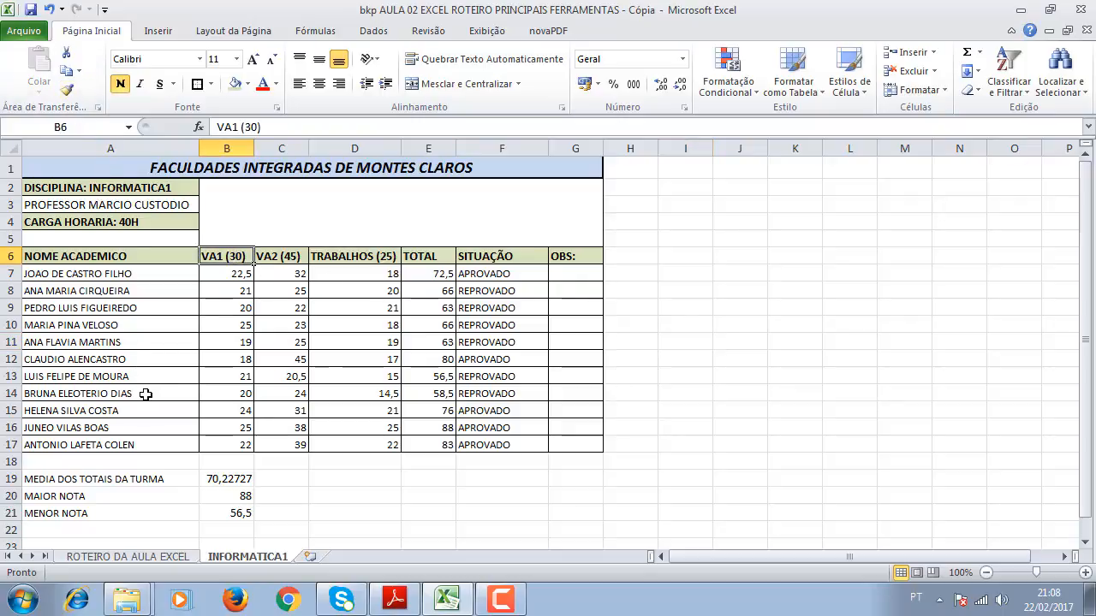
left_click(985, 338)
left_click(237, 254)
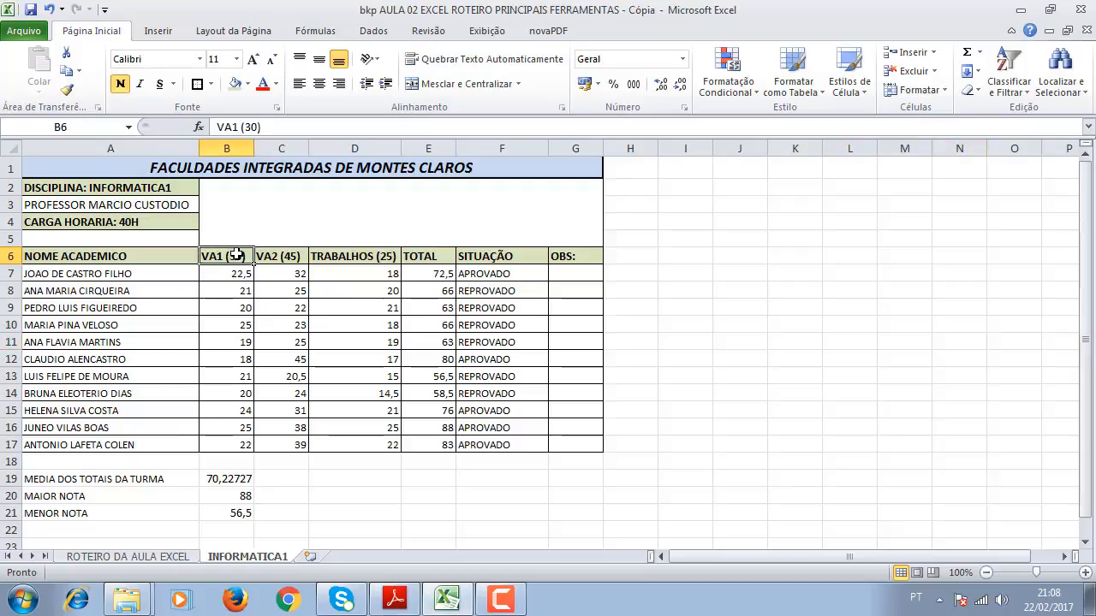
left_click(68, 89)
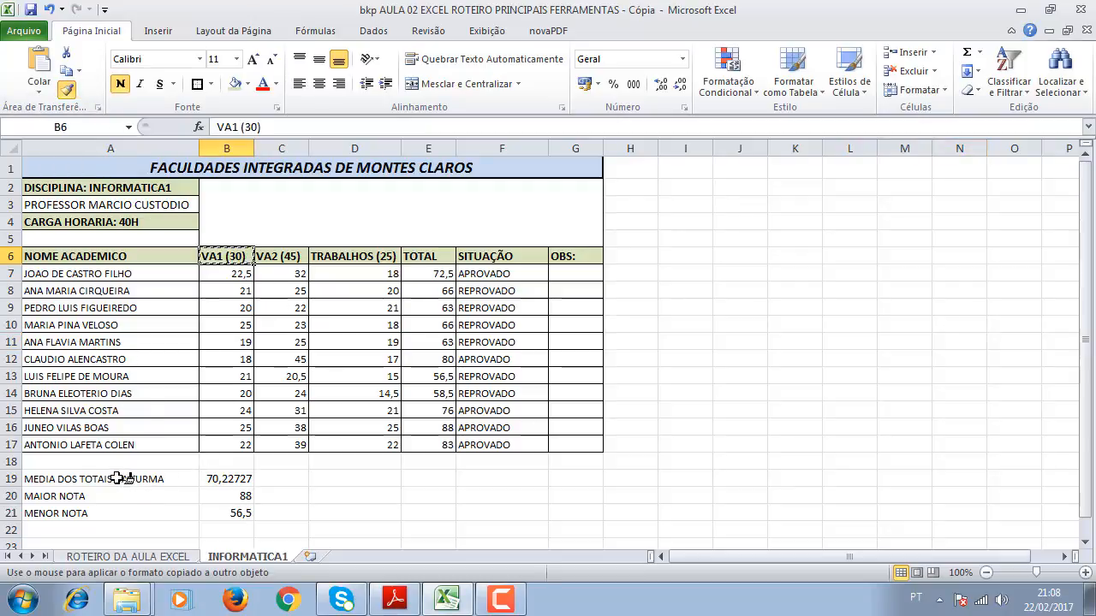
left_click(216, 480)
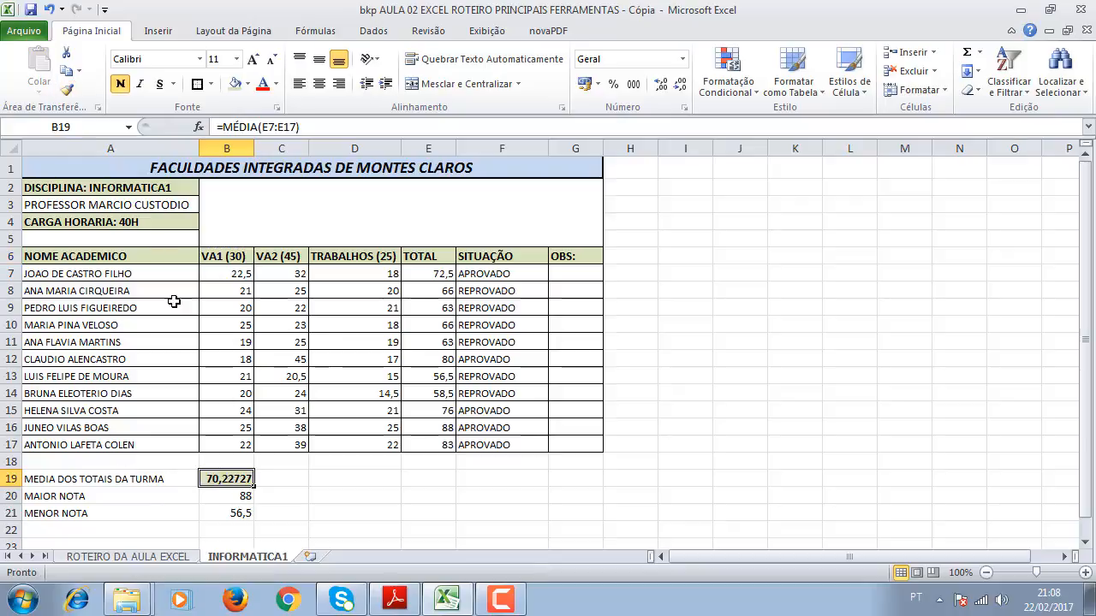
- Copy the formatting of header cell B6 to the lowest grade in B21
left_click(242, 250)
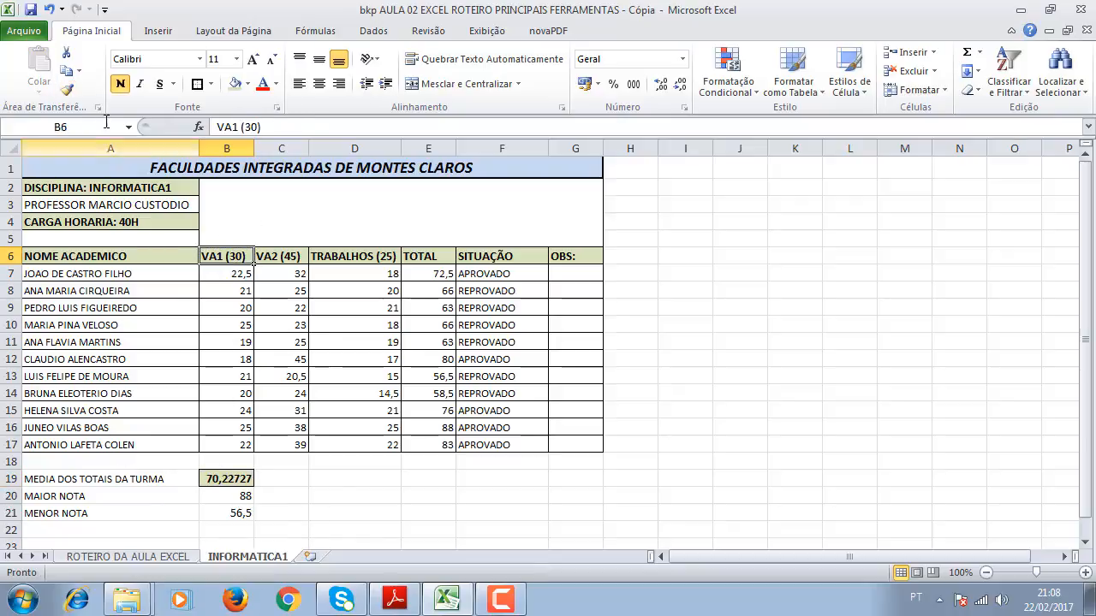
left_click(67, 89)
left_click(237, 513)
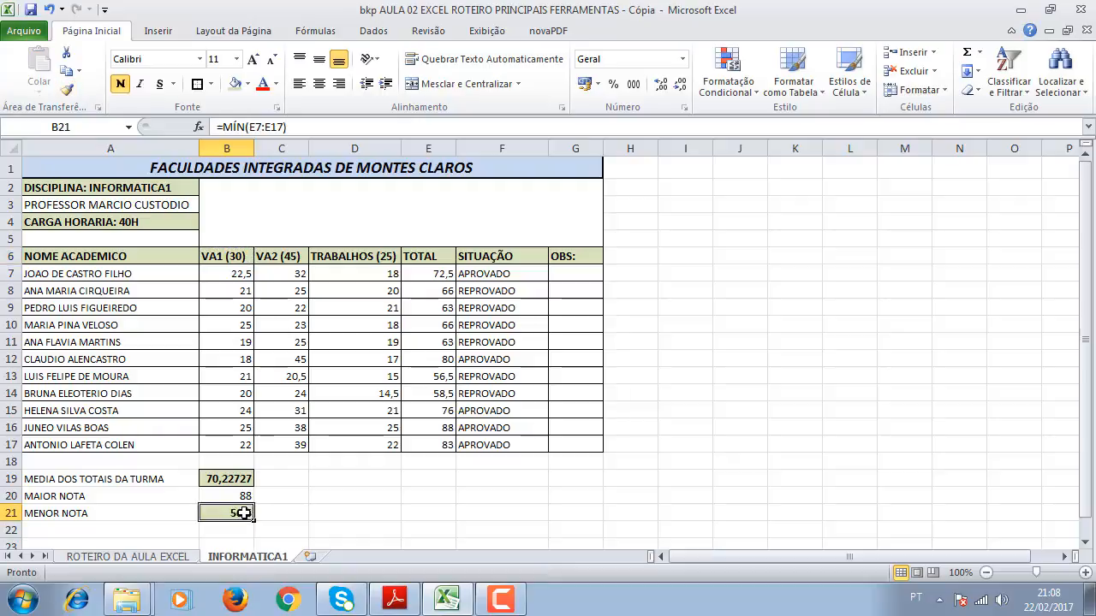
left_click(732, 479)
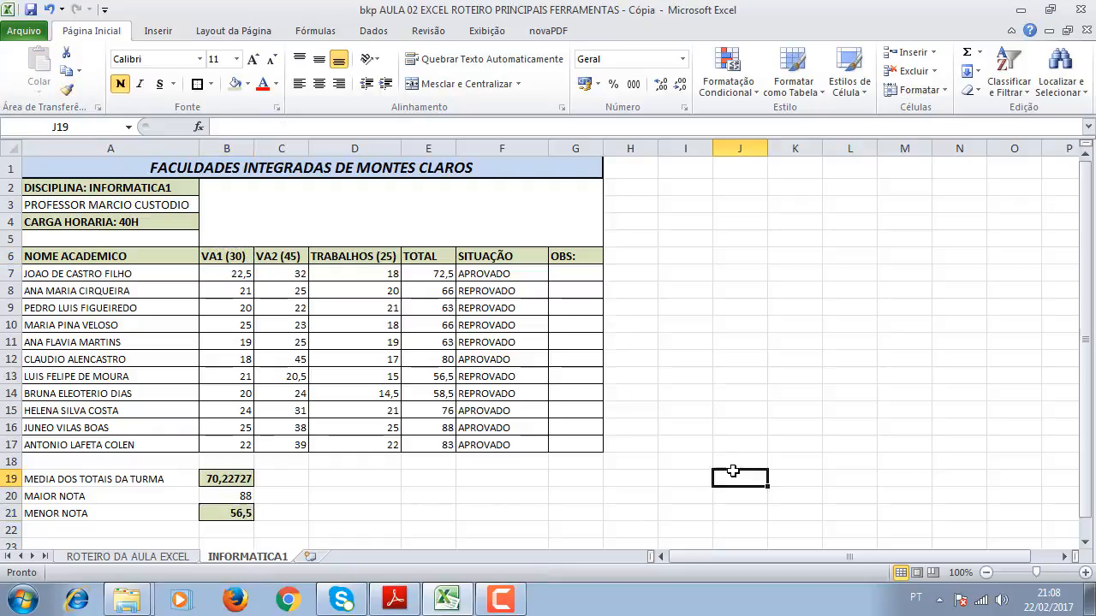
left_click(756, 407)
left_click(802, 441)
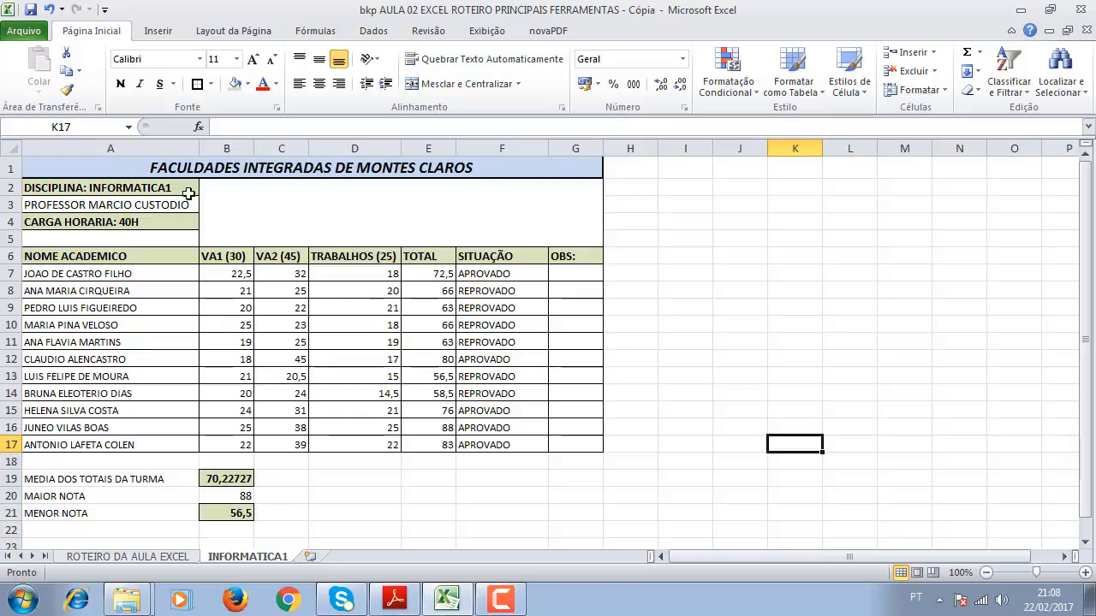
- Add a blank worksheet after INFORMATICA1 and return to the grade sheet
left_click_drag(188, 170, 236, 509)
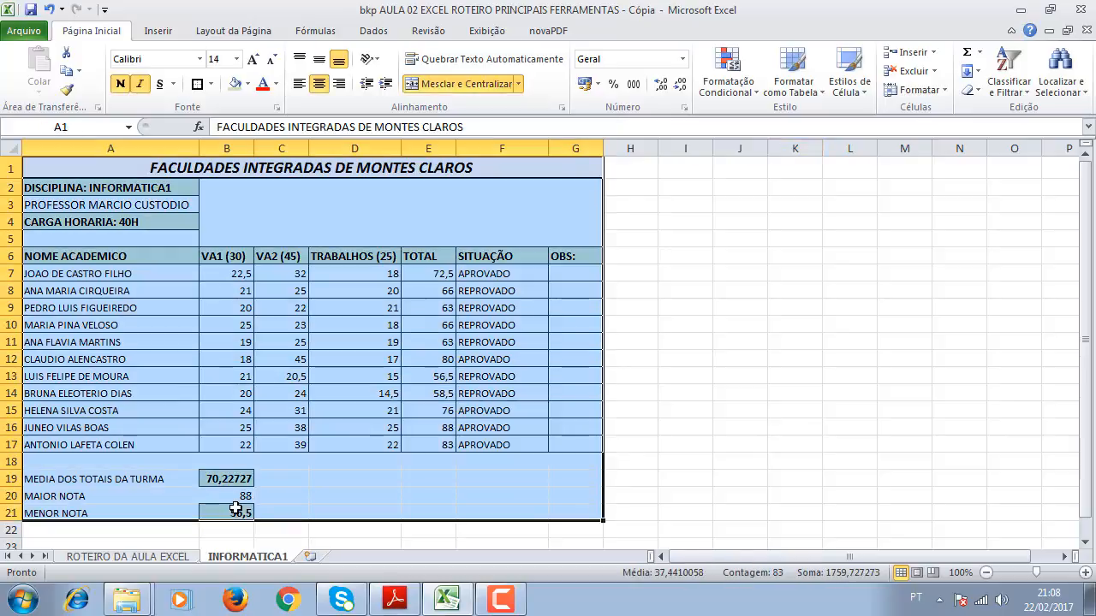
left_click(310, 557)
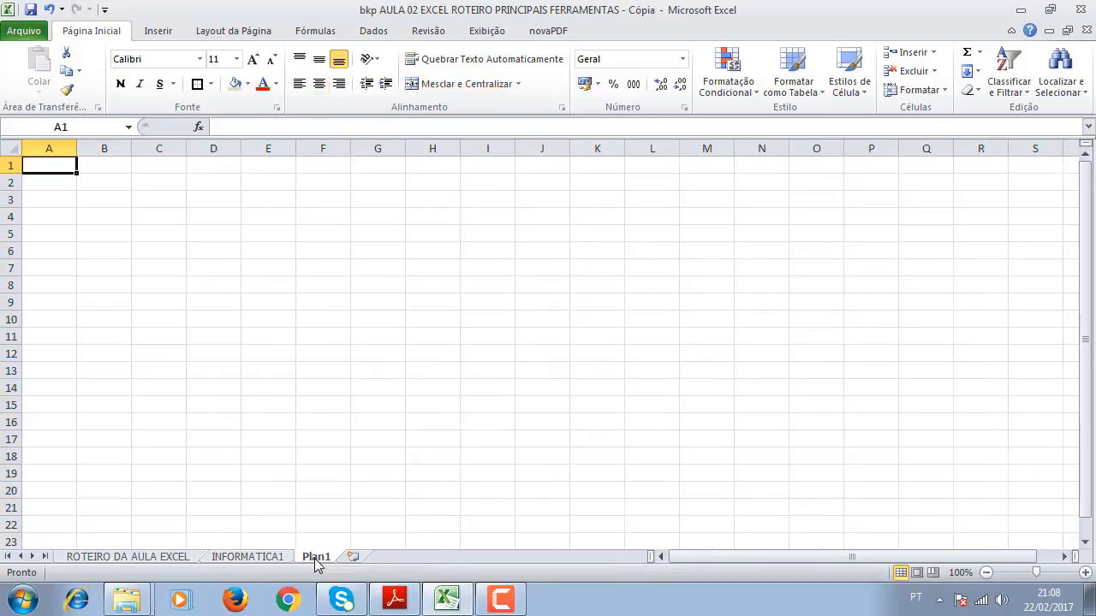
left_click(243, 558)
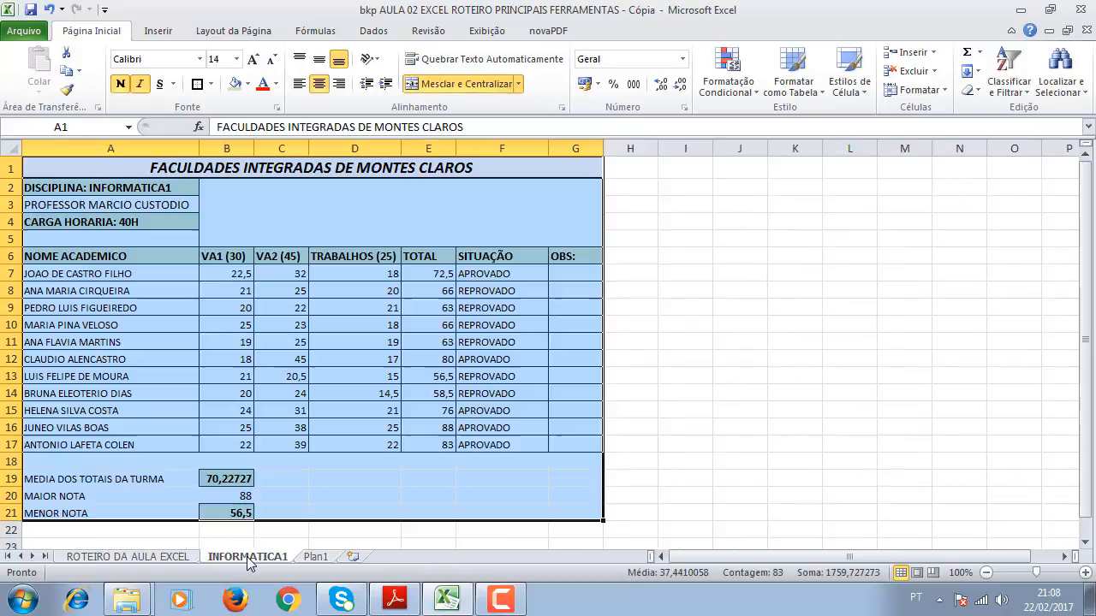
- Copy the whole grade table A1:G21 and paste it at A1 of the blank Plan1 sheet
left_click_drag(149, 168, 176, 513)
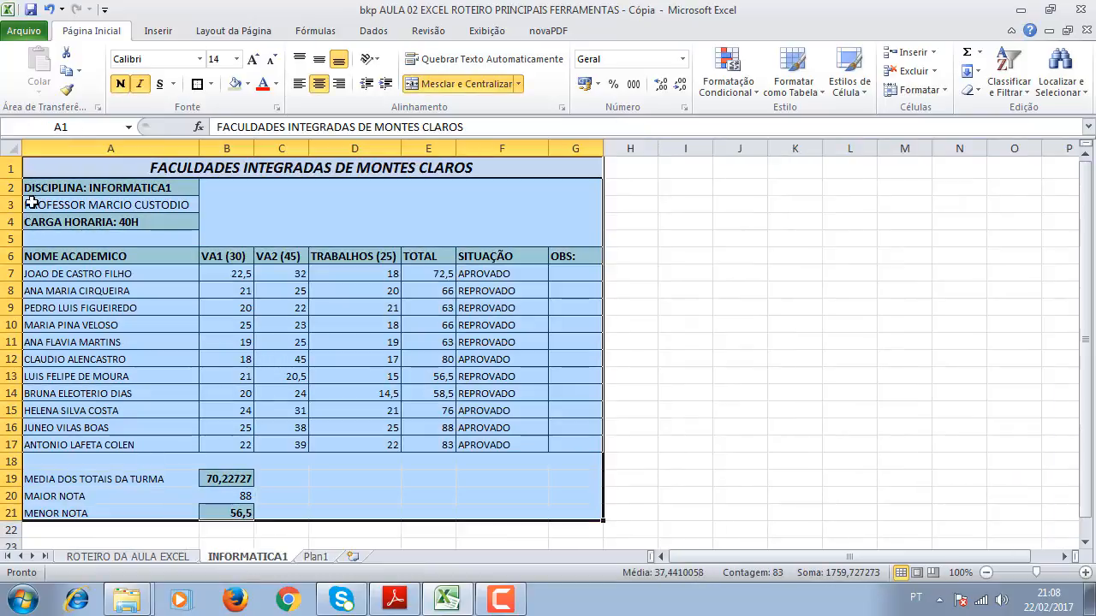
left_click(69, 73)
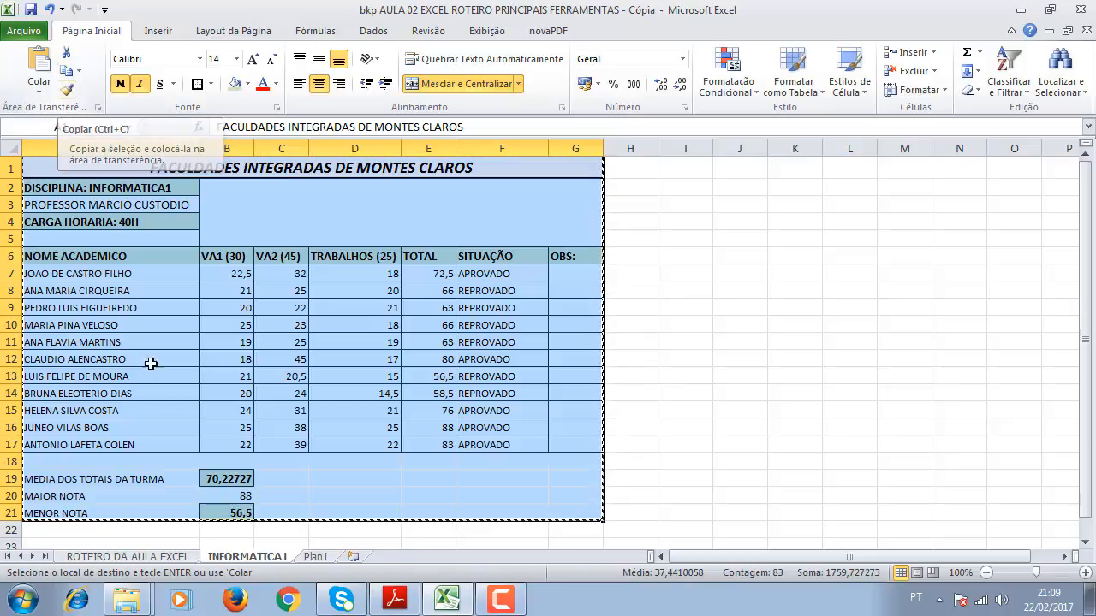
left_click(327, 558)
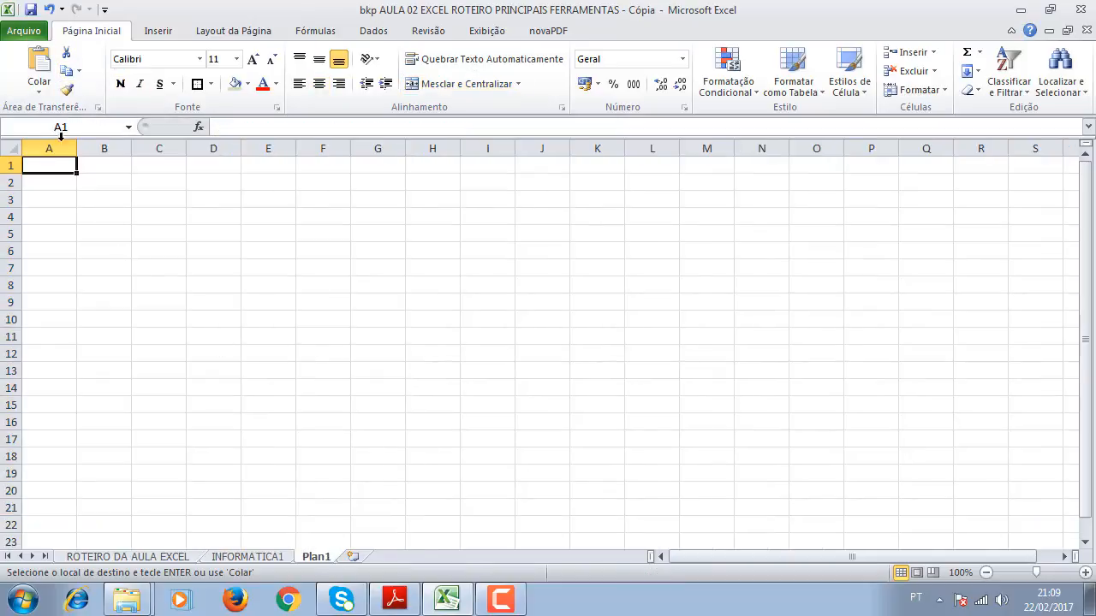
left_click(41, 68)
left_click(466, 287)
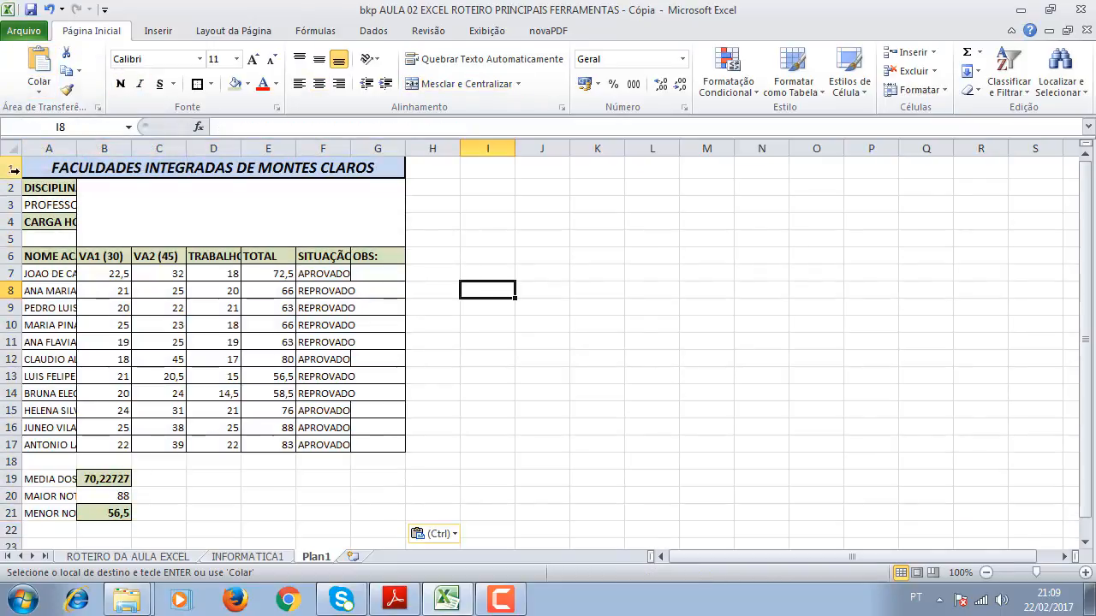
- Auto-fit the widths of columns A through G on Plan1 to the pasted grade table's contents
double_click(79, 146)
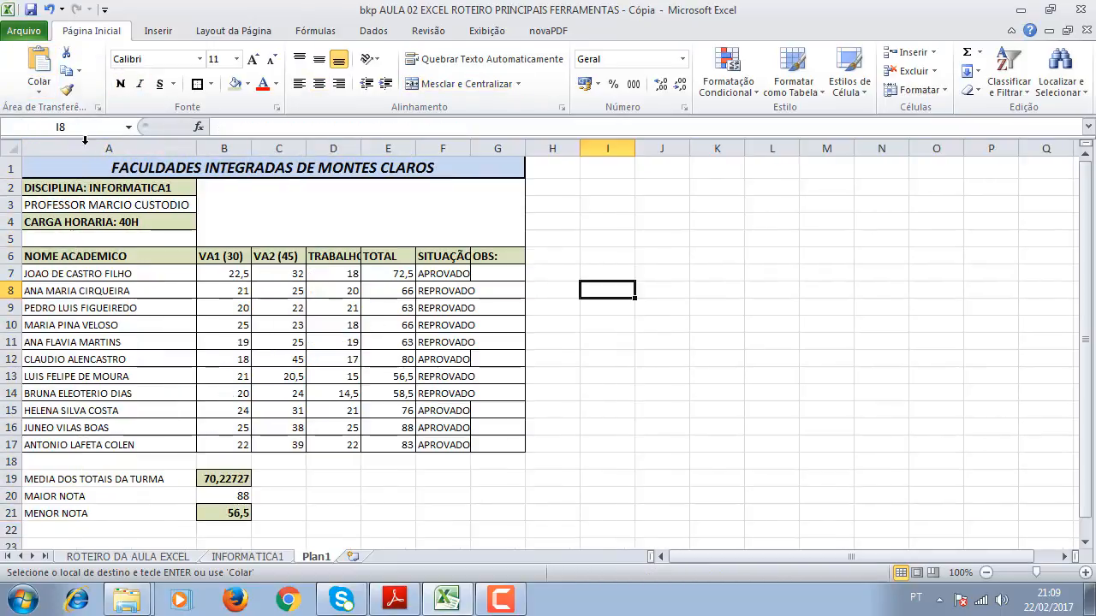
double_click(250, 145)
double_click(323, 148)
double_click(373, 148)
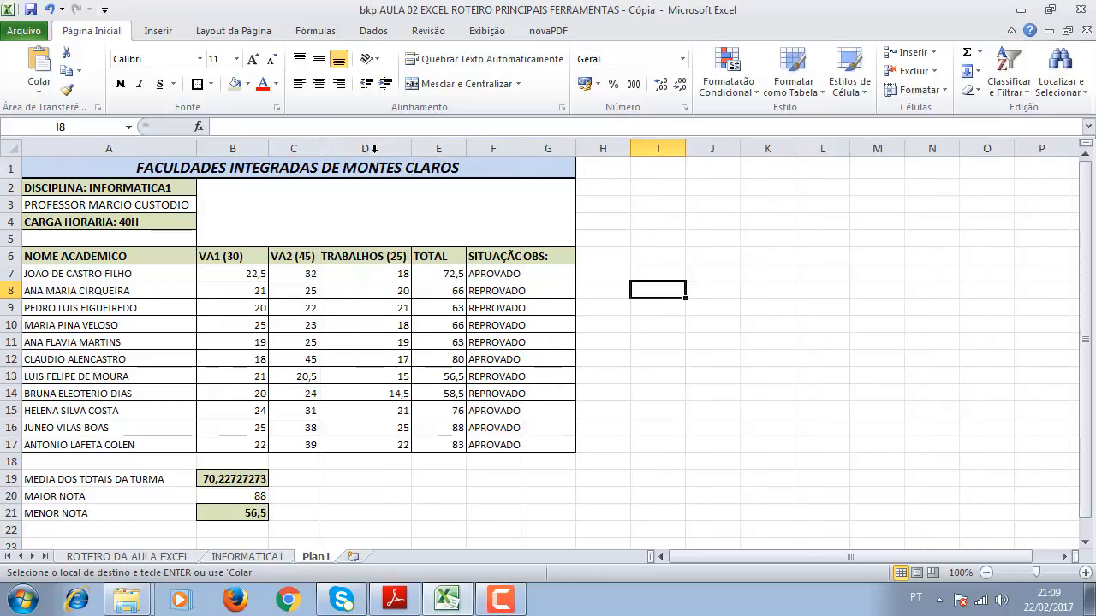
left_click(405, 149)
left_click(425, 257)
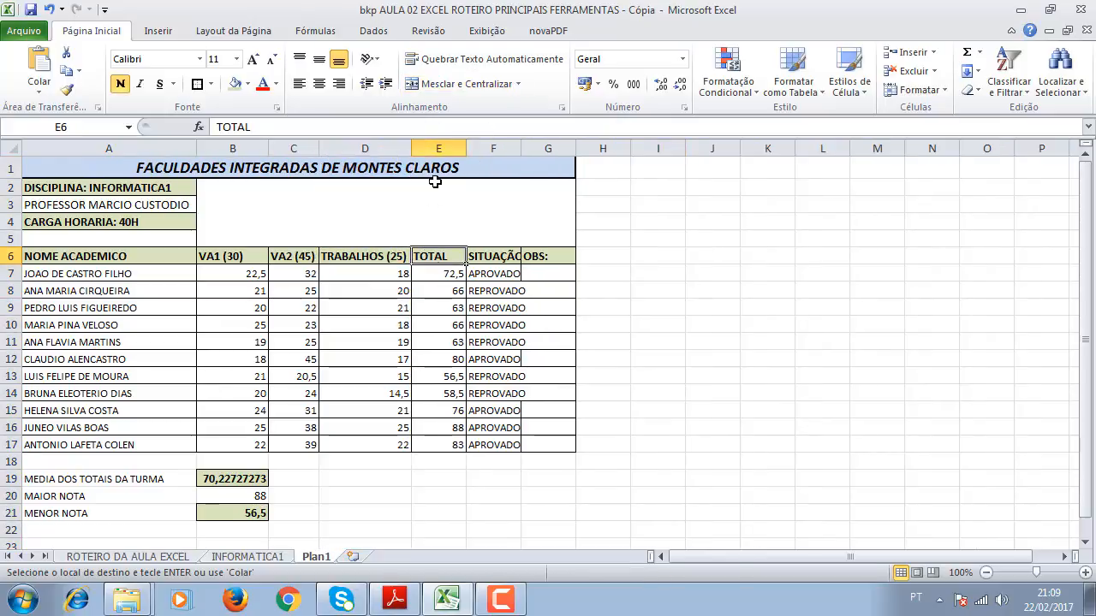
double_click(463, 146)
left_click(521, 148)
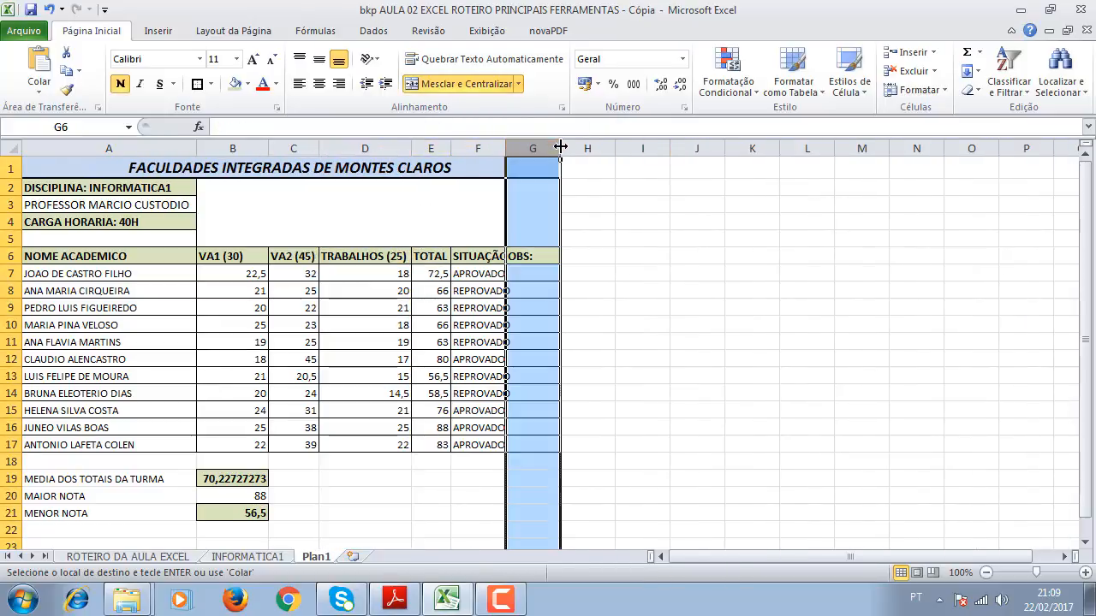
left_click(592, 254)
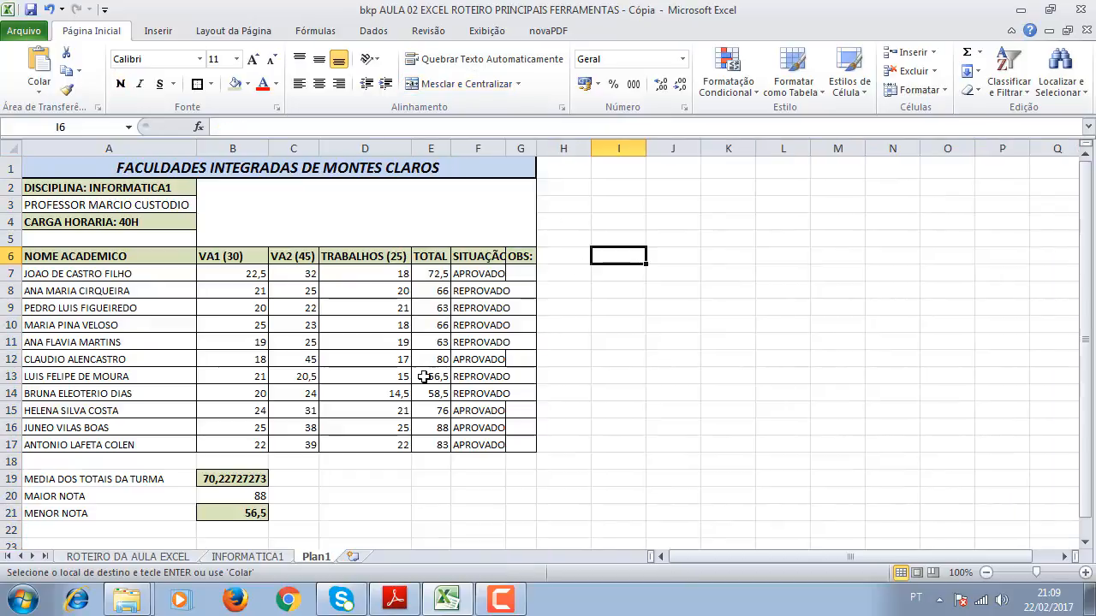
double_click(506, 148)
left_click(605, 274)
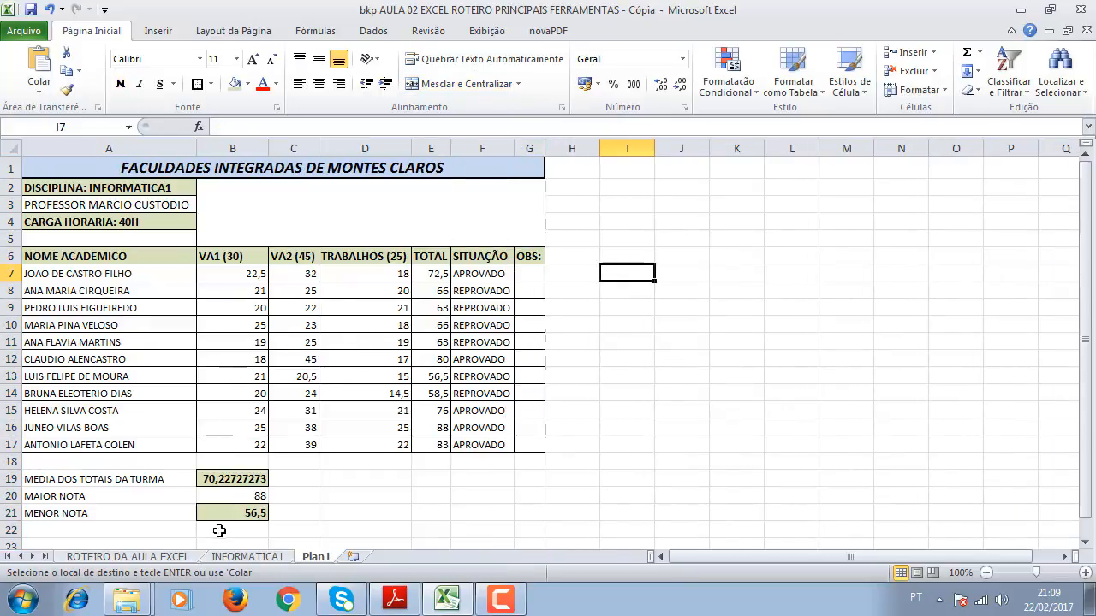
- Compare the grade table on INFORMATICA1 with its Plan1 copy and consult the ROTEIRO DA AULA EXCEL outline
left_click(262, 557)
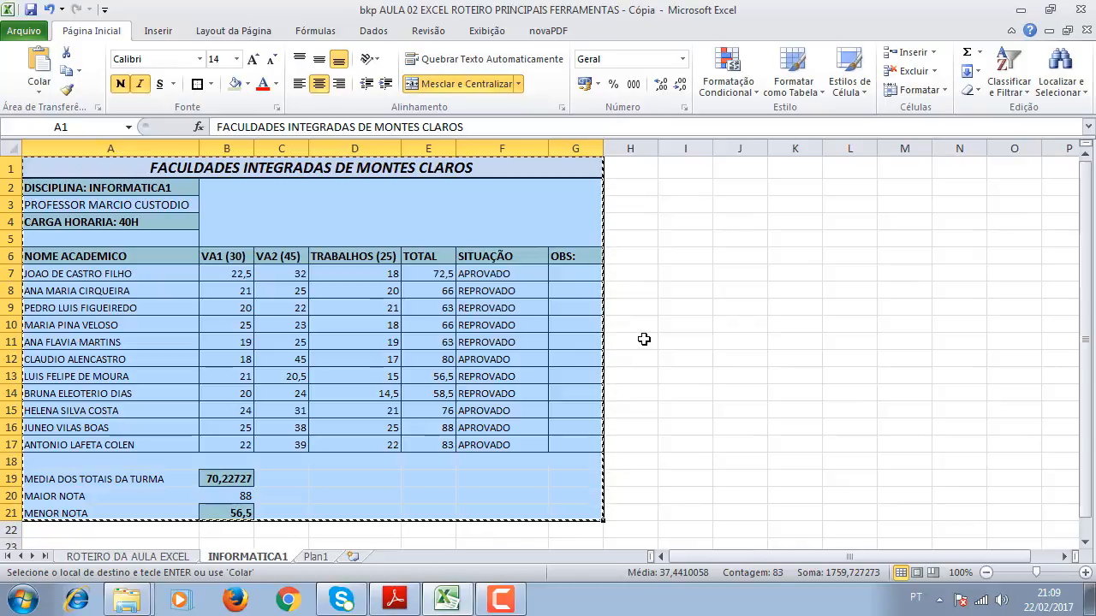
left_click(723, 346)
left_click(316, 557)
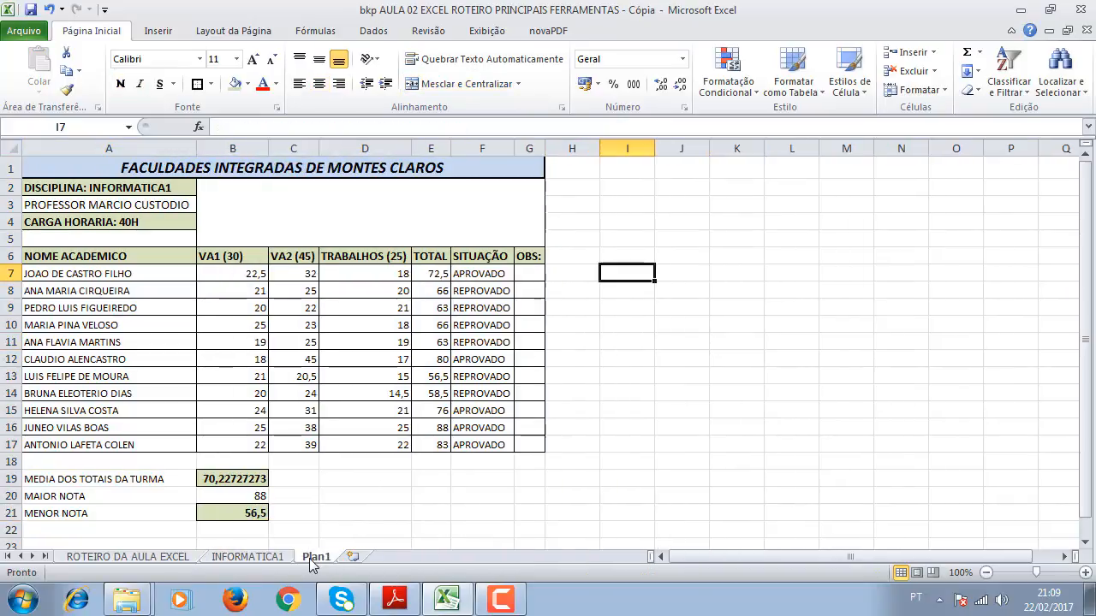
left_click(256, 558)
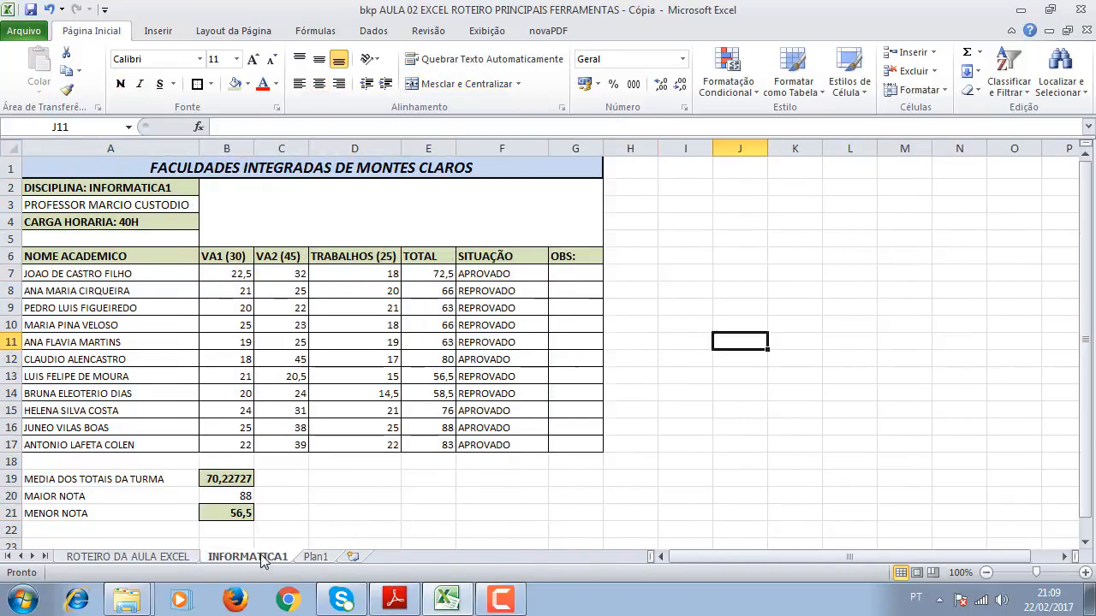
left_click(766, 257)
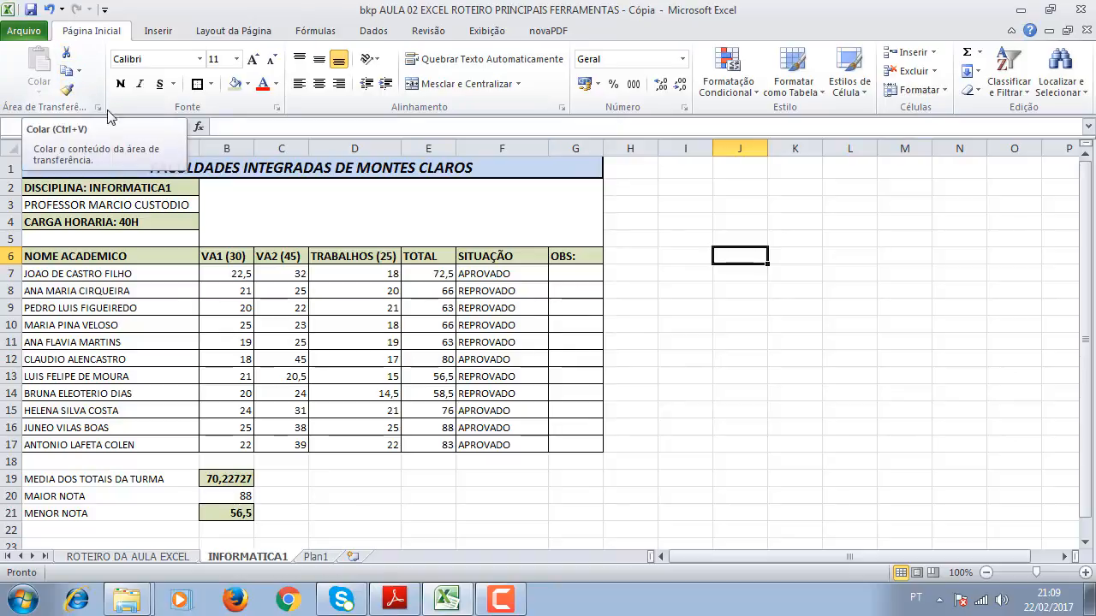
left_click(180, 557)
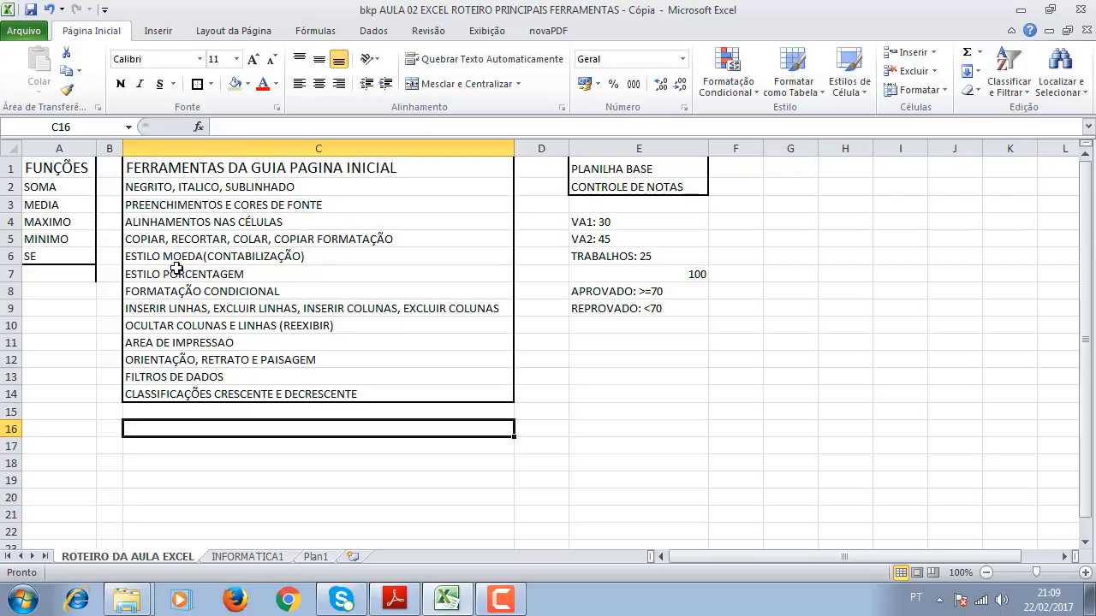
left_click(247, 558)
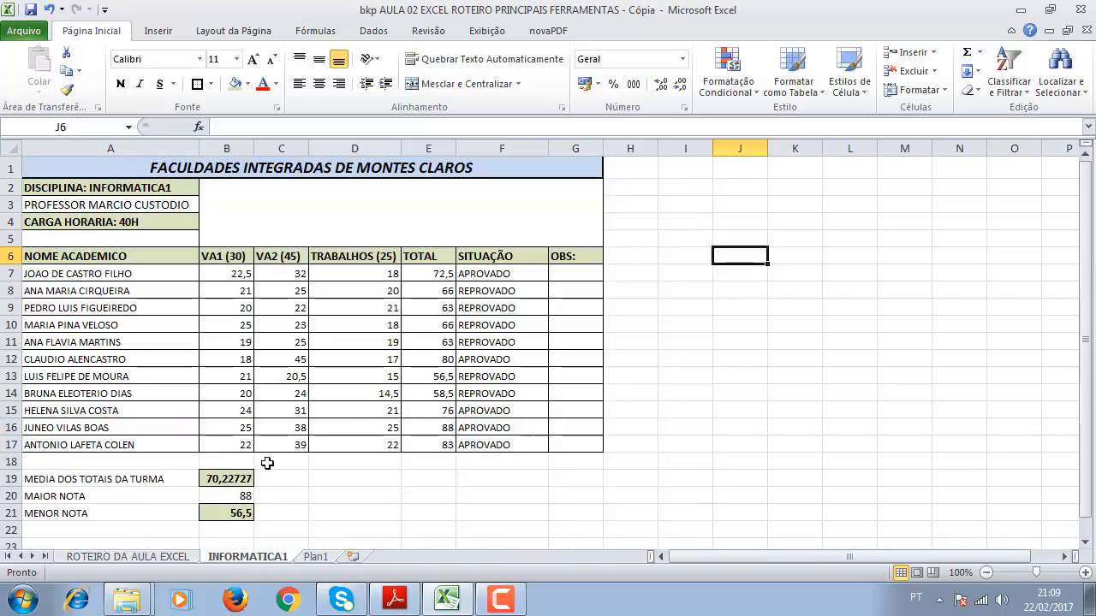
left_click(799, 327)
left_click(644, 269)
left_click(638, 204)
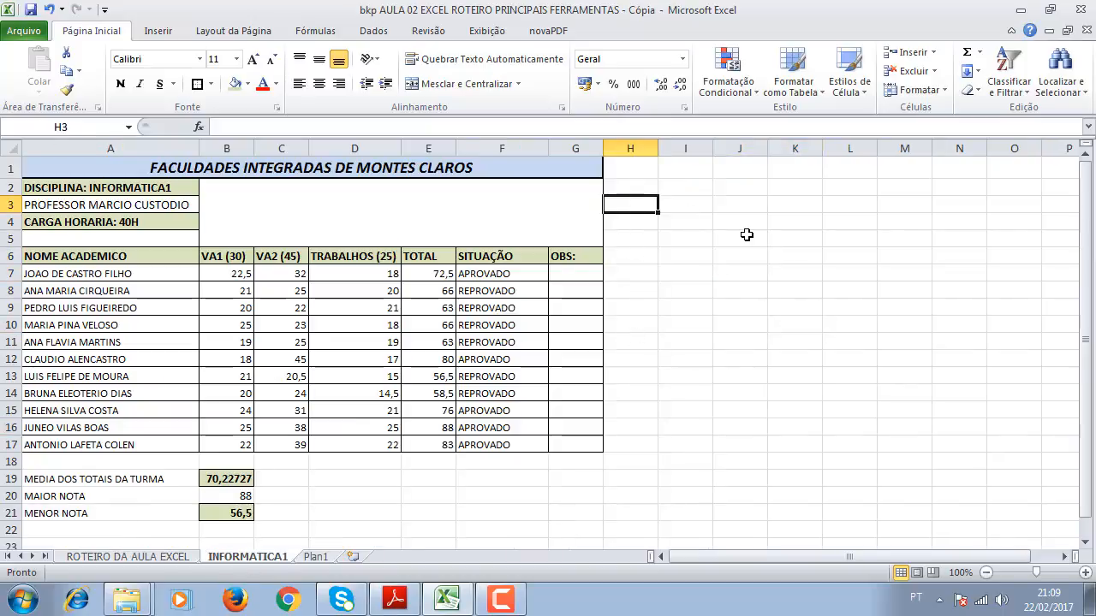
left_click(690, 204)
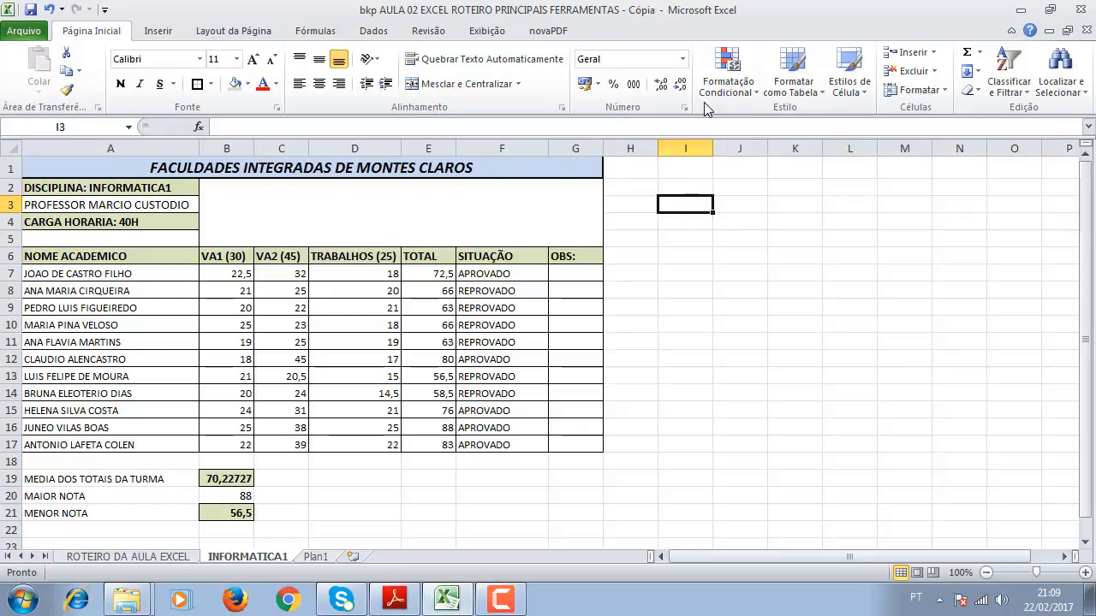
type("1000")
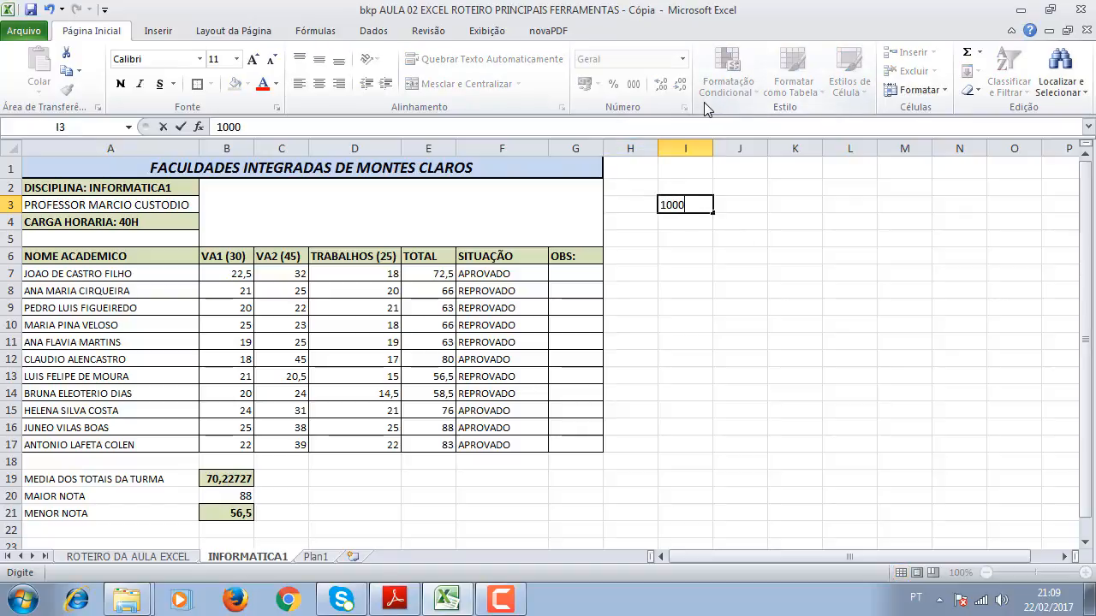
key("Return")
left_click(702, 206)
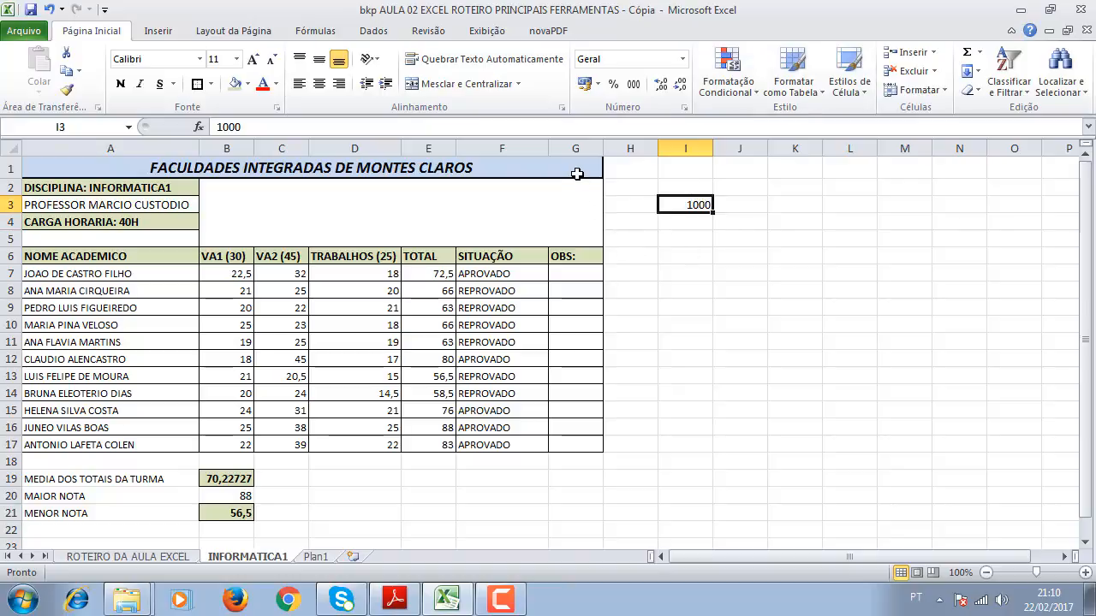
left_click(738, 307)
left_click(693, 201)
key("Delete")
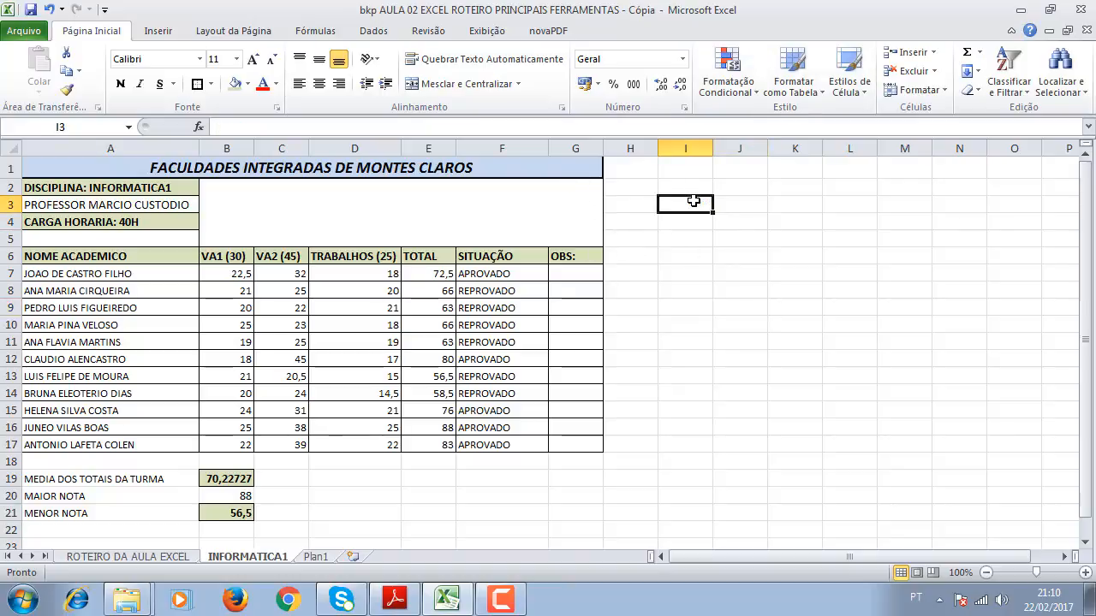
- Enter the label SALÁRIO in A5 and the amount 1000 in the merged cell B2
left_click(47, 239)
type("S")
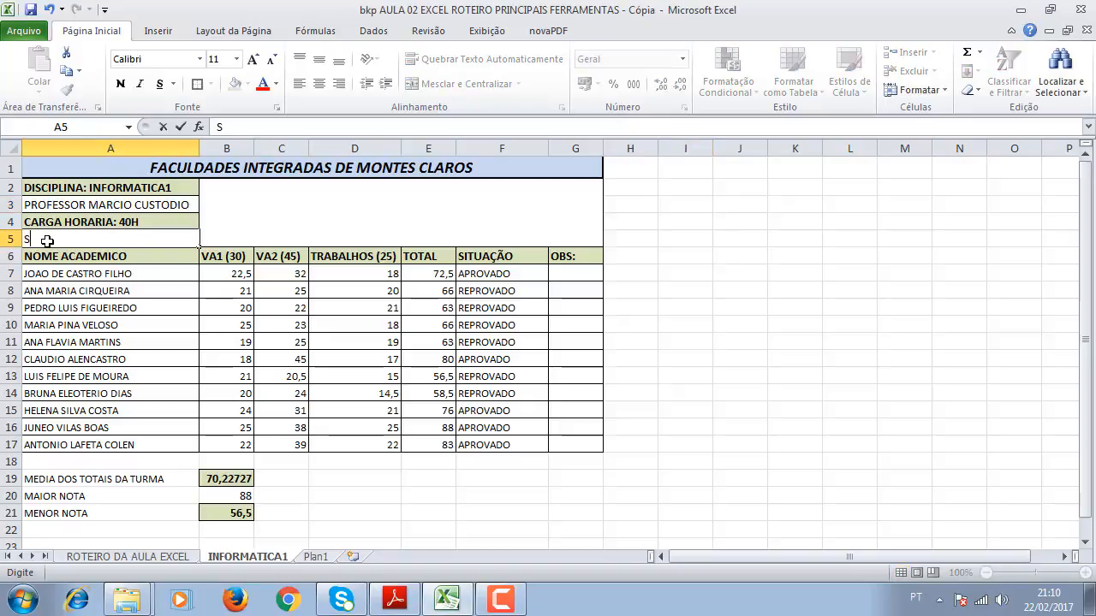
type("ALÁRIO")
key("Return")
key("Up")
key("Right")
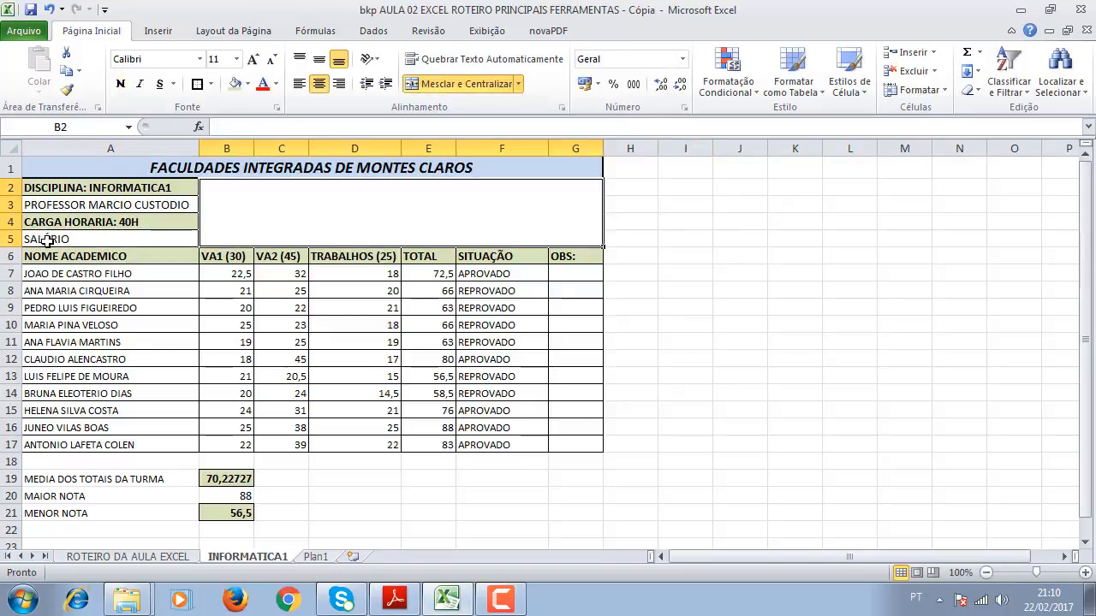
type("1000")
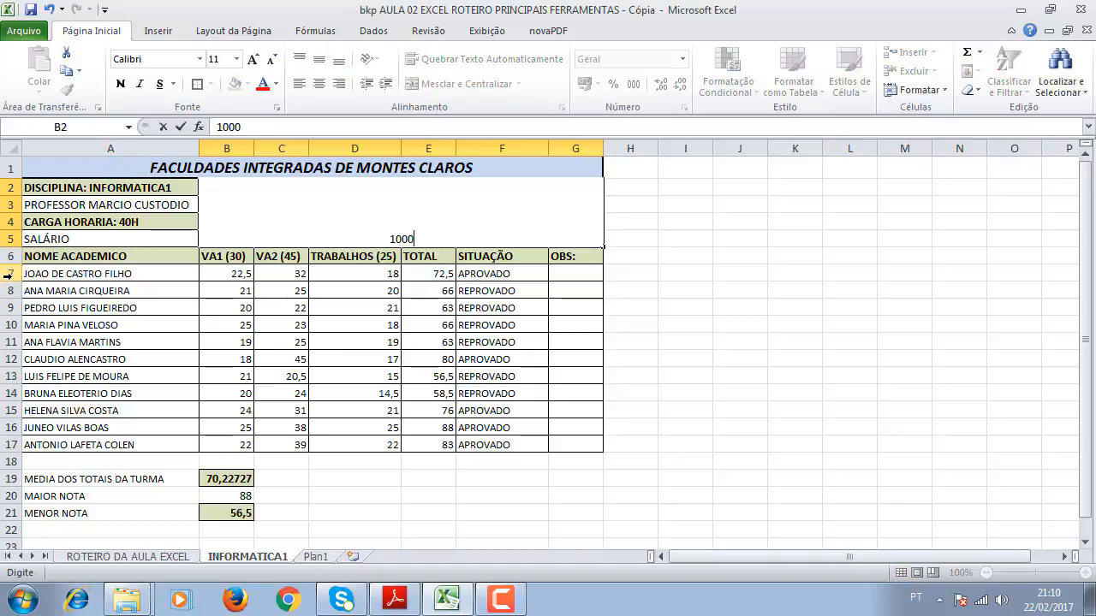
key("Return")
- Try the accounting currency format on the amount in B2, and undo it along with both salary entries
left_click(286, 214)
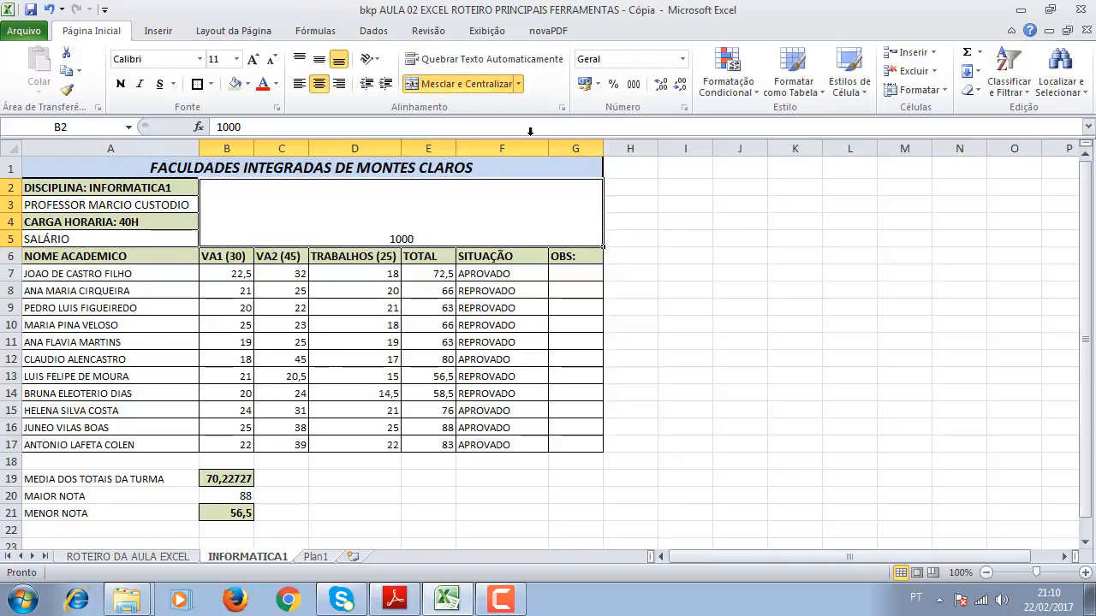
left_click(587, 89)
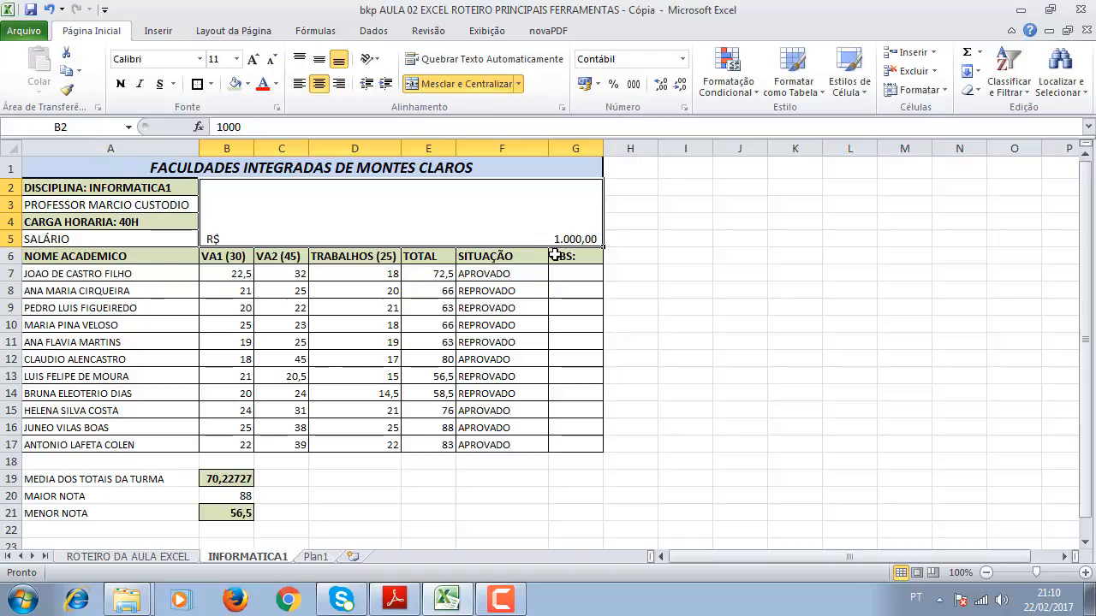
key("ctrl+z")
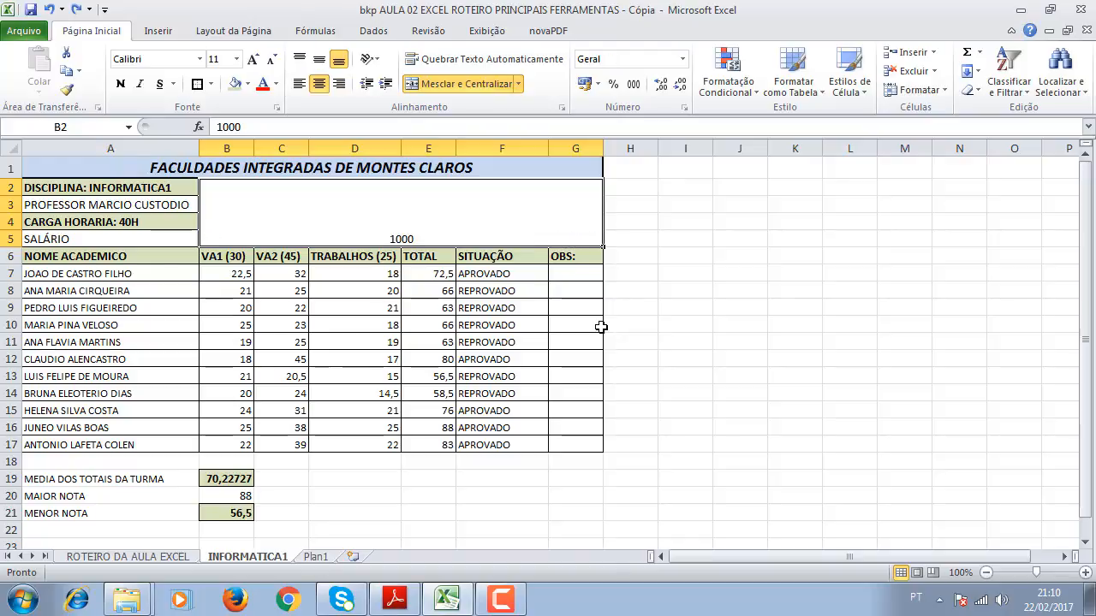
key("ctrl+z")
key("ctrl+z")
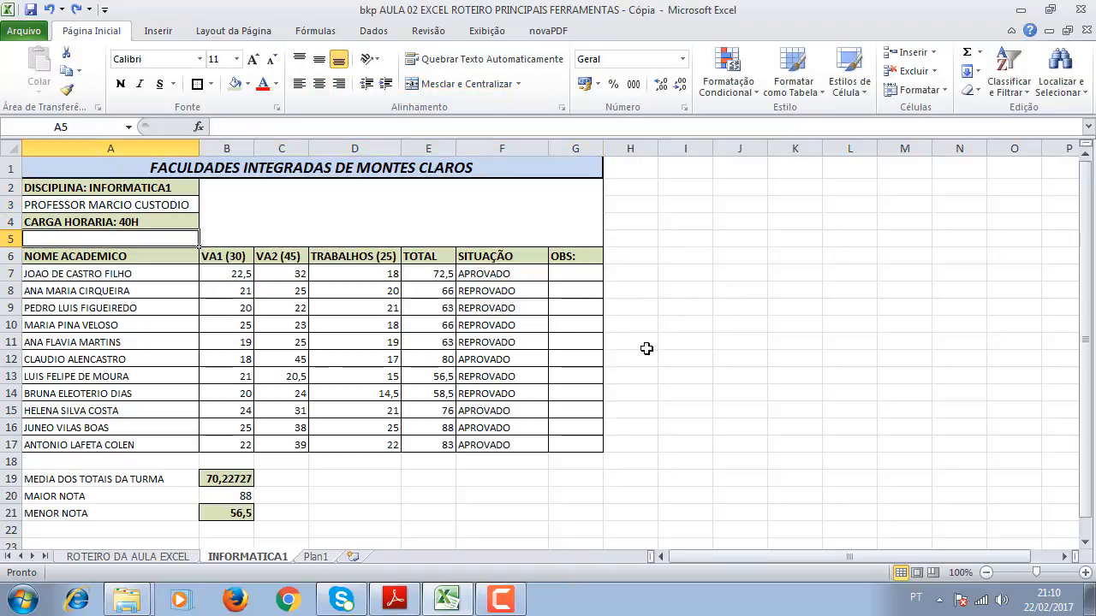
- Increase the decimals of the grades in C13 and D14 to two places
left_click(293, 374)
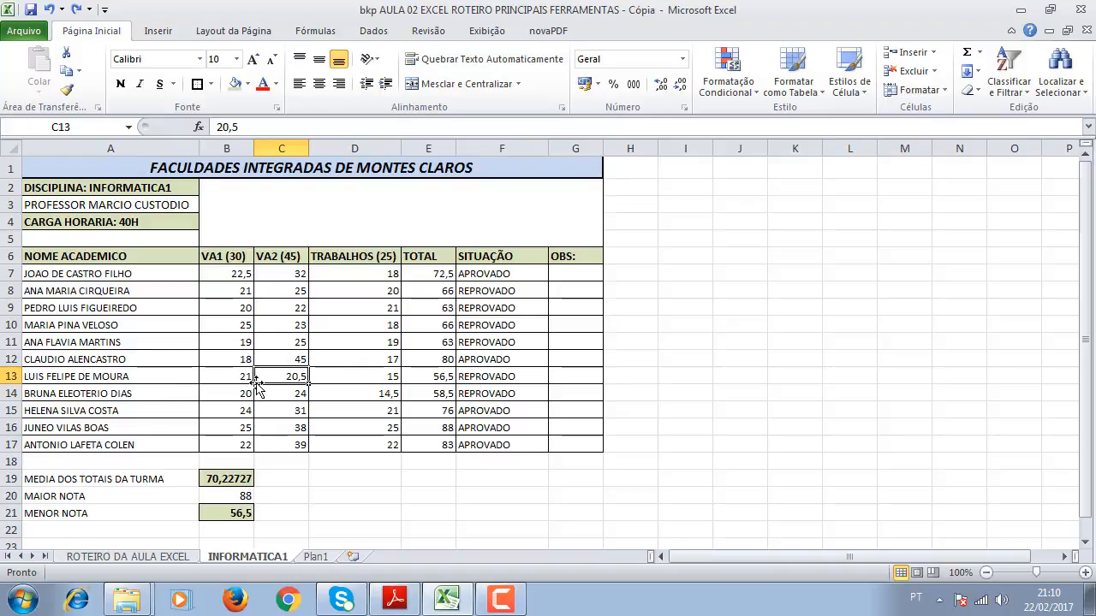
left_click(664, 84)
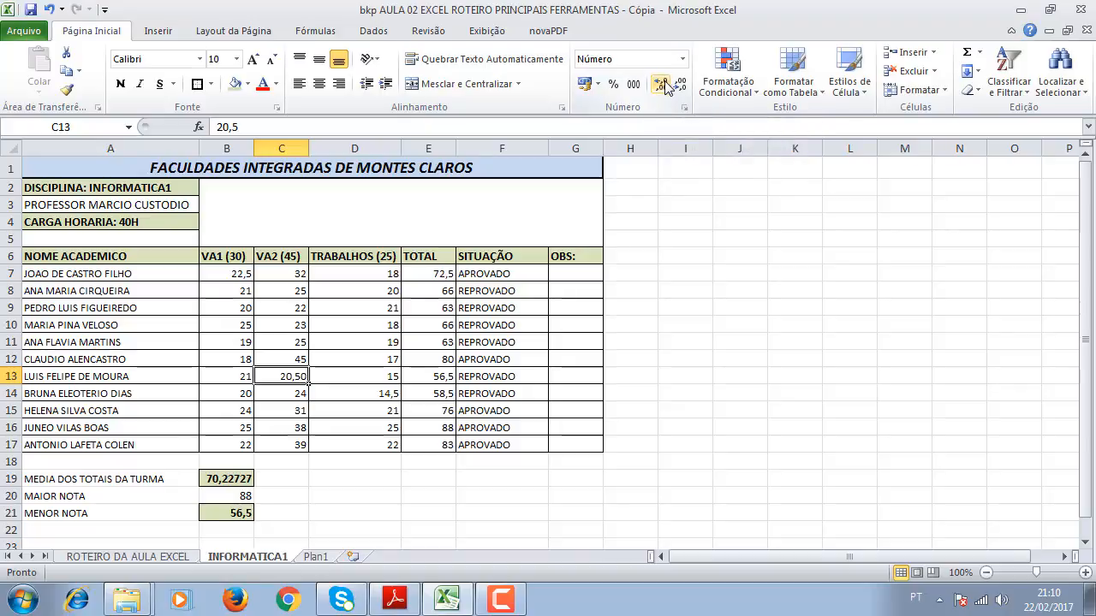
left_click(673, 255)
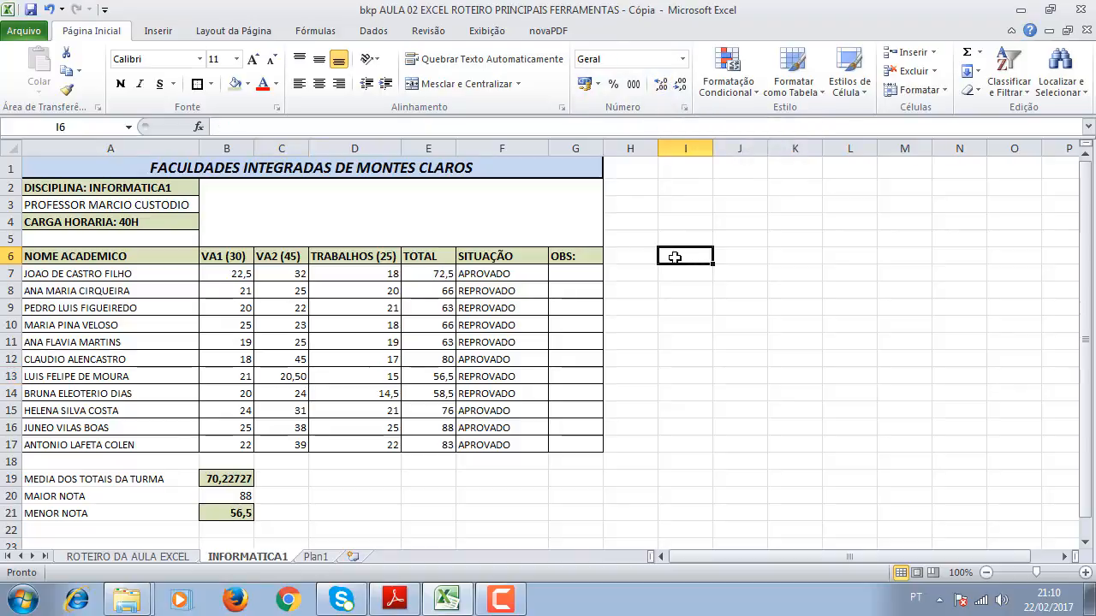
left_click(379, 394)
left_click(662, 84)
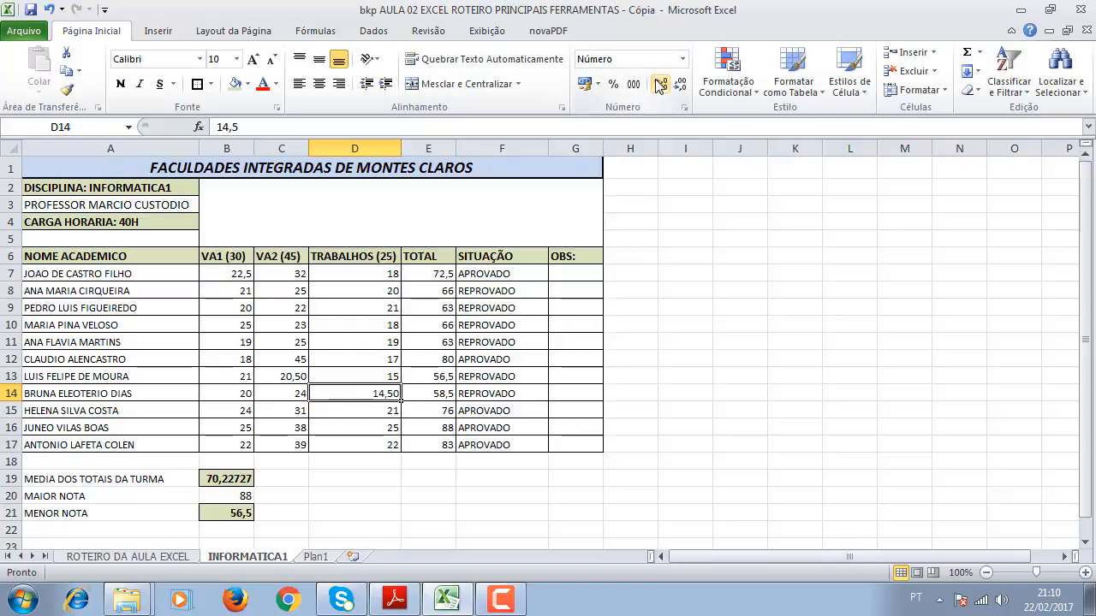
left_click(723, 211)
- Decrease the decimals of the grades in D14 and C13 to one place
left_click(368, 391)
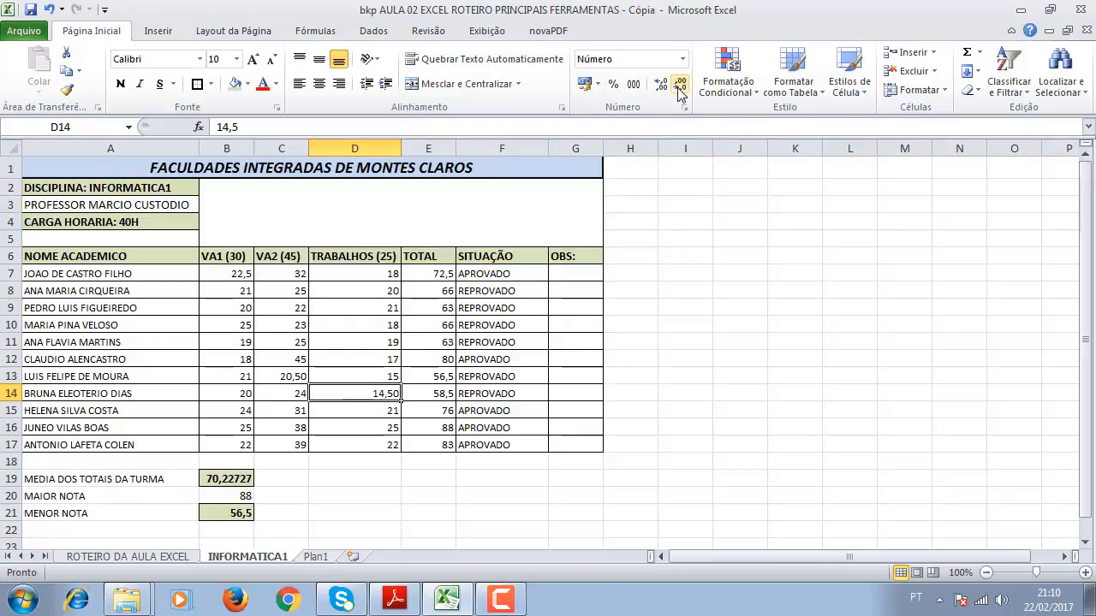
left_click(292, 374)
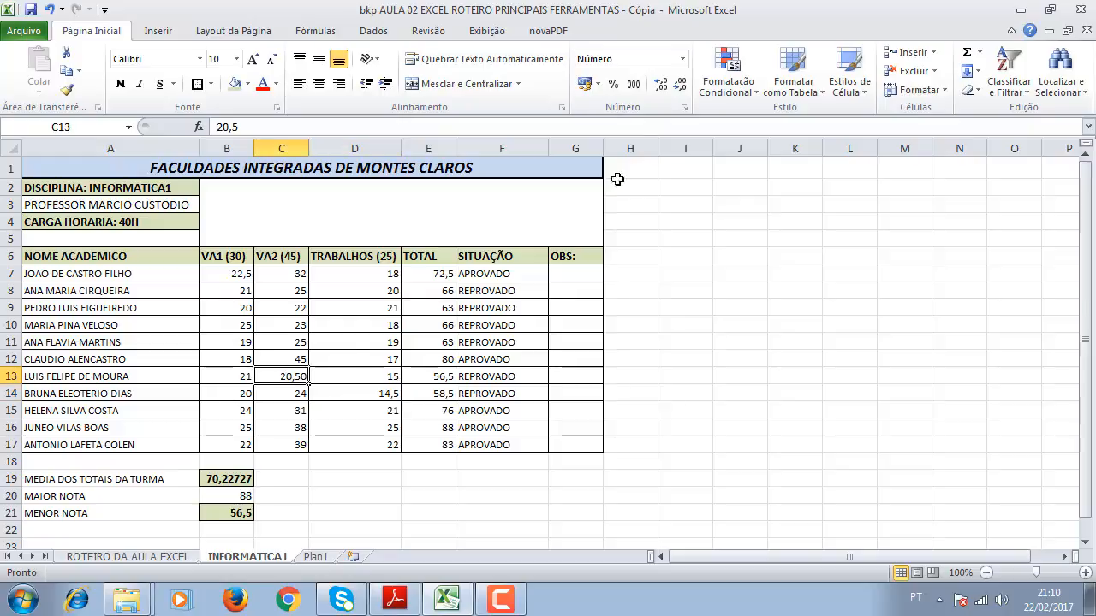
left_click(681, 84)
- Check the FORMATAÇÃO CONDICIONAL item in the lesson outline and examine the SITUAÇÃO results and the F7 formula on INFORMATICA1
left_click(178, 561)
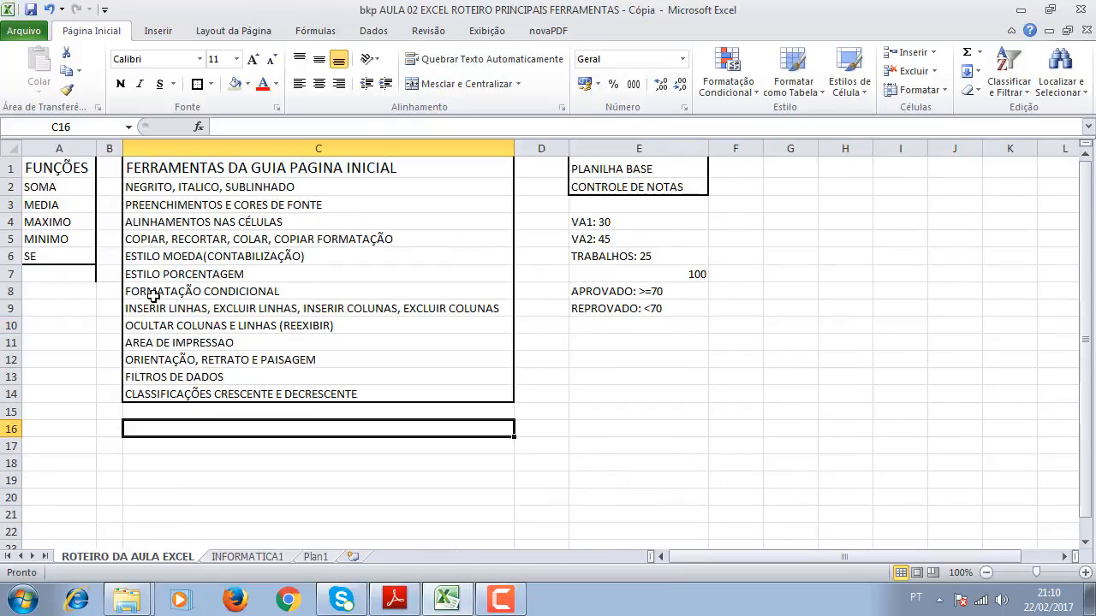
left_click(153, 295)
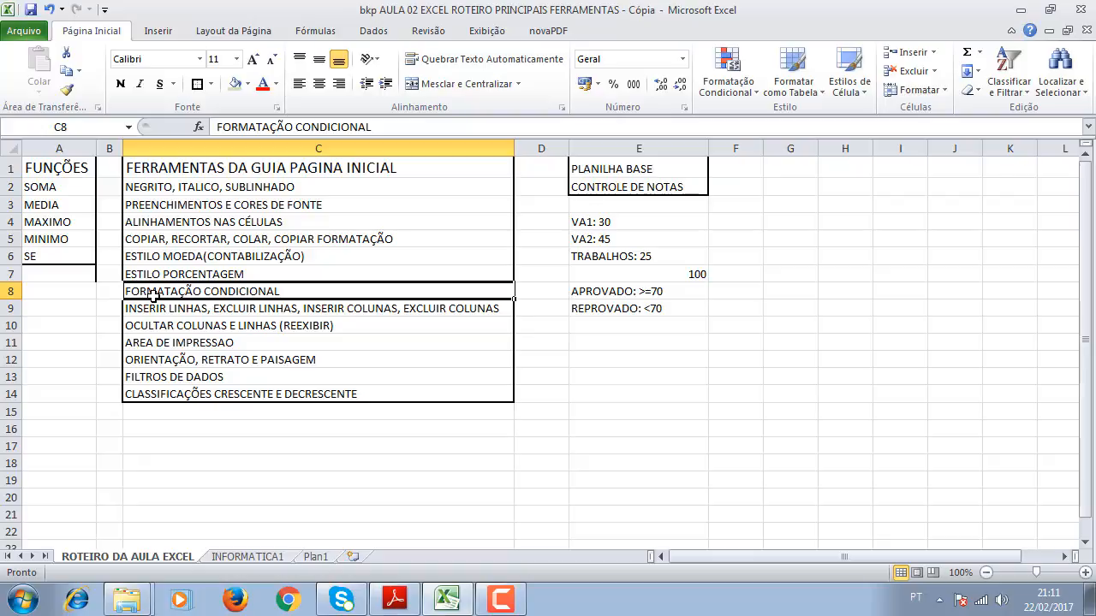
left_click(250, 558)
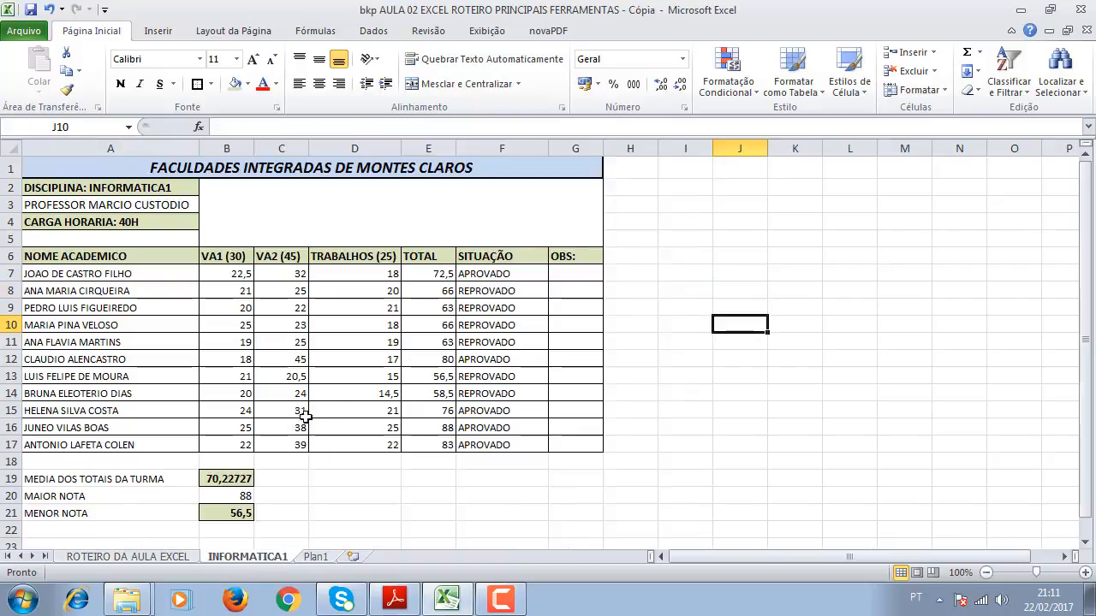
left_click_drag(487, 273, 488, 444)
left_click(781, 356)
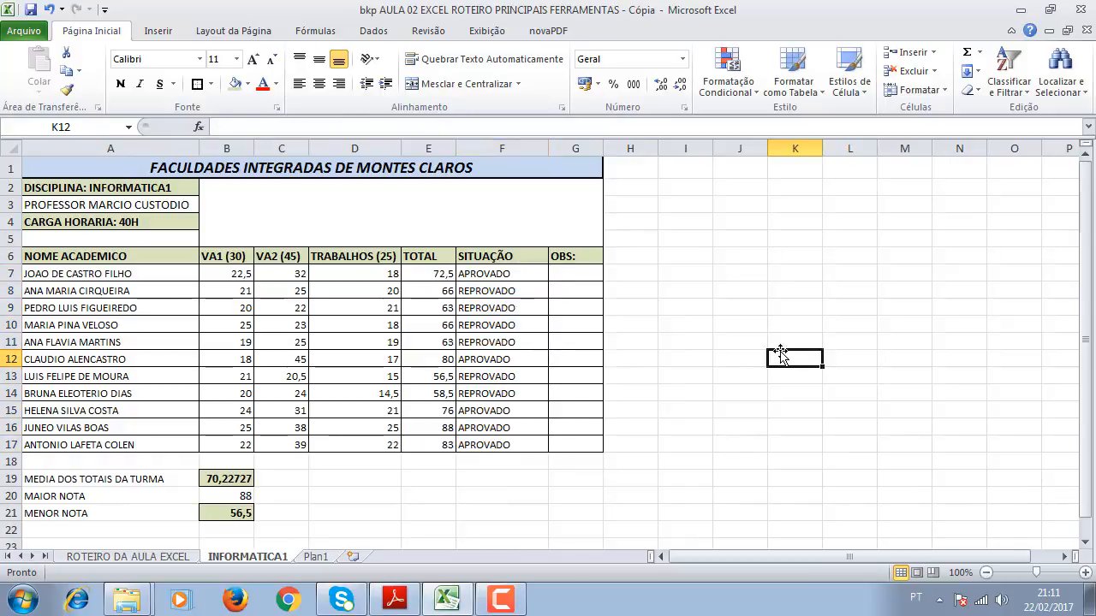
left_click(501, 279)
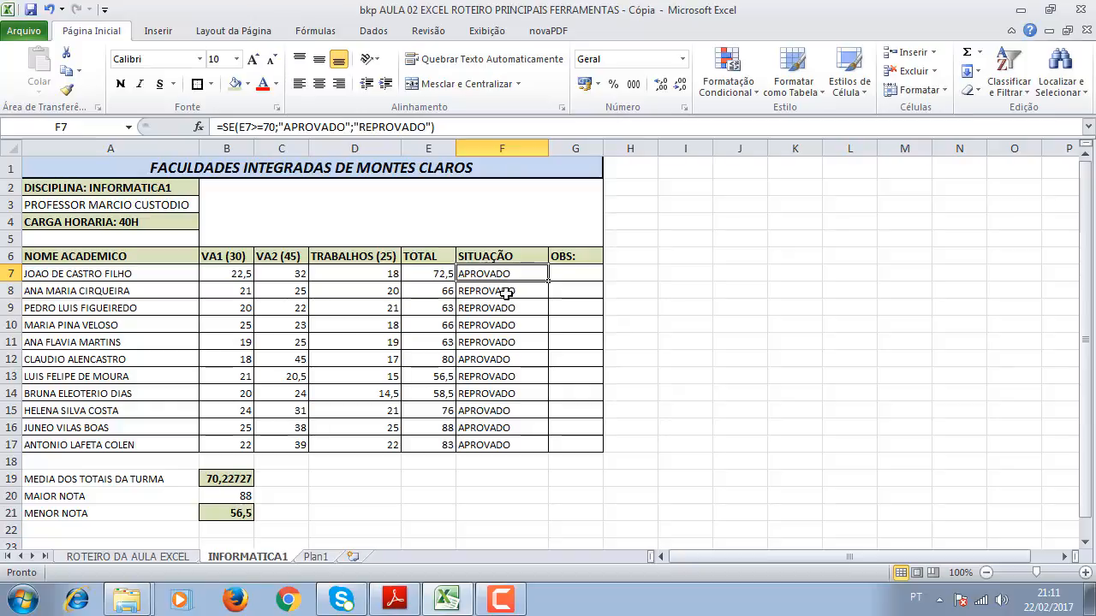
- Start a conditional formatting rule on F7:F17 for cells whose value is equal to APROVADO
left_click(507, 292)
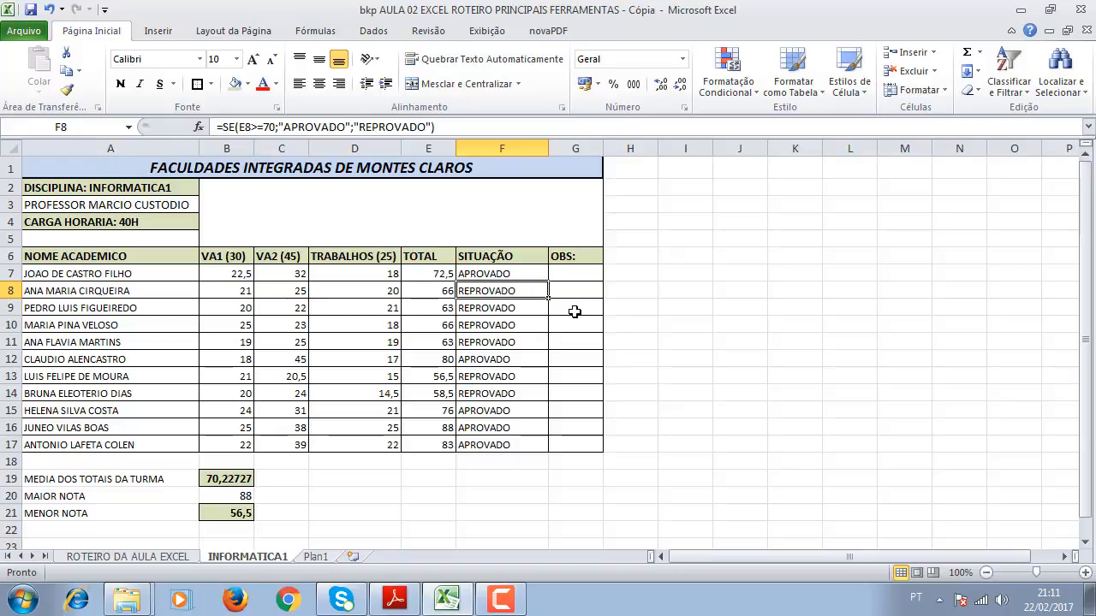
left_click(464, 372)
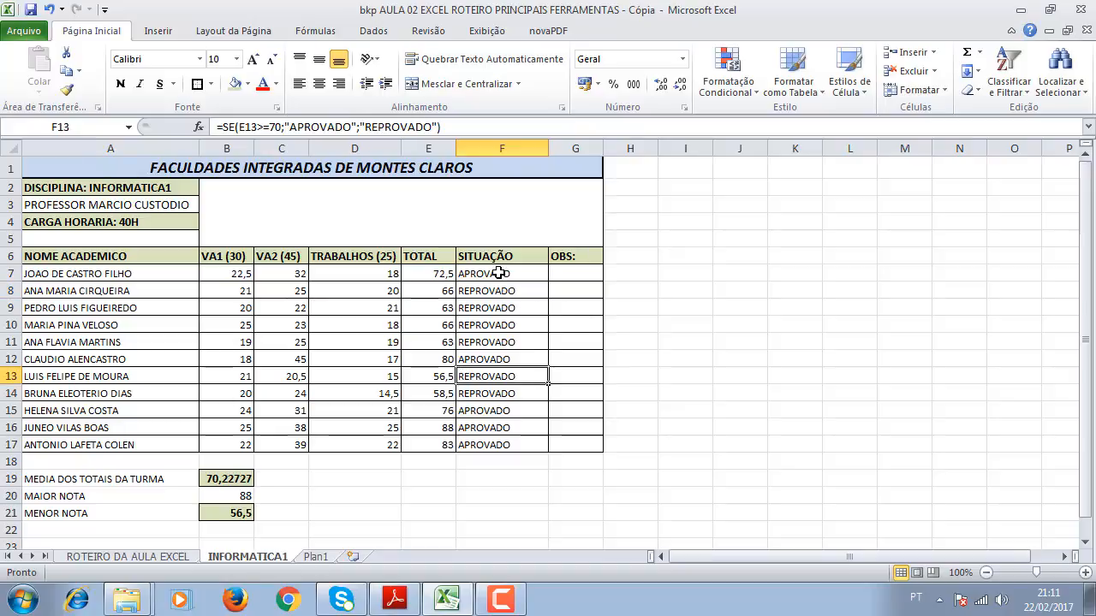
left_click_drag(496, 273, 496, 440)
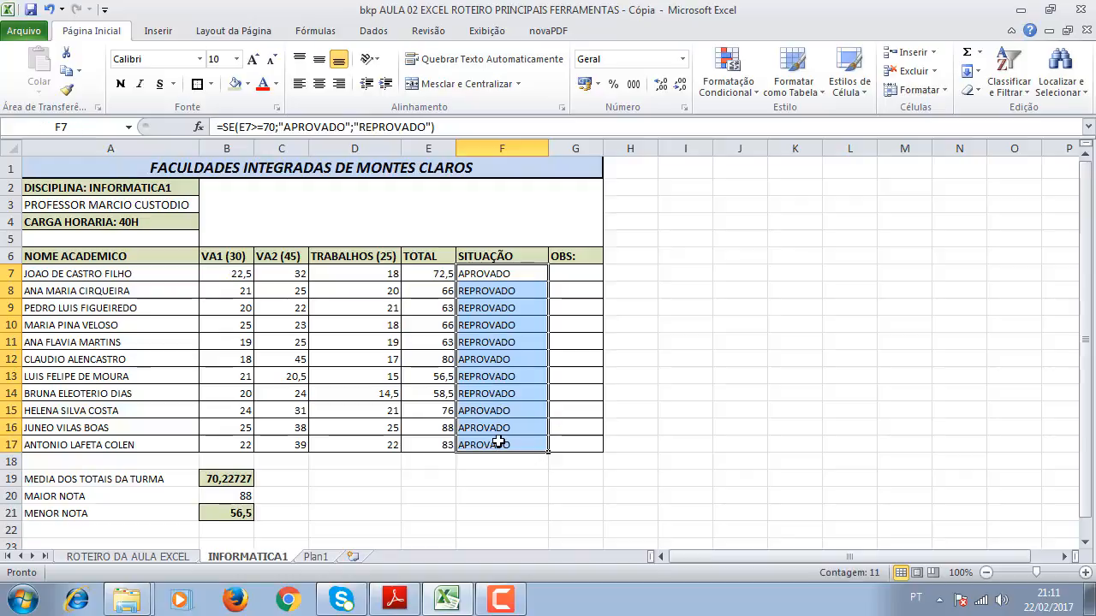
left_click(735, 68)
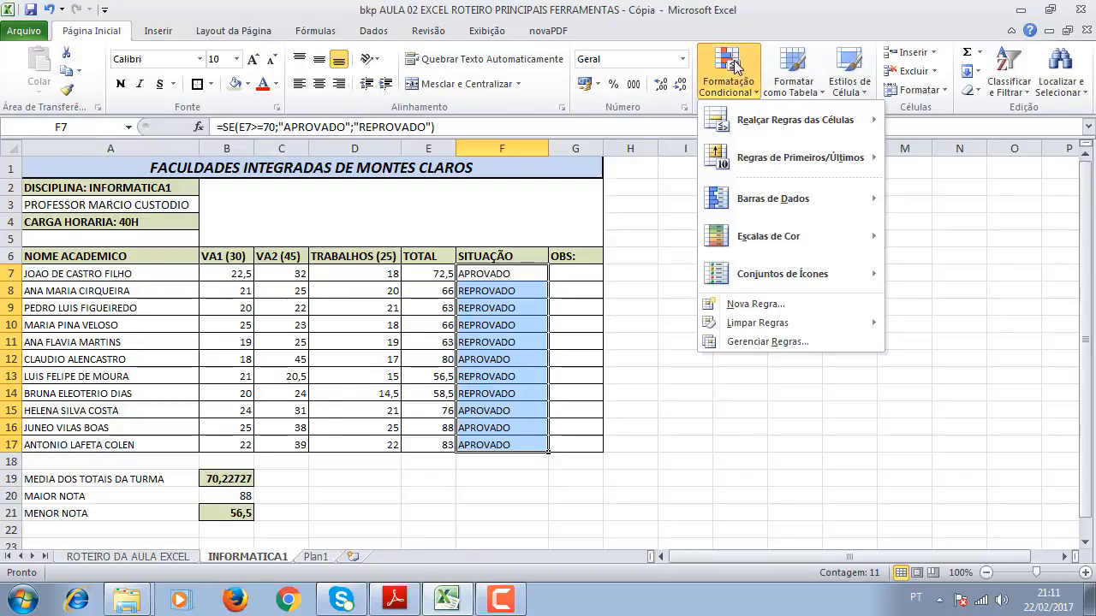
left_click(759, 310)
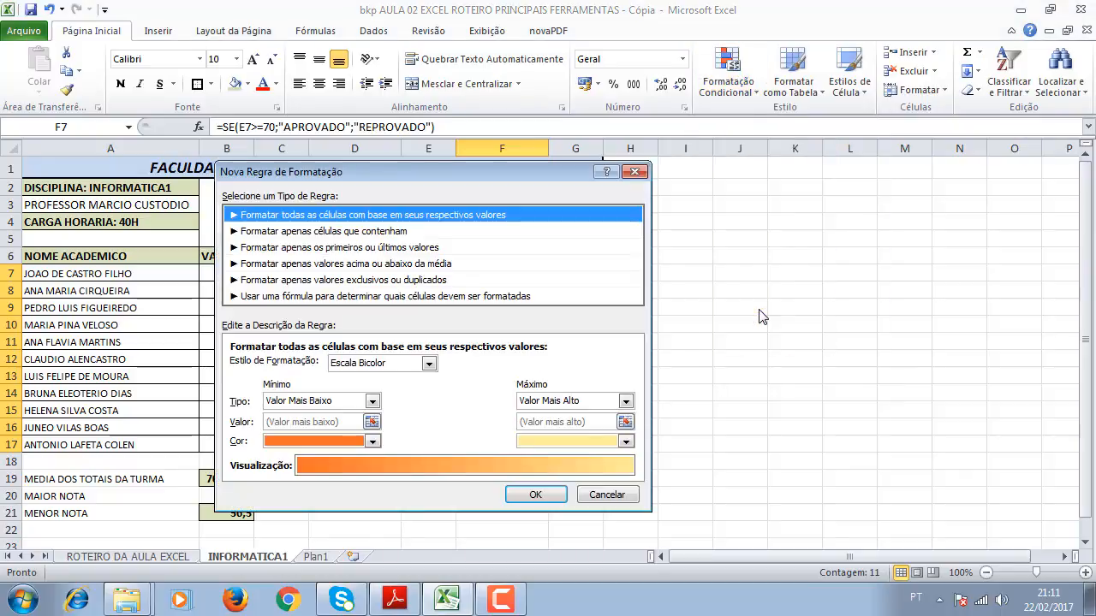
left_click(270, 233)
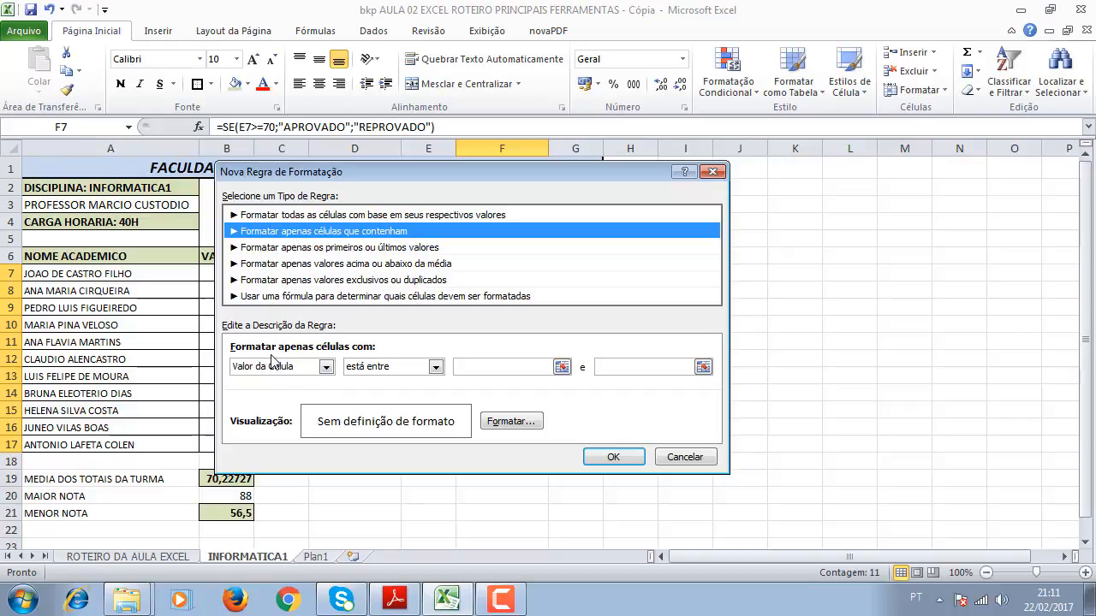
left_click(368, 368)
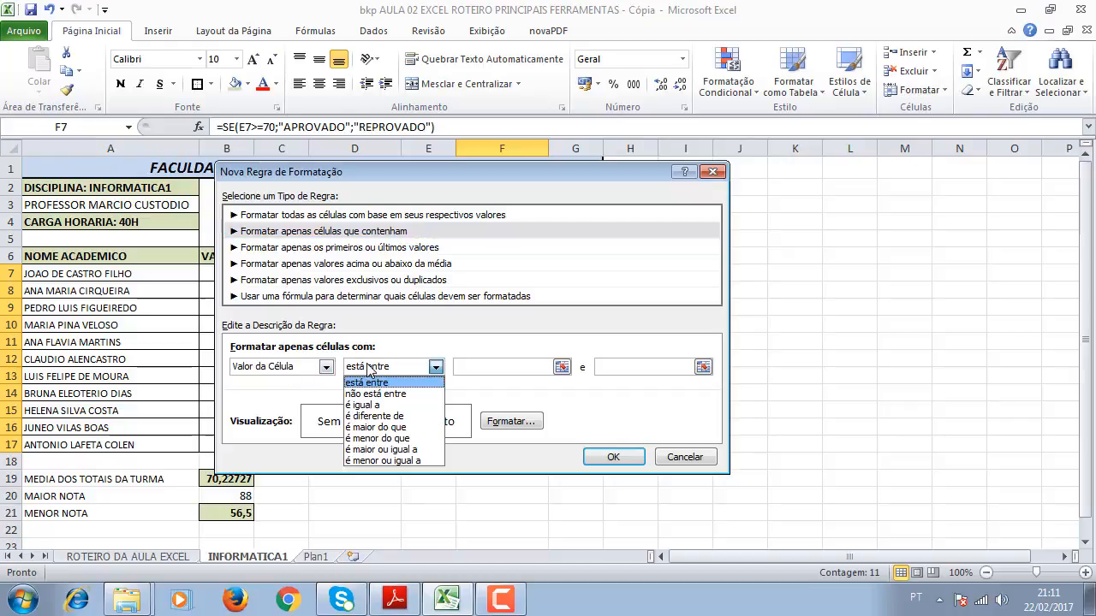
left_click(387, 404)
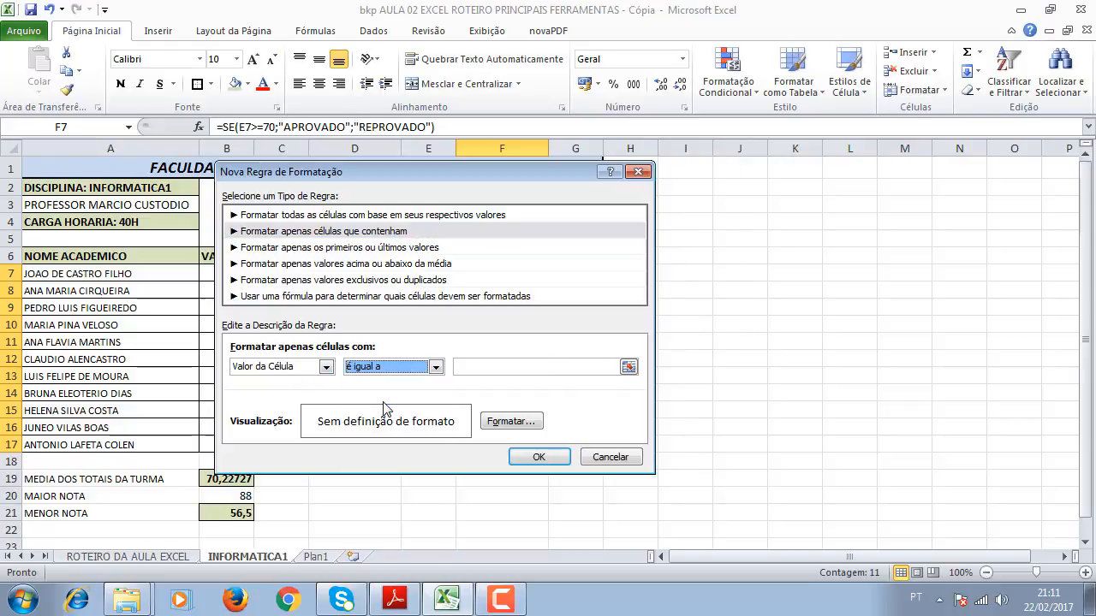
left_click(485, 363)
type("APROVADO")
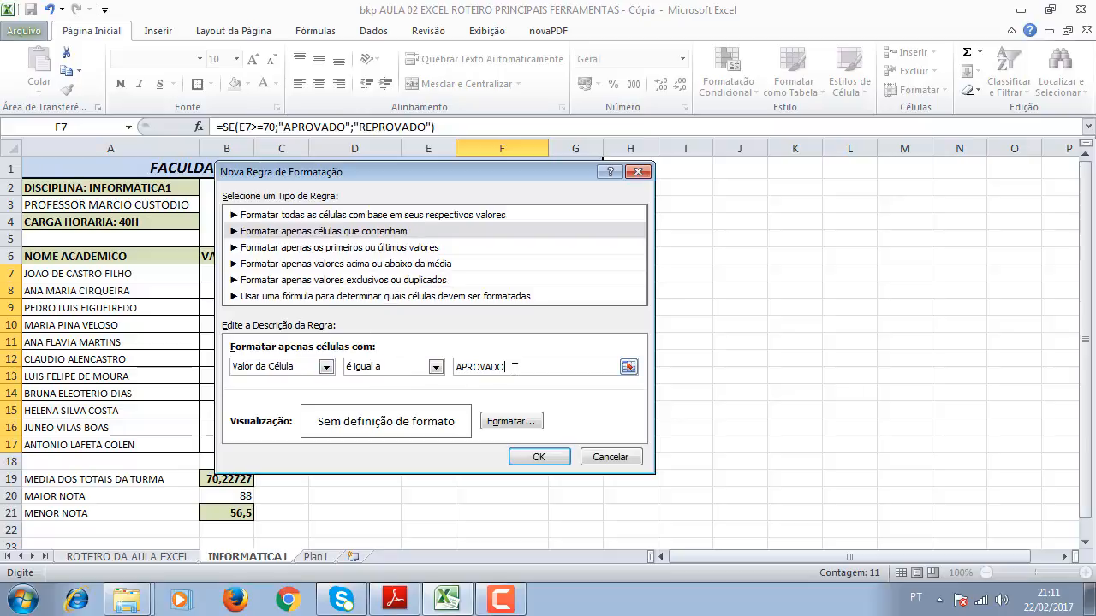
- Give the APROVADO rule a solid green fill and apply it to the SITUAÇÃO results
left_click(510, 422)
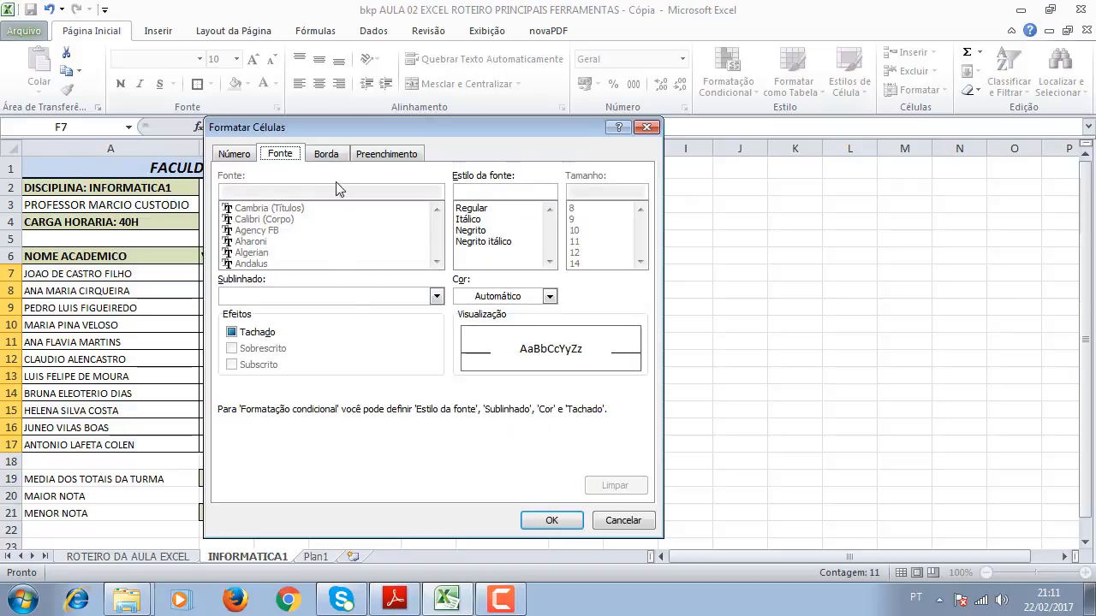
left_click(383, 155)
left_click(281, 323)
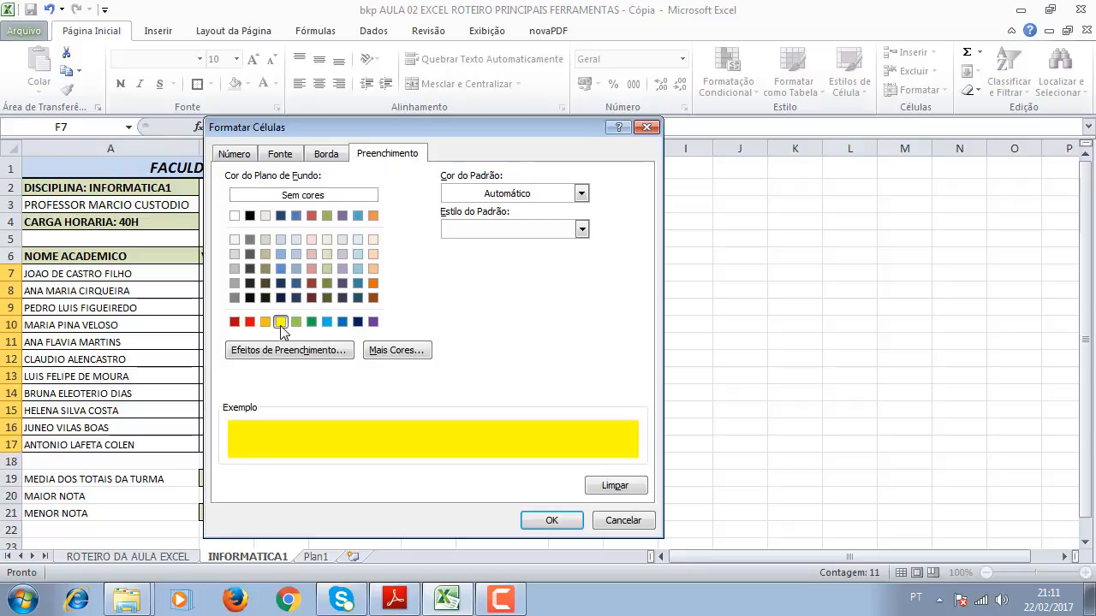
left_click(312, 323)
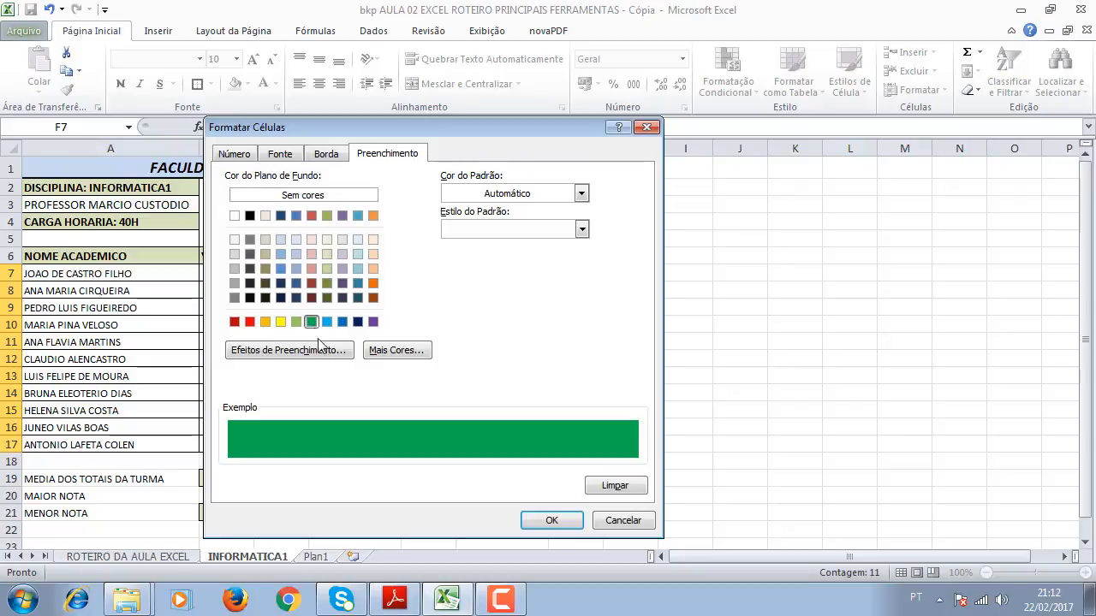
left_click(557, 521)
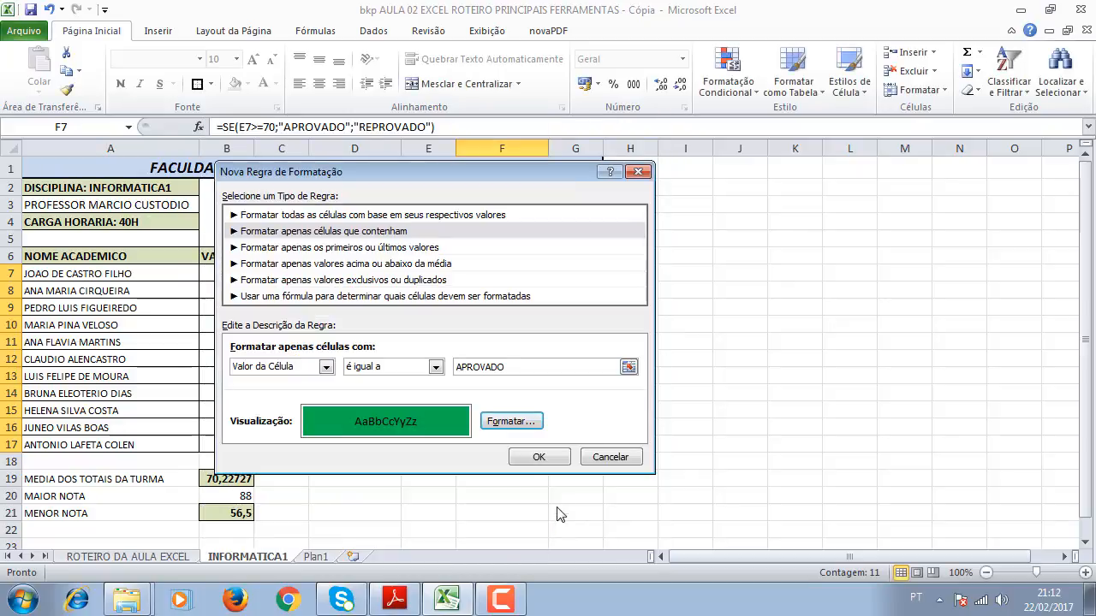
left_click(548, 461)
left_click(759, 324)
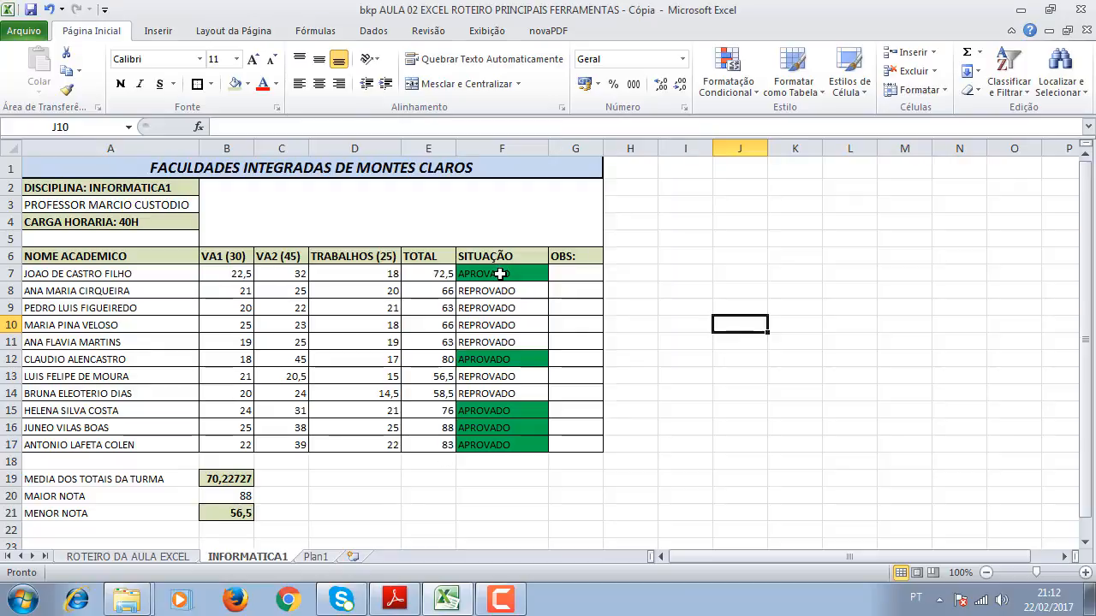
- Start a second conditional formatting rule on F7:F17 for cells whose value is equal to REPROVADO
left_click_drag(500, 274, 504, 448)
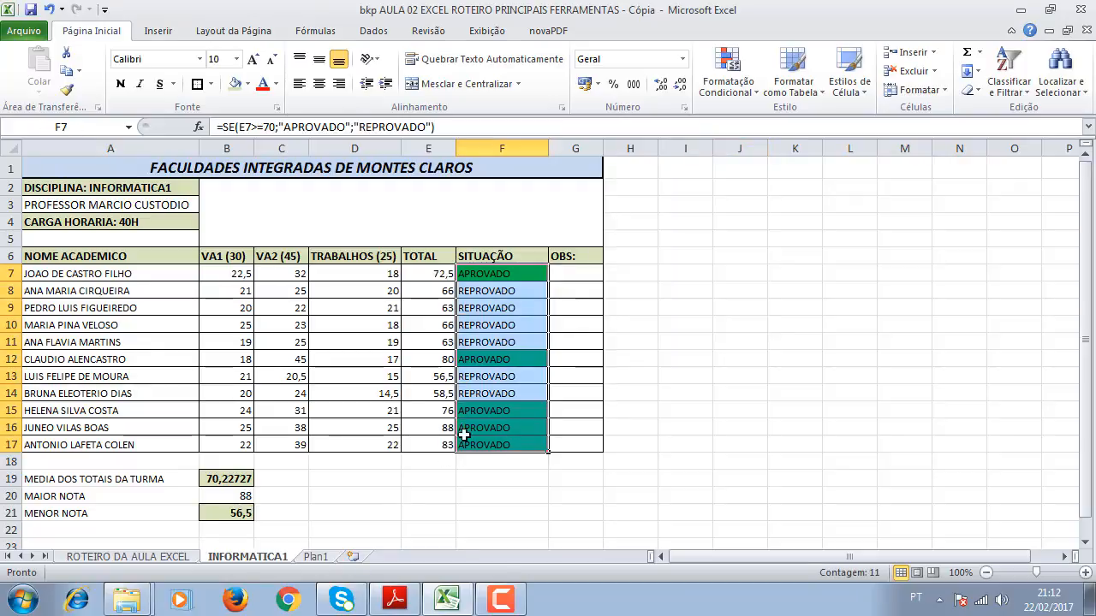
left_click(724, 79)
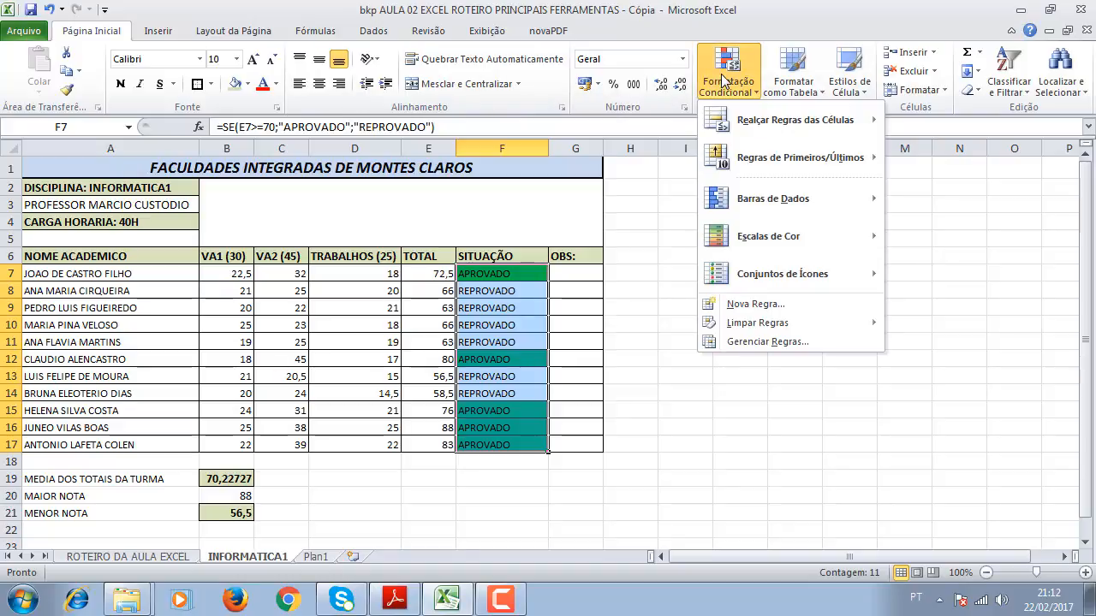
left_click(756, 304)
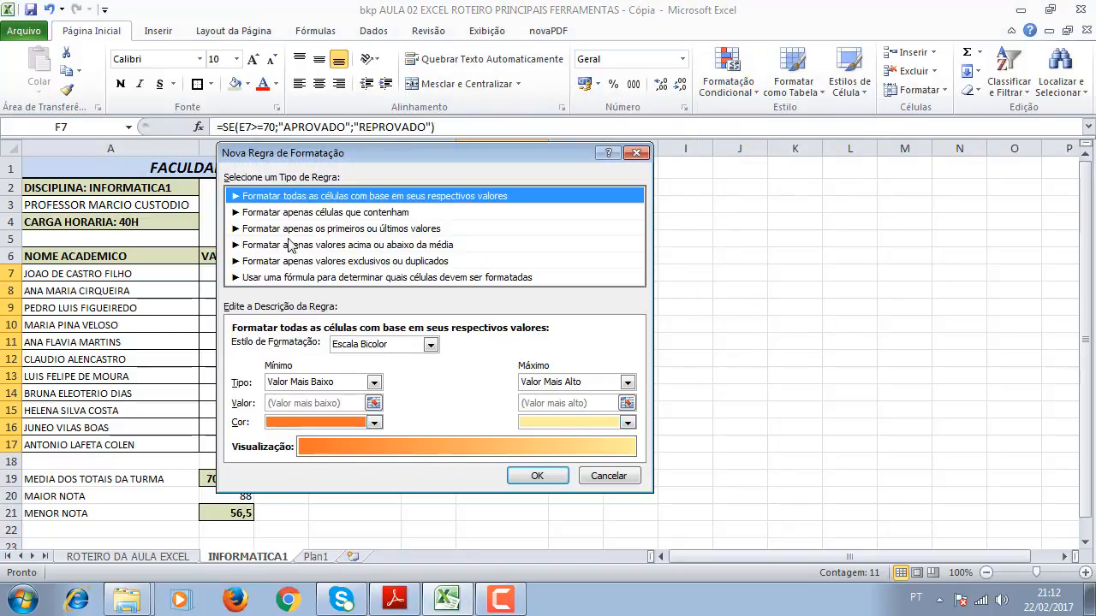
left_click(324, 213)
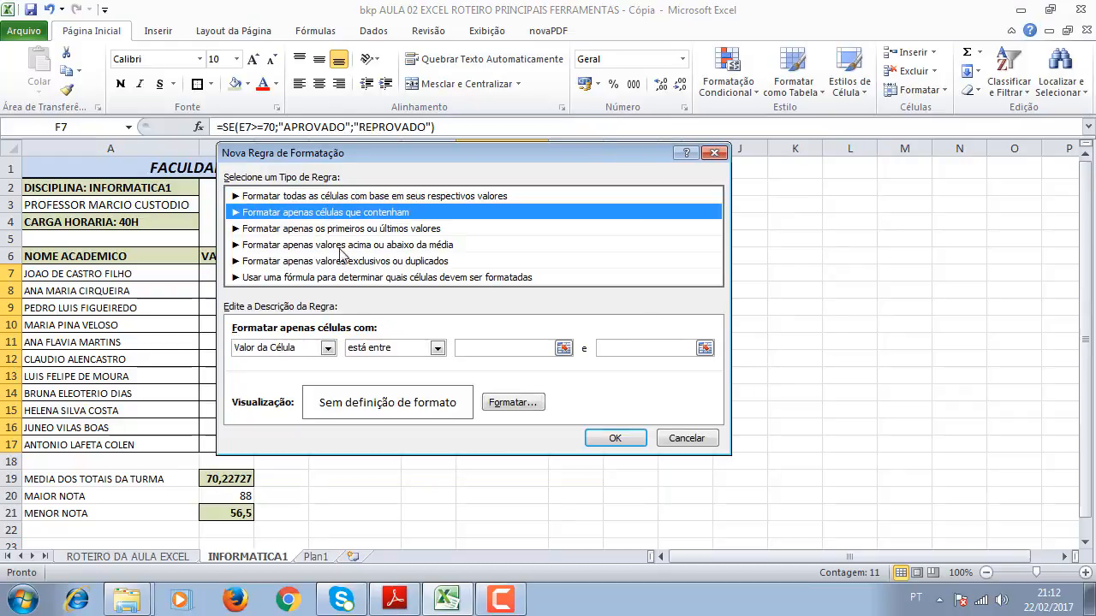
left_click(372, 347)
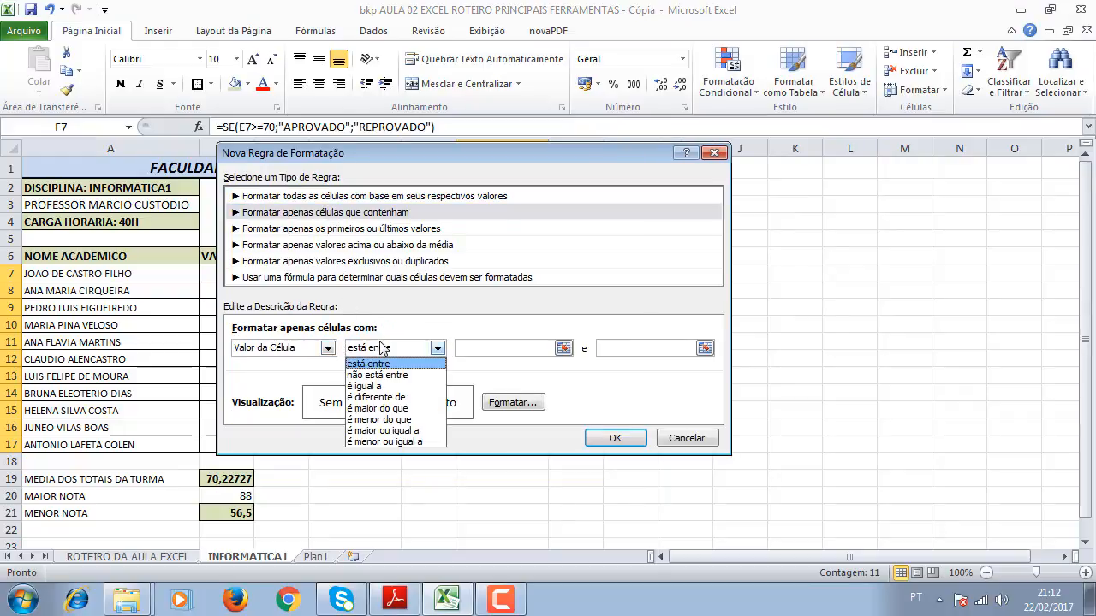
left_click(394, 382)
left_click(484, 350)
type("REPROVADO")
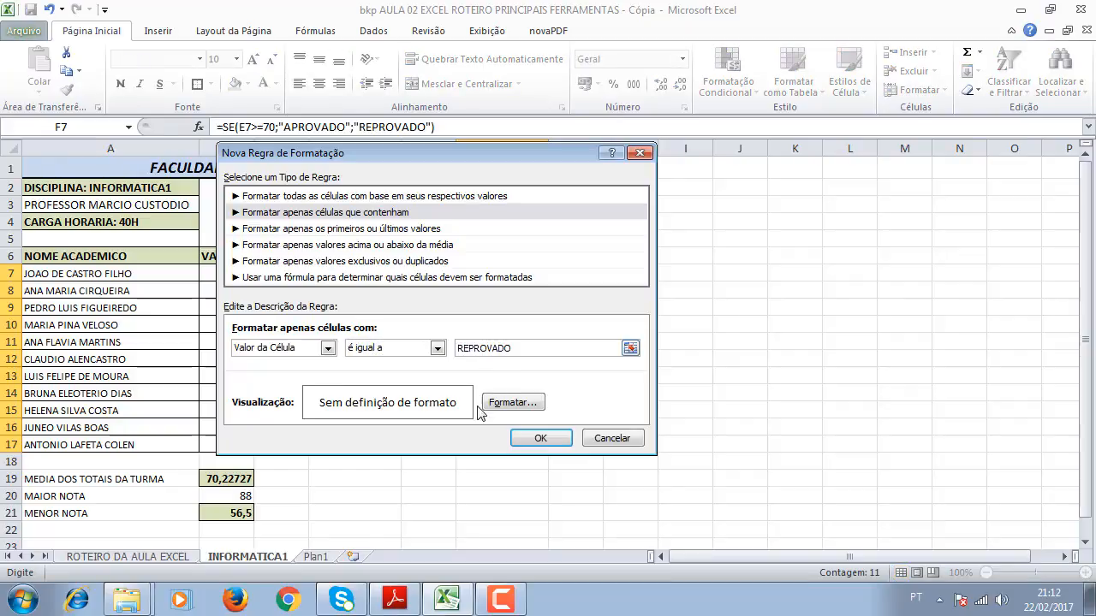
left_click(438, 348)
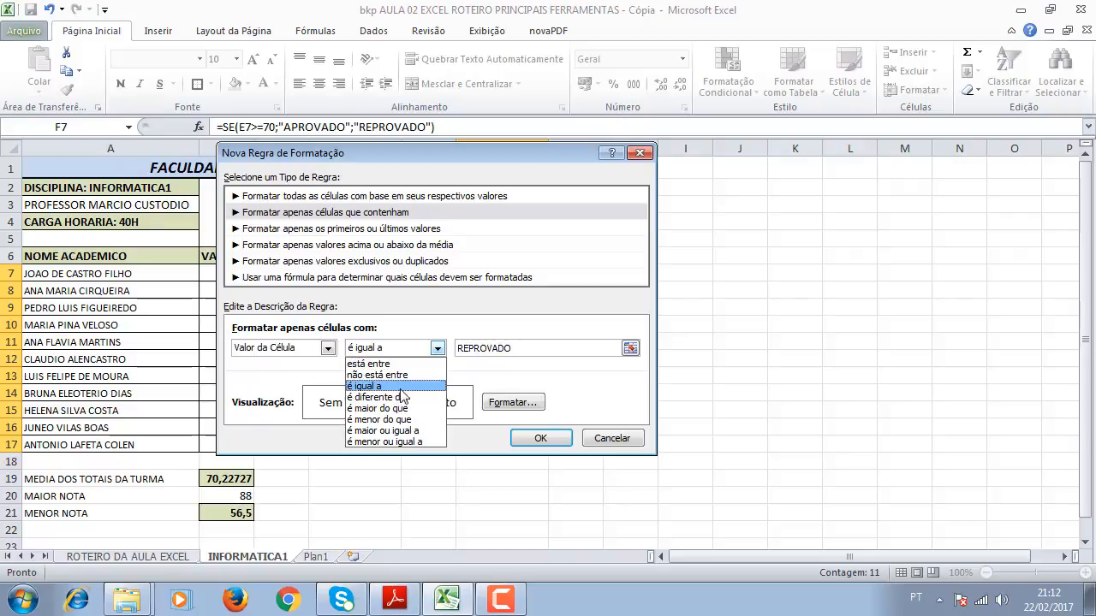
left_click(556, 387)
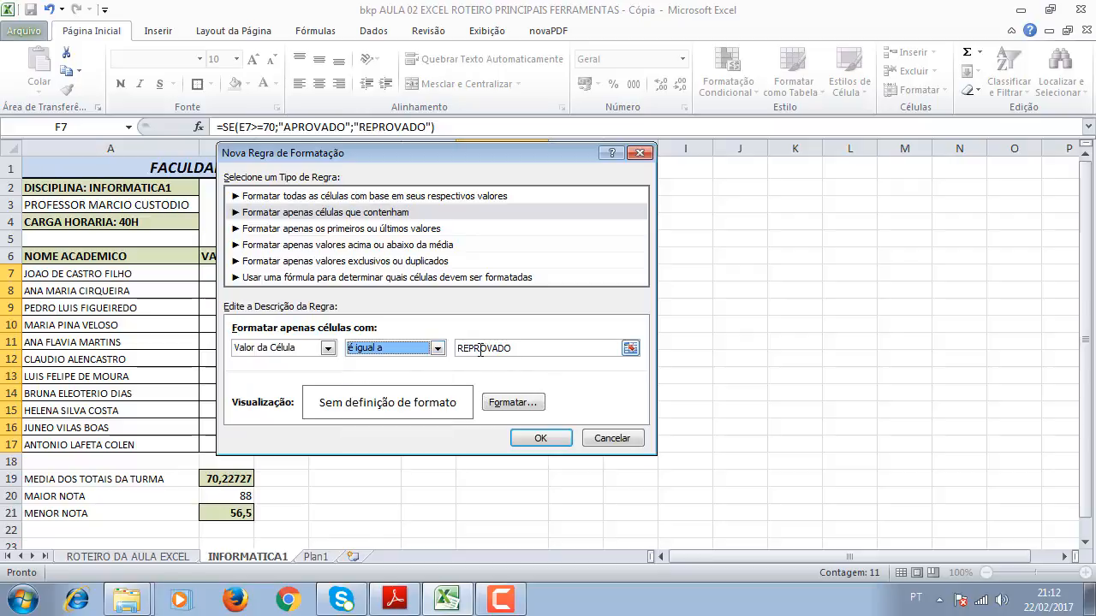
- Give the REPROVADO rule a light orange fill and apply it to the SITUAÇÃO results
left_click(507, 402)
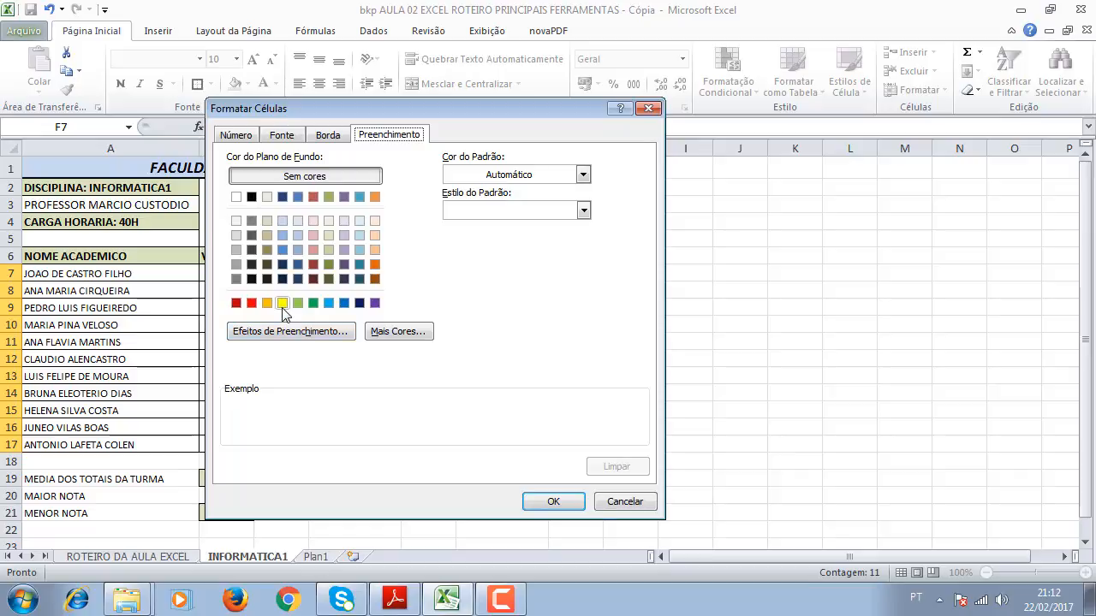
left_click(375, 249)
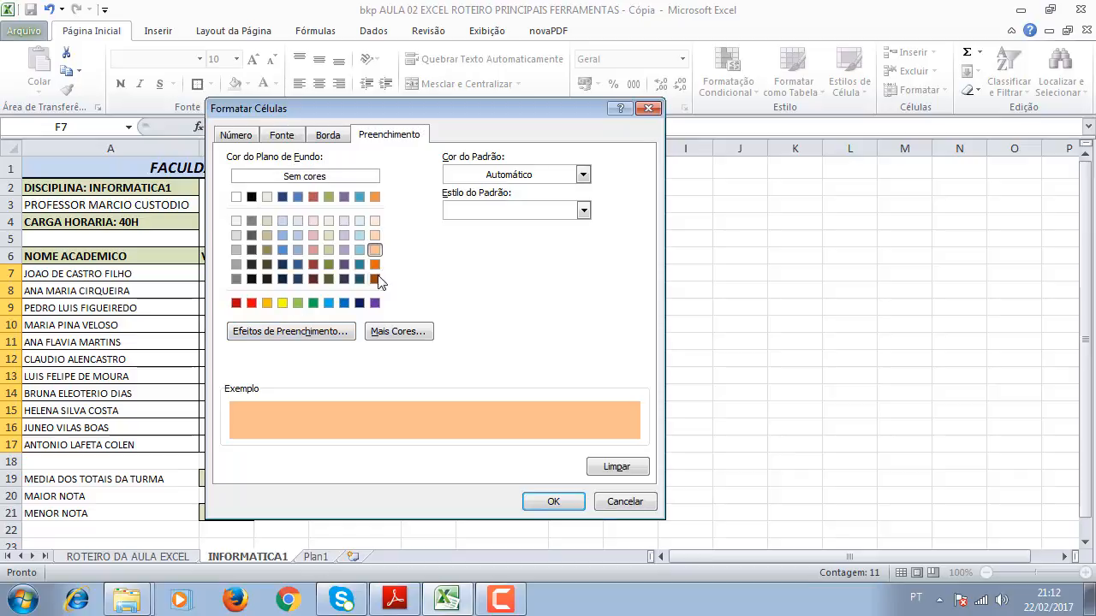
left_click(553, 503)
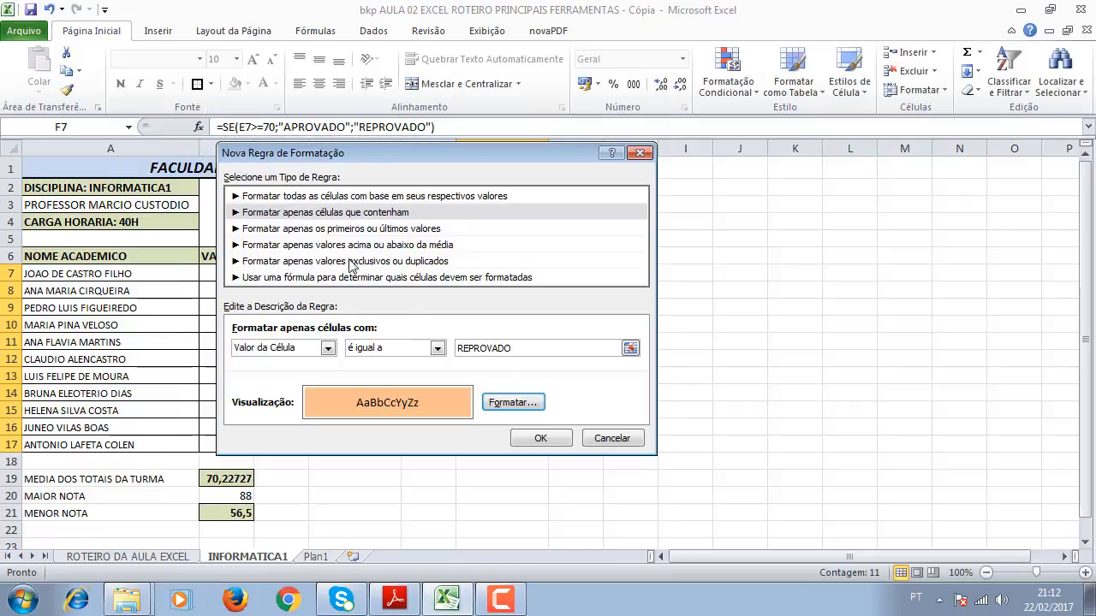
left_click(346, 214)
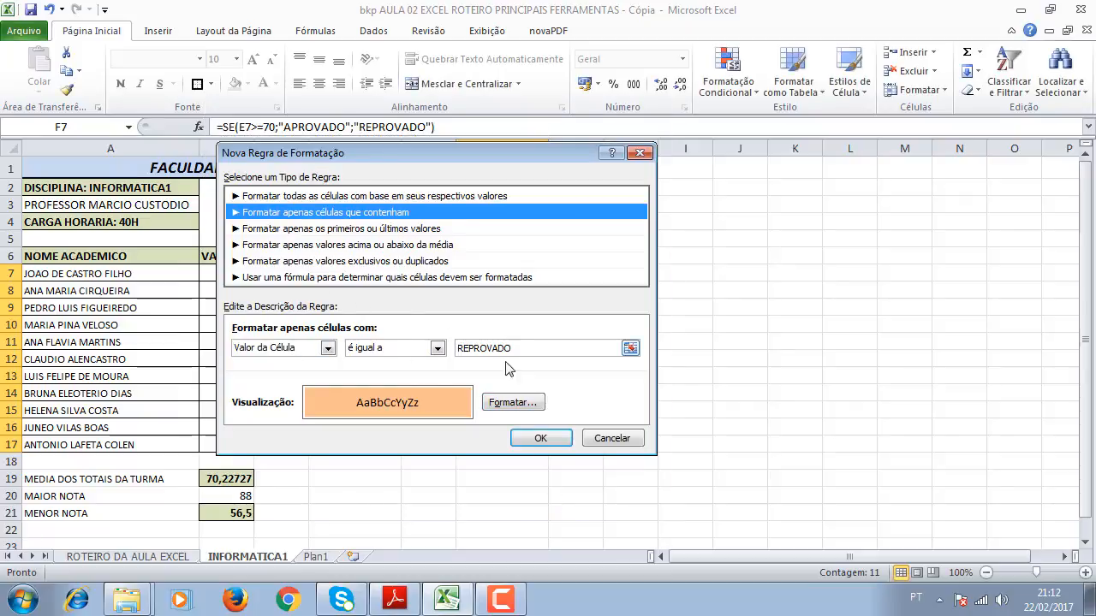
left_click(540, 438)
left_click(732, 364)
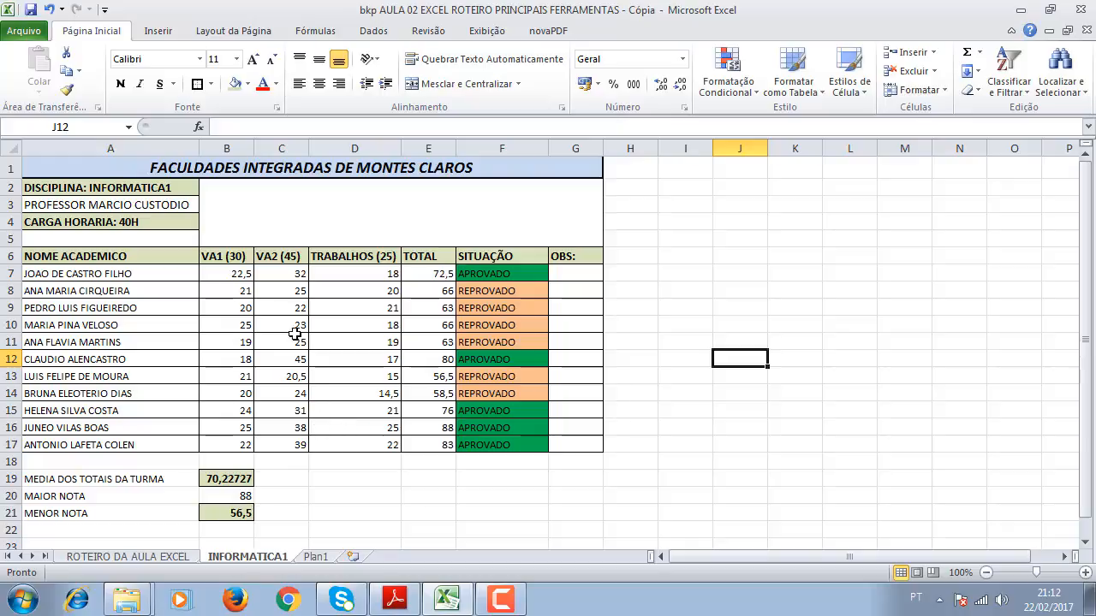
- Set the VA1 grade in B8 to 30 to test the conditional formatting
left_click(294, 293)
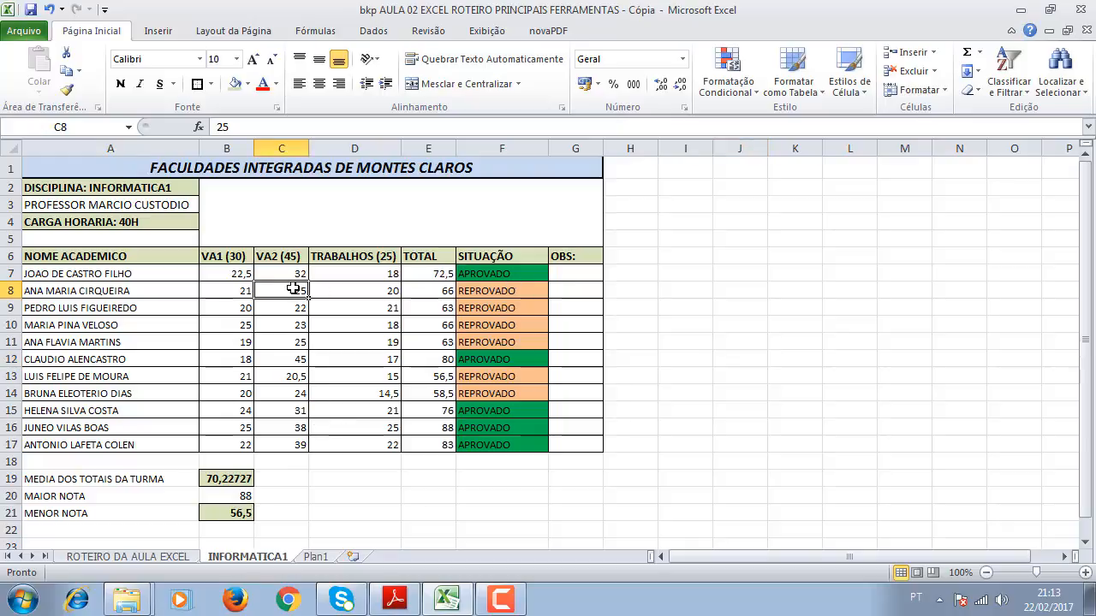
left_click(233, 290)
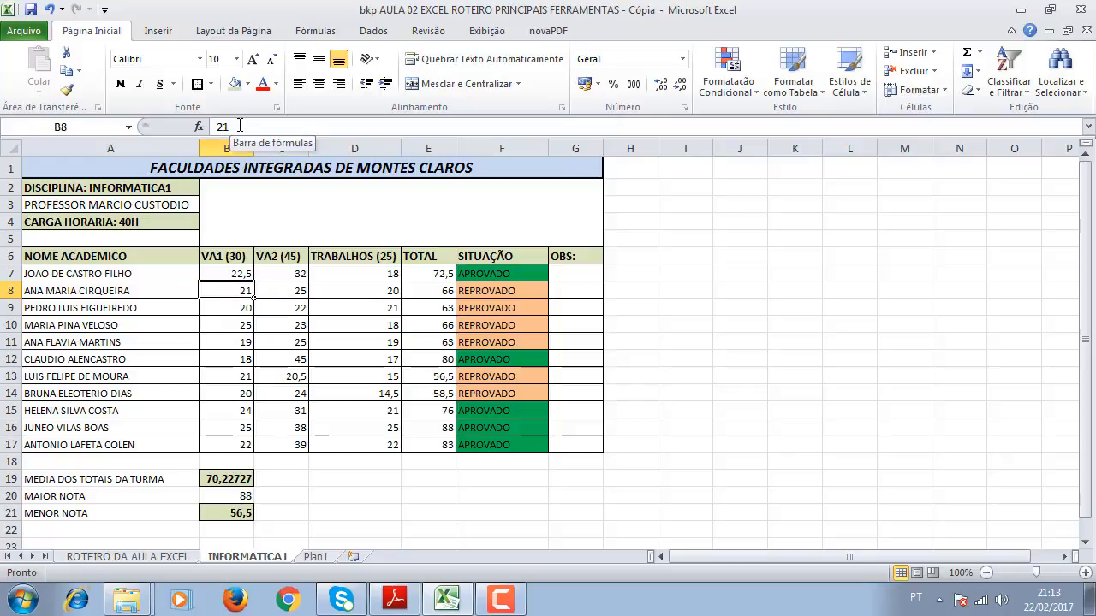
type("3")
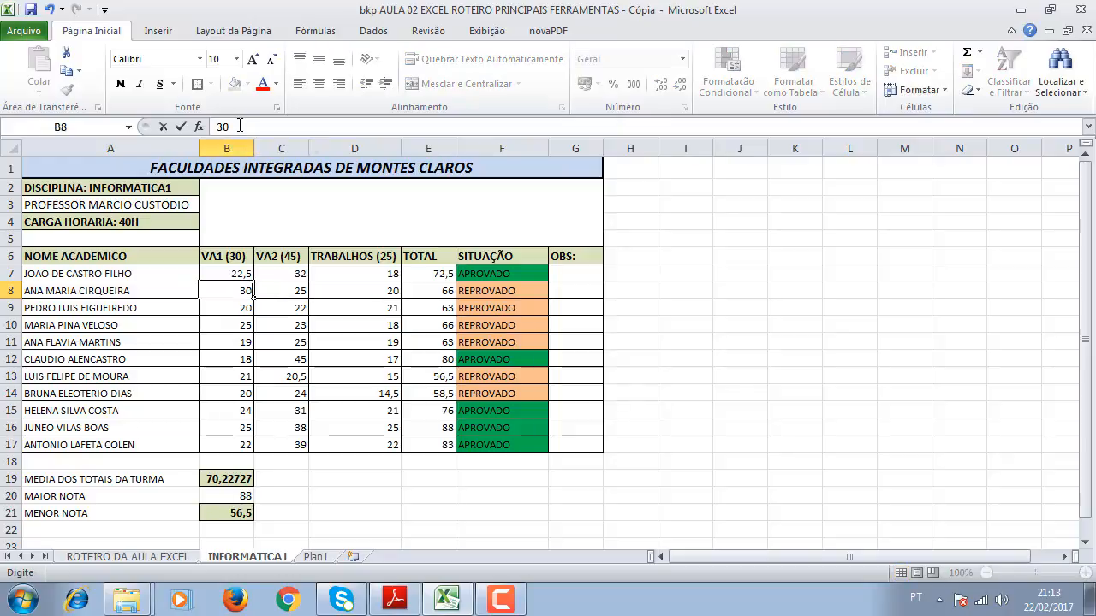
type("0")
key("Return")
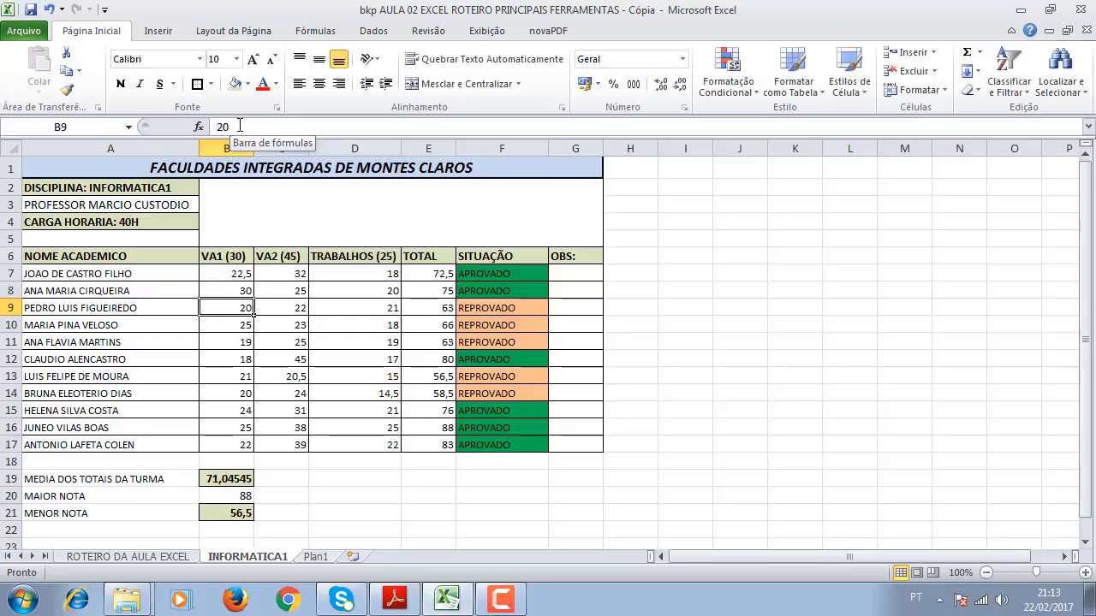
left_click(244, 290)
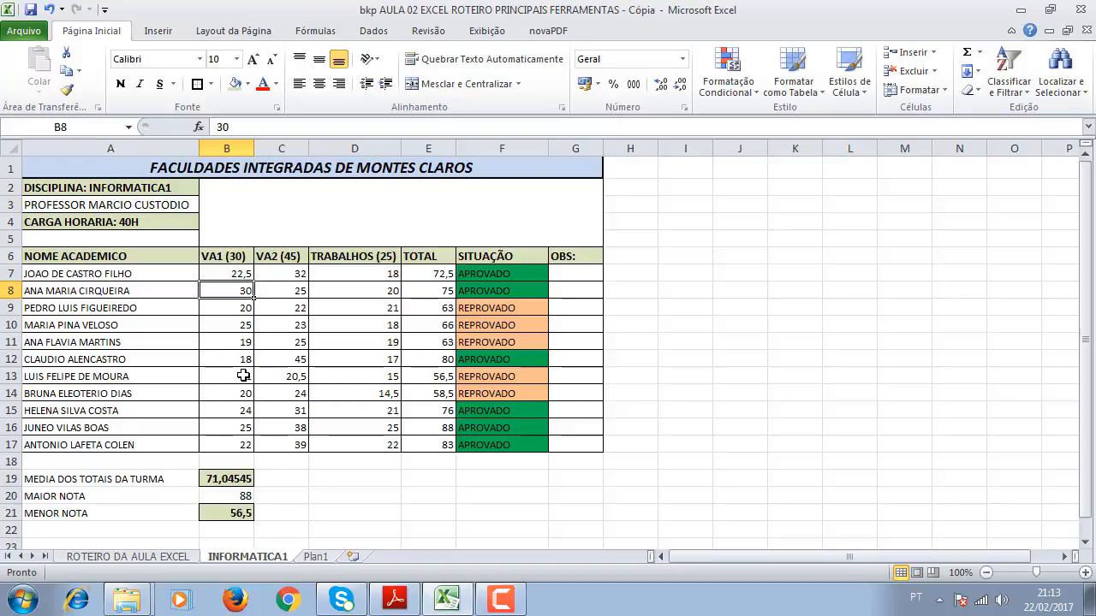
- Check the item on inserting and deleting rows and columns in the ROTEIRO DA AULA EXCEL outline, and return to INFORMATICA1
left_click(187, 558)
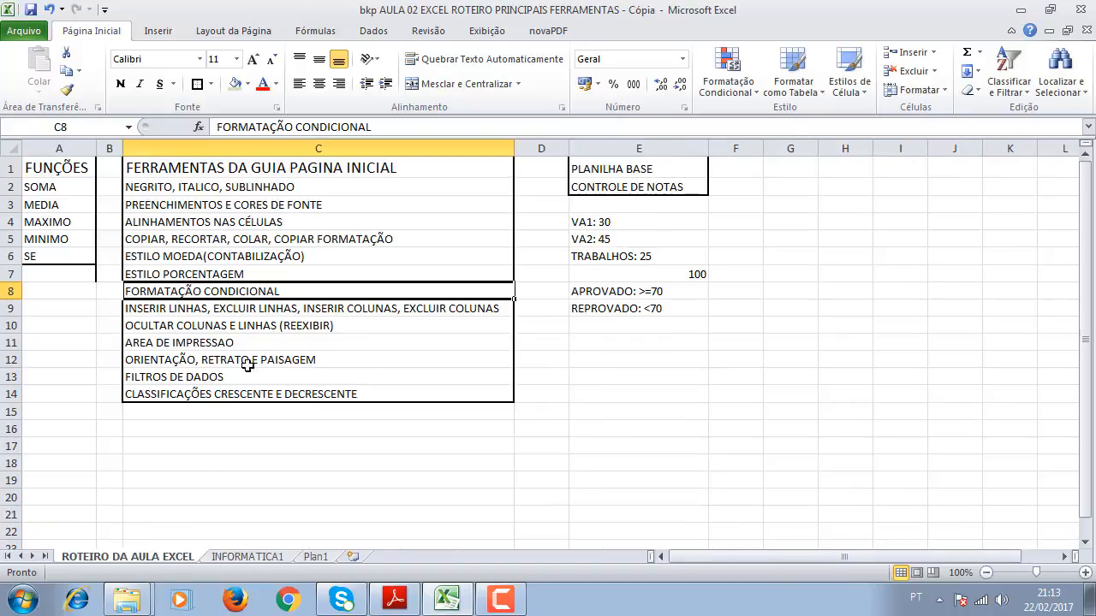
left_click(259, 308)
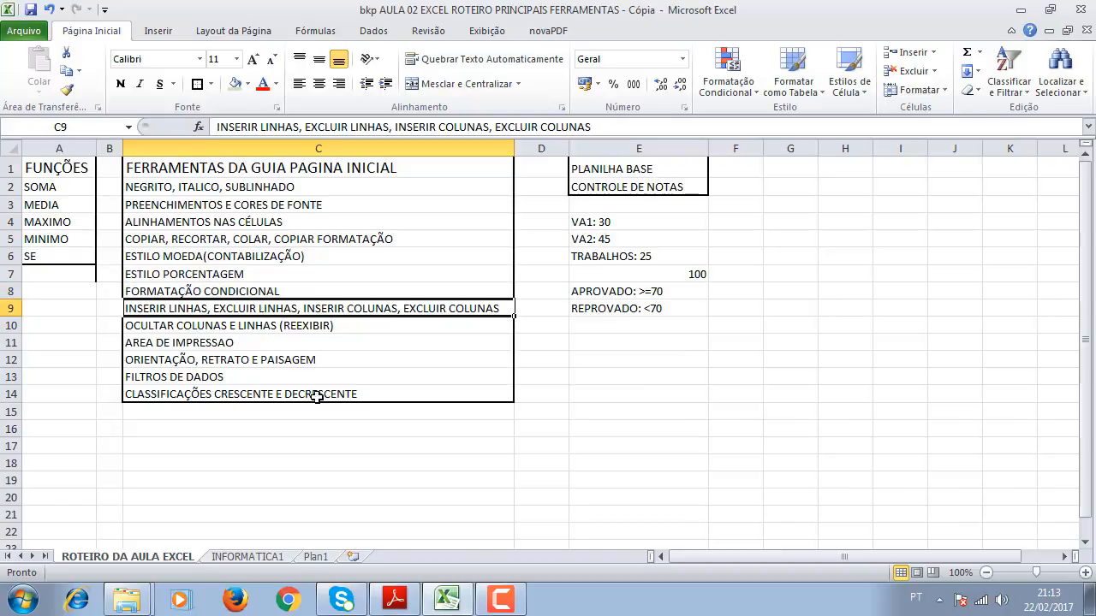
left_click(266, 558)
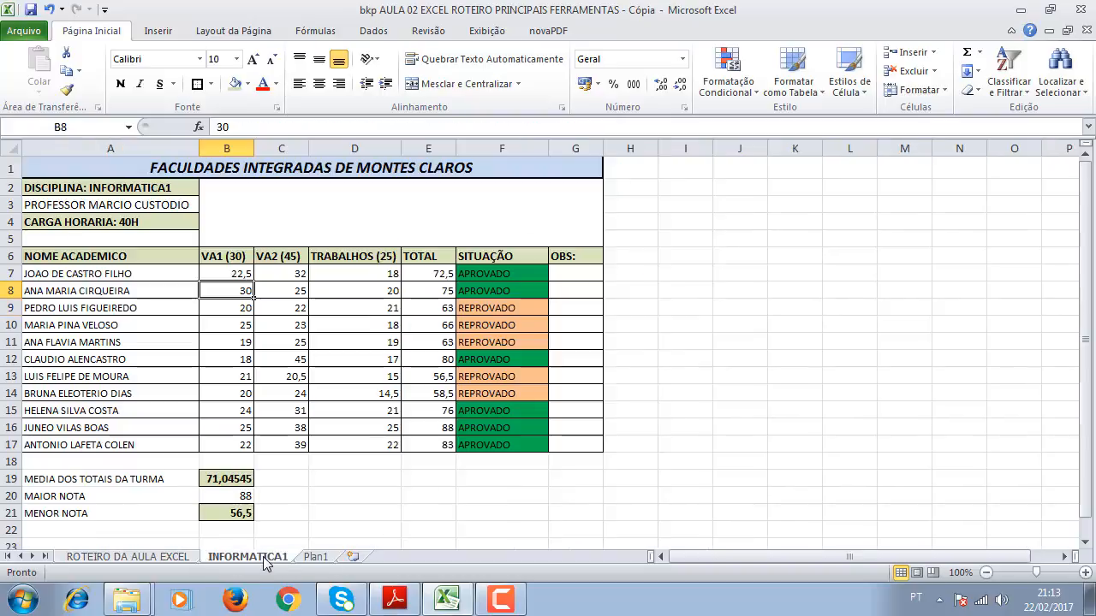
- Insert a blank row above row 9 of the student list on the Plan1 sheet
left_click(316, 558)
left_click(789, 327)
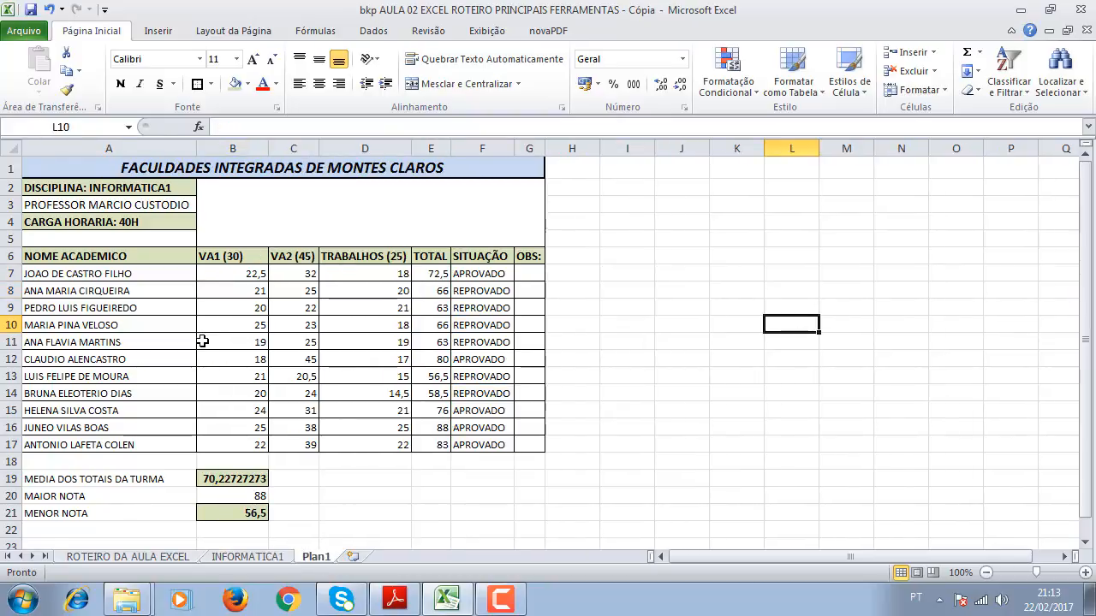
left_click(11, 307)
left_click(11, 290)
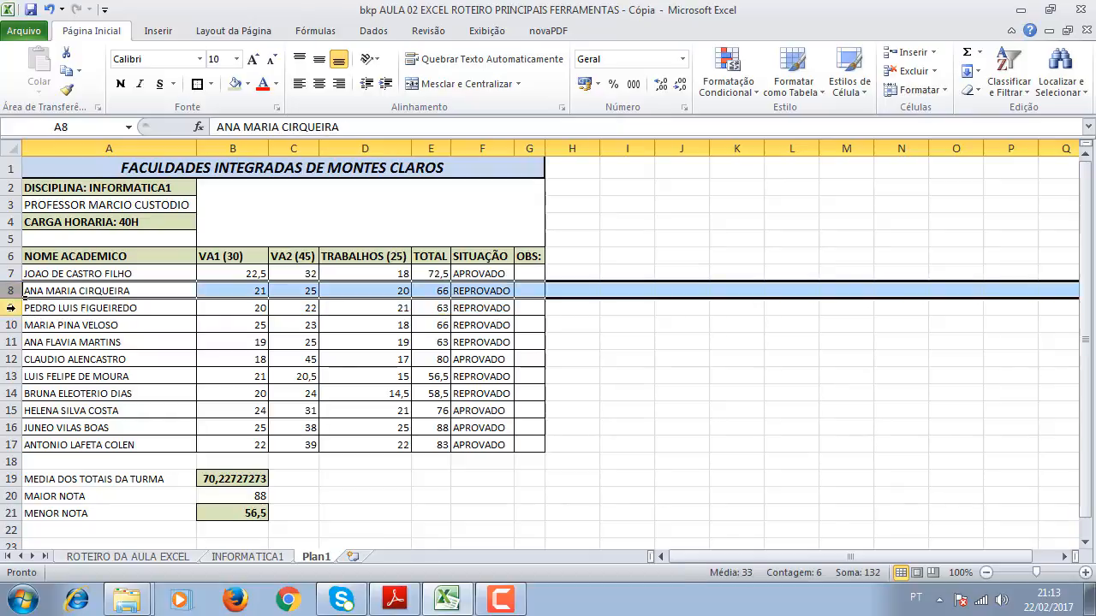
left_click(11, 307)
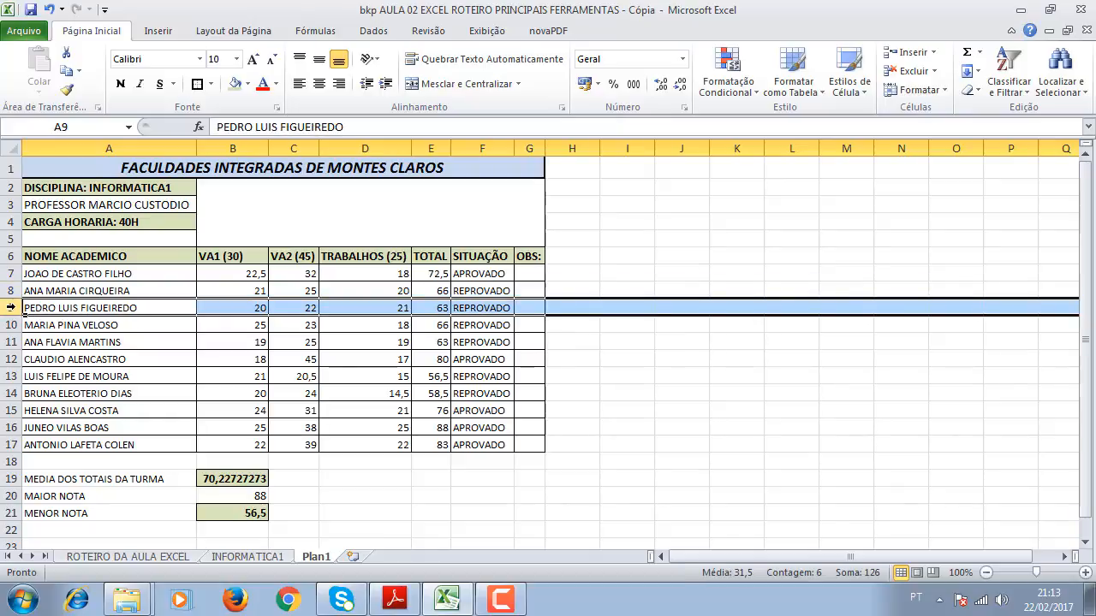
right_click(11, 308)
left_click(74, 418)
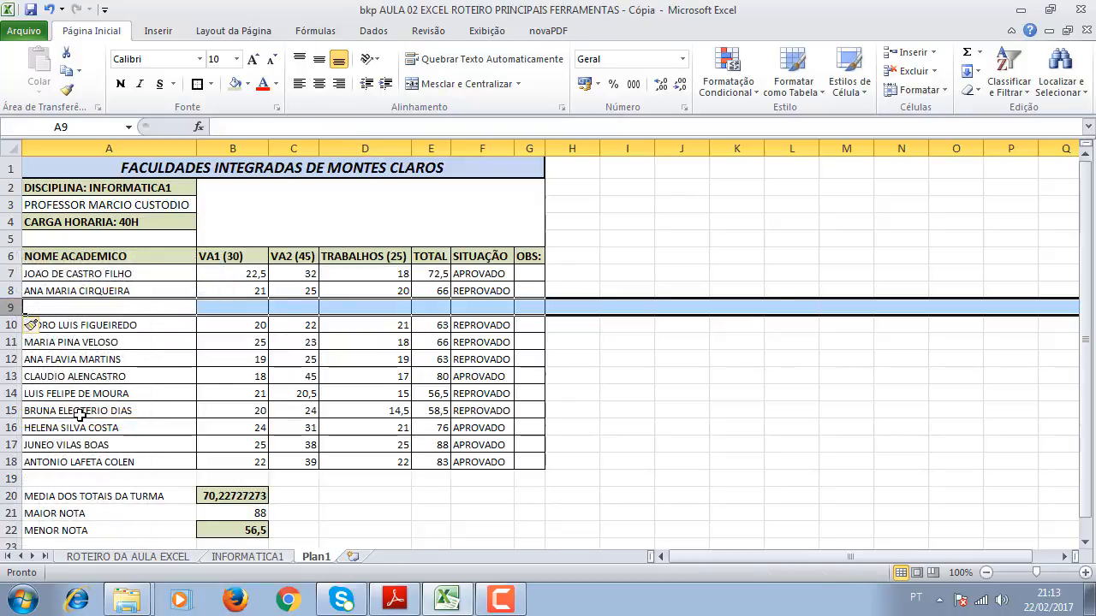
left_click(633, 363)
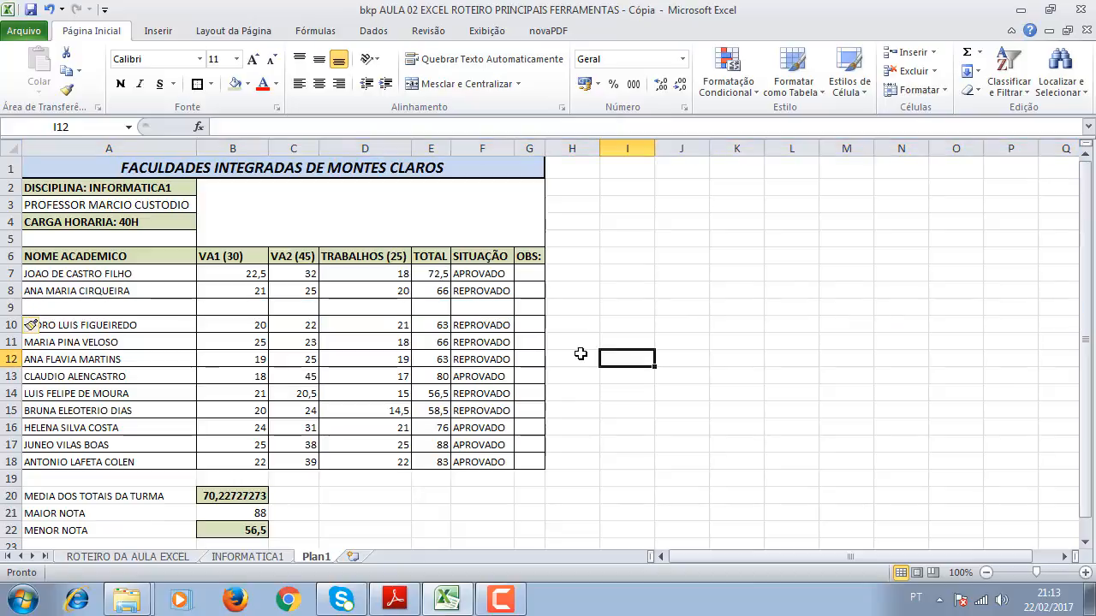
- Delete the blank row 9 from the student list
left_click(44, 304)
left_click(218, 306)
left_click(368, 321)
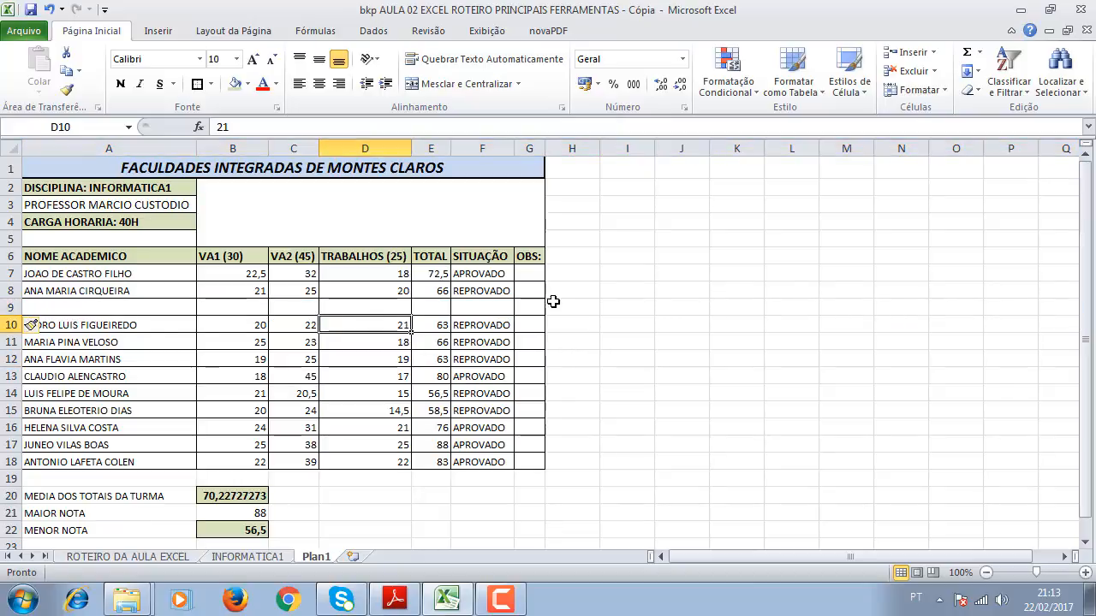
left_click(554, 306)
right_click(10, 307)
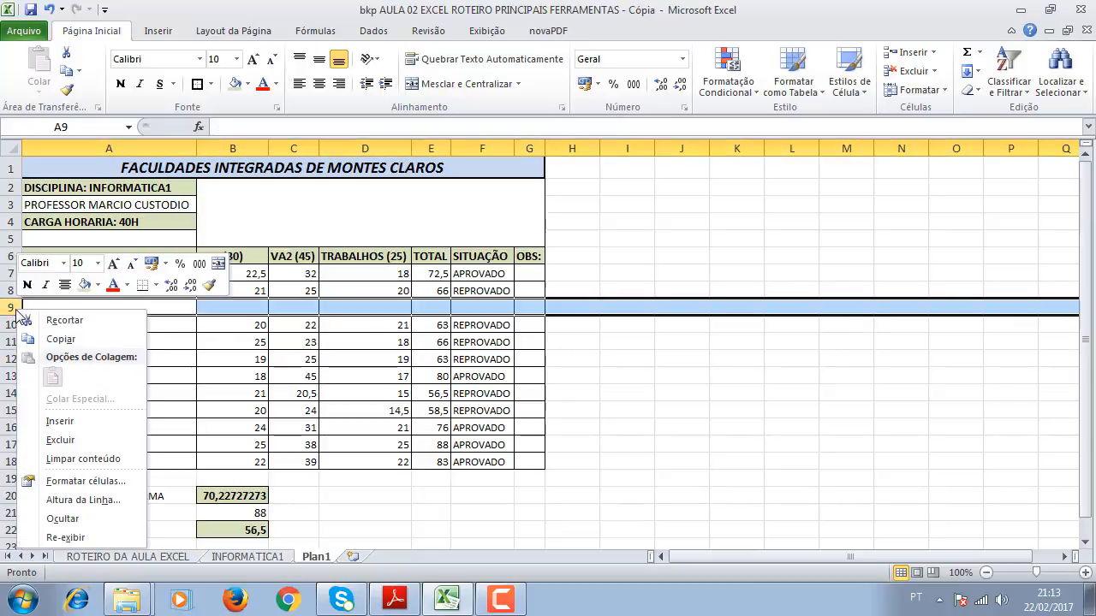
left_click(72, 442)
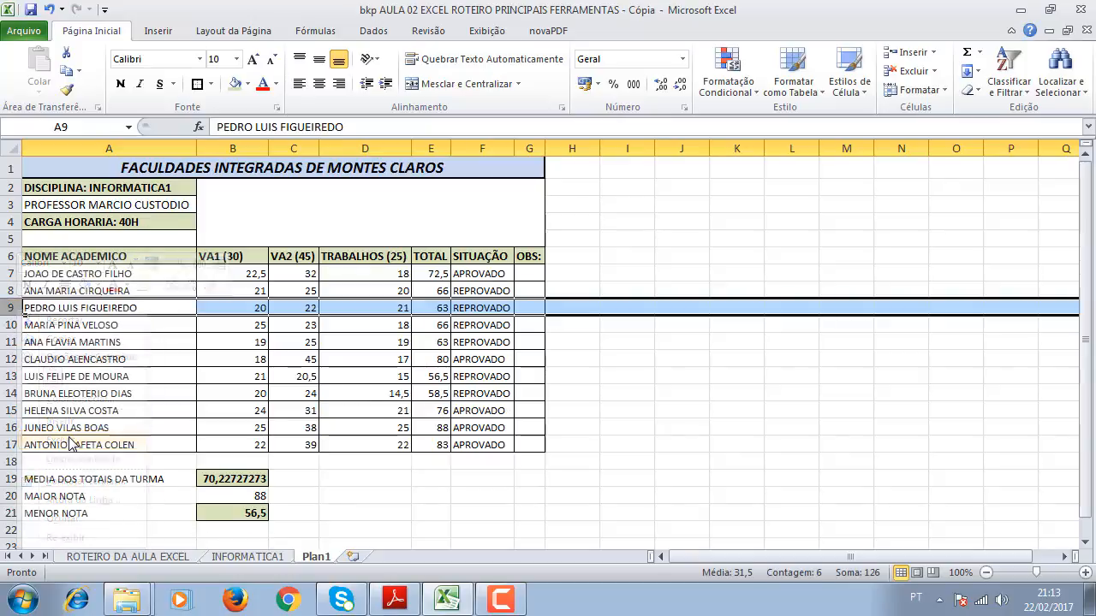
left_click(694, 375)
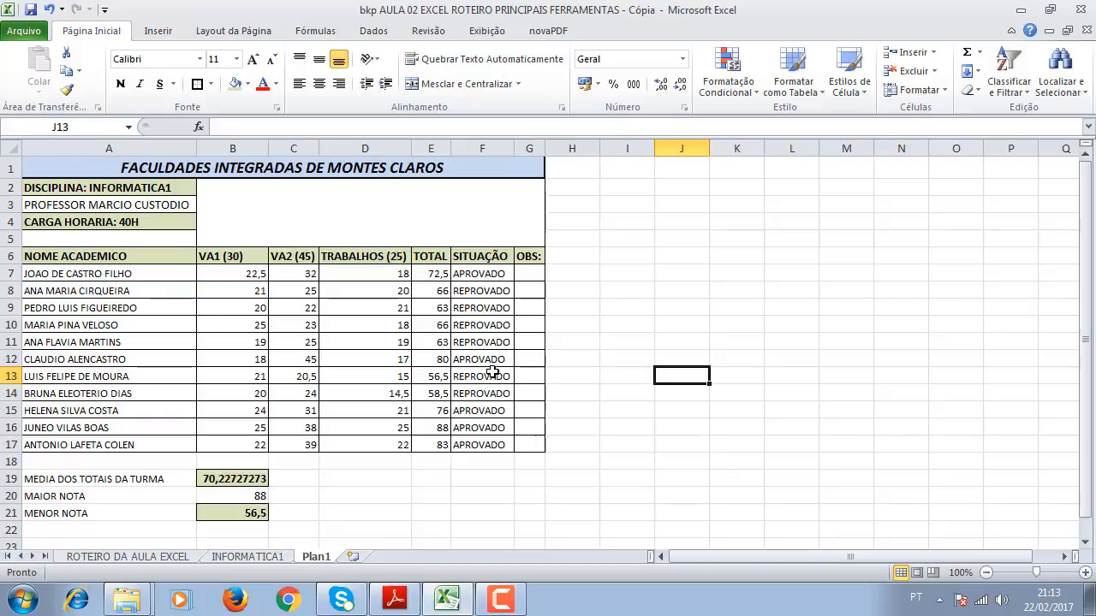
- Insert a blank column between TOTAL and SITUAÇÃO in the grade table
left_click_drag(443, 147, 490, 145)
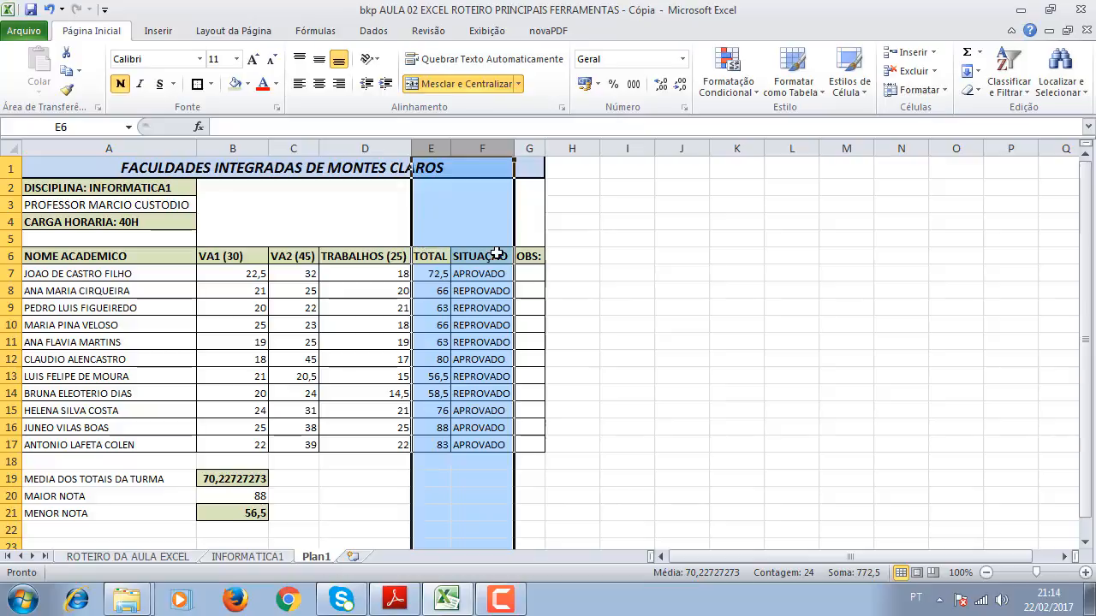
left_click(476, 273)
left_click(490, 146)
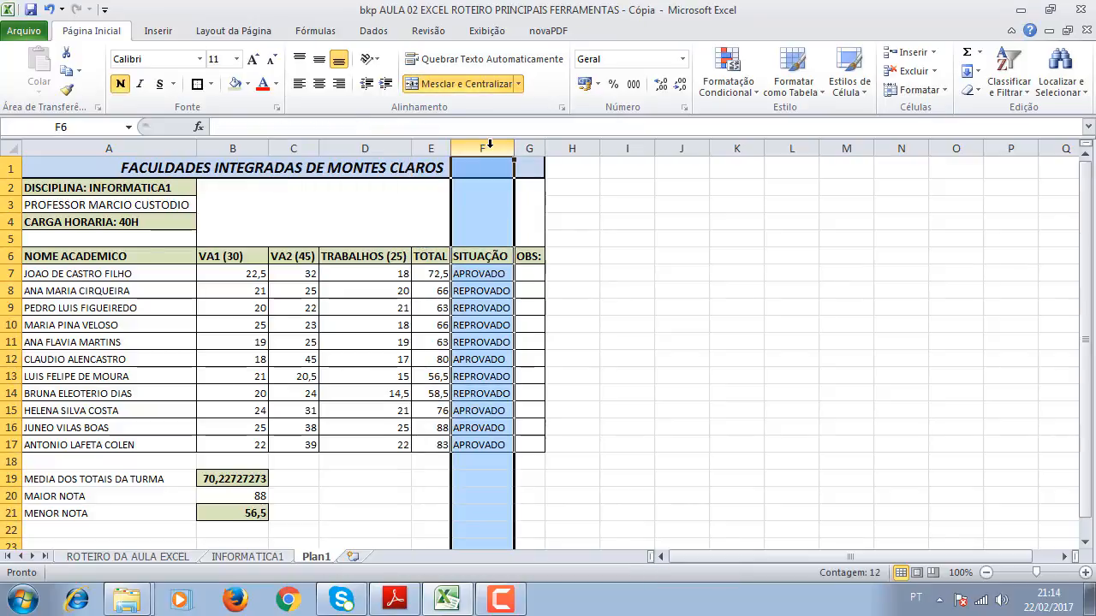
right_click(490, 145)
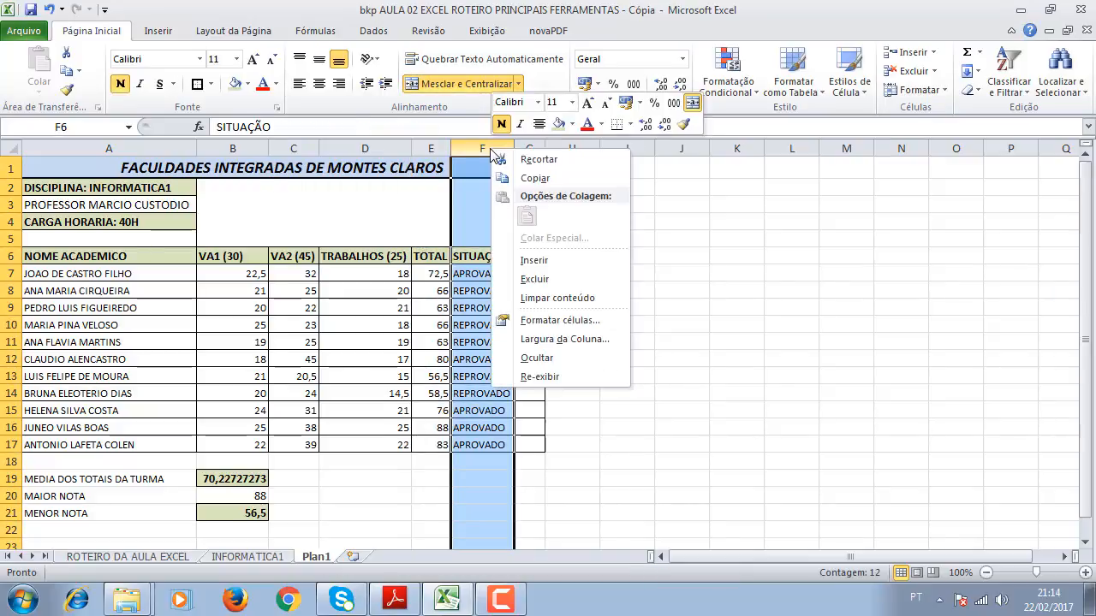
left_click(530, 260)
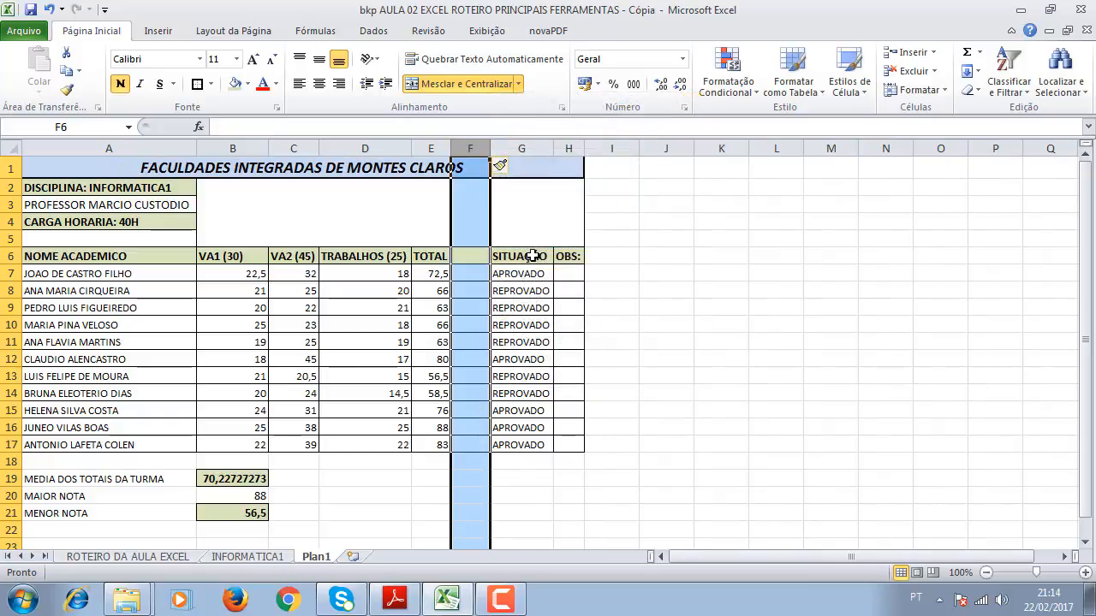
left_click(431, 149)
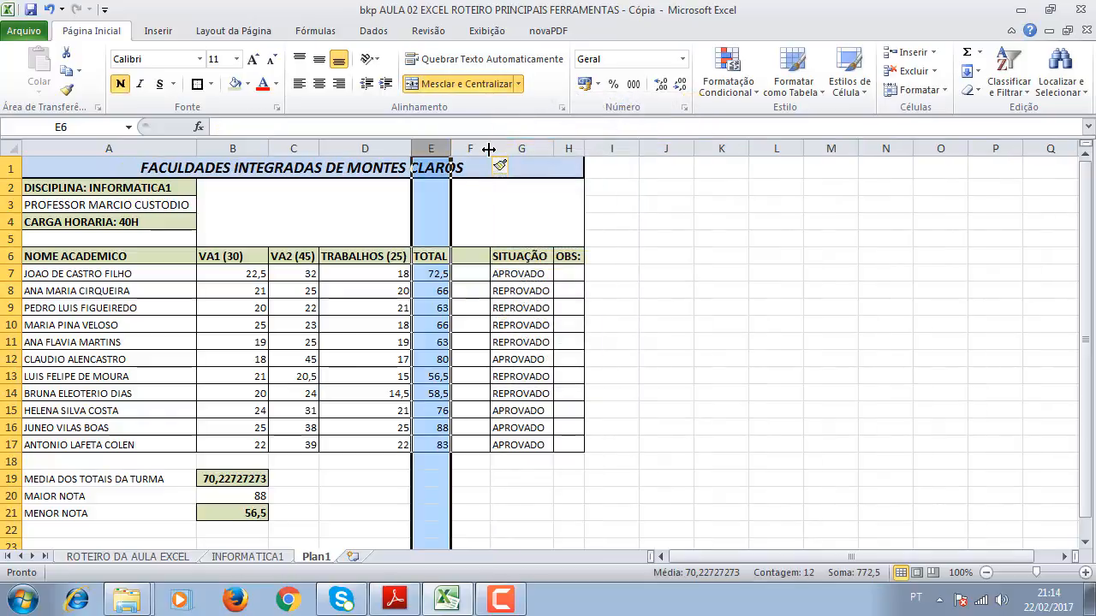
left_click(710, 323)
left_click_drag(470, 256, 471, 437)
left_click(740, 274)
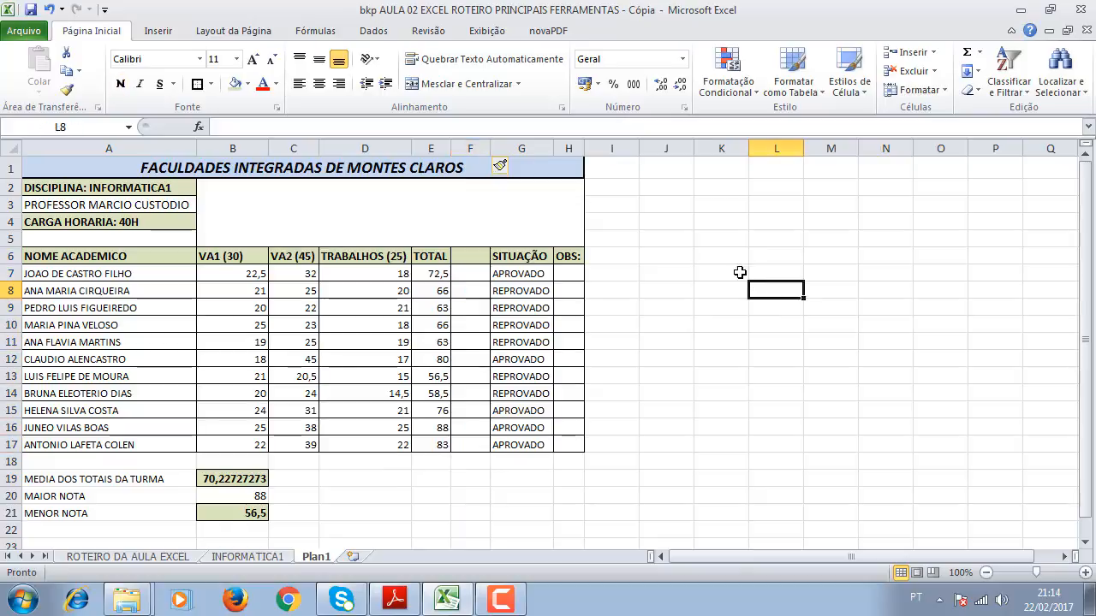
- Delete the blank column F between TOTAL and SITUAÇÃO
left_click(471, 147)
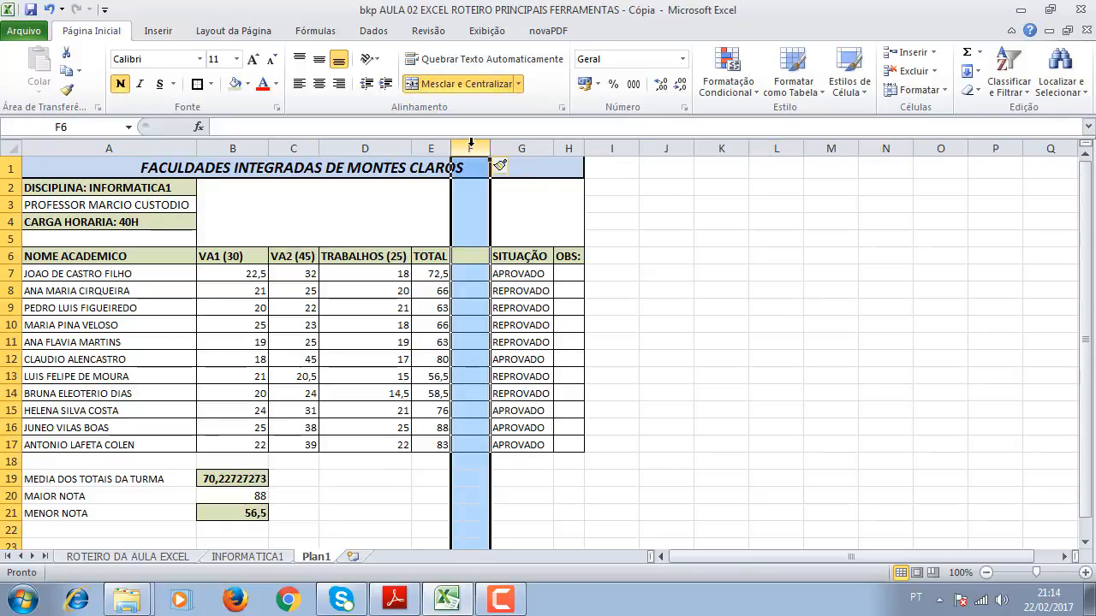
right_click(471, 147)
left_click(519, 345)
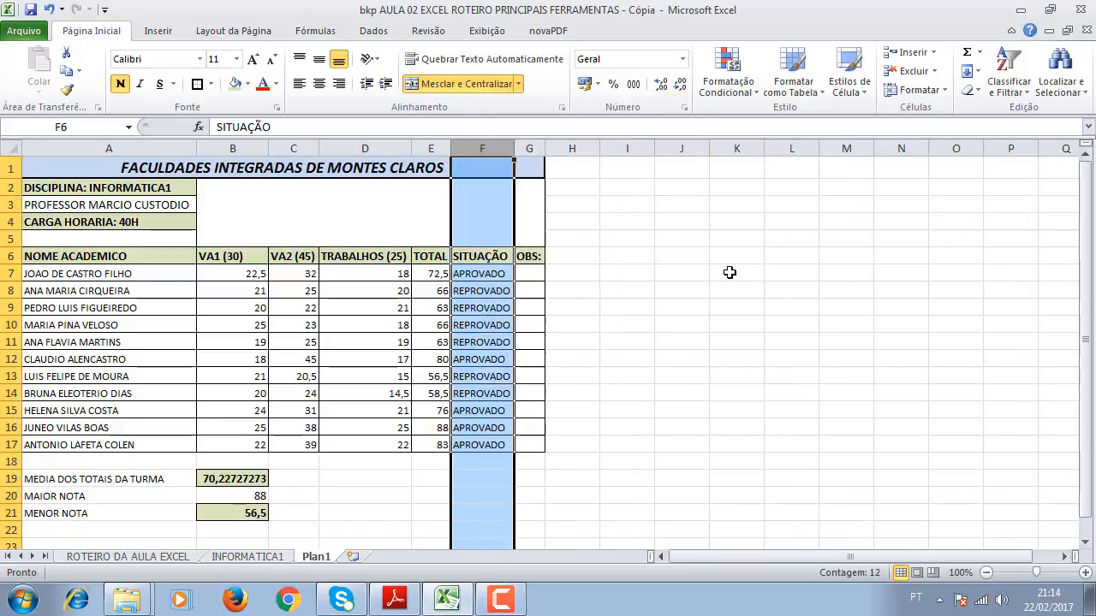
left_click(730, 272)
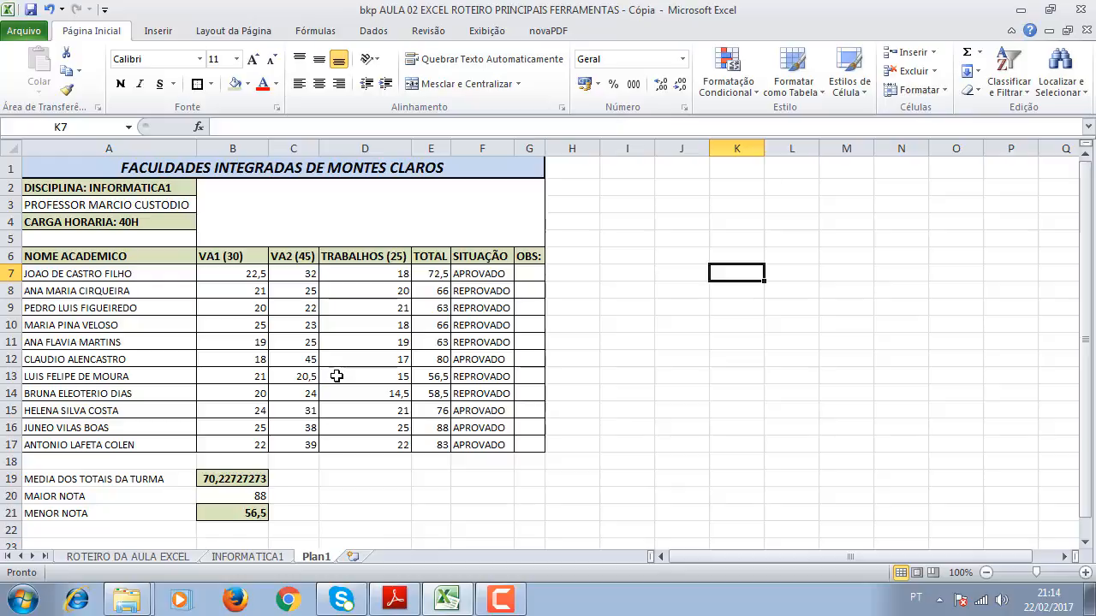
- Review the cell deletion options for the MAIOR NOTA result in B20, and cancel without deleting
left_click(242, 502)
right_click(242, 503)
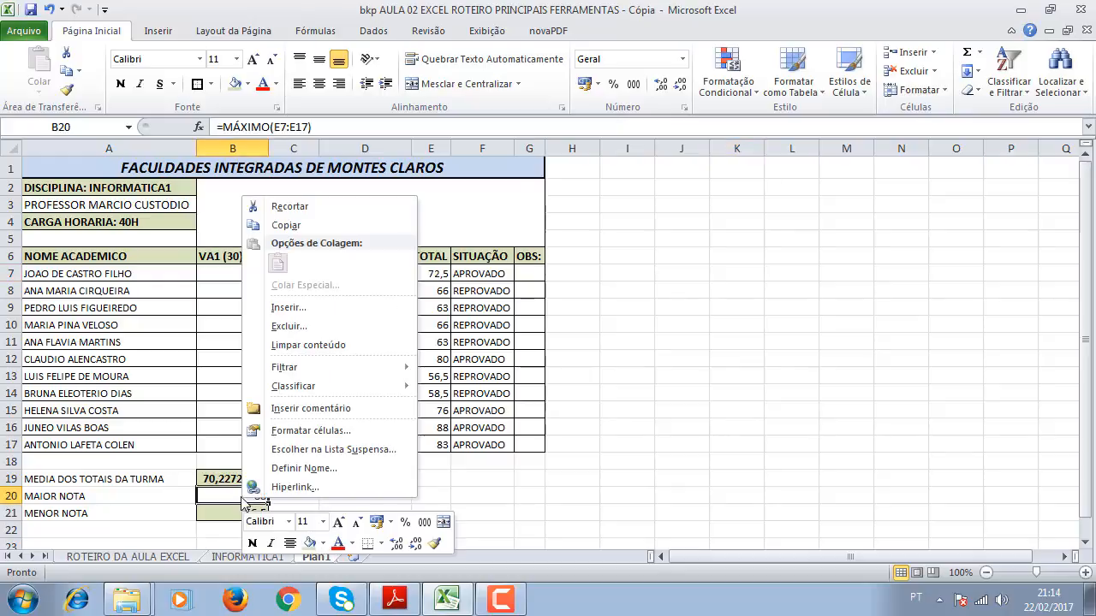
left_click(301, 326)
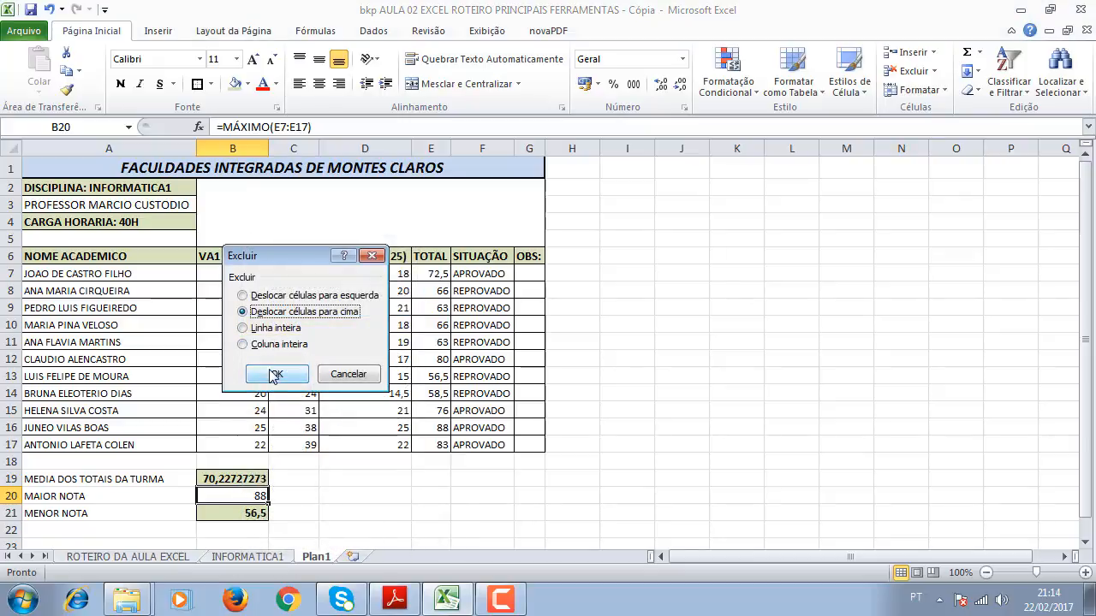
left_click(364, 375)
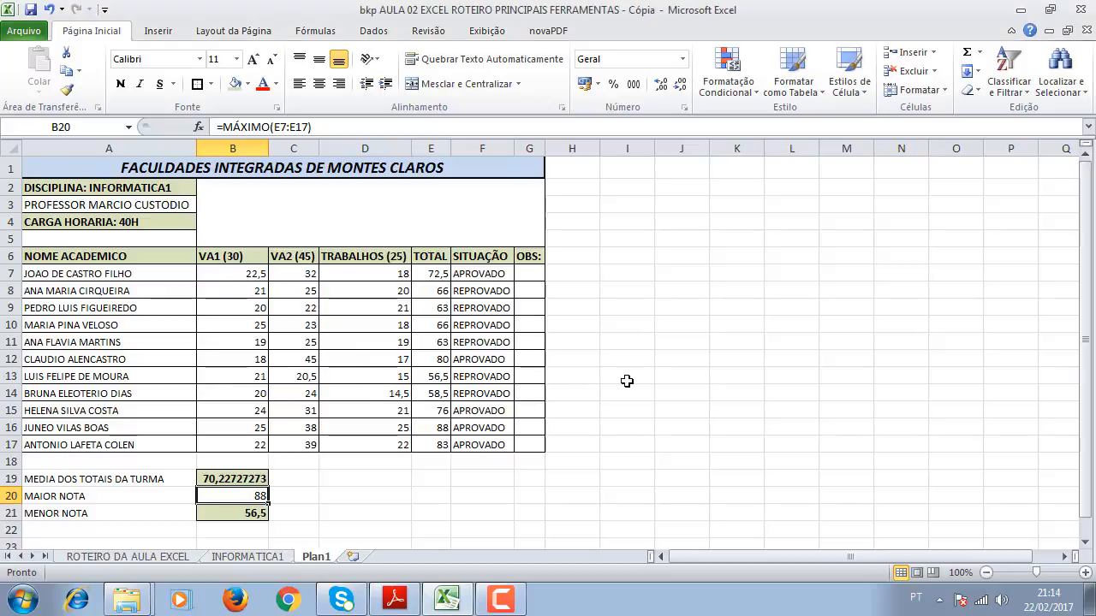
left_click(627, 381)
- Check the item on hiding and unhiding columns and rows in the ROTEIRO DA AULA EXCEL outline, and return to Plan1
left_click(268, 557)
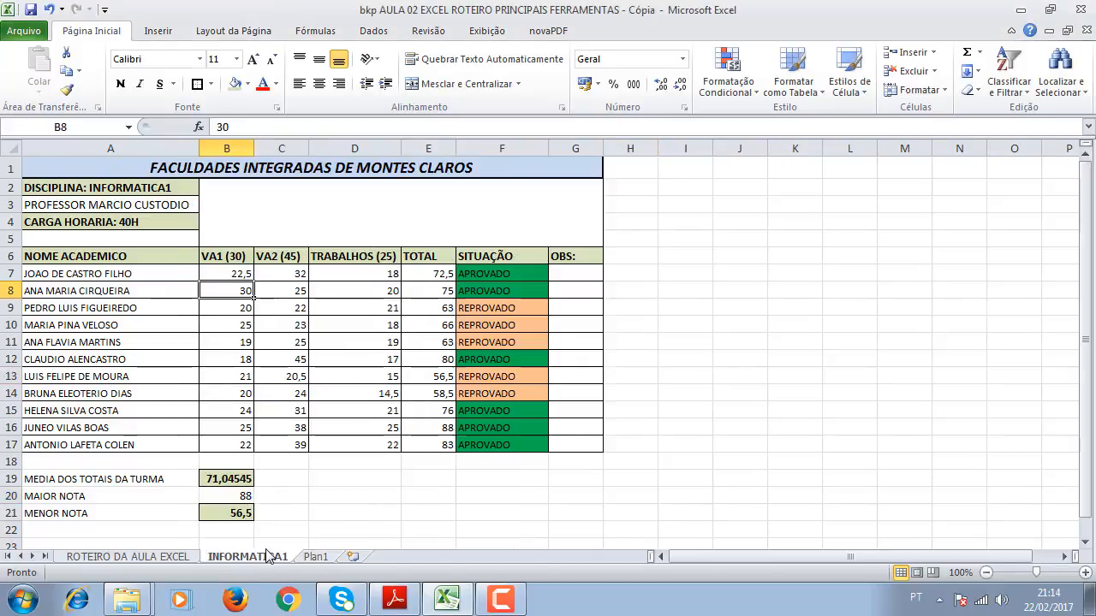
left_click(171, 556)
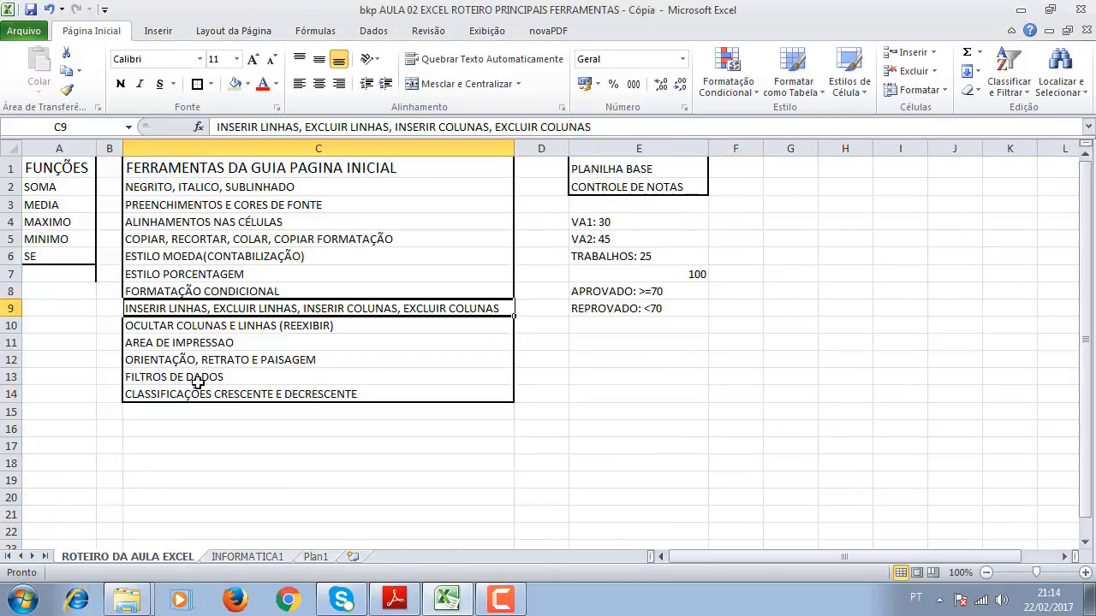
left_click(225, 329)
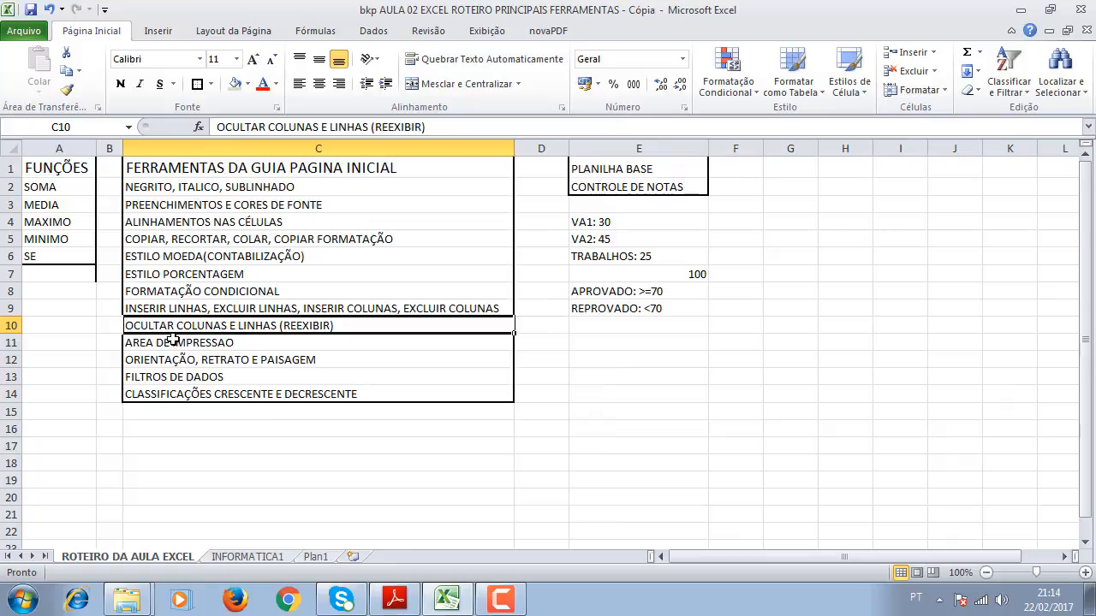
left_click(247, 556)
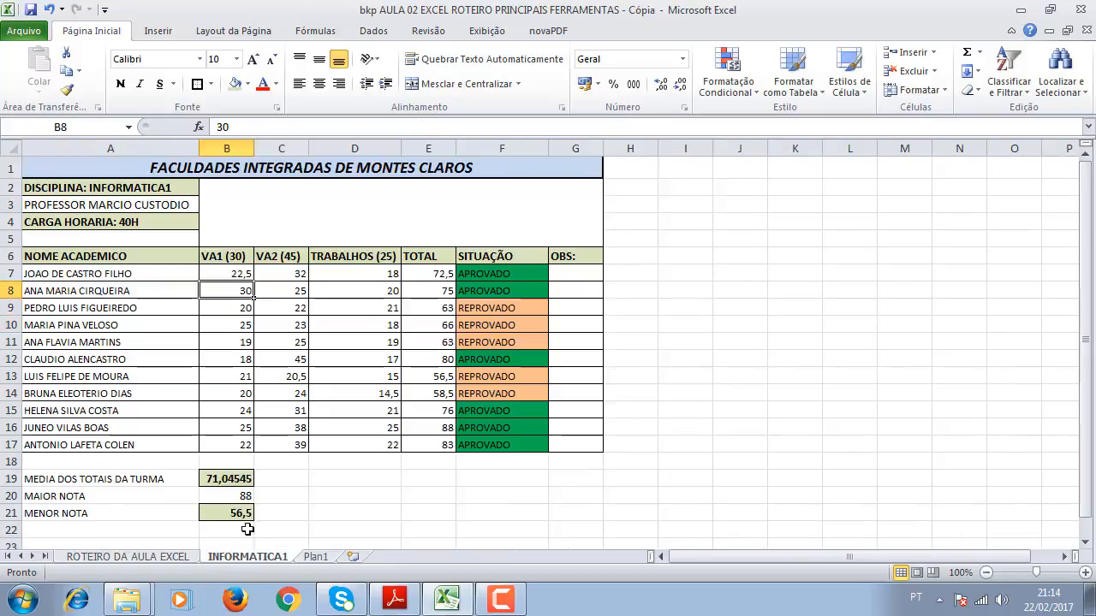
left_click(315, 557)
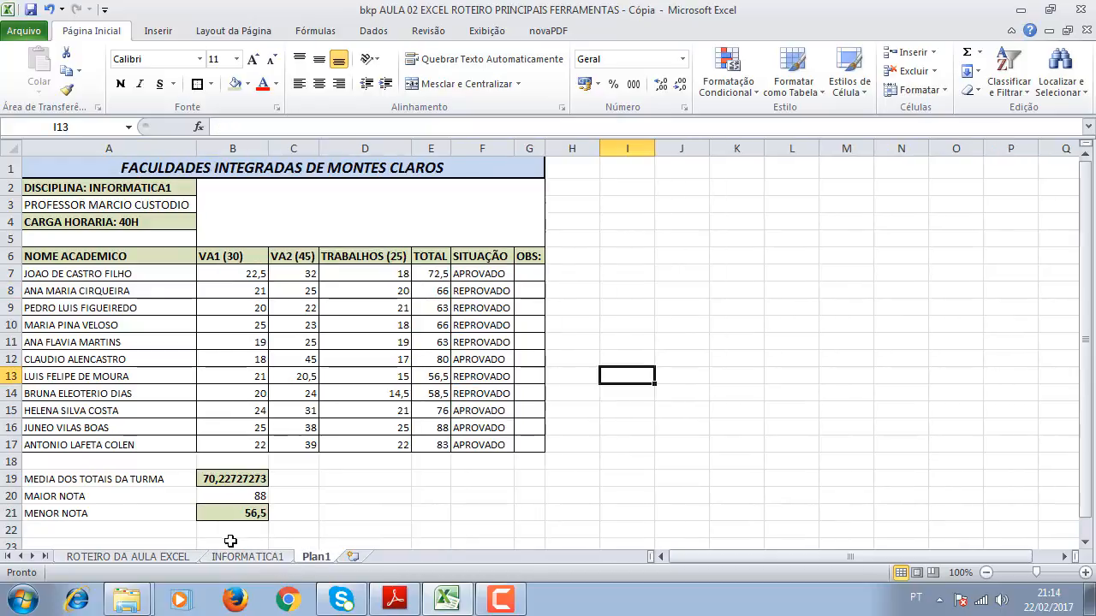
- Hide the SITUAÇÃO column F
left_click(484, 149)
right_click(483, 143)
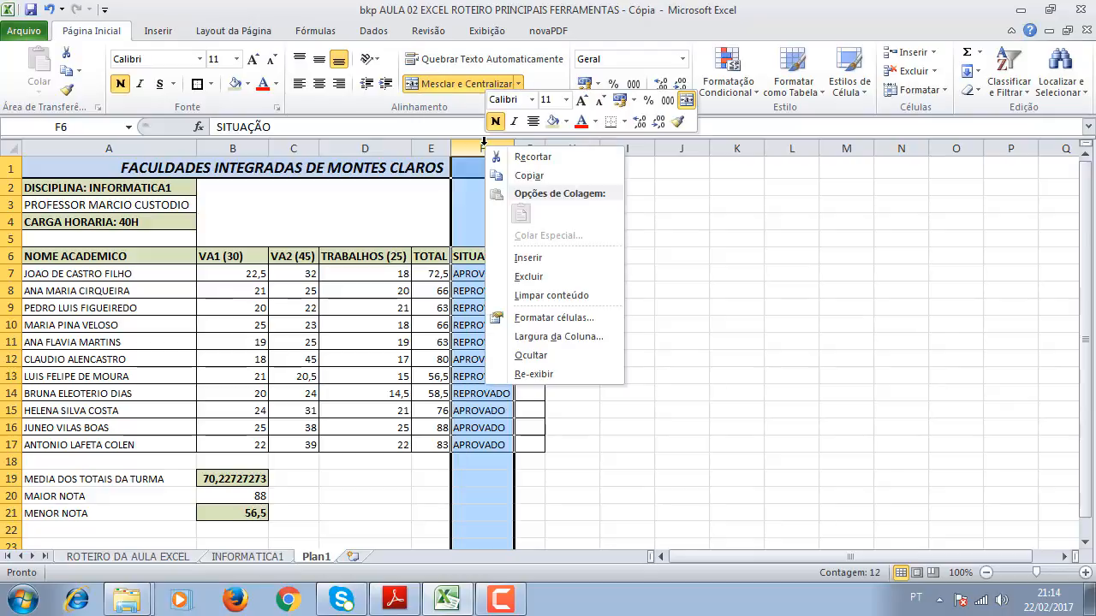
left_click(530, 355)
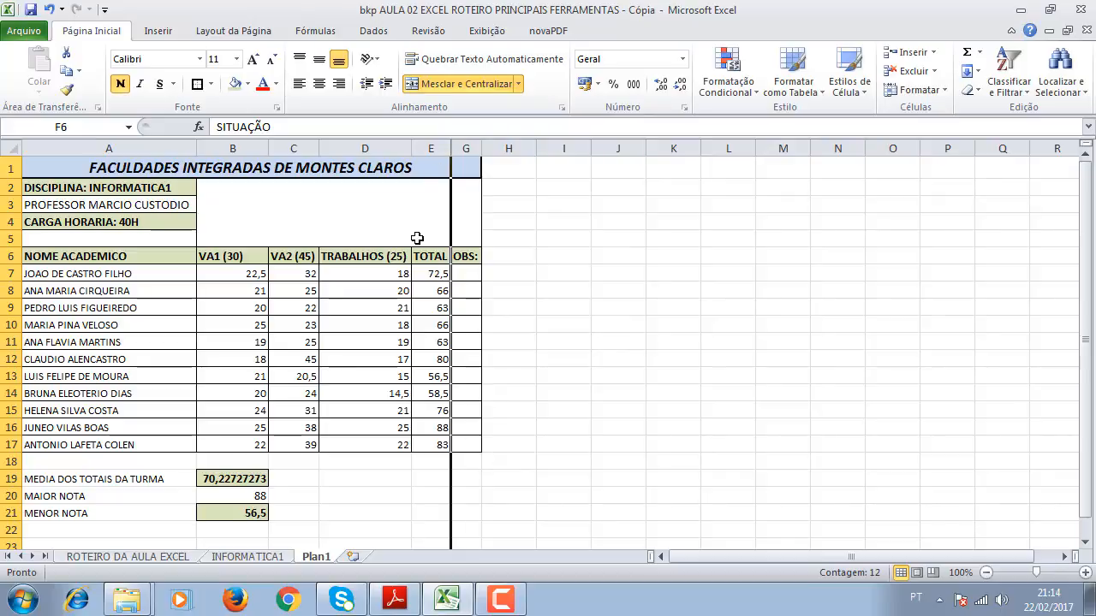
- Unhide the SITUAÇÃO column by way of its neighbouring columns E and G
left_click_drag(430, 149, 464, 149)
right_click(464, 149)
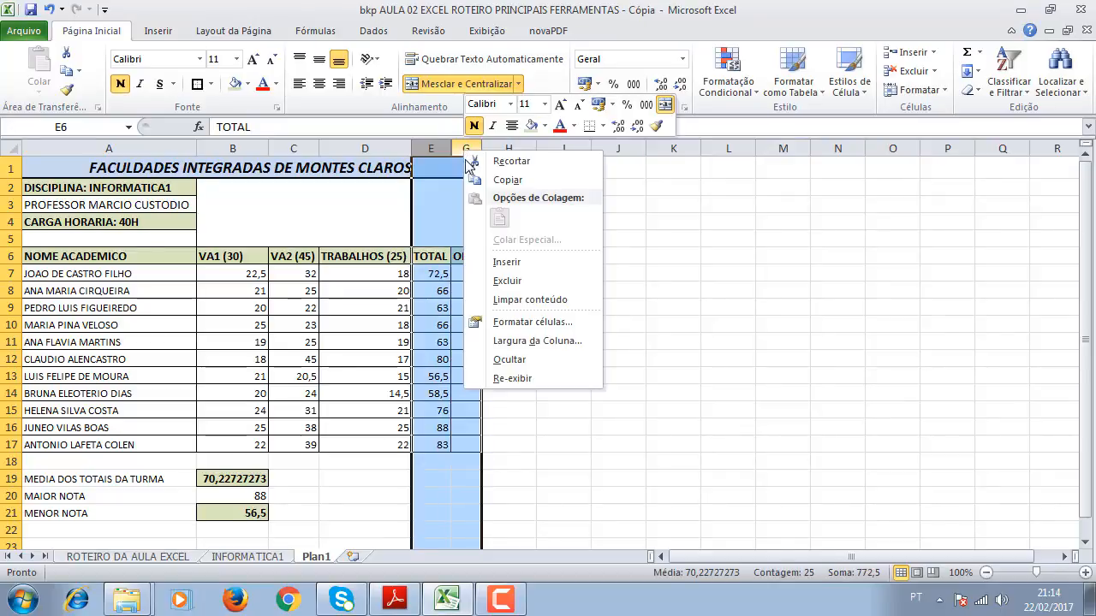
left_click(516, 445)
left_click(497, 255)
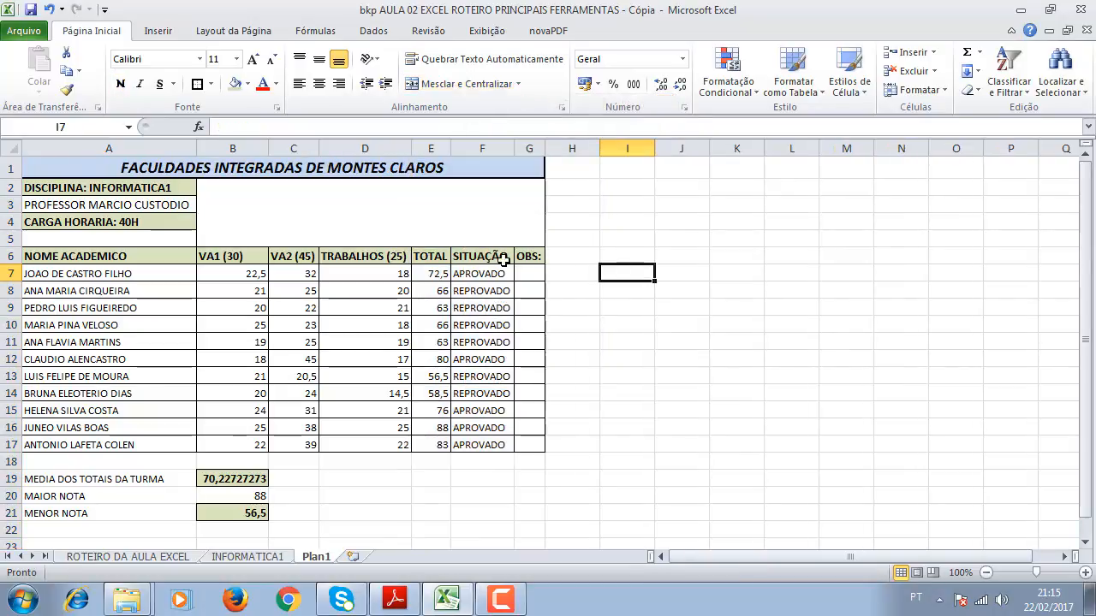
- Review the column commands available for SITUAÇÃO alone and for columns E to G together, without applying any
left_click(483, 145)
right_click(484, 144)
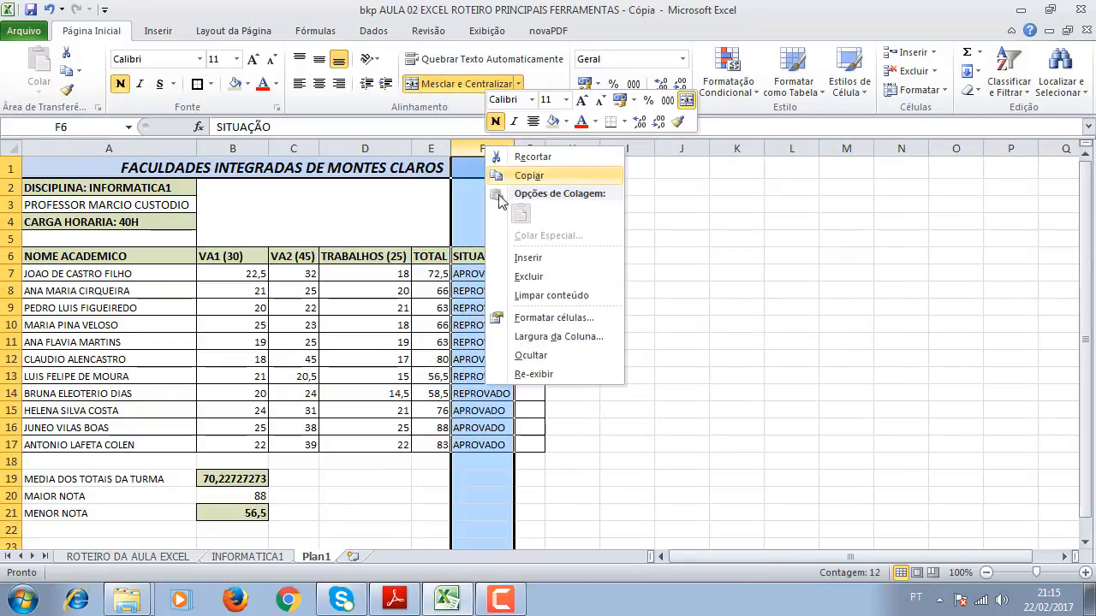
left_click(778, 296)
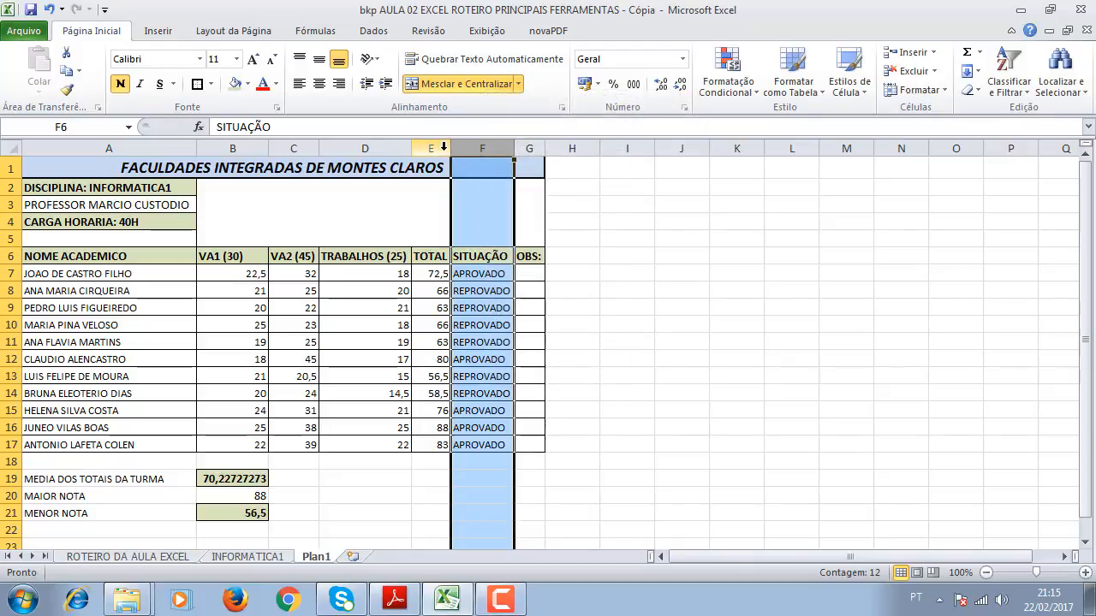
left_click_drag(430, 147, 529, 148)
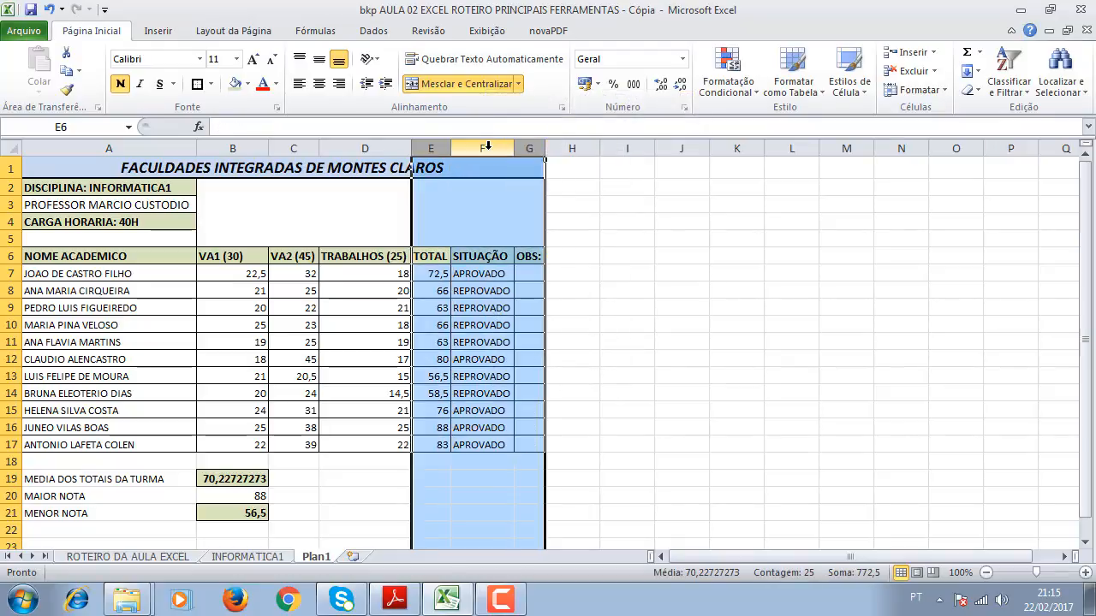
right_click(486, 145)
left_click(660, 439)
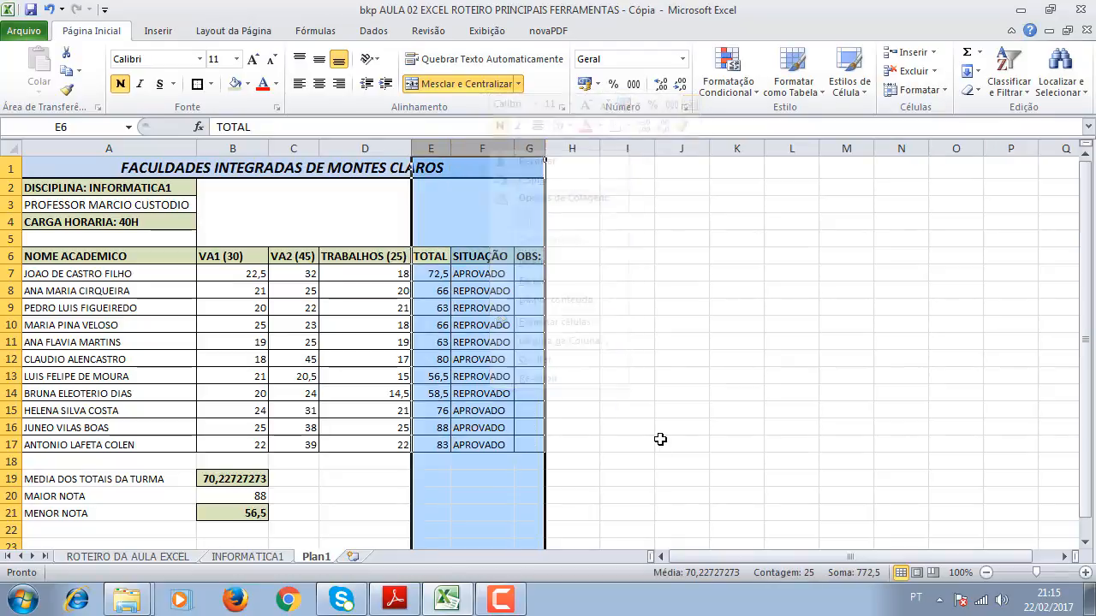
left_click(660, 439)
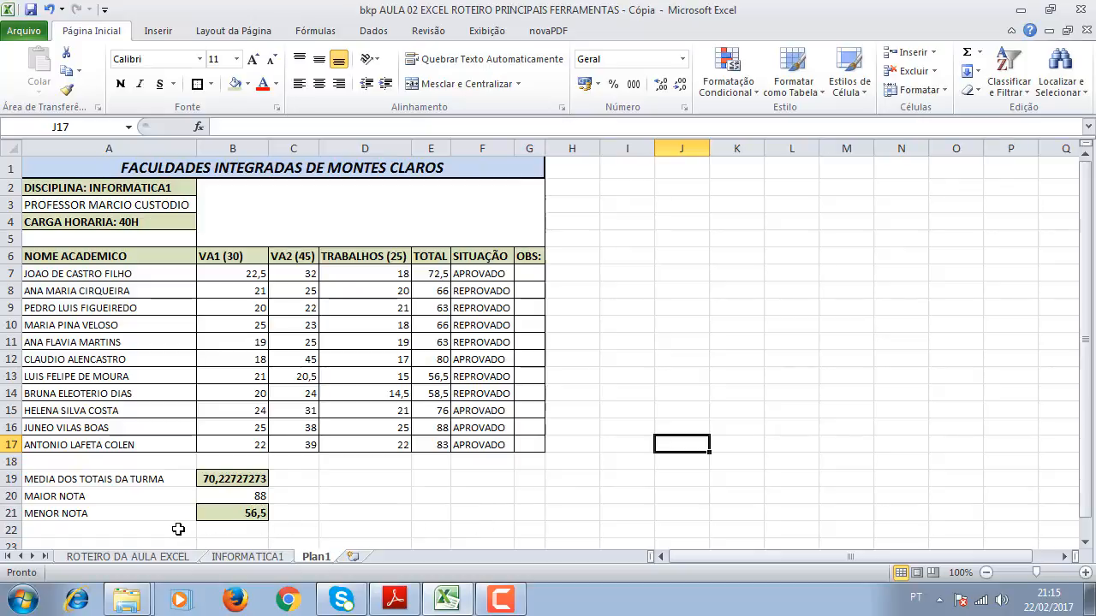
- Look over the INFORMATICA1 sheet, return to Plan1, and hide the Plan1 sheet
left_click(244, 560)
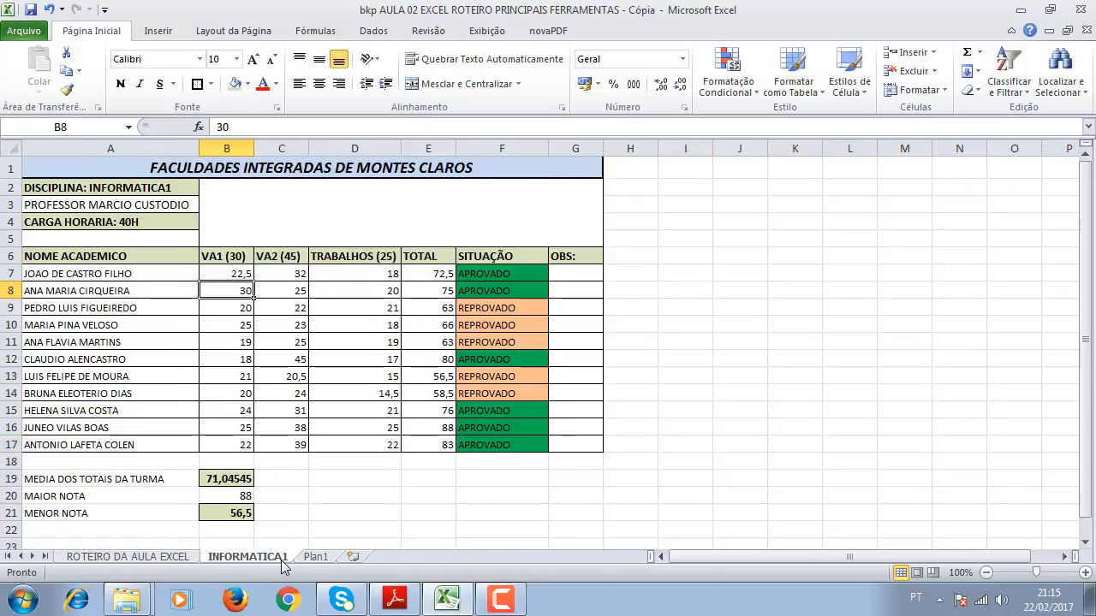
left_click(314, 558)
right_click(323, 561)
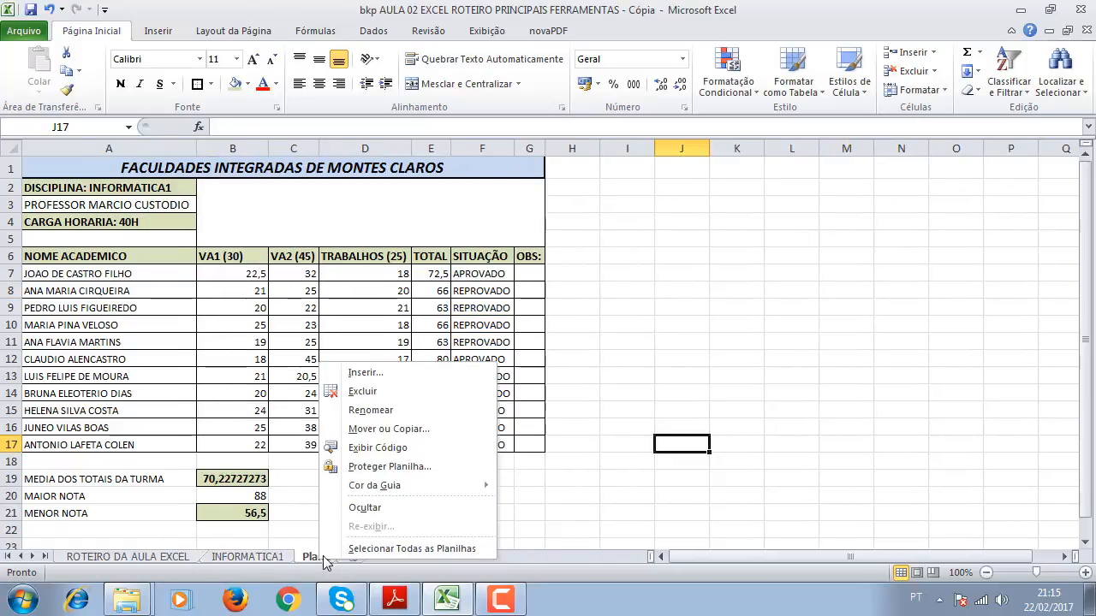
left_click(364, 507)
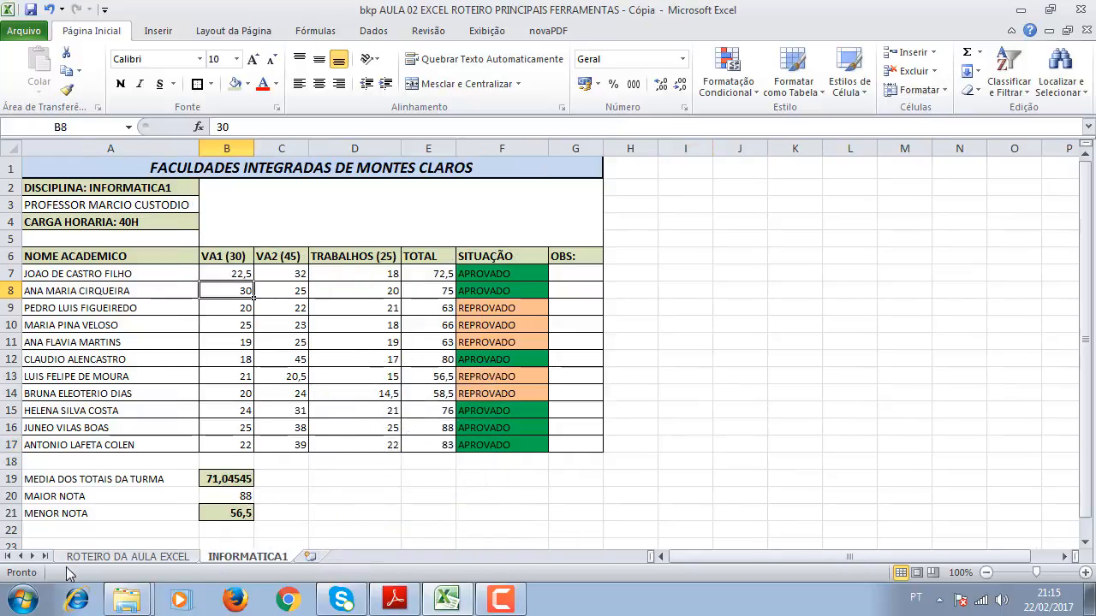
- Unhide the Plan1 sheet from the list of hidden sheets
right_click(270, 560)
left_click(330, 521)
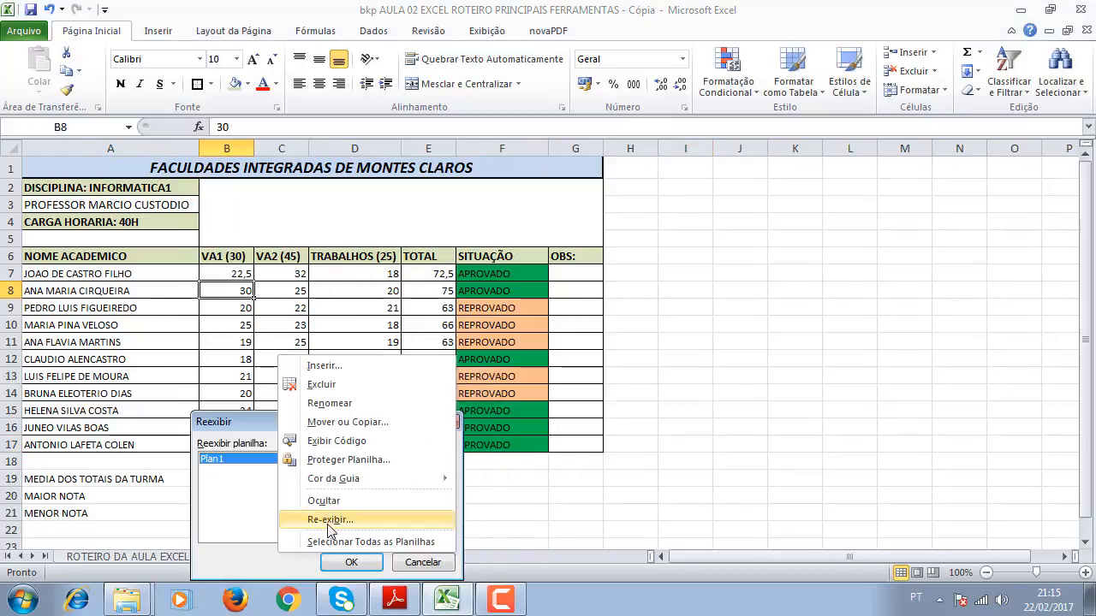
left_click(346, 563)
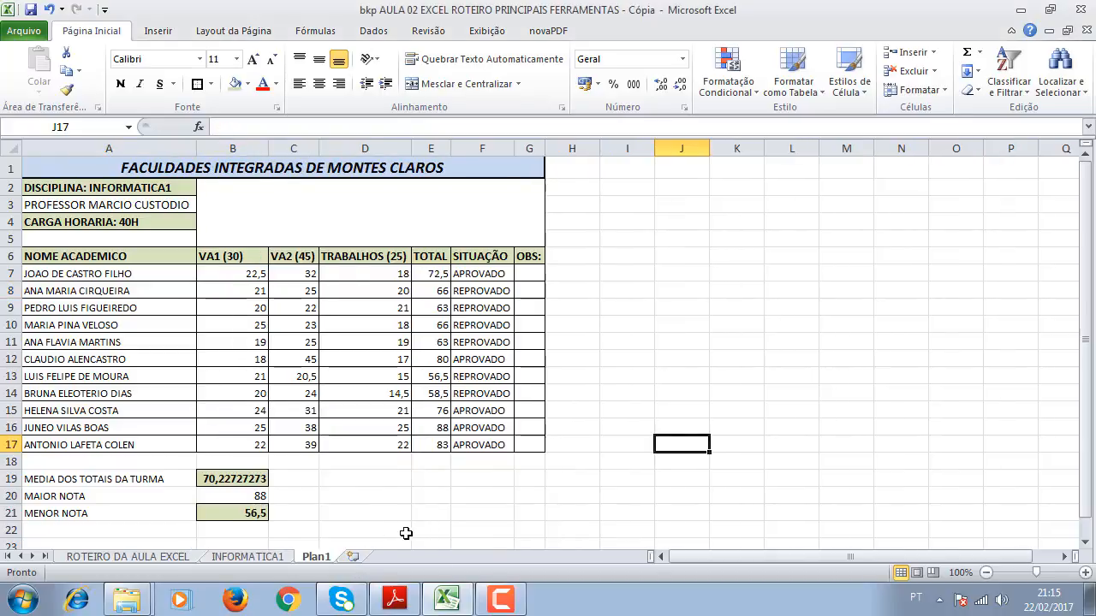
- Hide the Plan1 sheet once more and restore it from the hidden sheets list
right_click(315, 558)
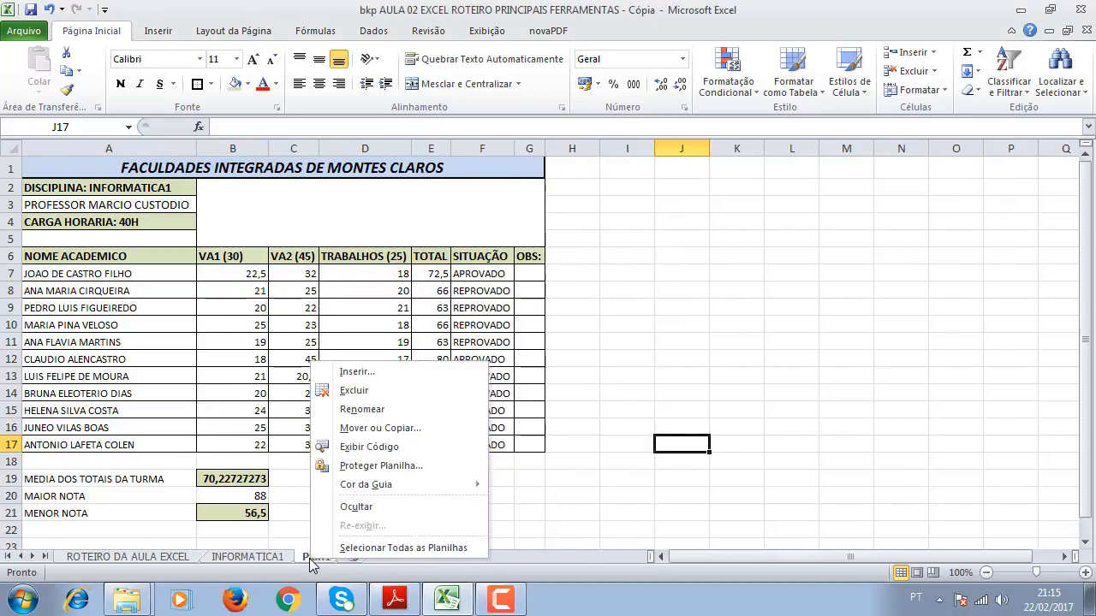
left_click(353, 508)
right_click(265, 561)
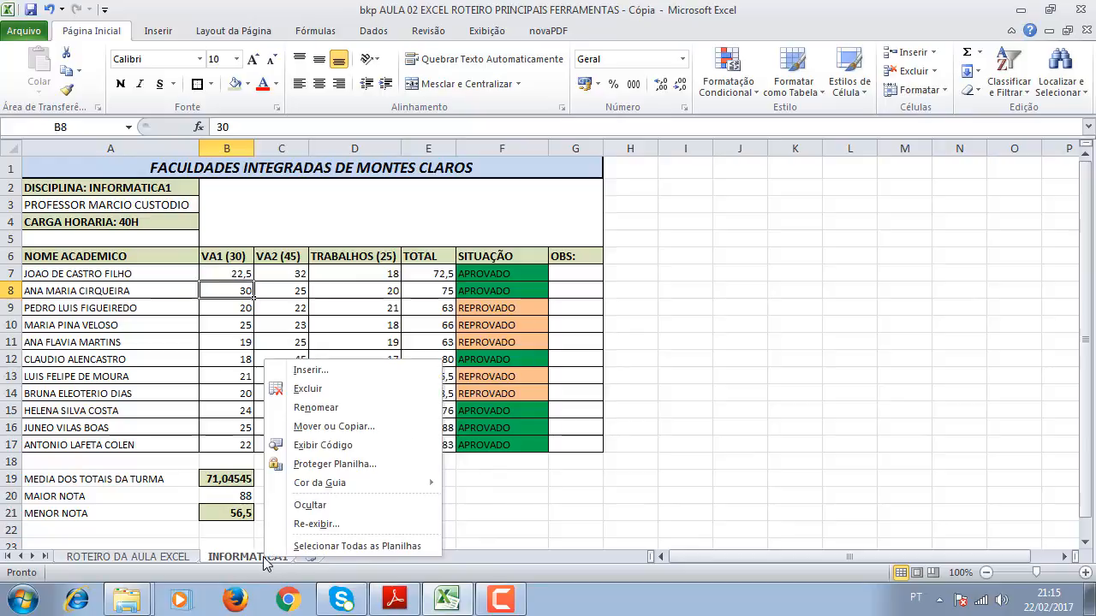
left_click(304, 524)
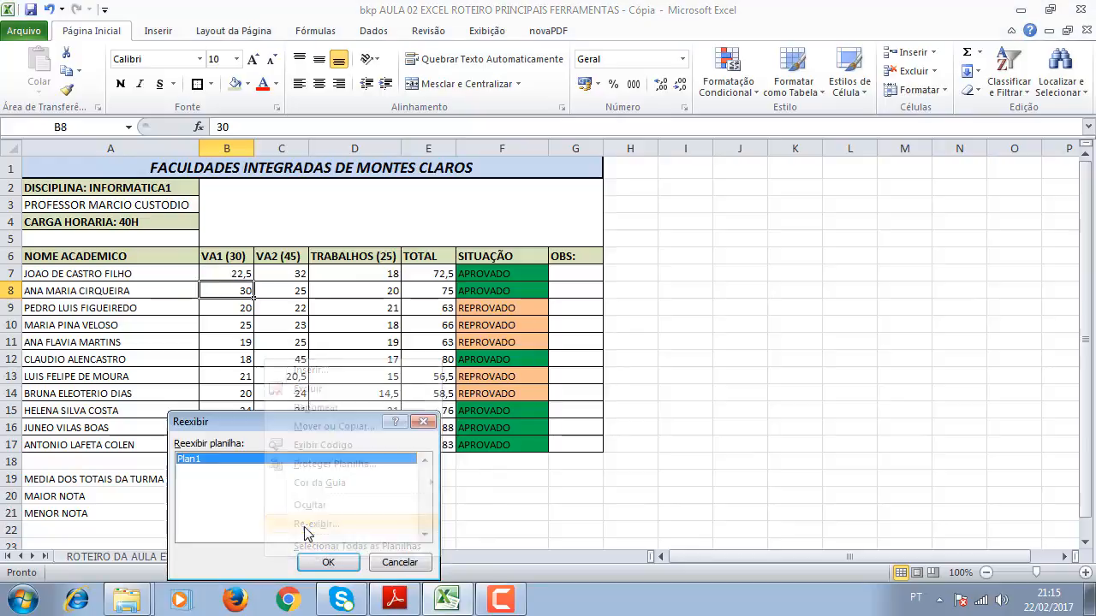
double_click(198, 462)
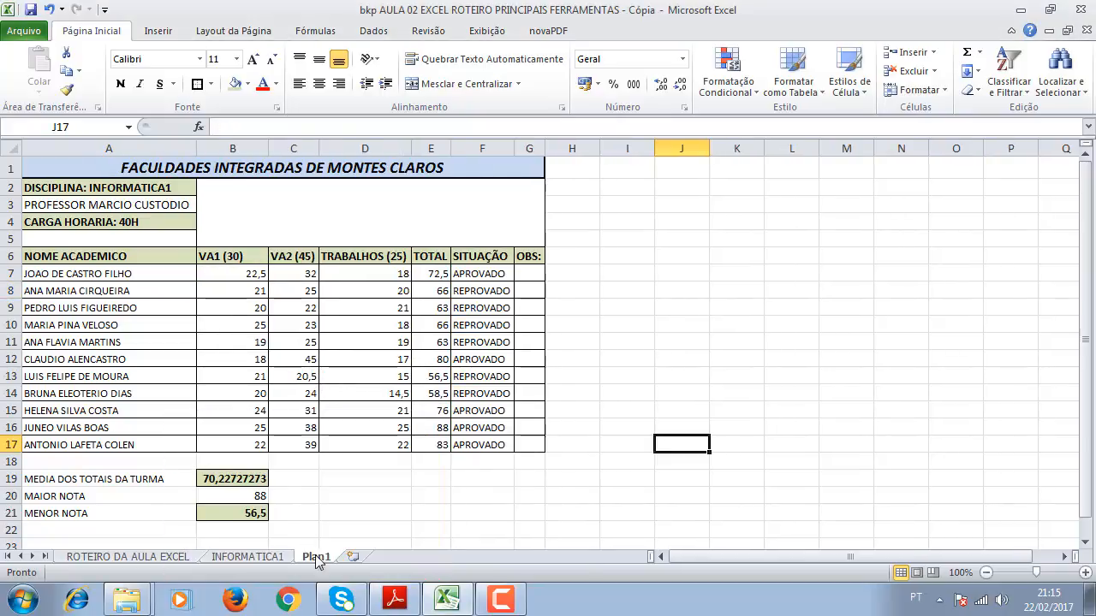
- Check the AREA DE IMPRESSAO item in the ROTEIRO DA AULA EXCEL outline, and go to the INFORMATICA1 sheet
left_click(187, 558)
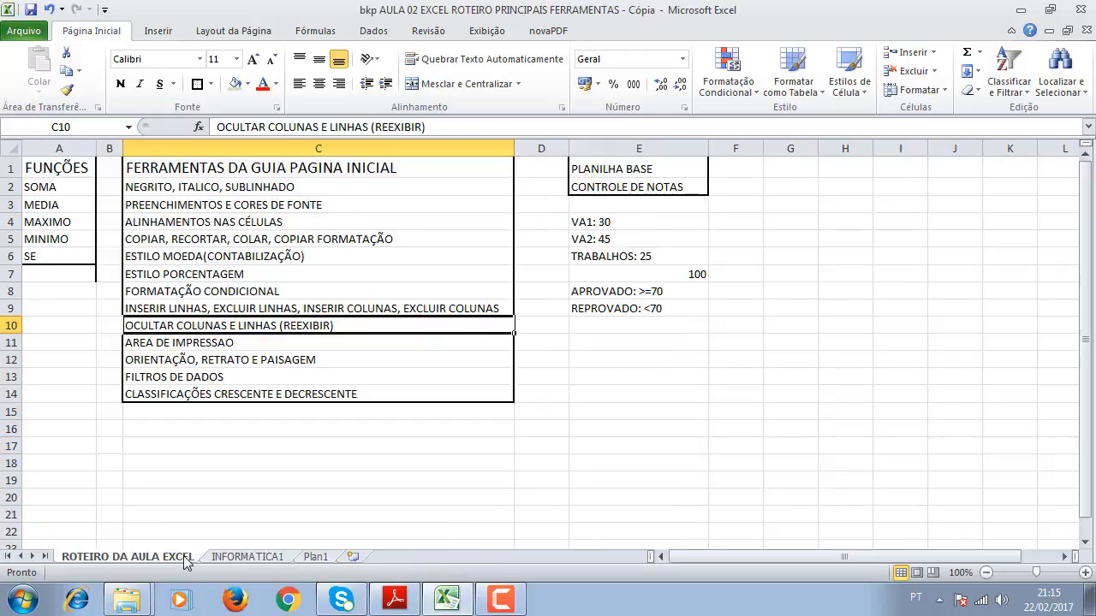
left_click(188, 344)
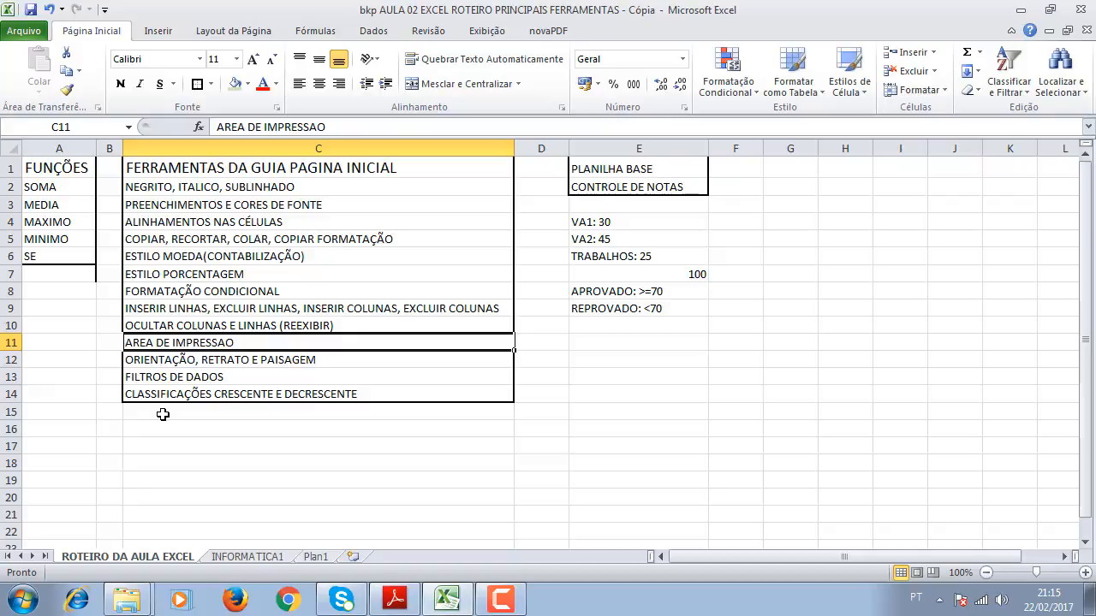
left_click(257, 557)
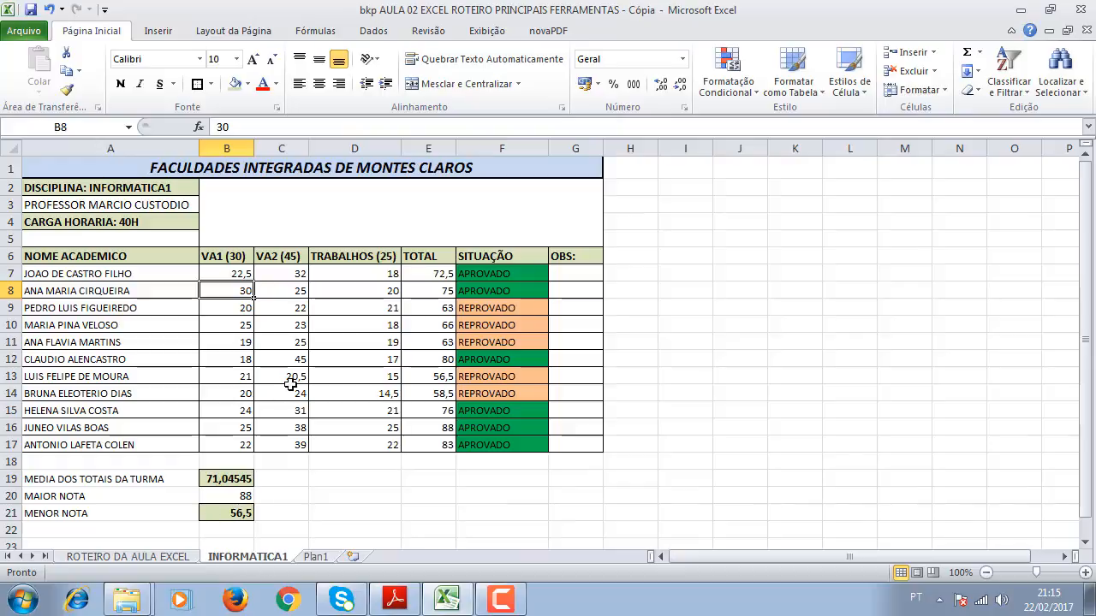
- Send 2 copies of the INFORMATICA1 sheet to the doPDF 8 printer, and close the PDF saving dialog without saving
left_click(23, 31)
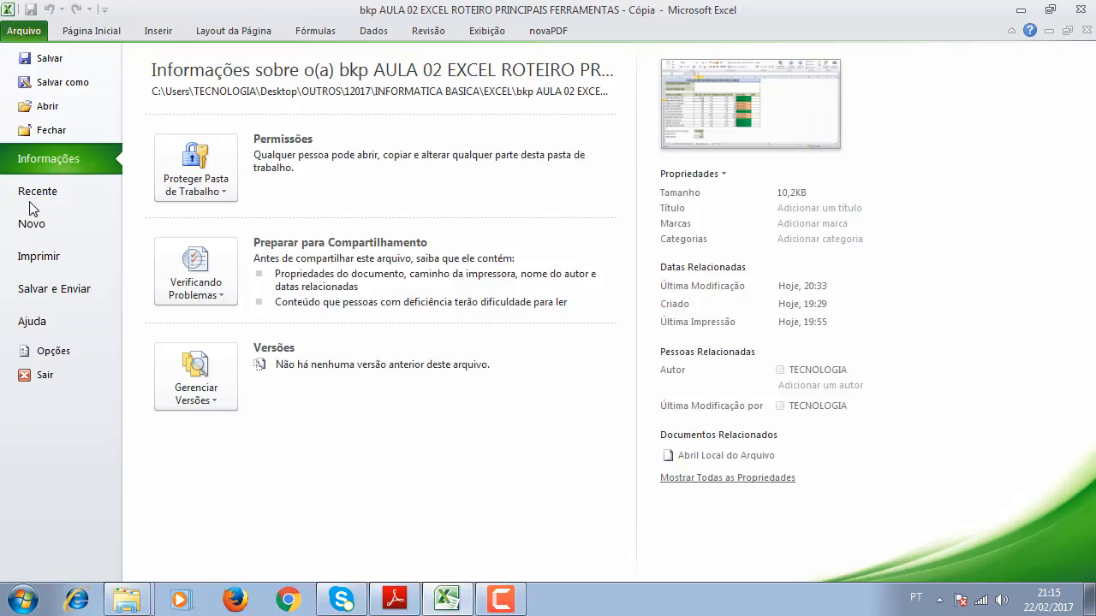
left_click(46, 259)
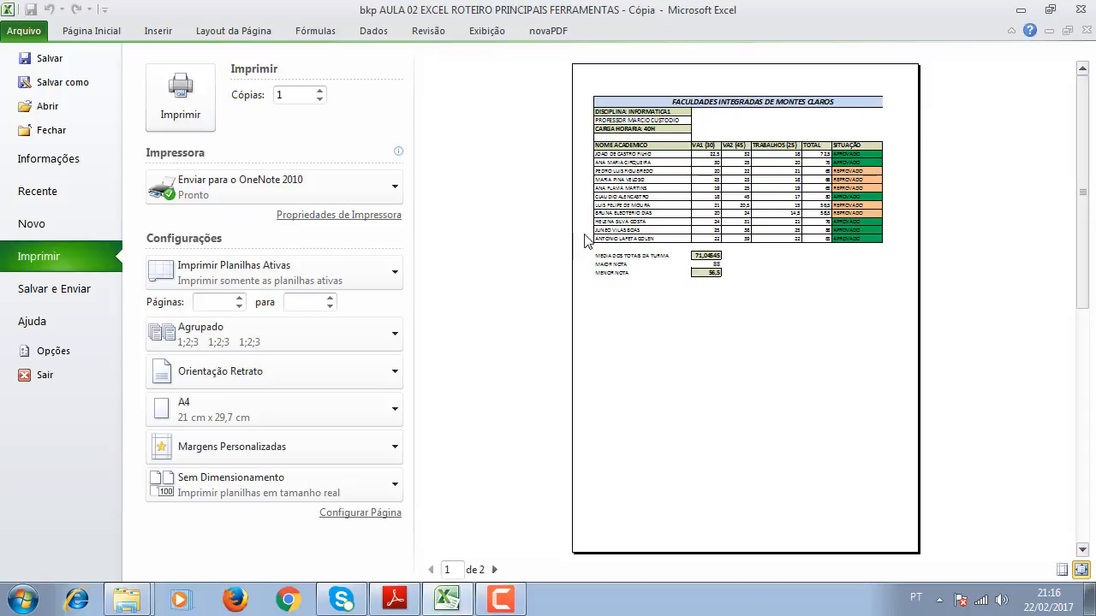
left_click(319, 91)
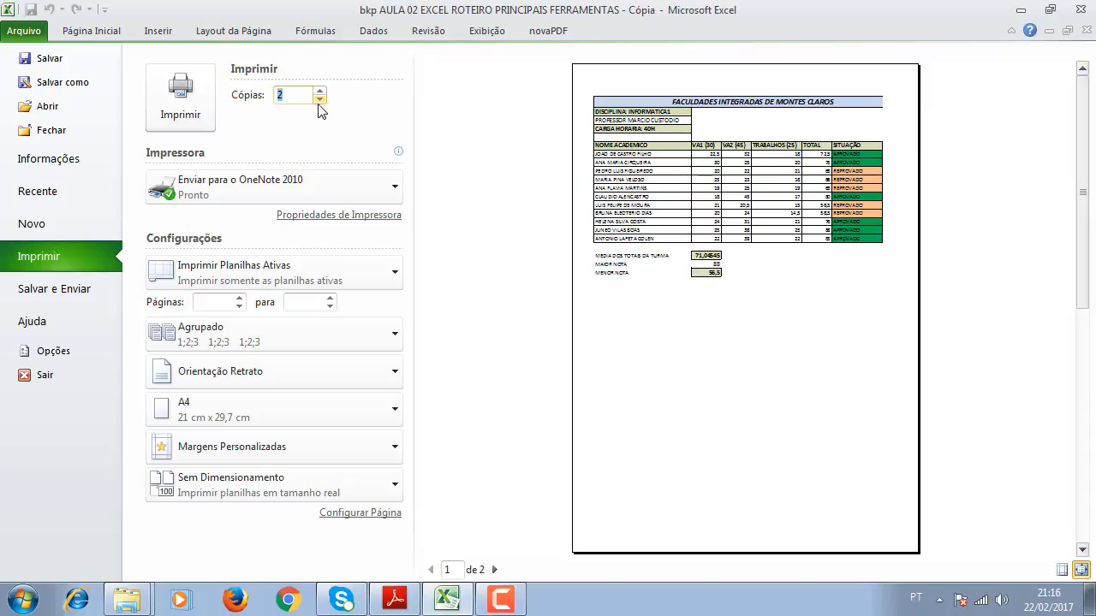
left_click(308, 179)
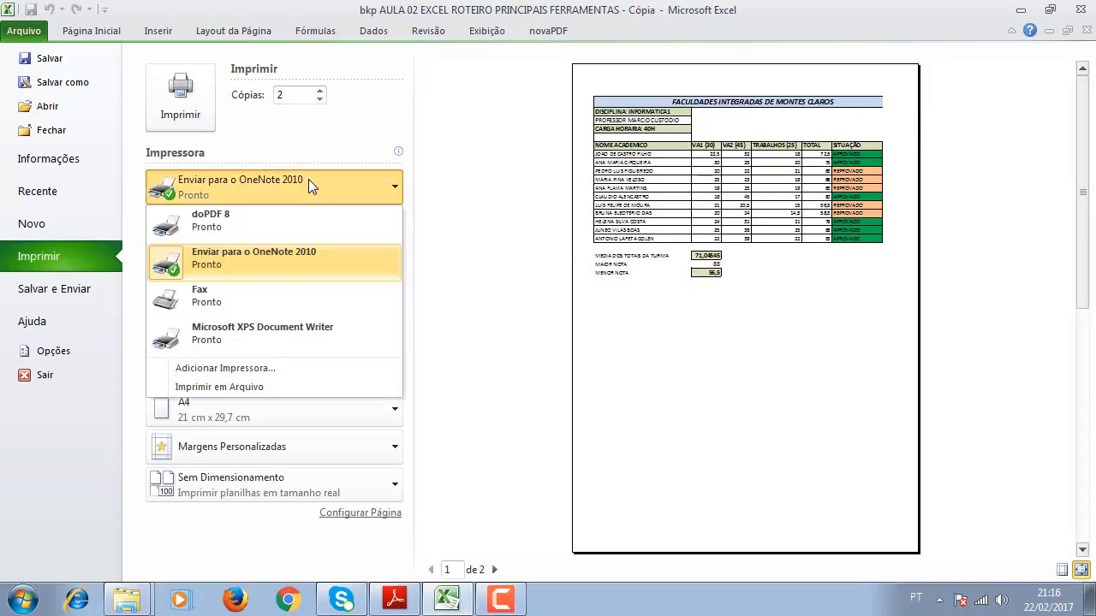
left_click(225, 225)
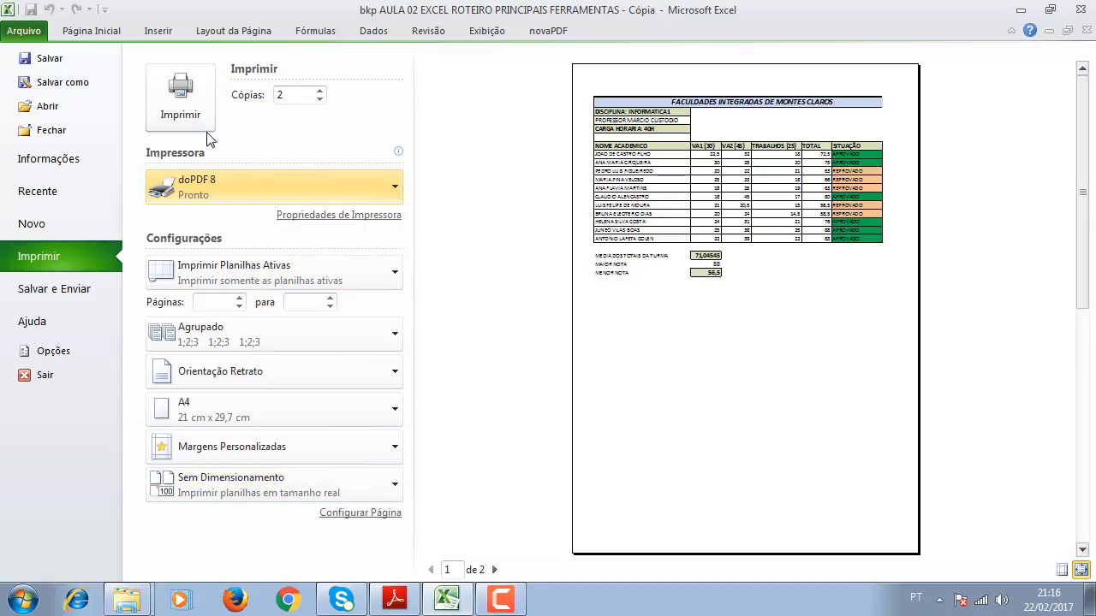
left_click(174, 104)
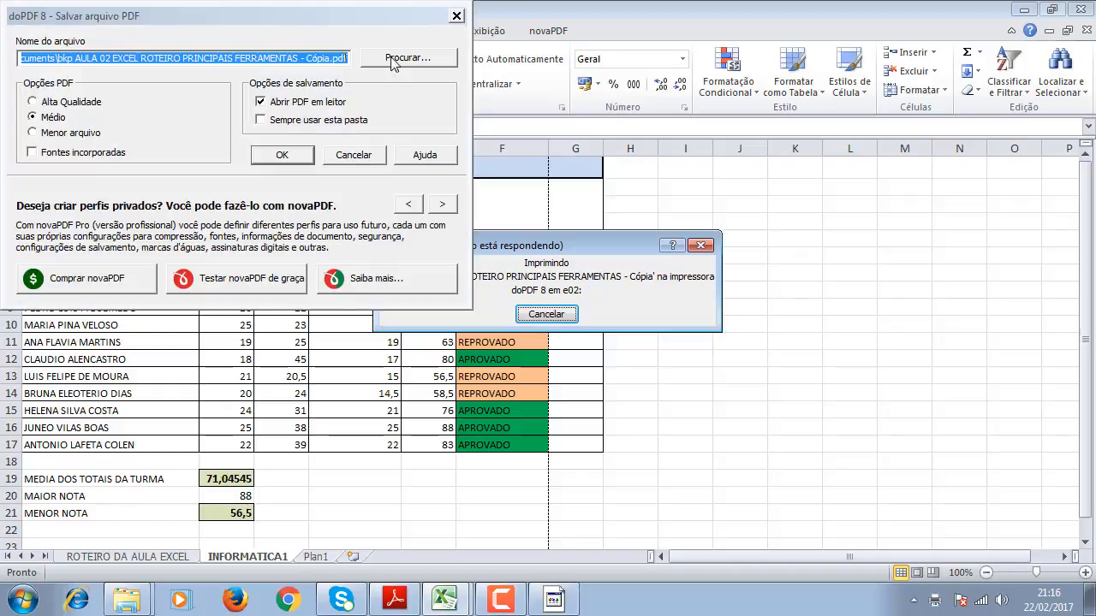
left_click(457, 17)
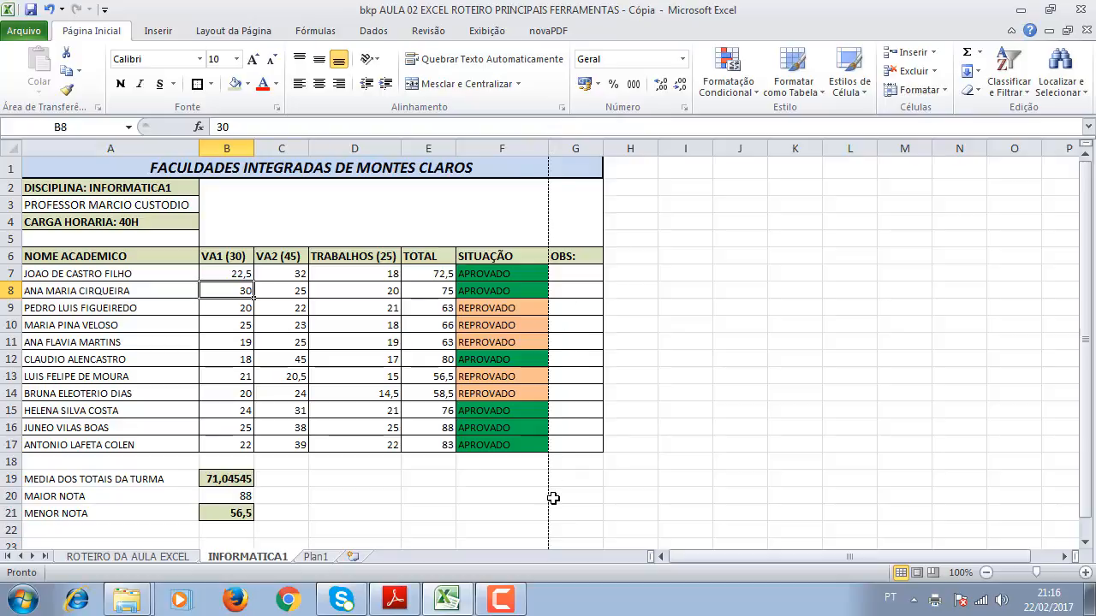
- Examine the page break on INFORMATICA1 and apply the Margens Personalizadas margin setting
scroll(553, 499, "down", 3)
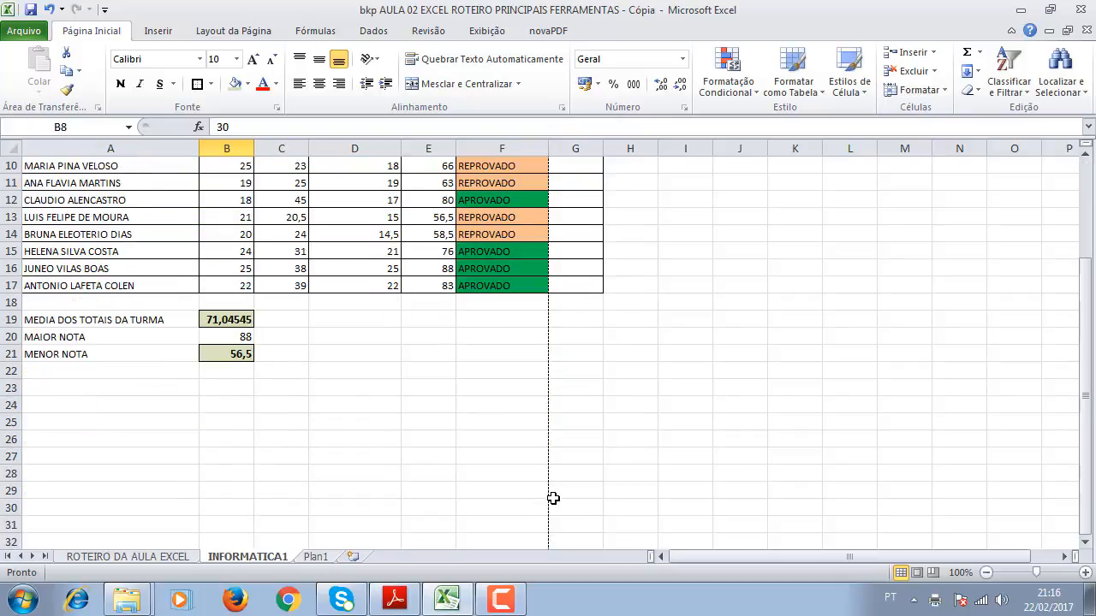
scroll(553, 499, "down", 5)
scroll(553, 498, "up", 10)
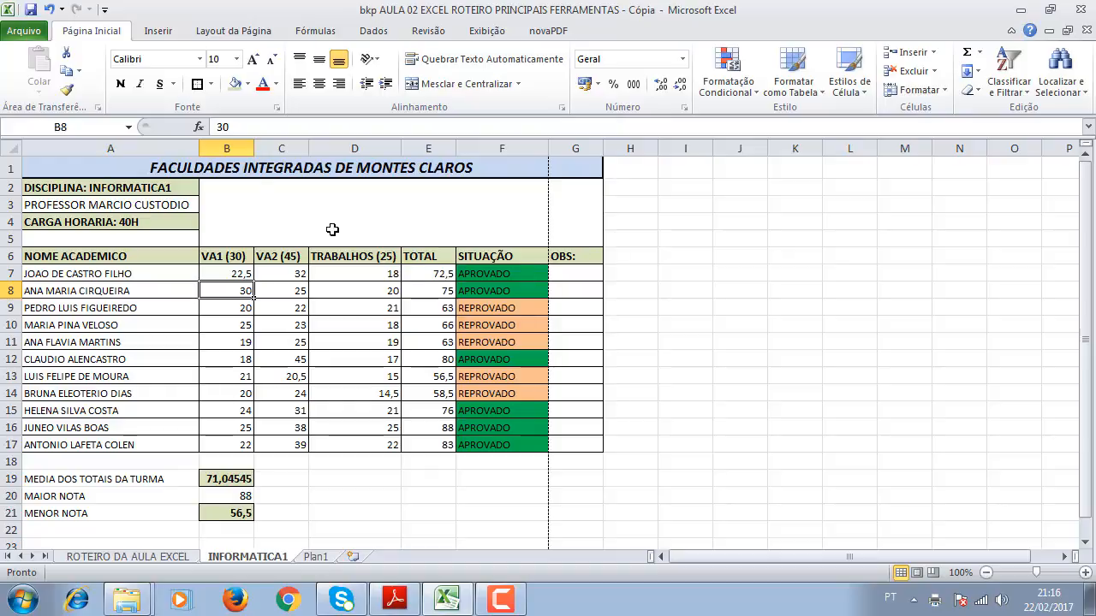
left_click(223, 34)
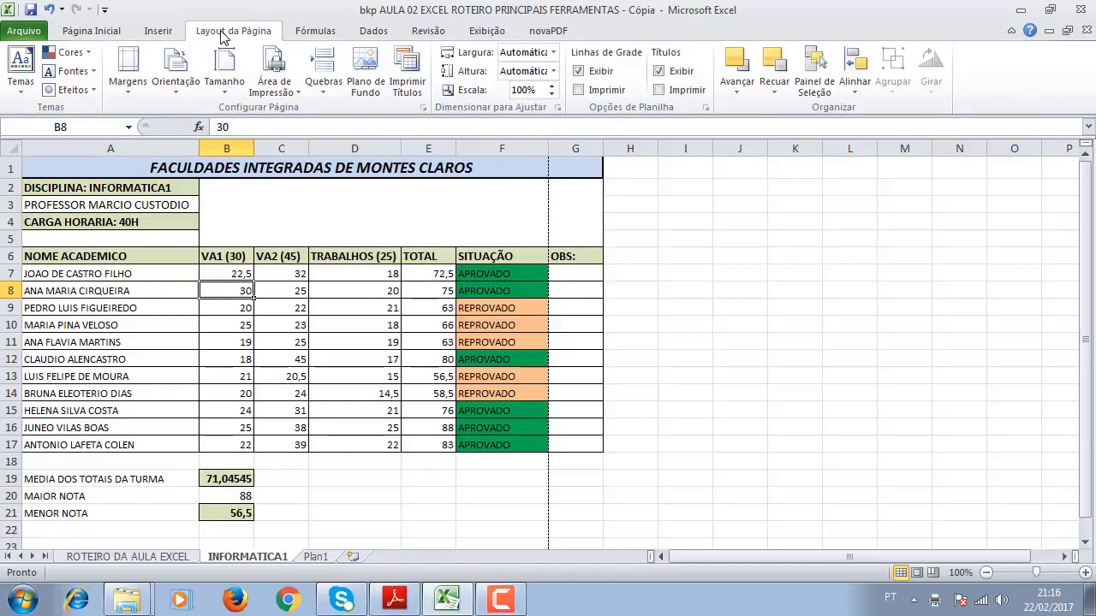
left_click(133, 92)
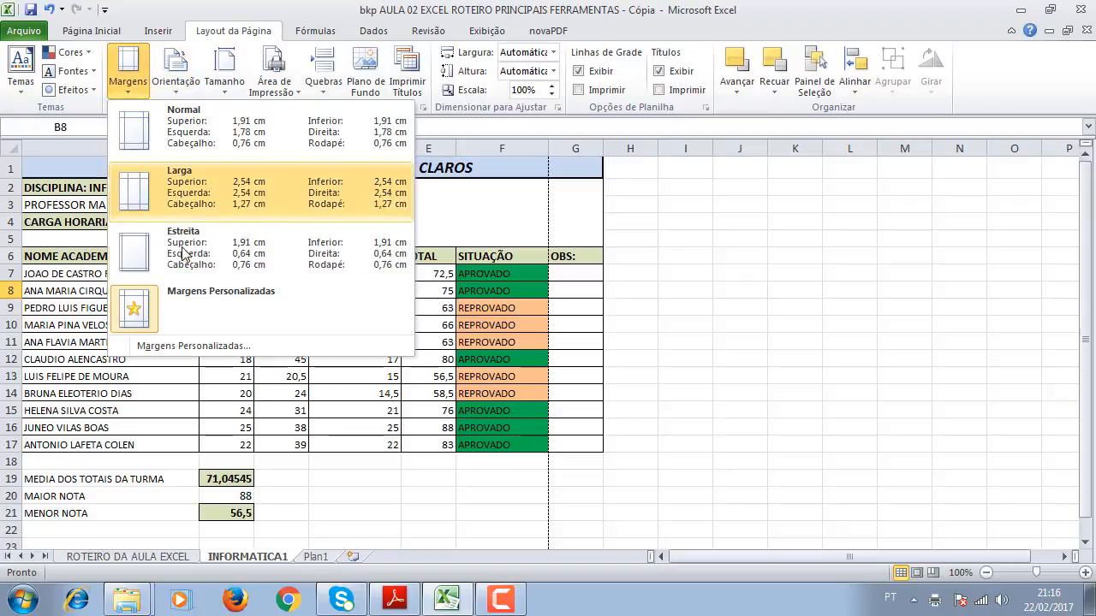
left_click(215, 302)
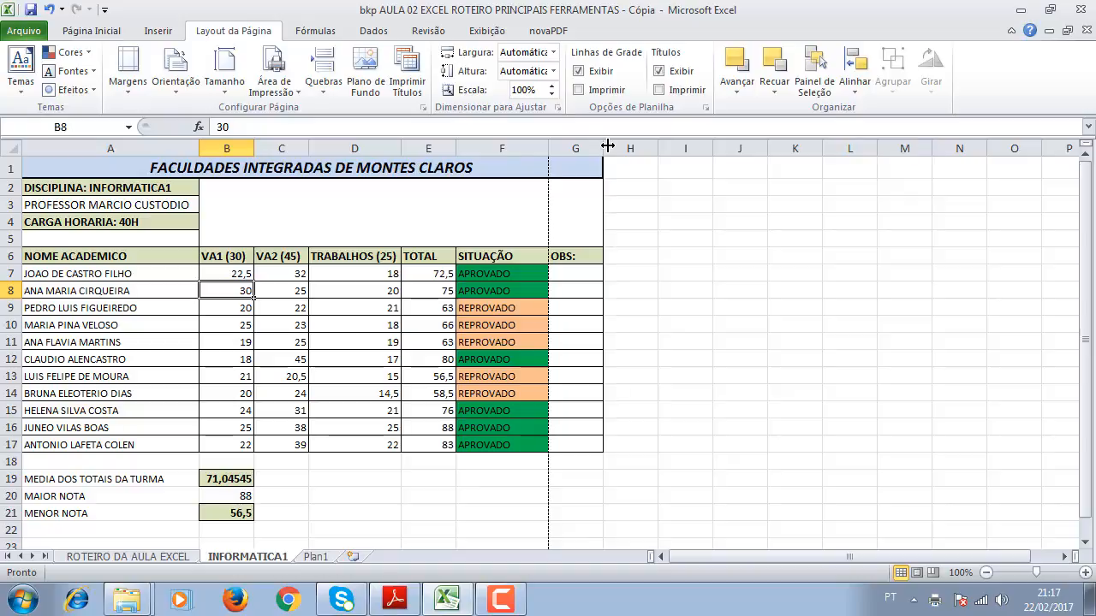
- Adjust the TRABALHOS (25) column width and narrow the TOTAL, VA2 (45) and VA1 (30) columns to bring OBS: closer to the page
left_click_drag(401, 147, 365, 147)
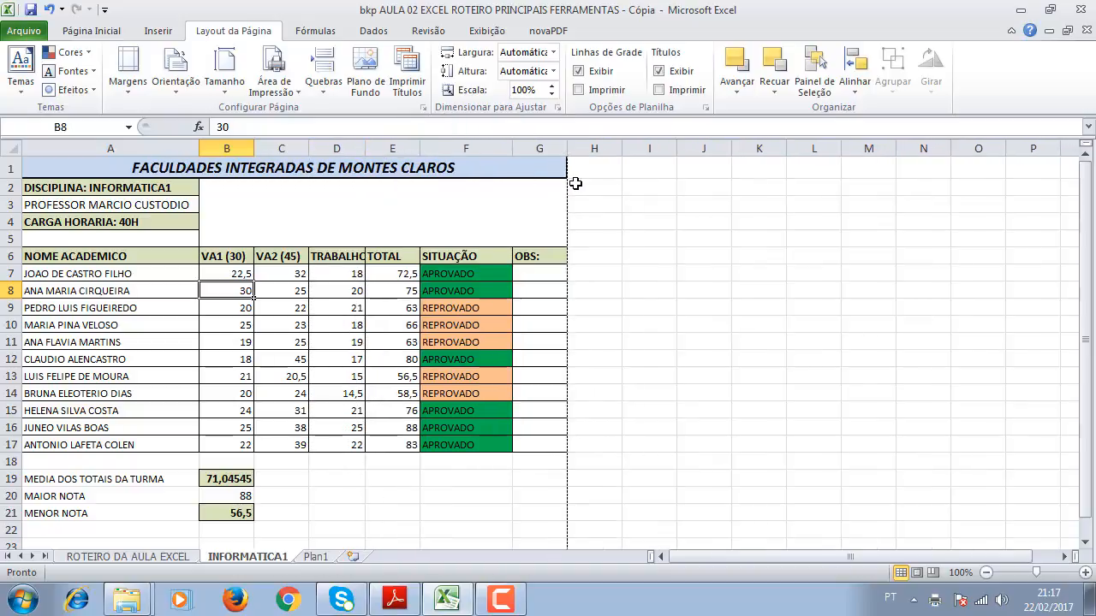
left_click_drag(365, 148, 459, 148)
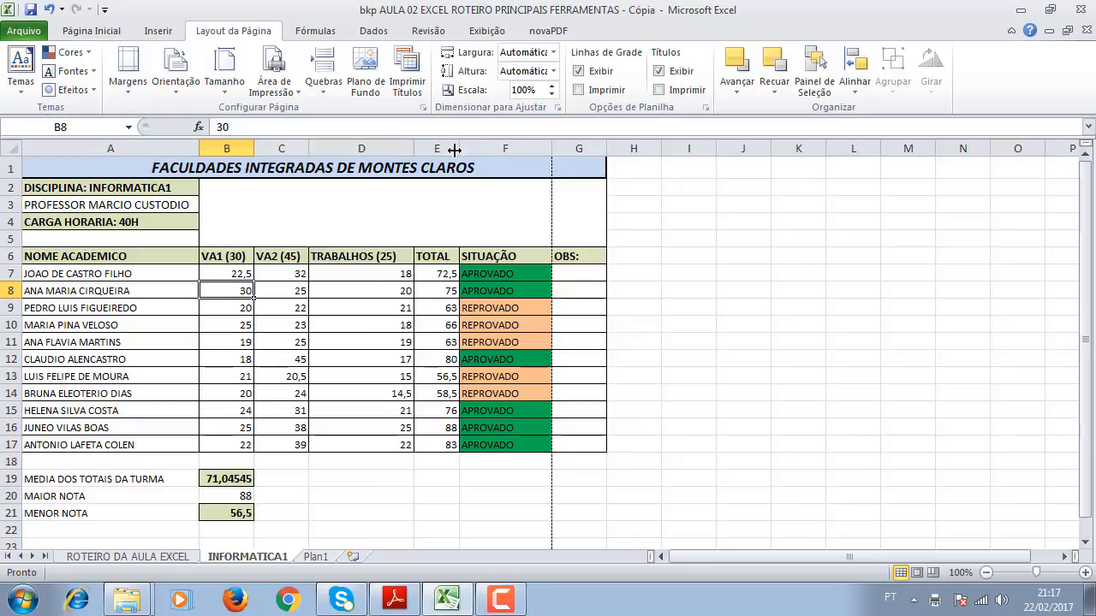
left_click_drag(309, 149, 247, 149)
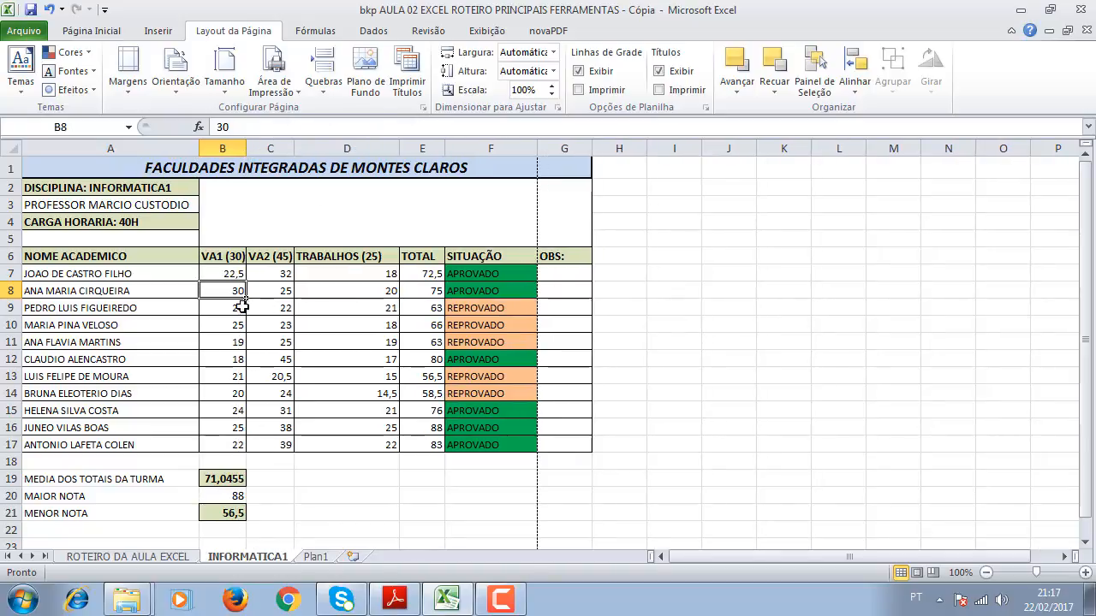
- Select the grade table A1:G21 and set the page margins to Normal
left_click_drag(34, 169, 391, 184)
scroll(388, 208, "up", 6)
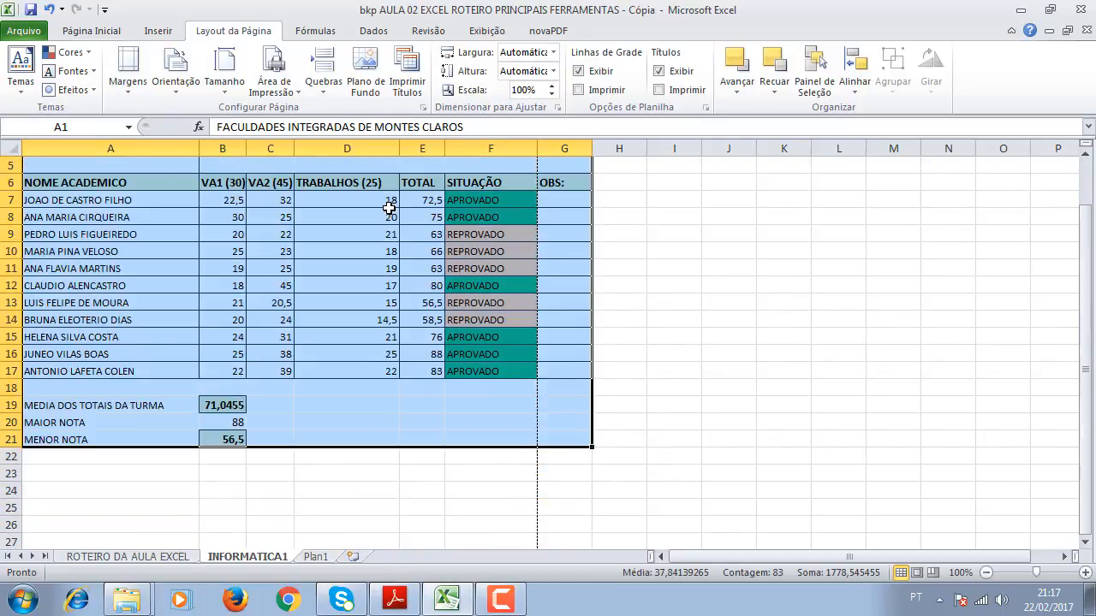
left_click(131, 97)
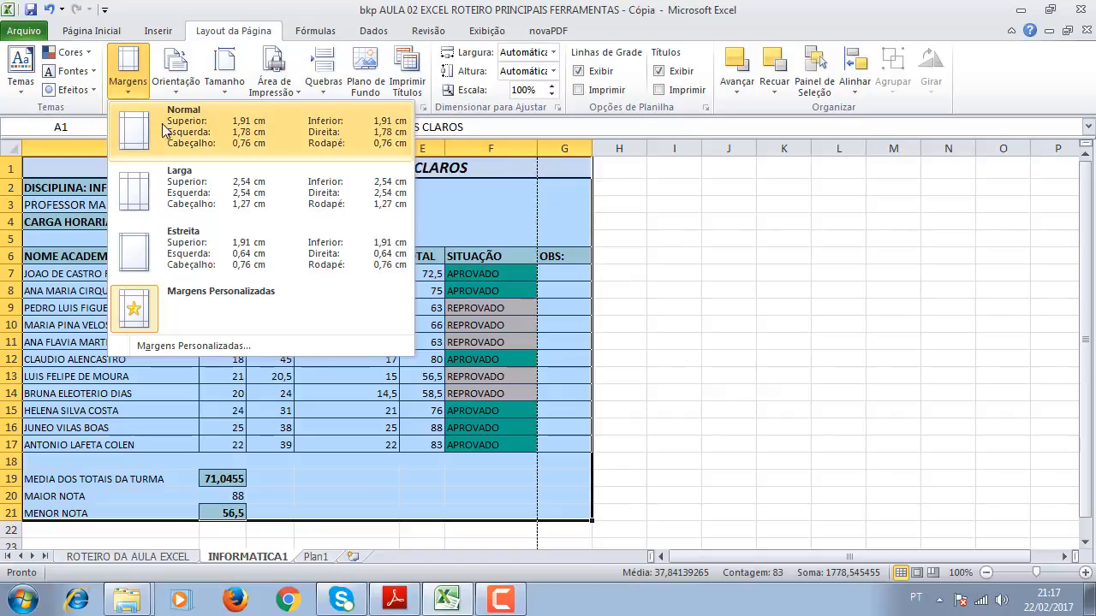
left_click(271, 137)
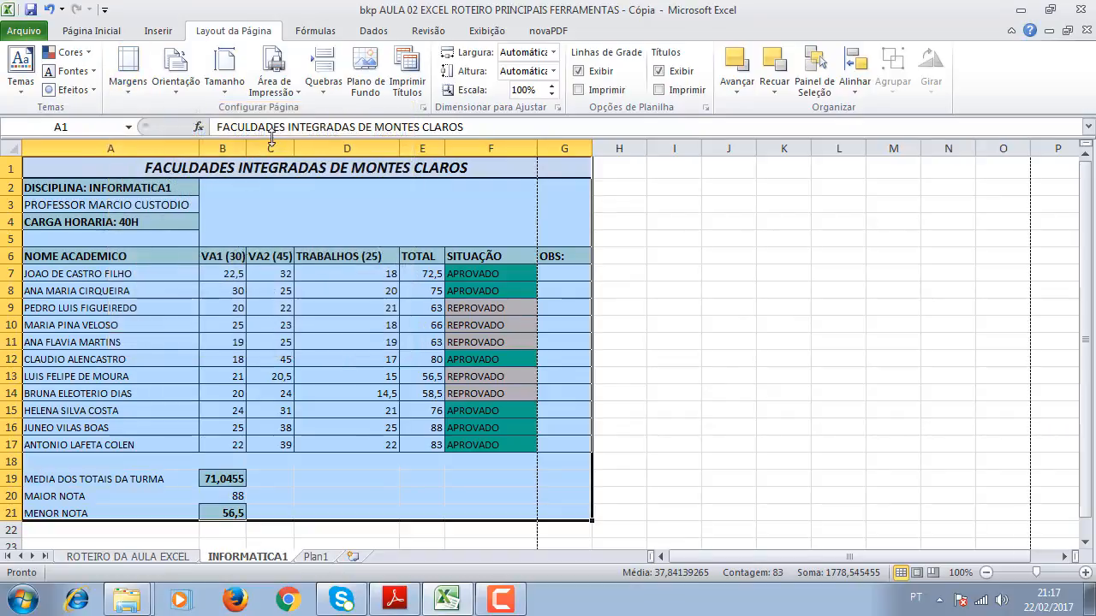
left_click(729, 272)
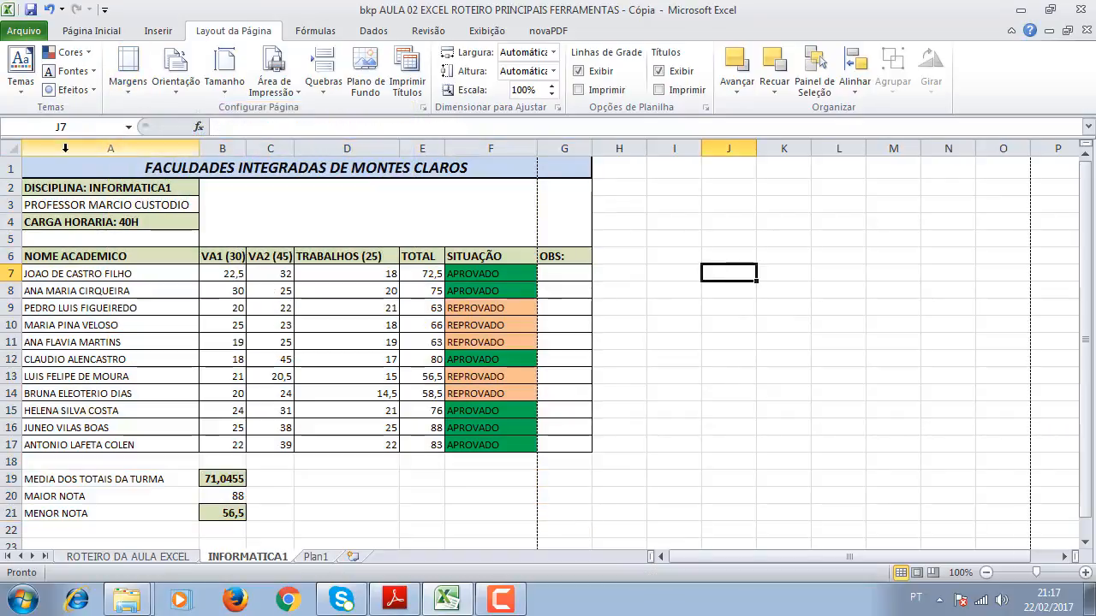
- Set the font size of the whole grade table A1:G21 to 12
left_click_drag(301, 171, 416, 476)
left_click(62, 34)
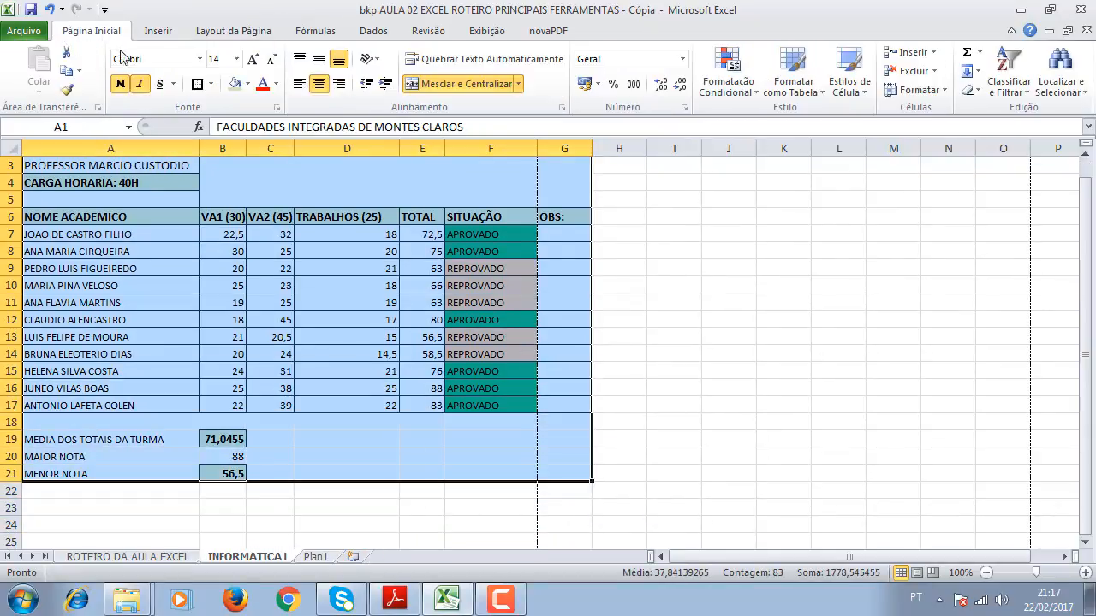
left_click(236, 59)
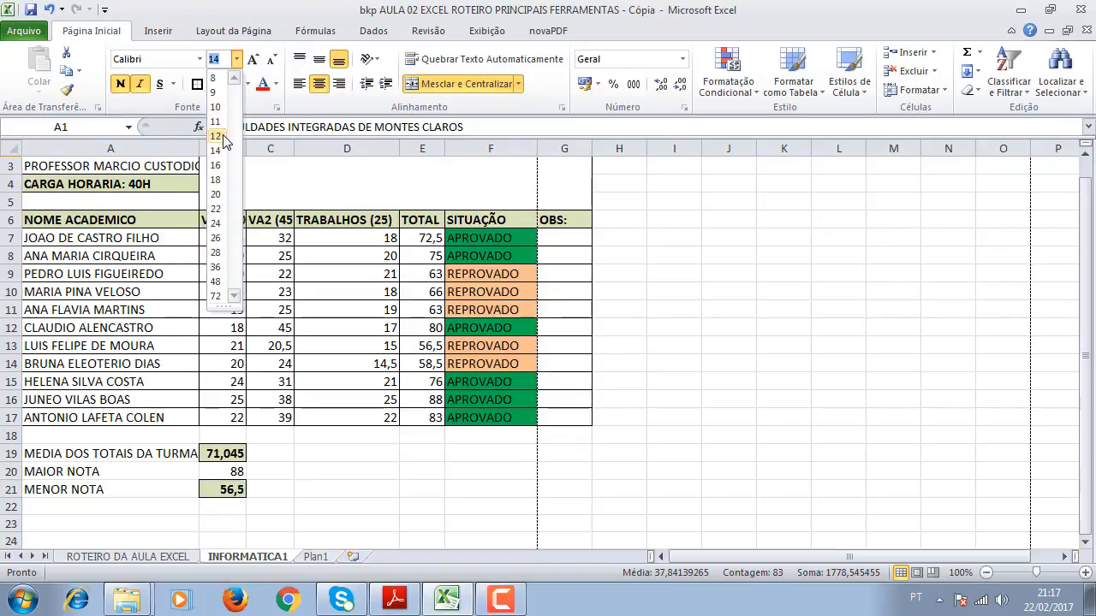
left_click(223, 137)
left_click(676, 238)
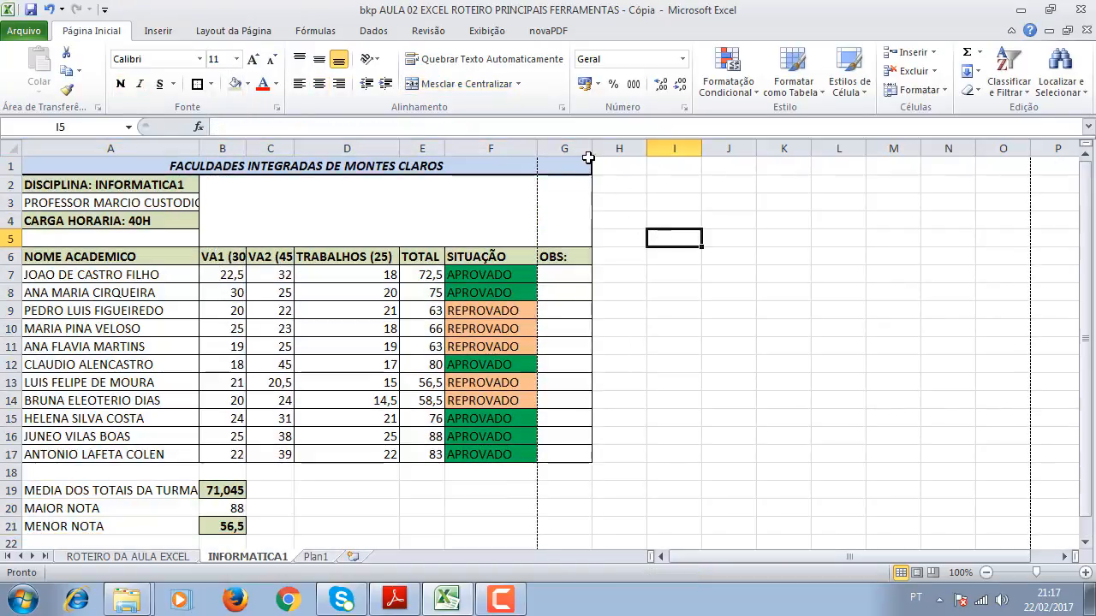
- Narrow the OBS: column and set custom page margins to 0,5 top and bottom, 0,2 left and 0,25 right
mouse_move(589, 147)
left_mouse_down()
mouse_move(553, 151)
mouse_move(575, 159)
left_mouse_up()
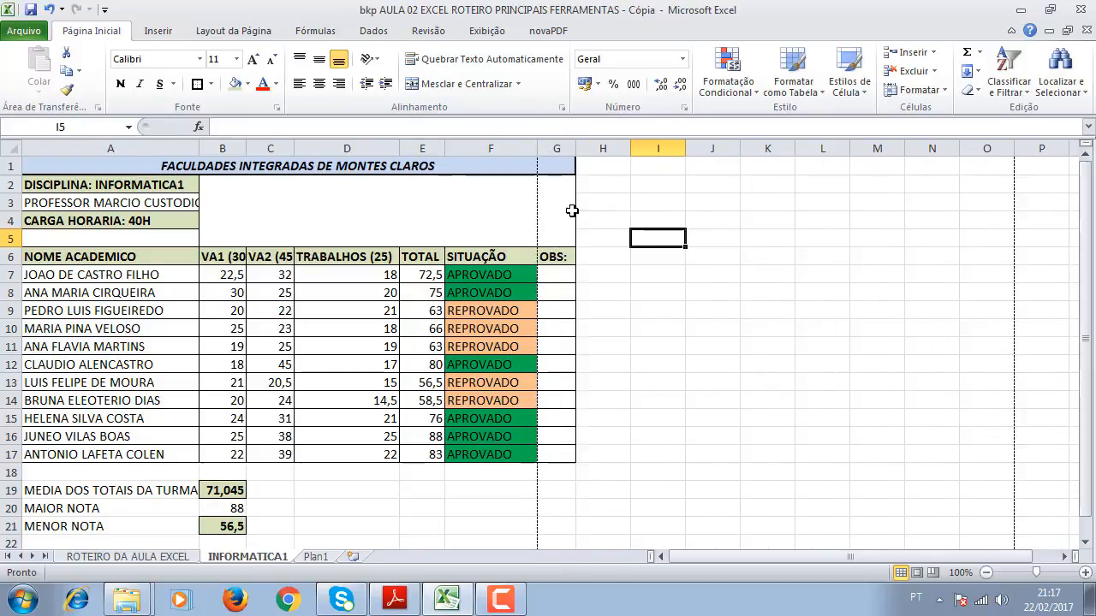
left_click(227, 33)
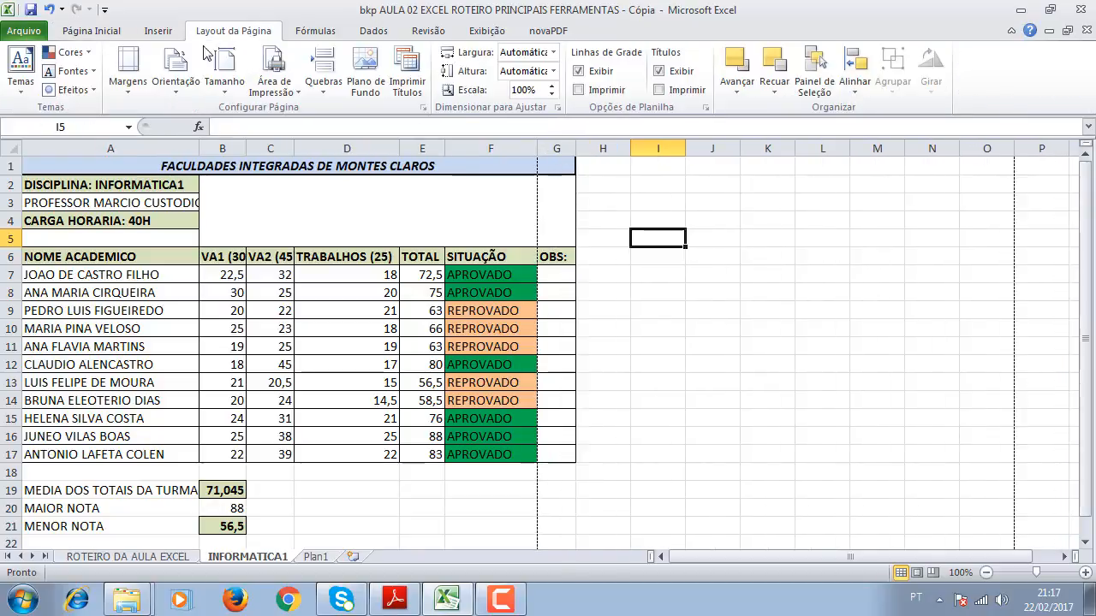
left_click(130, 85)
left_click(171, 294)
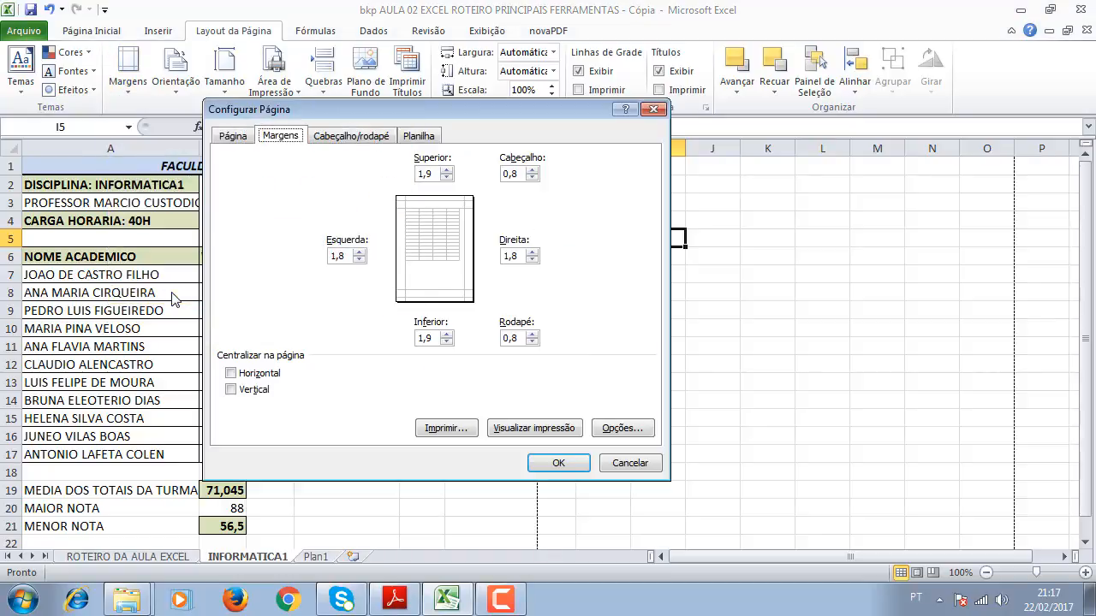
left_click(430, 175)
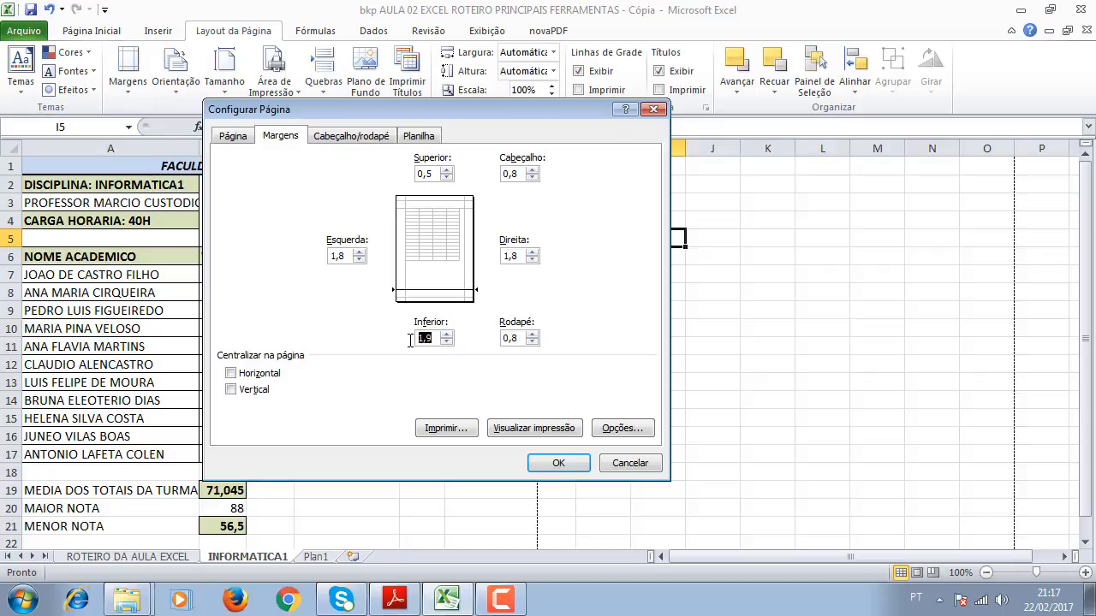
left_click(342, 257)
double_click(340, 257)
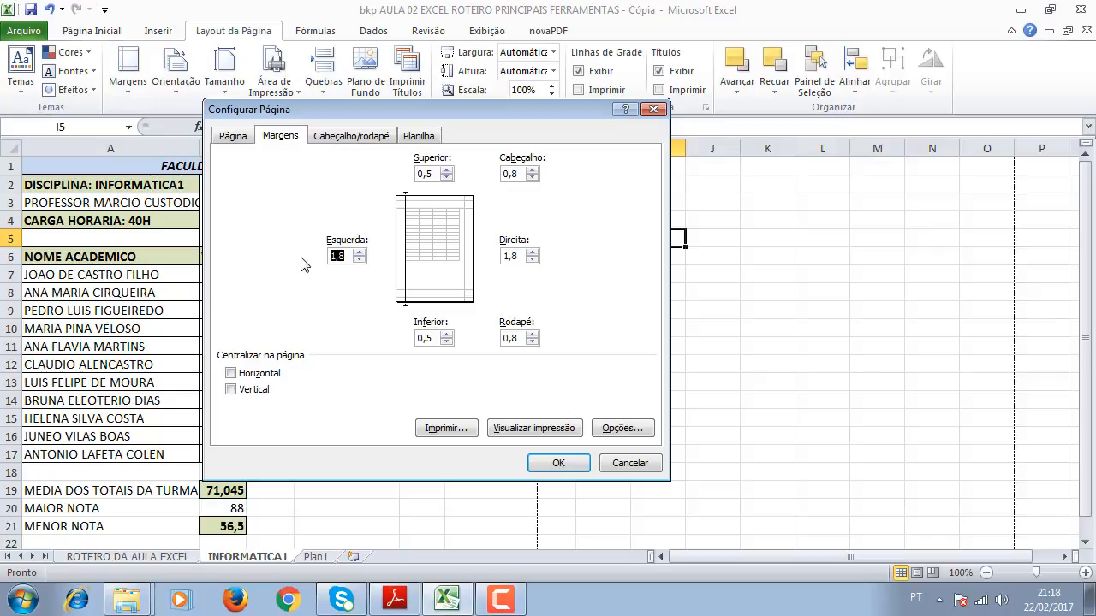
double_click(521, 256)
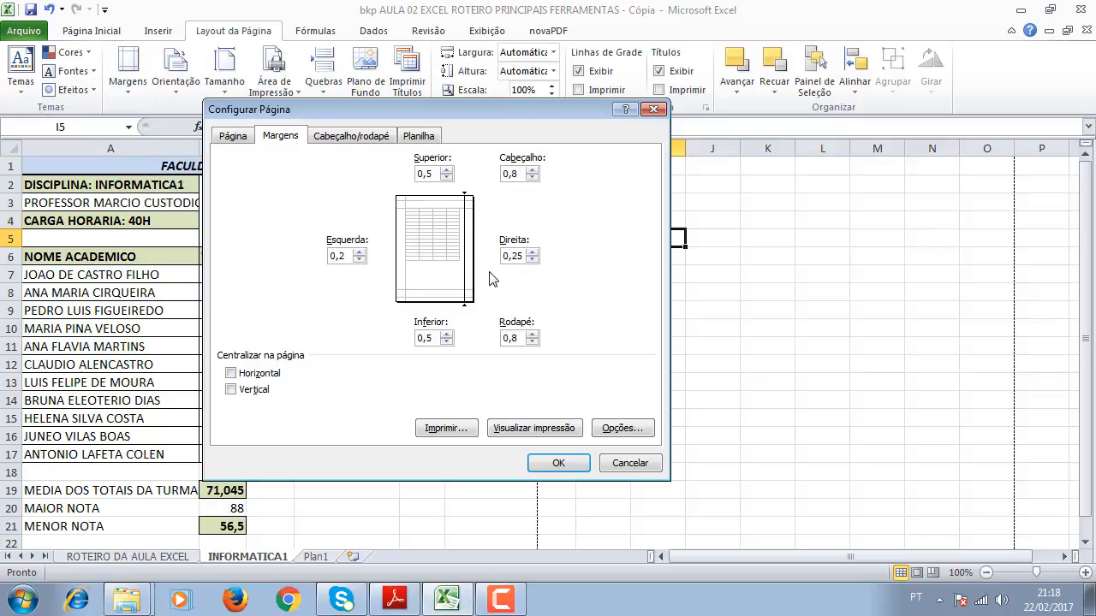
left_click(563, 460)
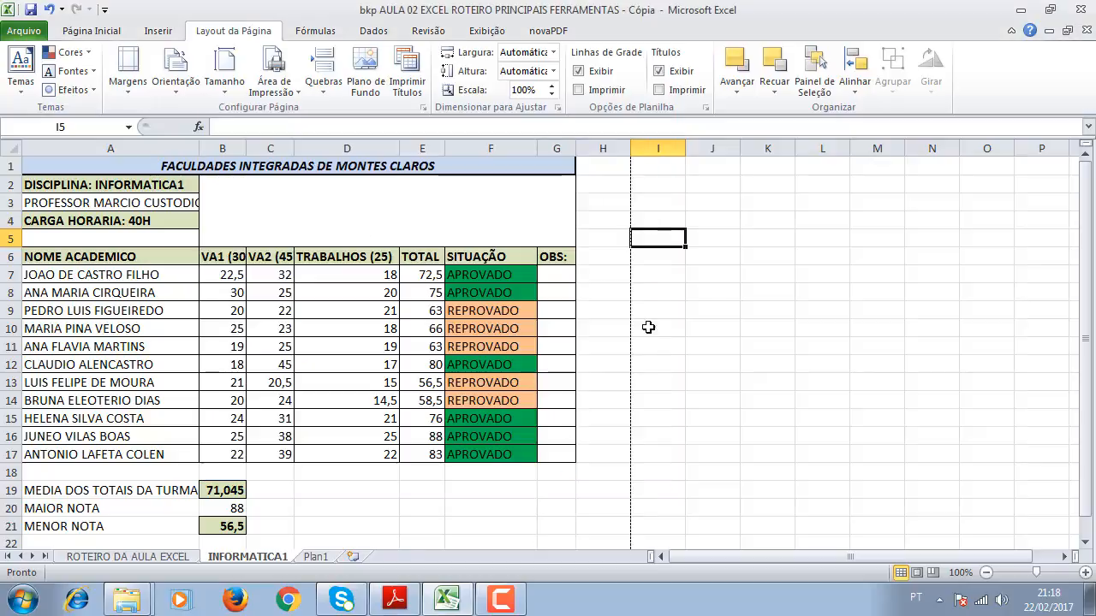
left_click(723, 307)
- Check the page break lines and the last custom margin setting, and view the print preview of INFORMATICA1
scroll(624, 307, "down", 14)
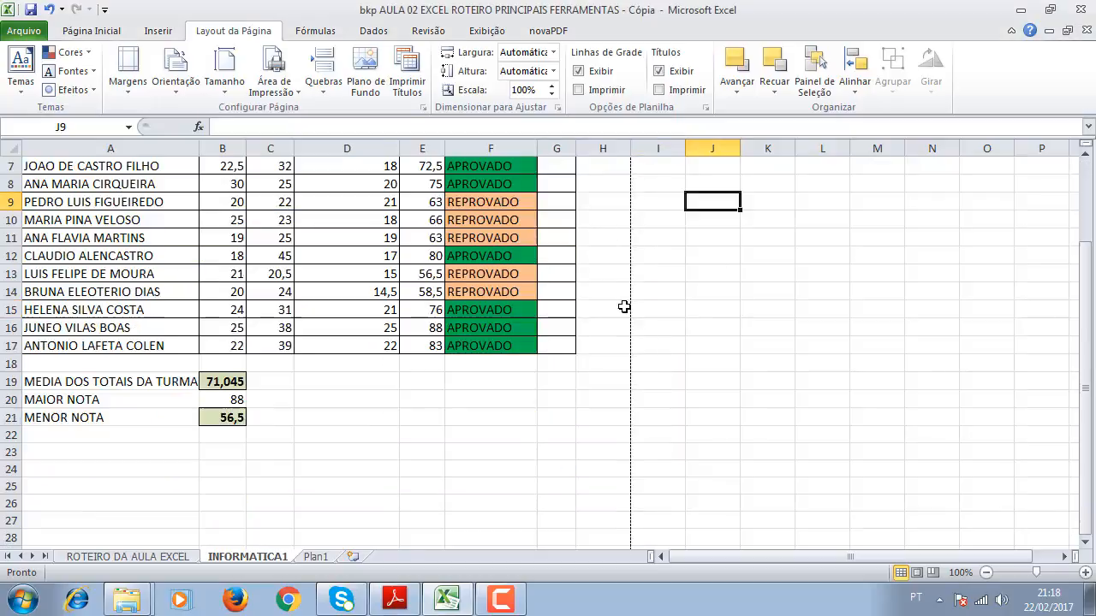
scroll(629, 325, "up", 14)
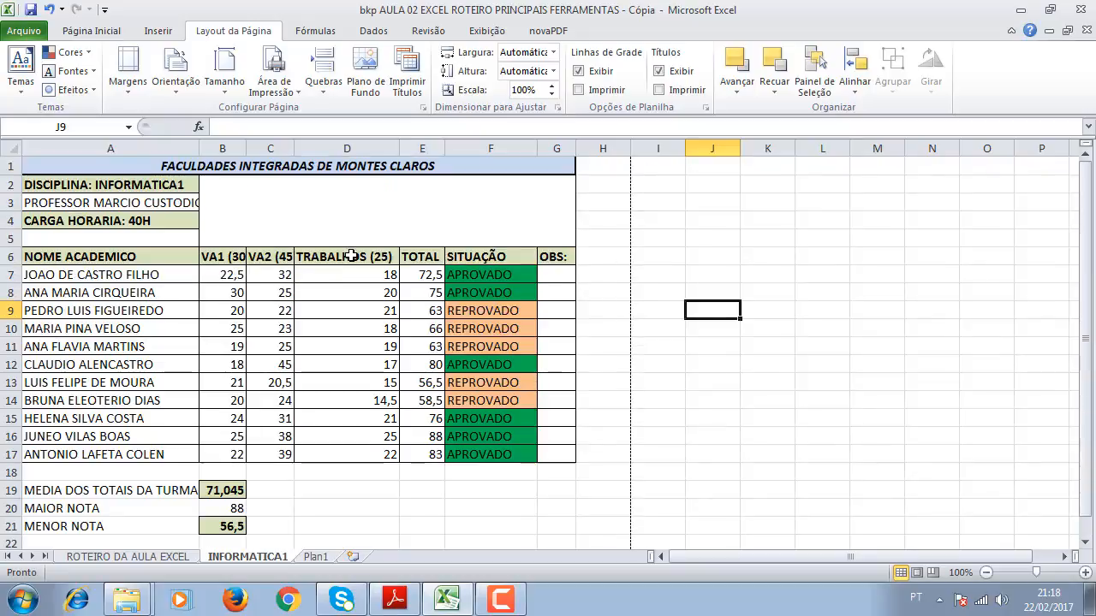
left_click(128, 68)
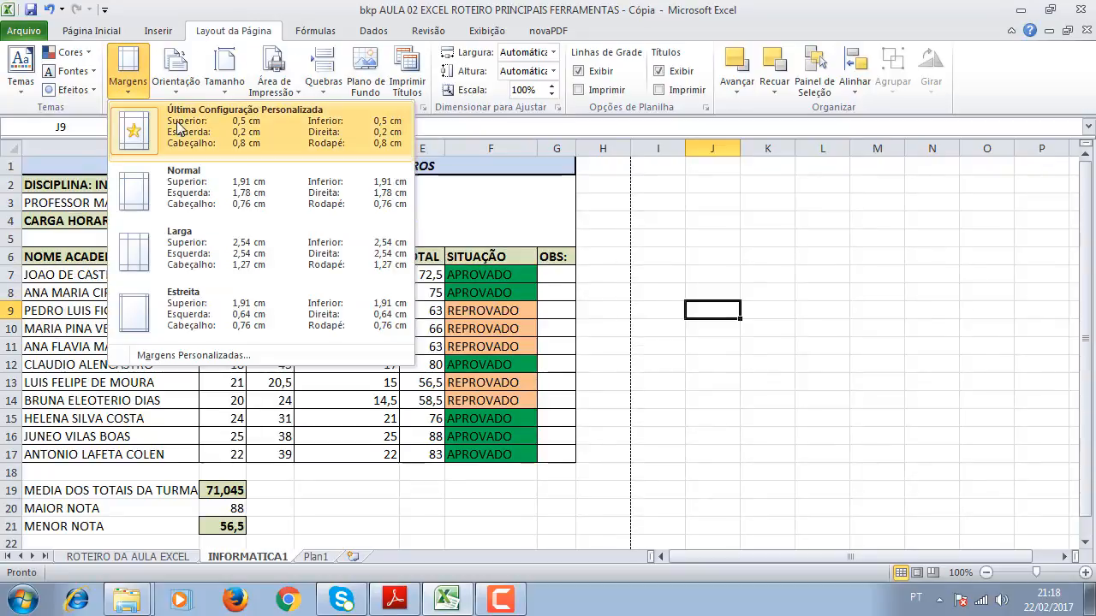
left_click(797, 312)
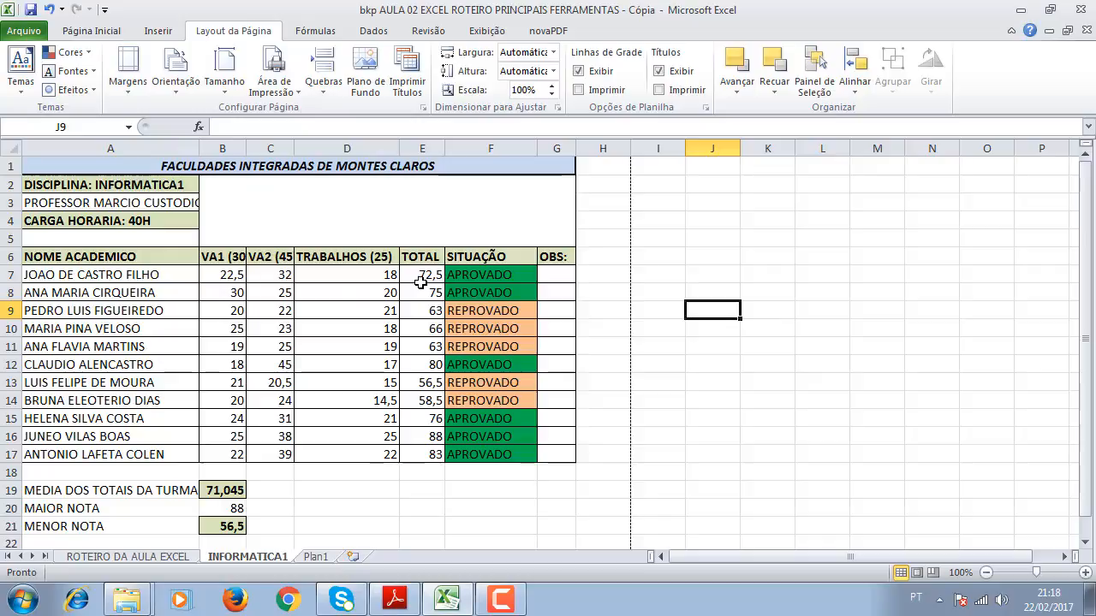
scroll(220, 317, "down", 12)
scroll(220, 318, "up", 12)
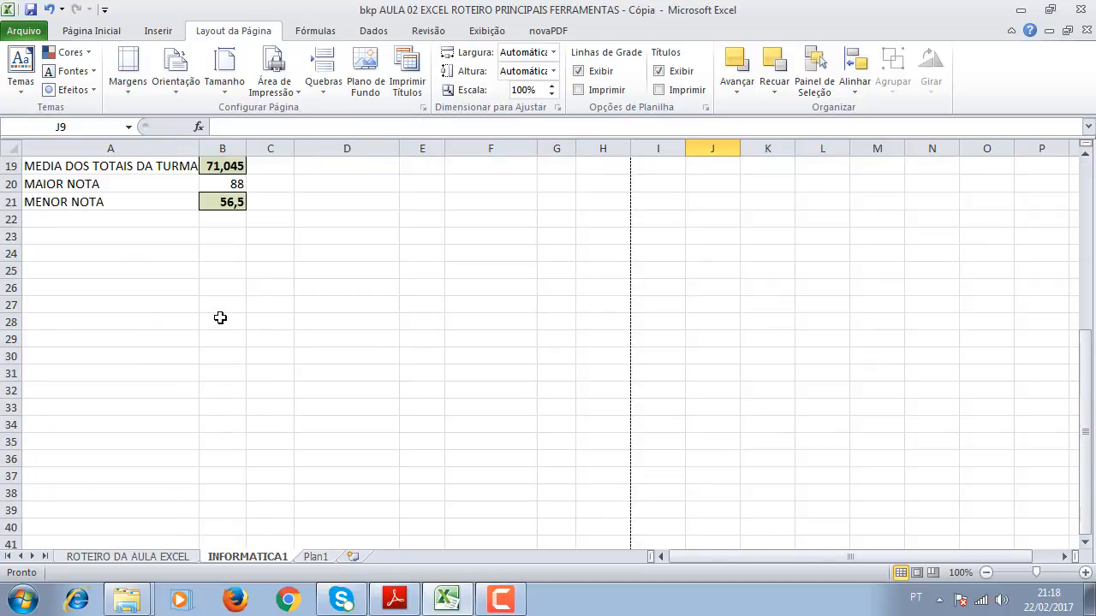
left_click(38, 32)
left_click(48, 256)
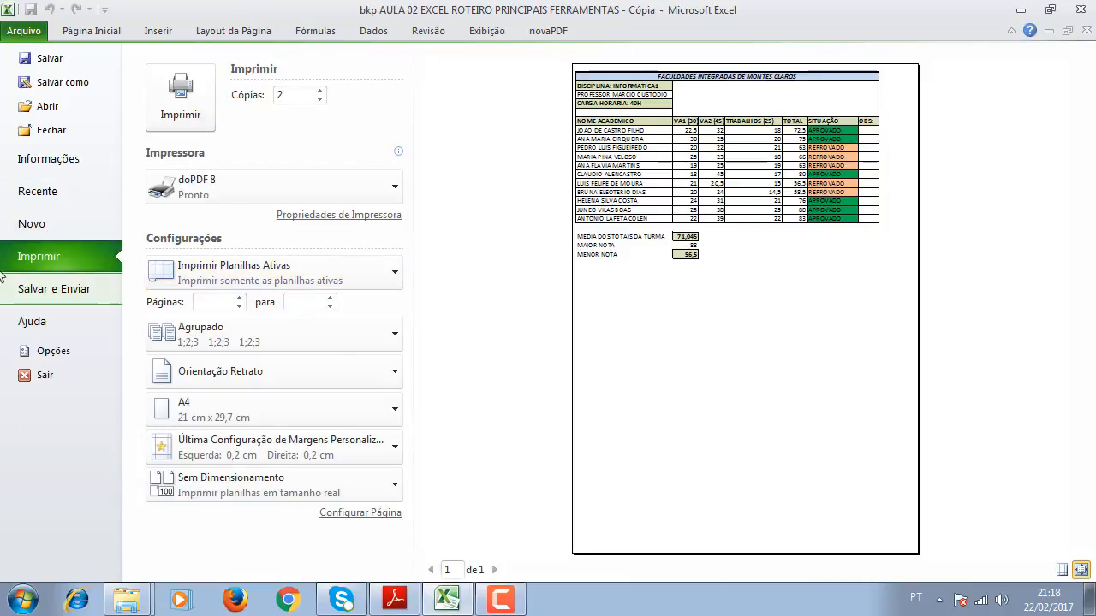
- Change the page orientation to Paisagem and view the sheet in print preview
left_click(229, 33)
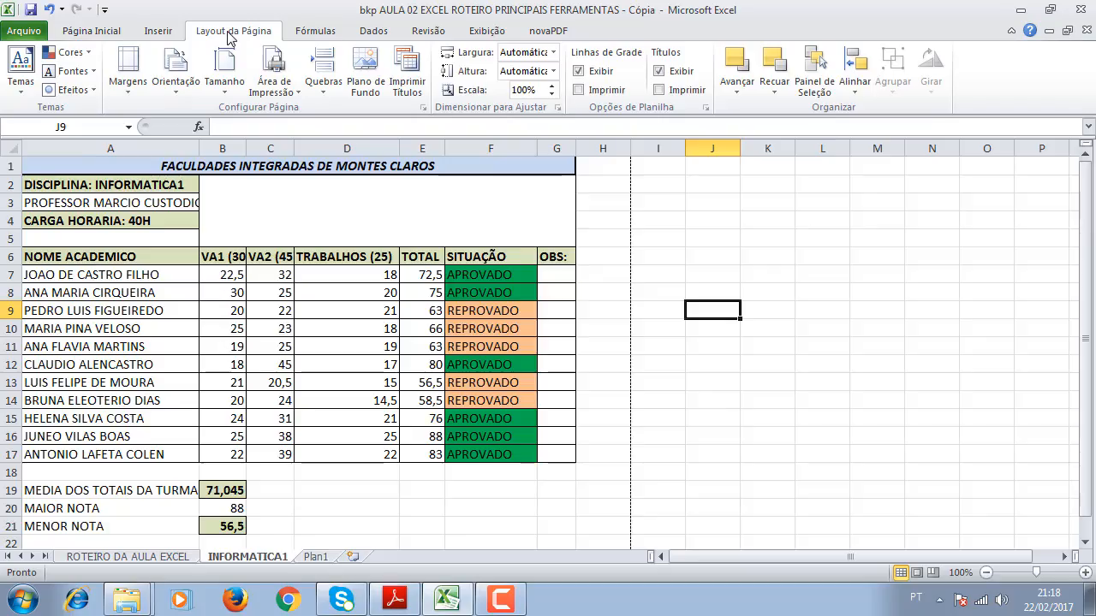
left_click(176, 82)
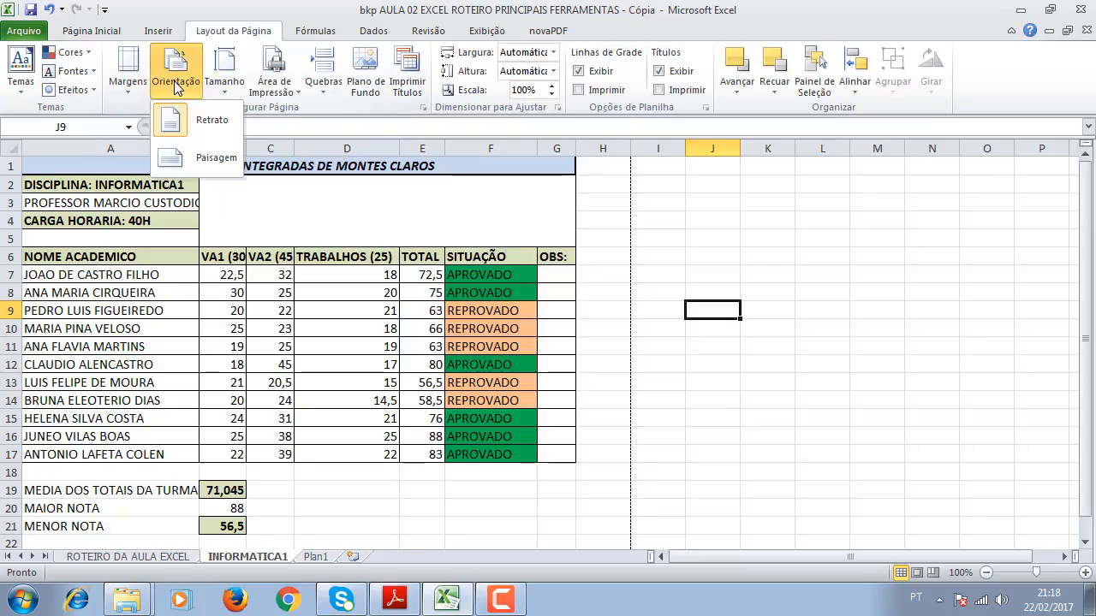
left_click(205, 163)
scroll(849, 321, "down", 12)
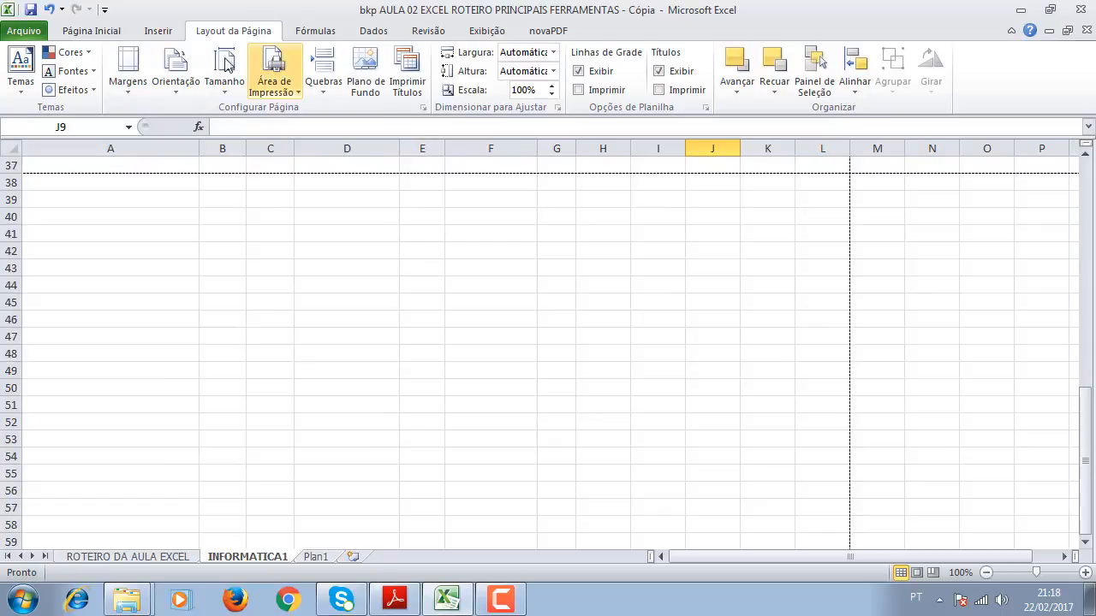
left_click(24, 30)
left_click(43, 254)
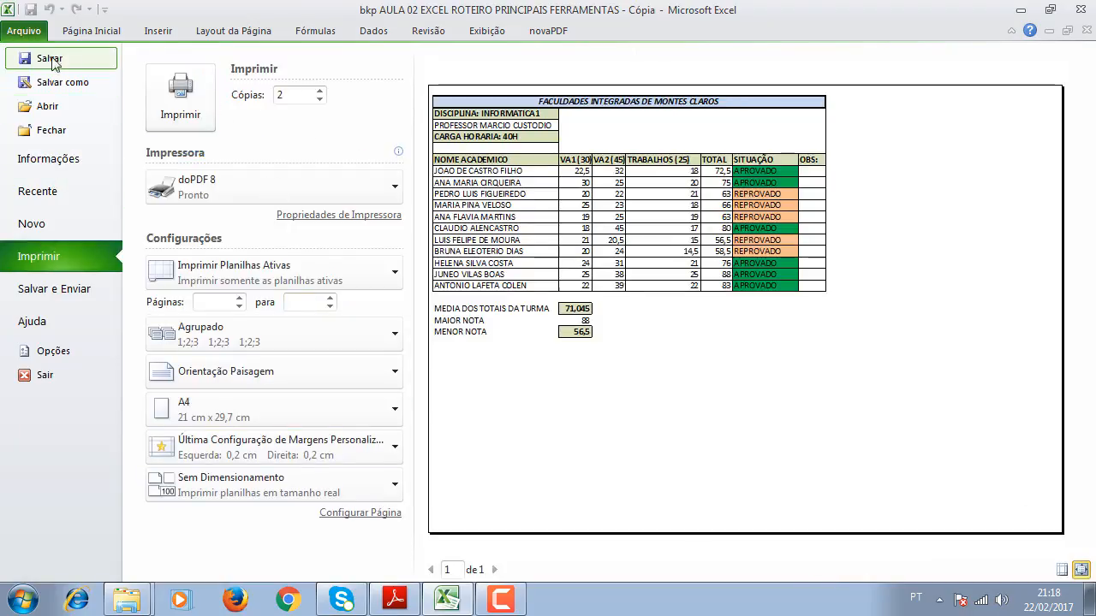
- Return the page orientation to Retrato and go back to the start of the grade table
left_click(229, 30)
left_click(177, 77)
left_click(196, 115)
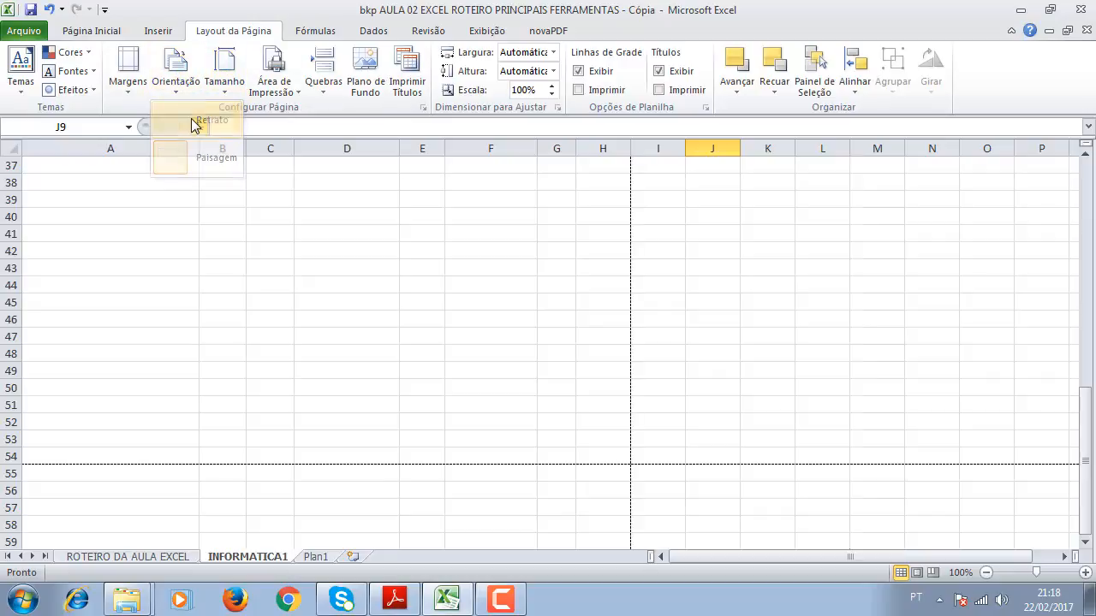
scroll(303, 196, "up", 5)
scroll(303, 196, "up", 7)
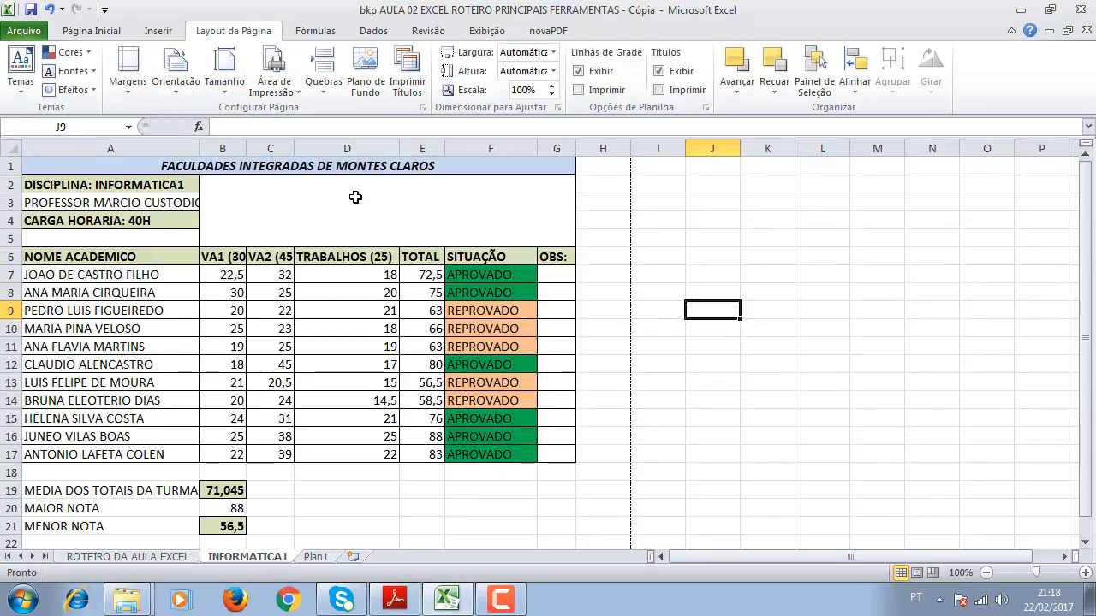
left_click(635, 231)
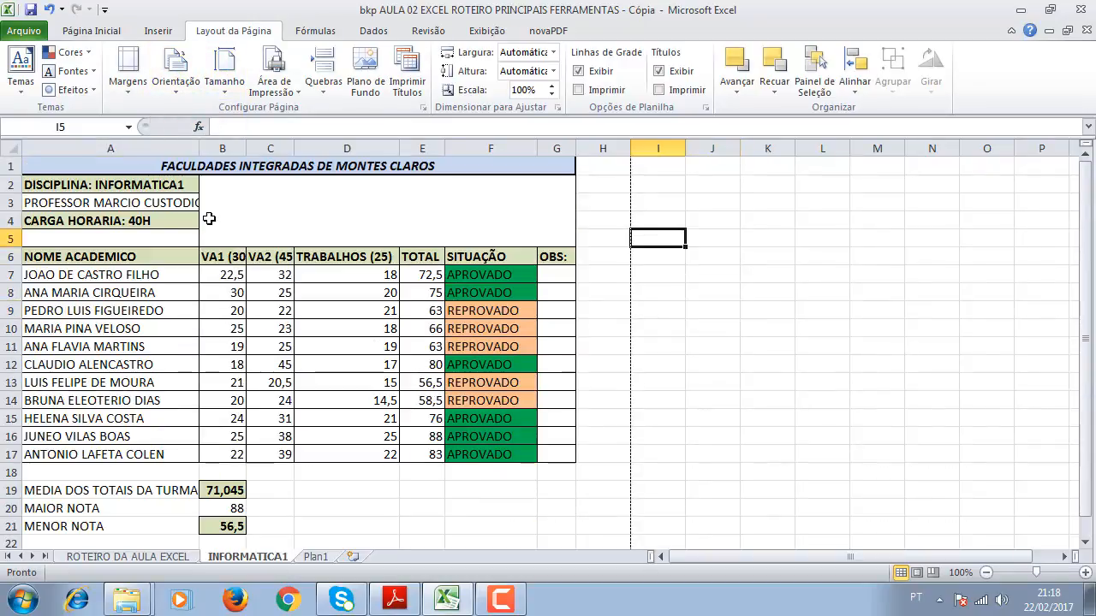
- Print the INFORMATICA1 sheet with the doPDF 8 printer
left_click(24, 31)
left_click(60, 256)
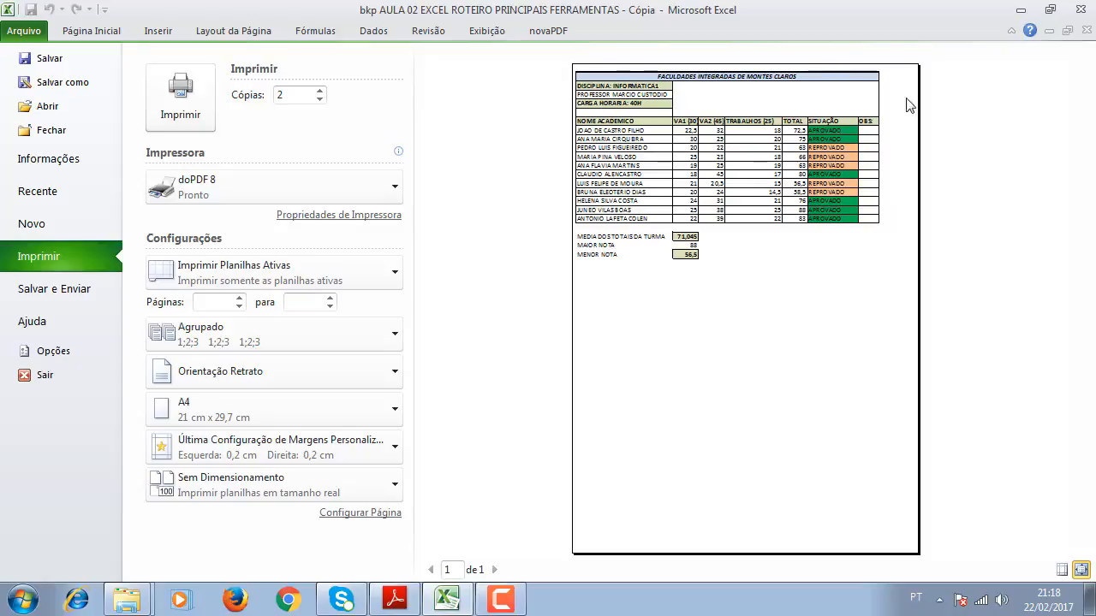
left_click(201, 185)
left_click(200, 186)
left_click(201, 87)
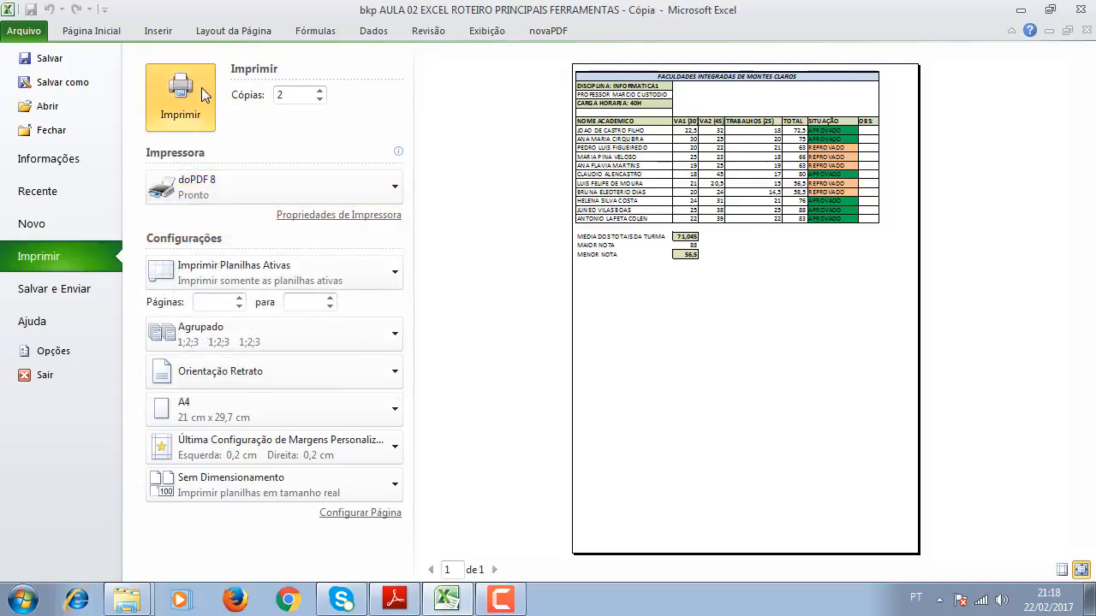
- Choose the desktop folder OUTROS\12017\INFORMATICA BASICA\EXCEL as the location for the PDF
left_click(401, 57)
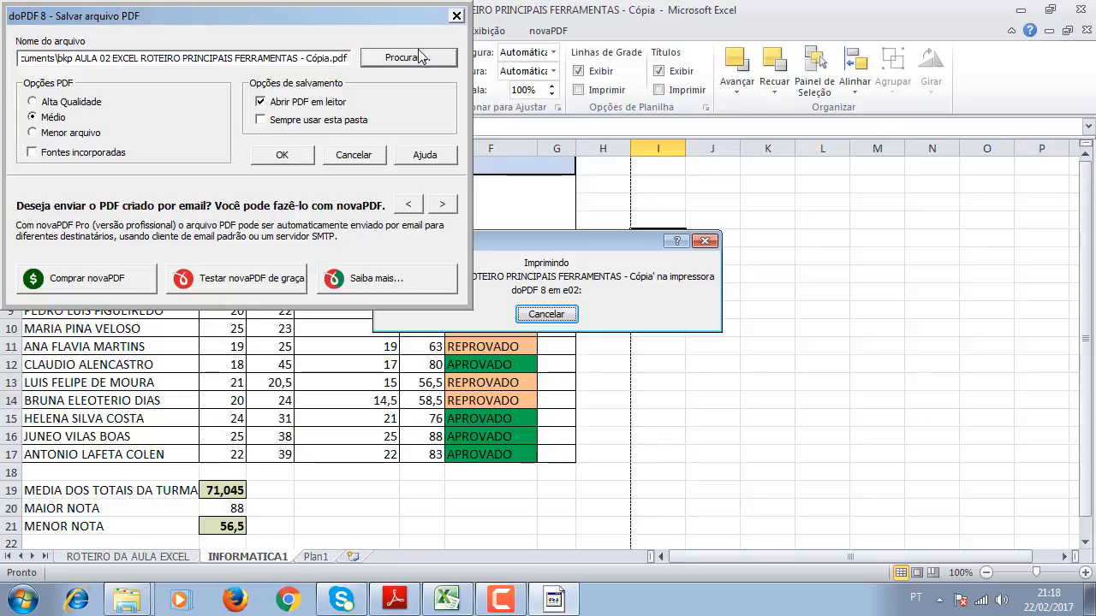
left_click(96, 148)
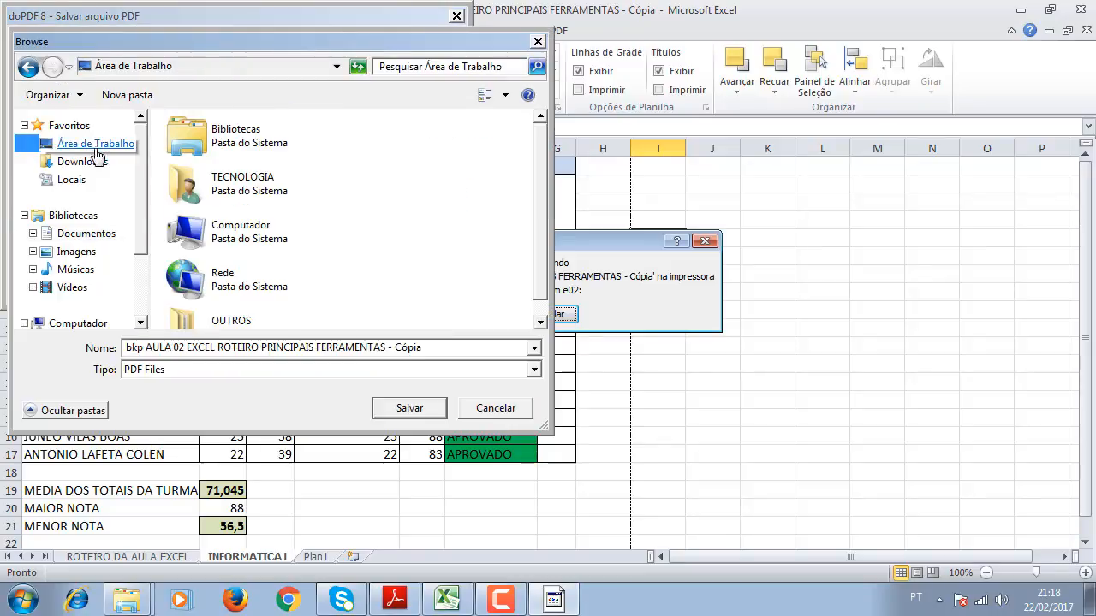
left_click(266, 183)
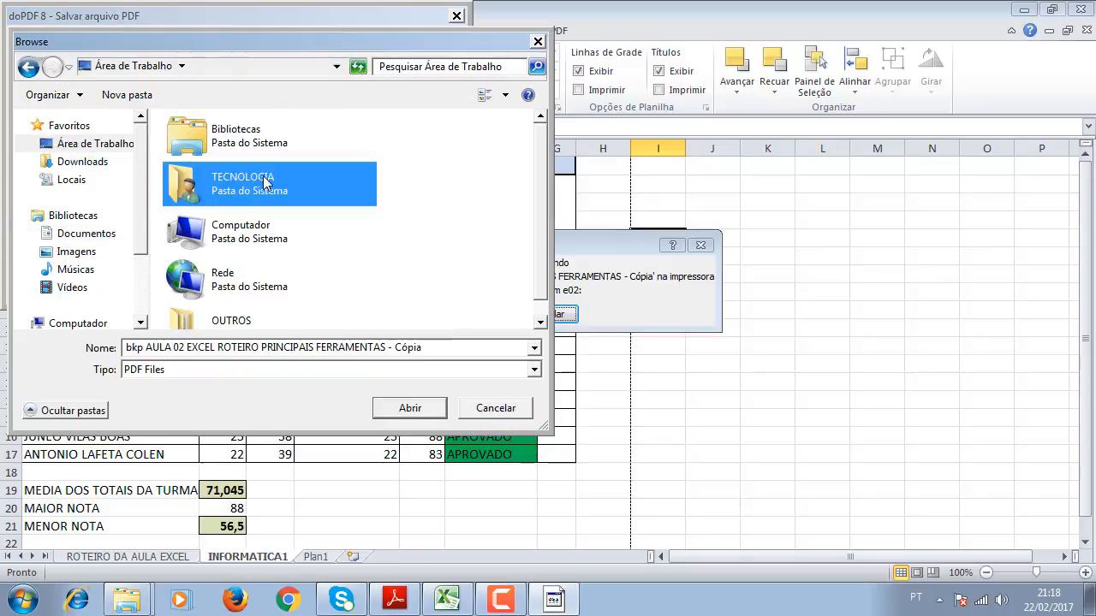
key("o")
key("Return")
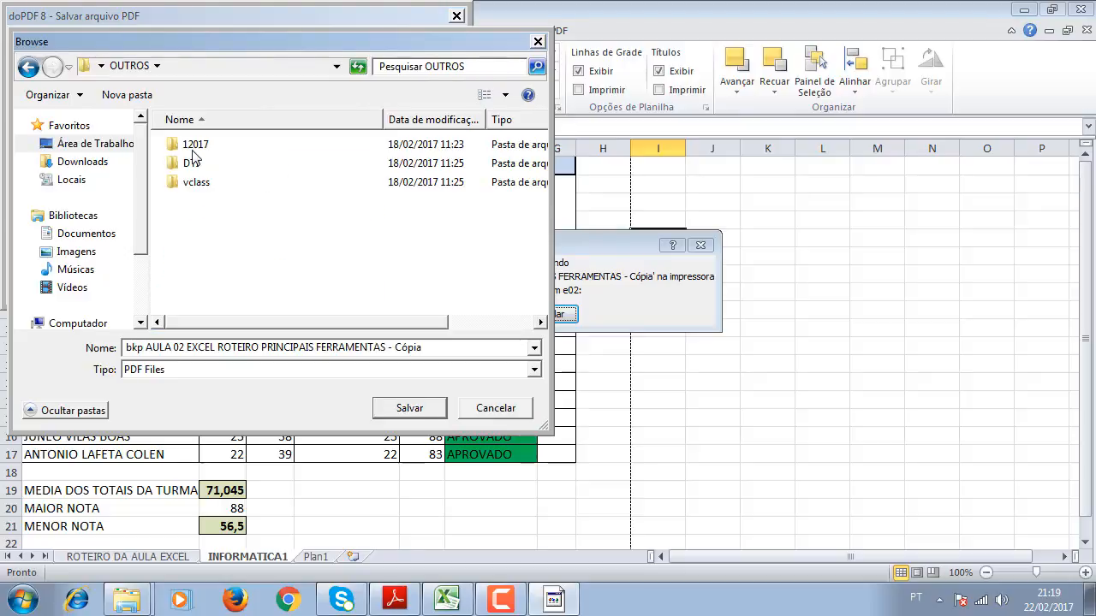
double_click(196, 147)
double_click(261, 147)
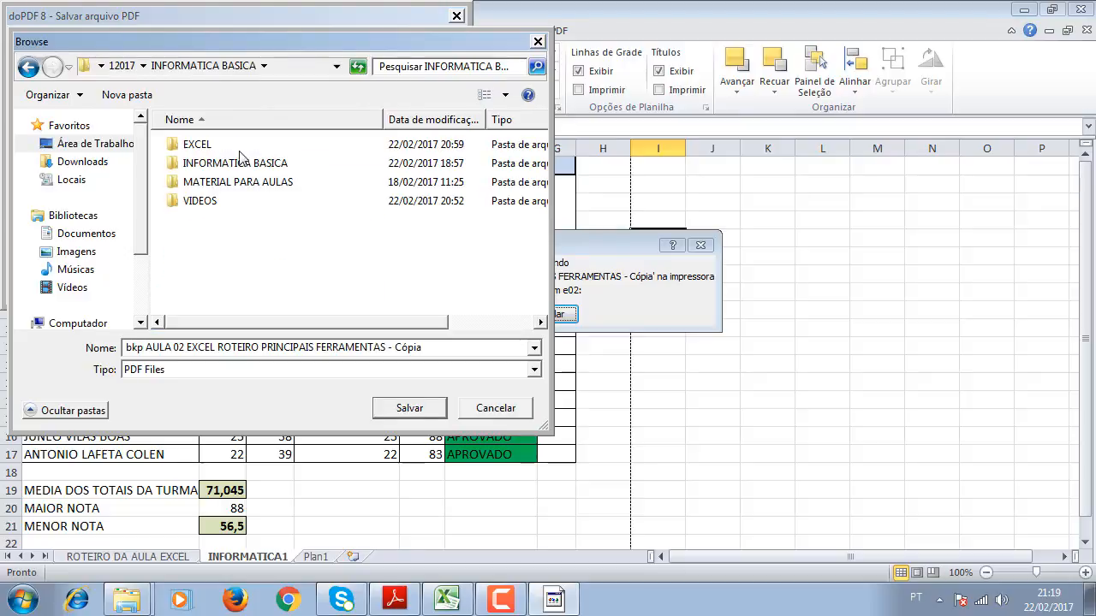
double_click(209, 146)
- Name the PDF "PARA IMPRESSAO- Cópia", save it in the chosen folder and create it with the current PDF options
left_click(248, 351)
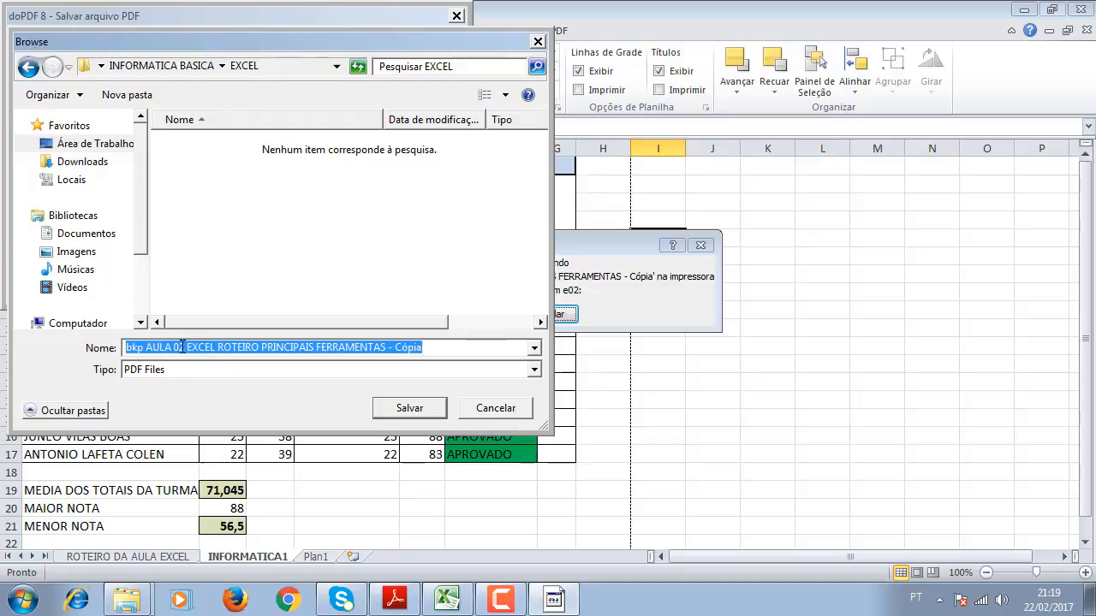
left_click(179, 347)
left_click_drag(385, 347, 125, 348)
type("PARA IMPRE")
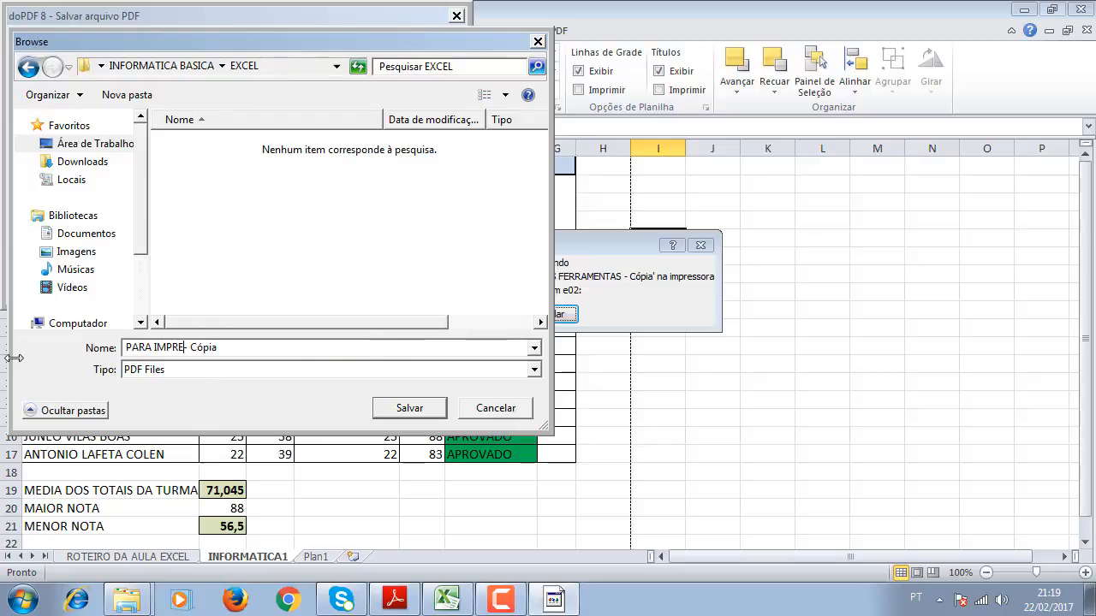
type("SSAO")
left_click(408, 410)
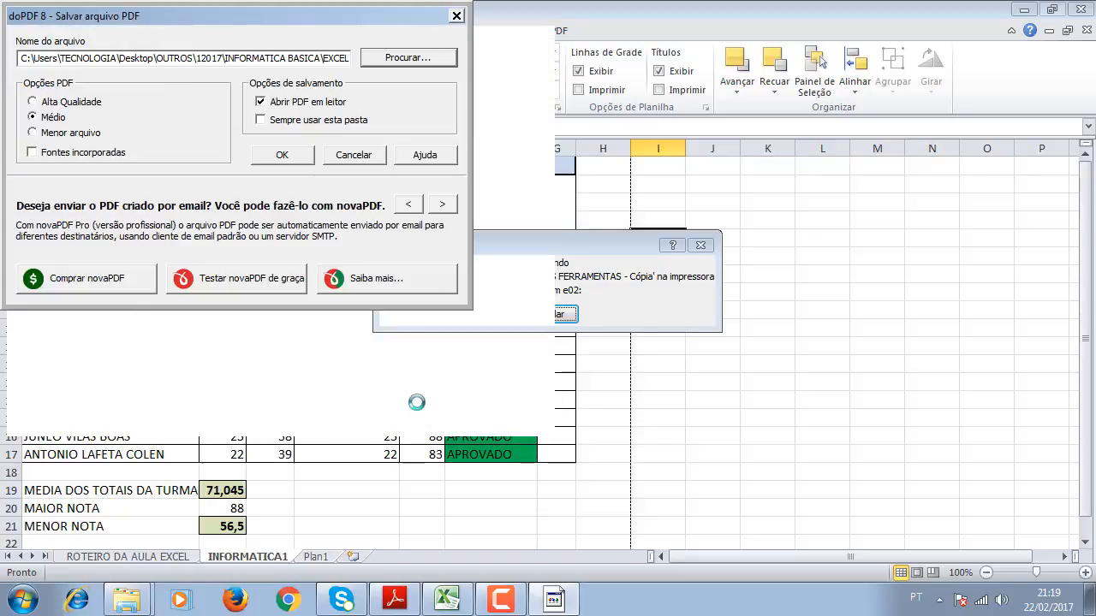
left_click(292, 161)
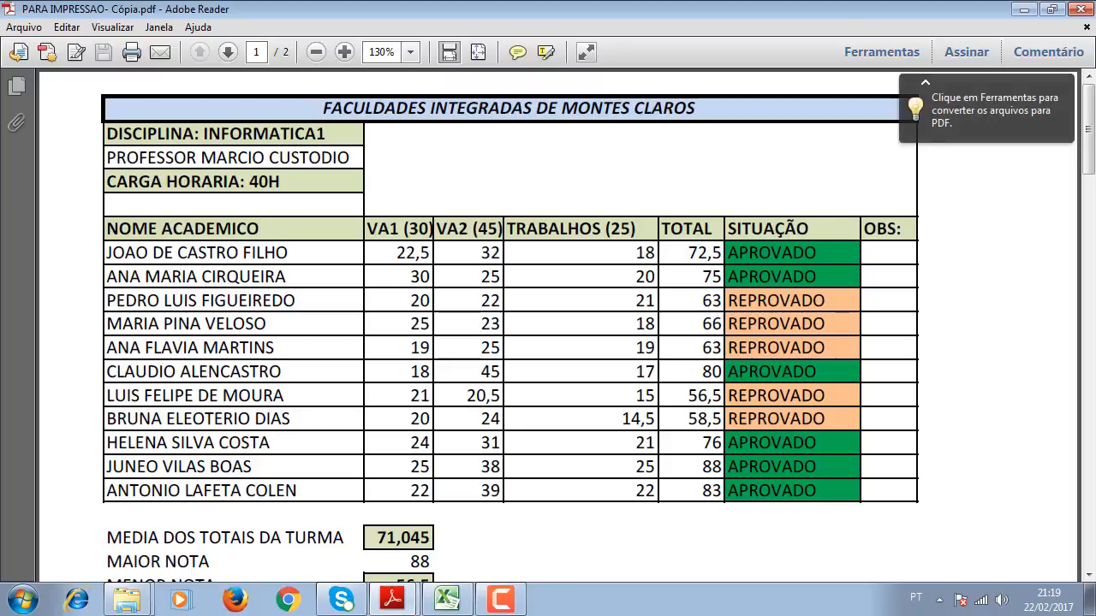
- Look through both pages of the generated PDF in Adobe Reader and return to the grade table
scroll(604, 262, "down", 10)
scroll(605, 266, "down", 10)
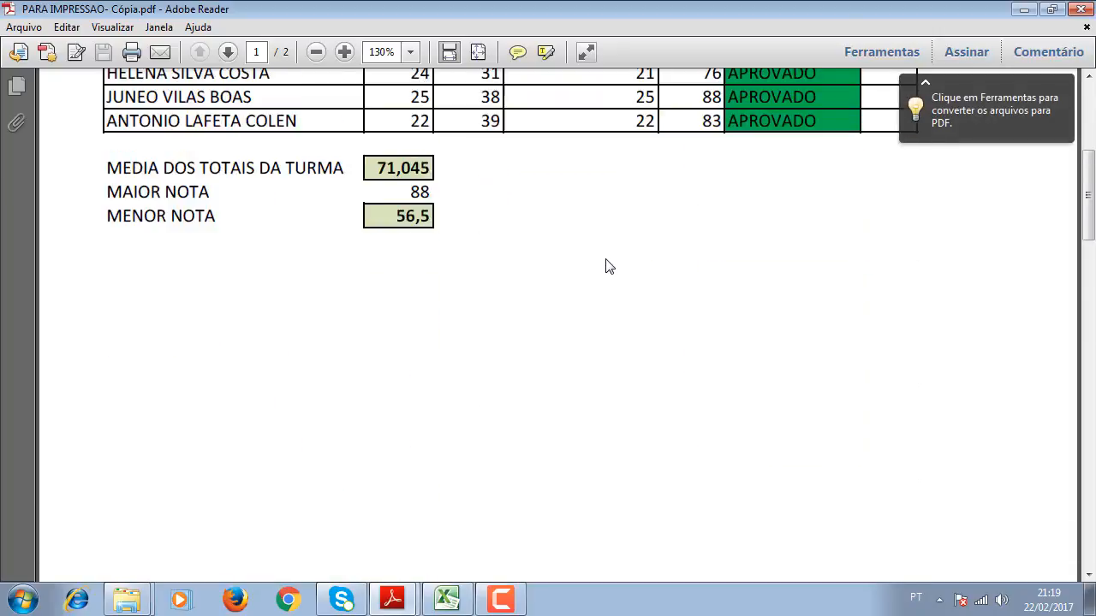
scroll(605, 267, "up", 4)
scroll(605, 266, "down", 15)
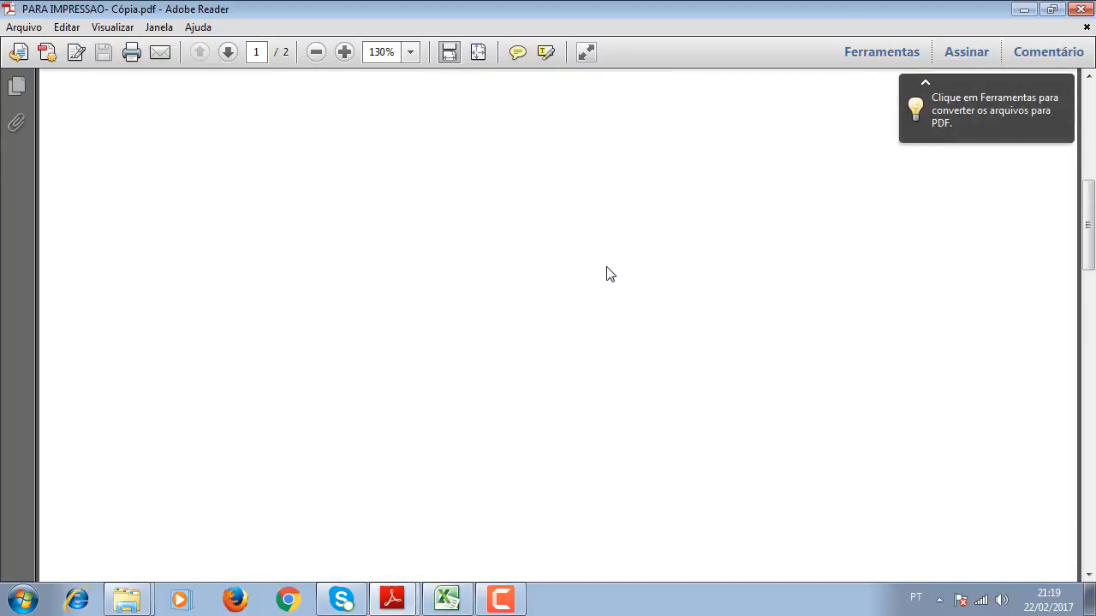
scroll(604, 270, "down", 5)
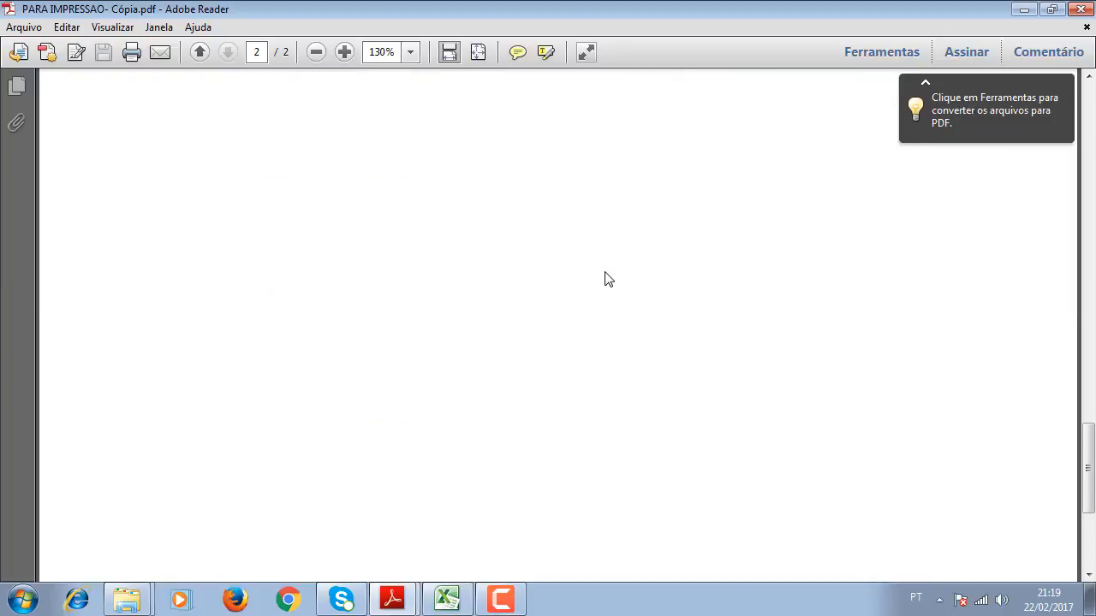
scroll(605, 272, "up", 10)
scroll(606, 277, "up", 12)
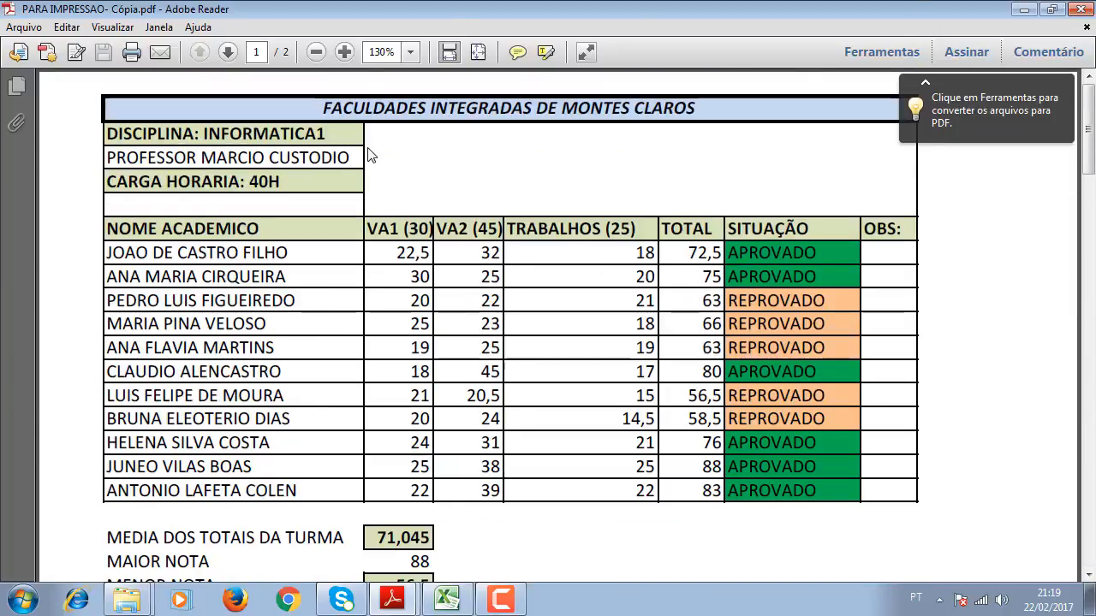
- Close the PDF and reopen "PARA IMPRESSAO- Cópia" from the EXCEL folder in Windows Explorer
left_click(1084, 10)
mouse_move(152, 606)
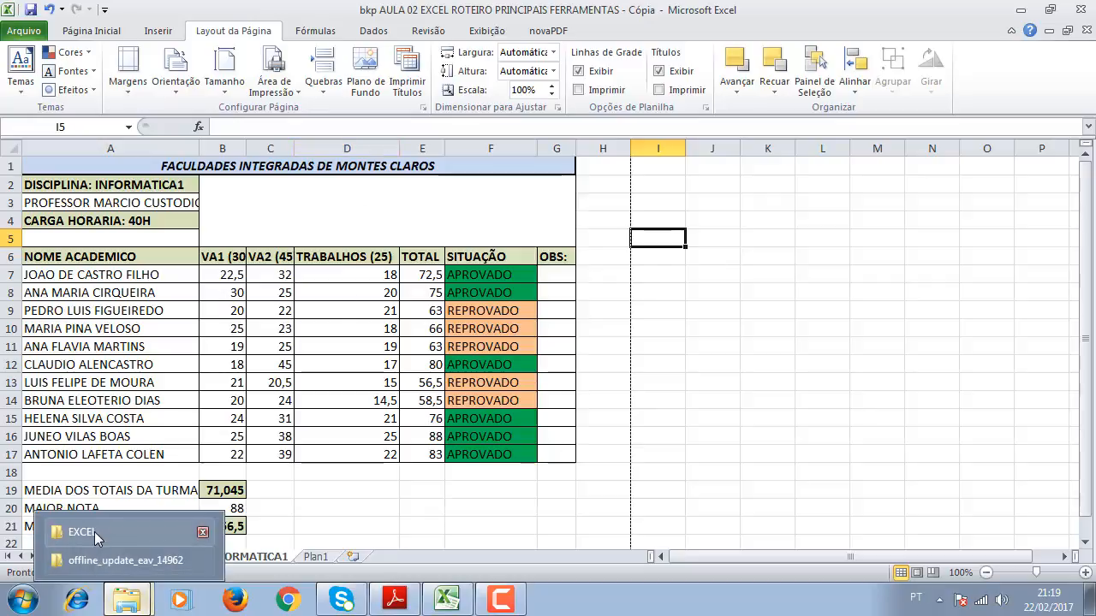
left_click(94, 533)
left_click(296, 178)
left_click(252, 196)
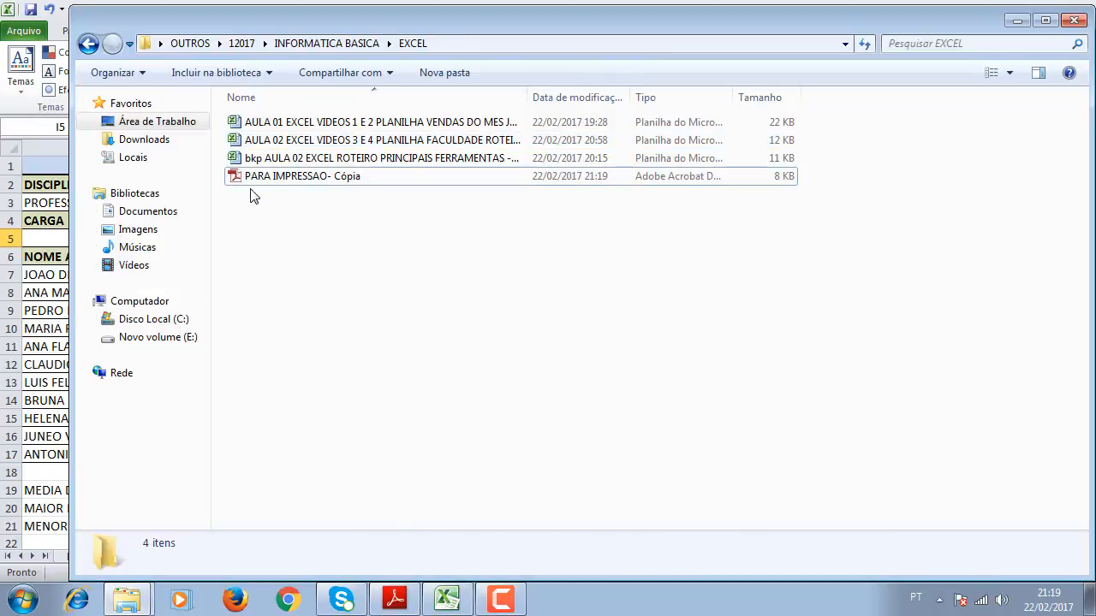
double_click(306, 178)
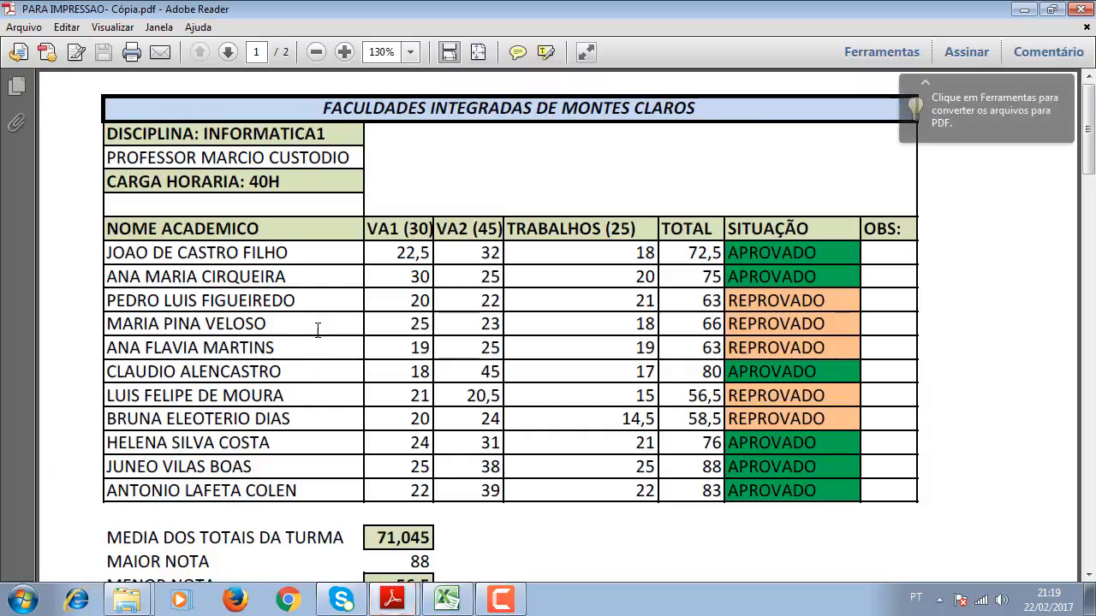
- Look through the reopened PDF from the grade table downwards, return to its beginning and close it
scroll(312, 350, "down", 5)
scroll(313, 349, "down", 8)
scroll(315, 350, "up", 12)
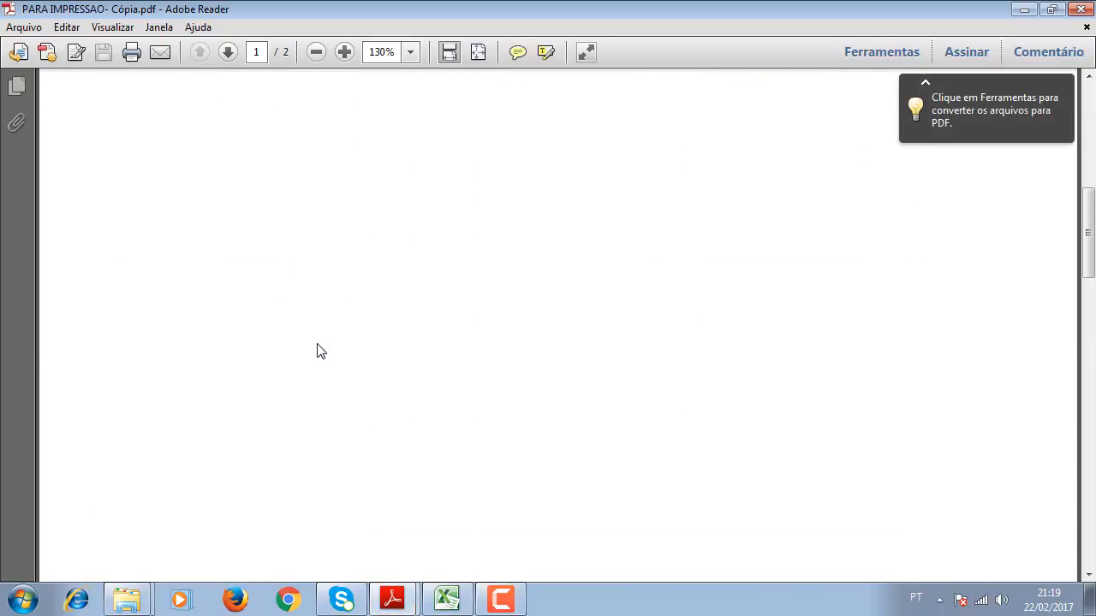
scroll(317, 352, "up", 1)
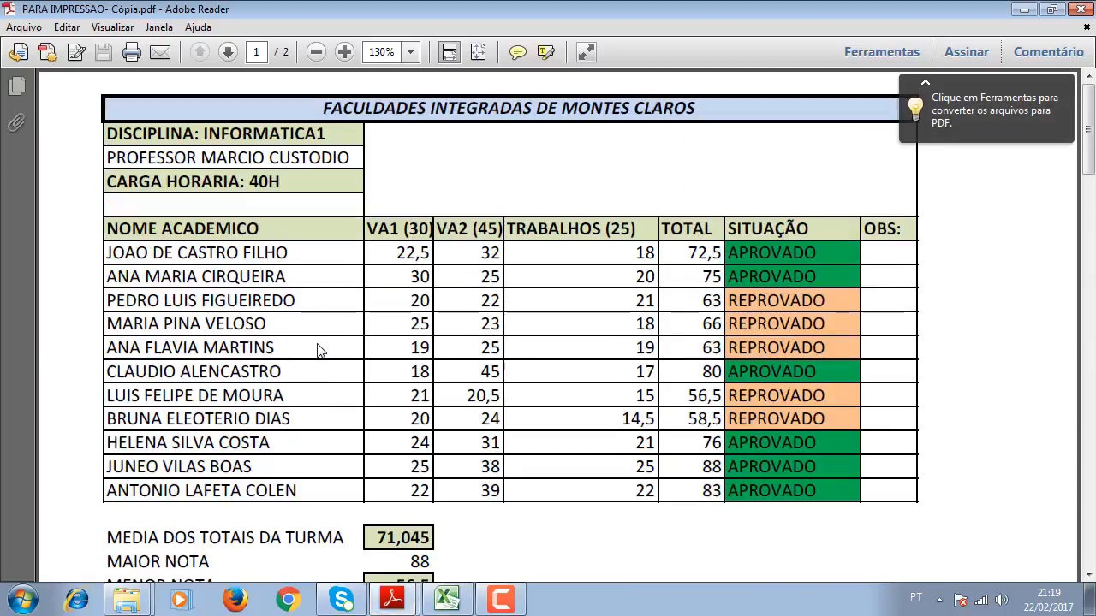
left_click(1082, 10)
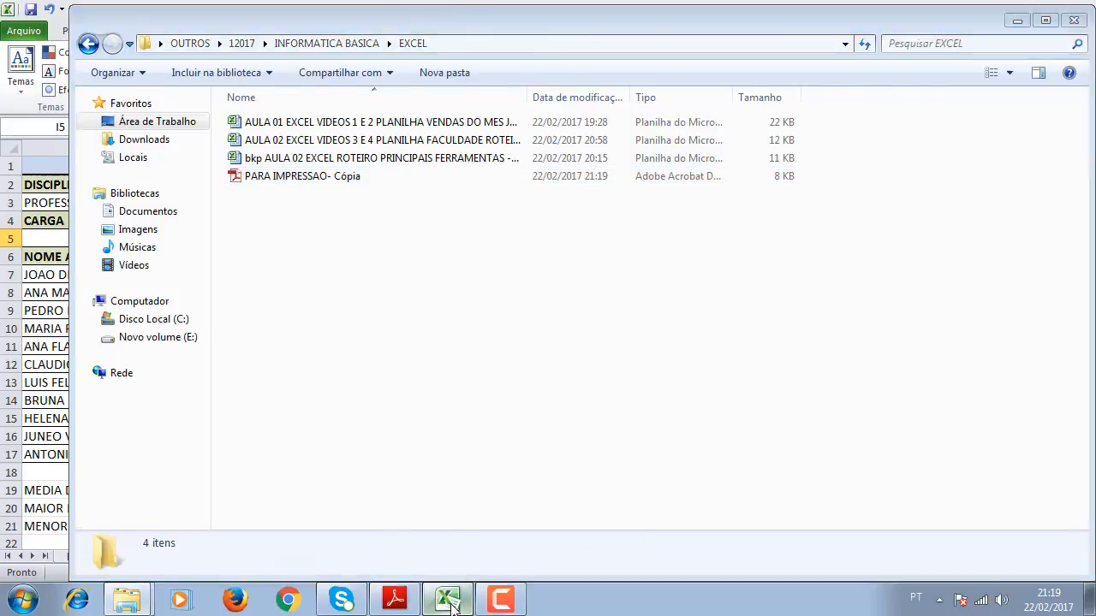
- Switch back to Excel, check the orientation item in the ROTEIRO DA AULA EXCEL list and return to the INFORMATICA1 sheet
left_click(446, 599)
left_click(762, 329)
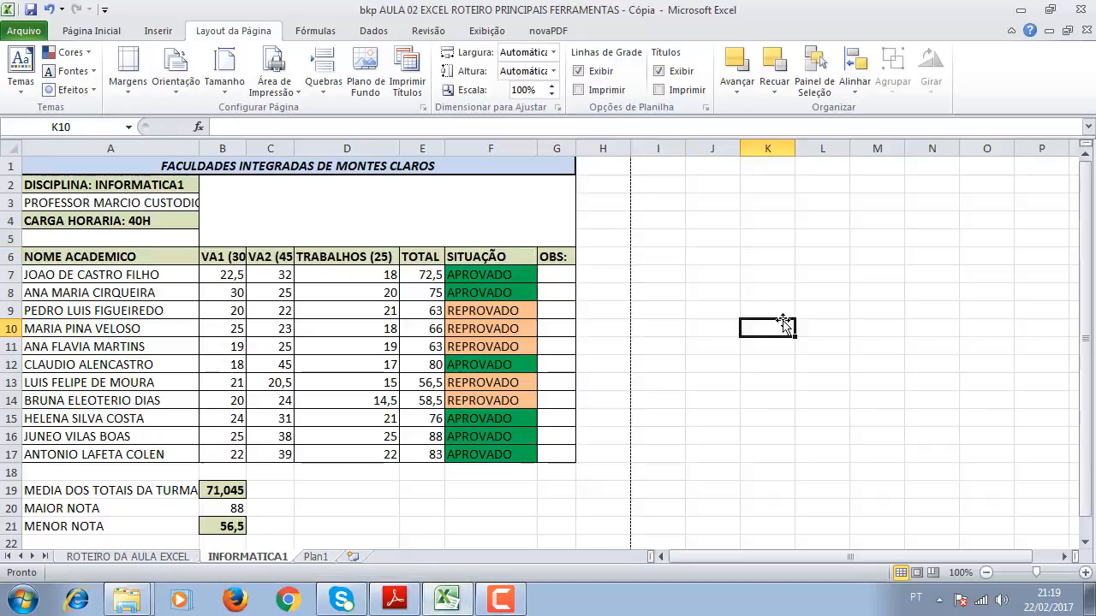
left_click(161, 557)
left_click(173, 360)
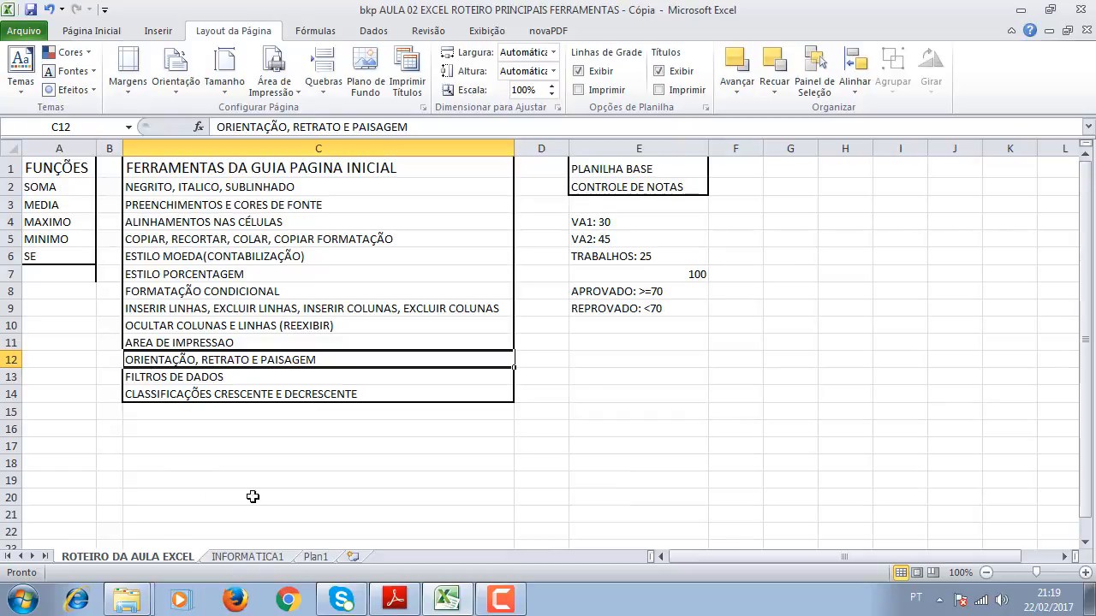
left_click(247, 557)
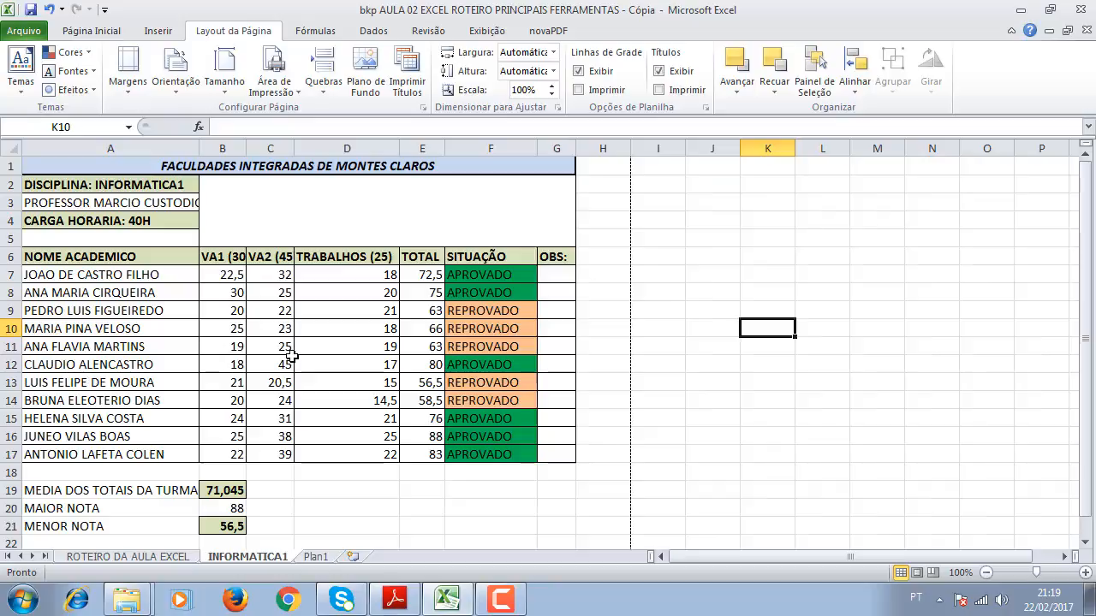
- Add data filters to the grade table's header row from NOME ACADEMICO to OBS: (A6:G6)
left_click_drag(53, 257, 552, 260)
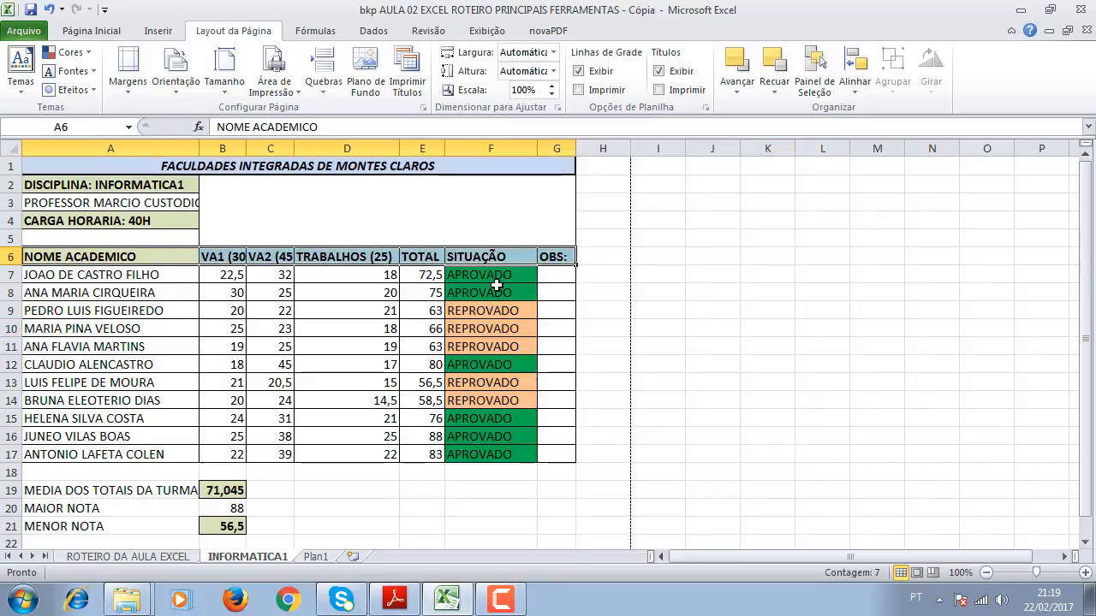
left_click(225, 315)
left_click_drag(53, 257, 570, 256)
left_click(381, 35)
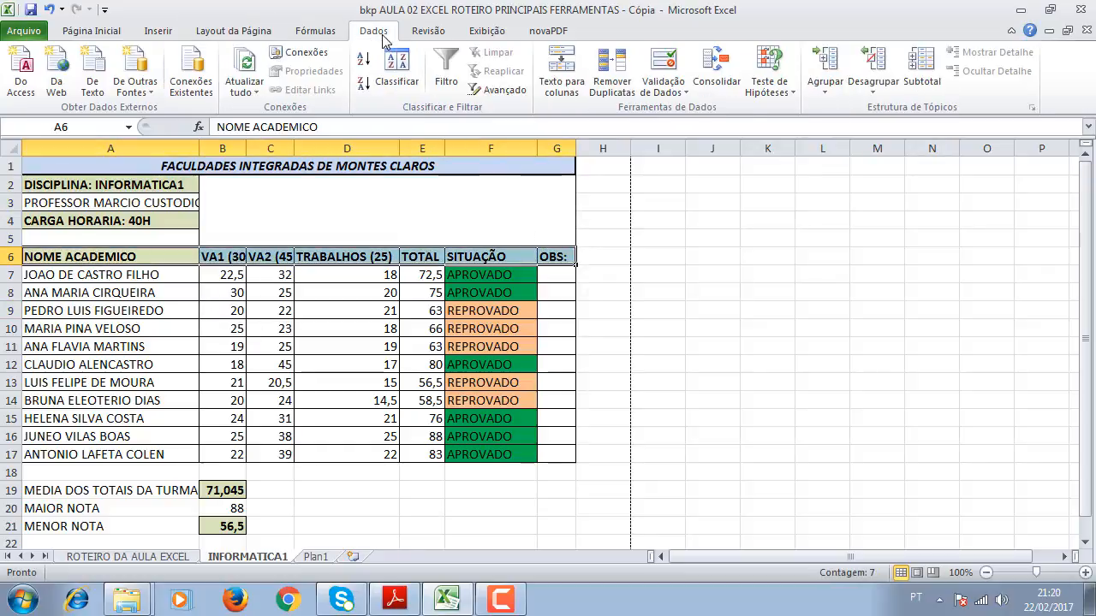
left_click(447, 73)
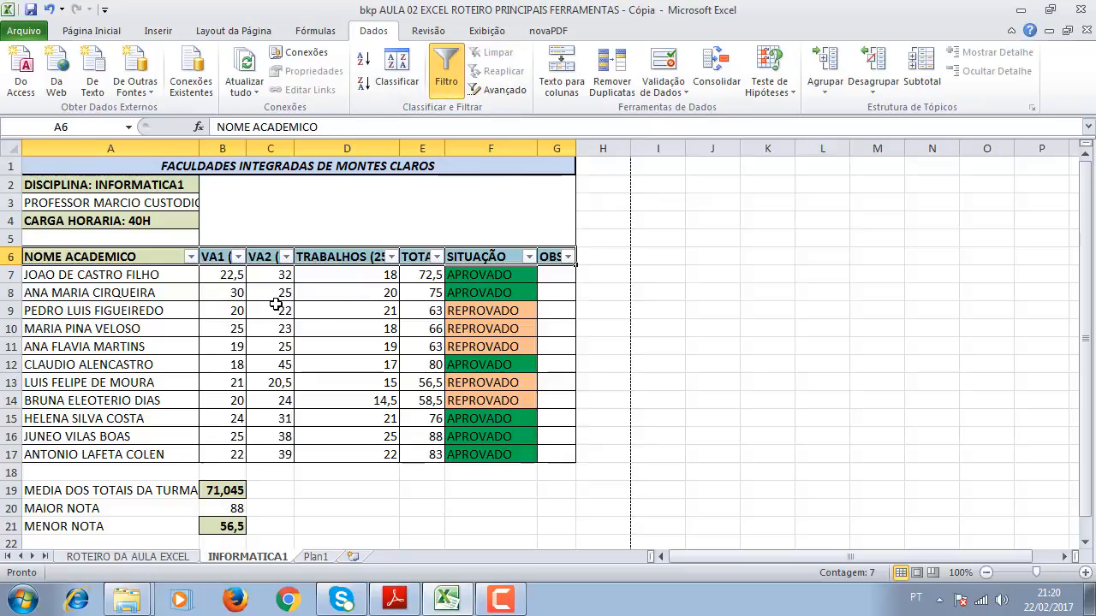
- Filter the SITUAÇÃO column to APROVADO only, and restore all of its entries
left_click(529, 257)
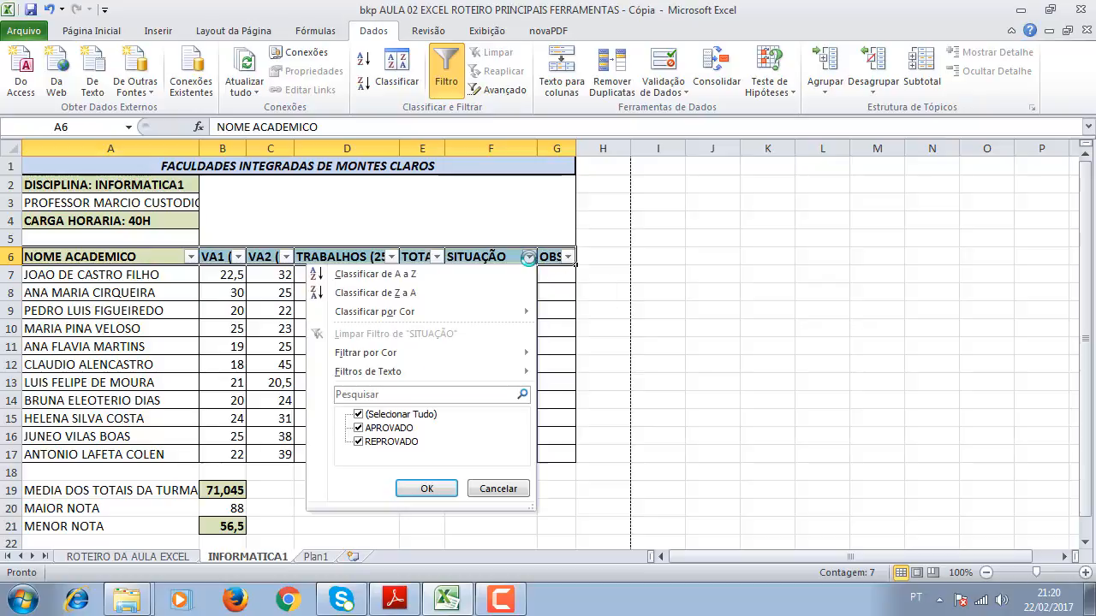
left_click(359, 415)
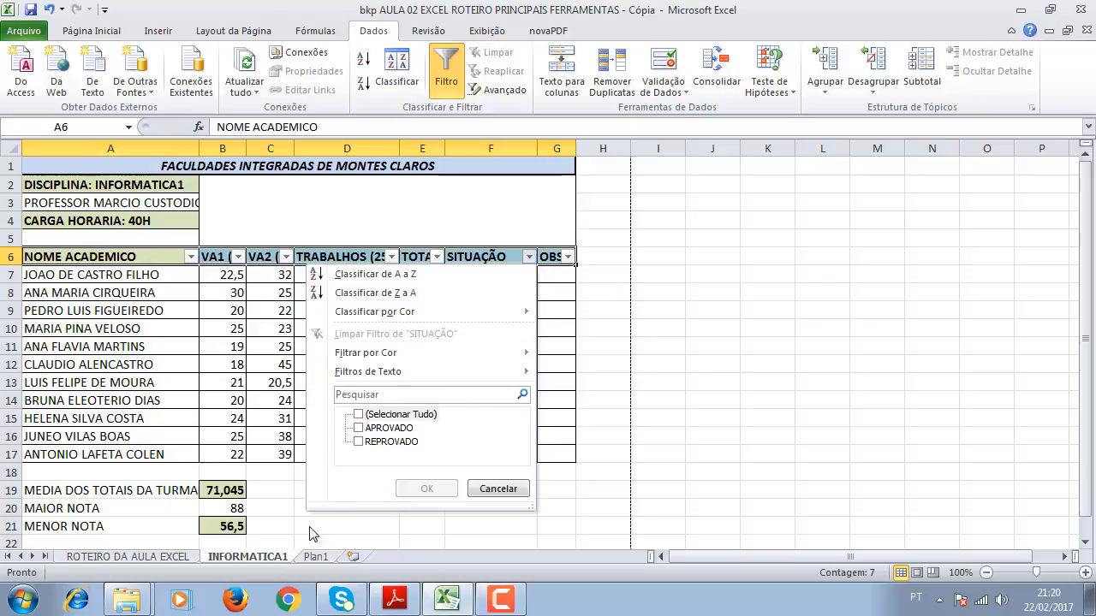
left_click(359, 428)
left_click(426, 488)
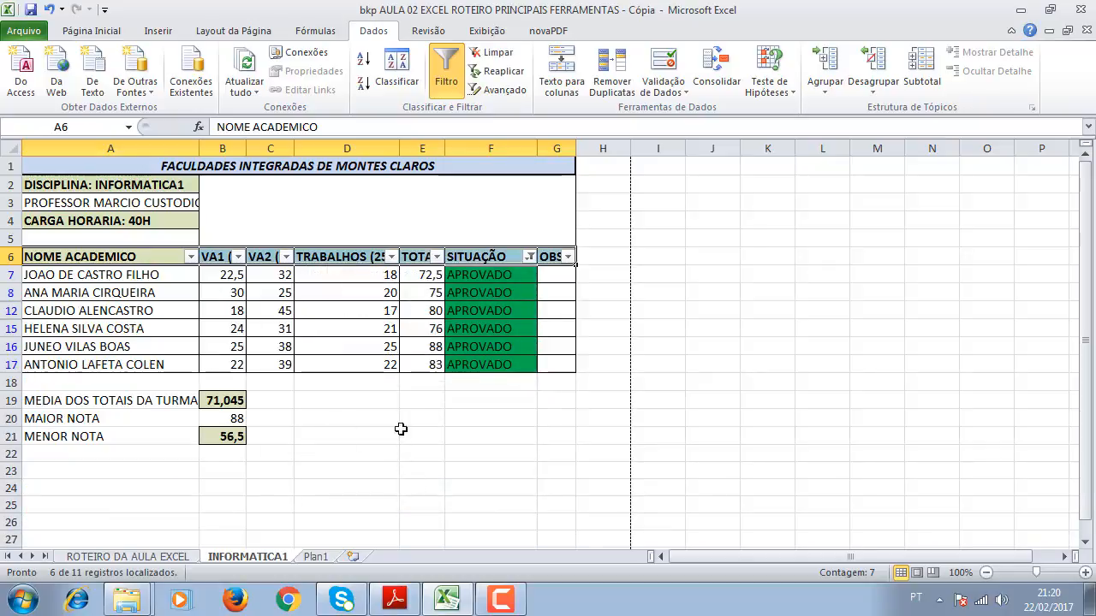
left_click(531, 257)
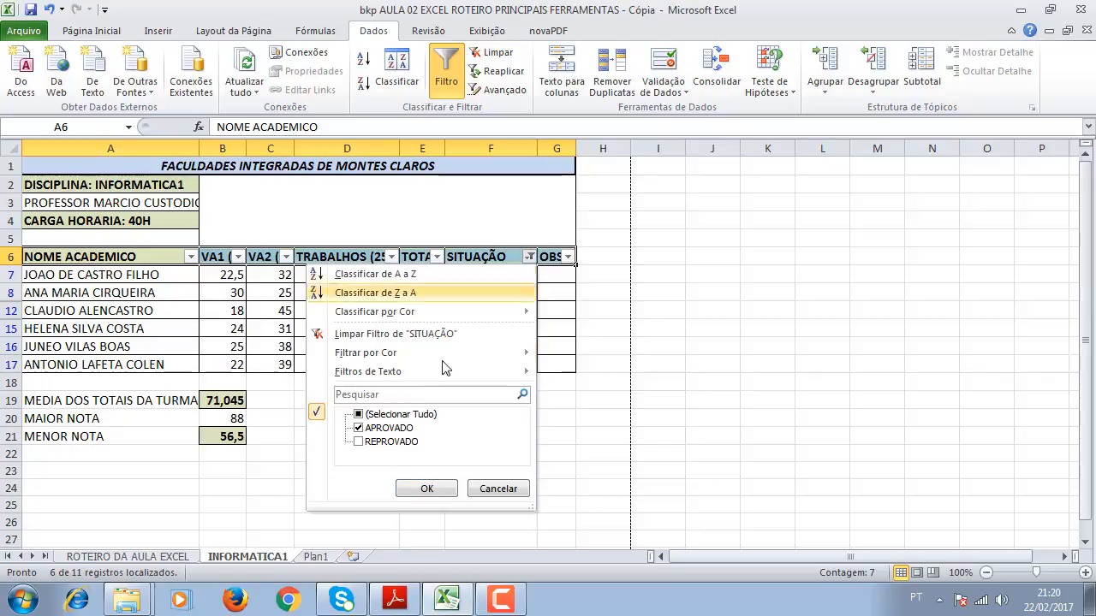
left_click(390, 414)
left_click(424, 489)
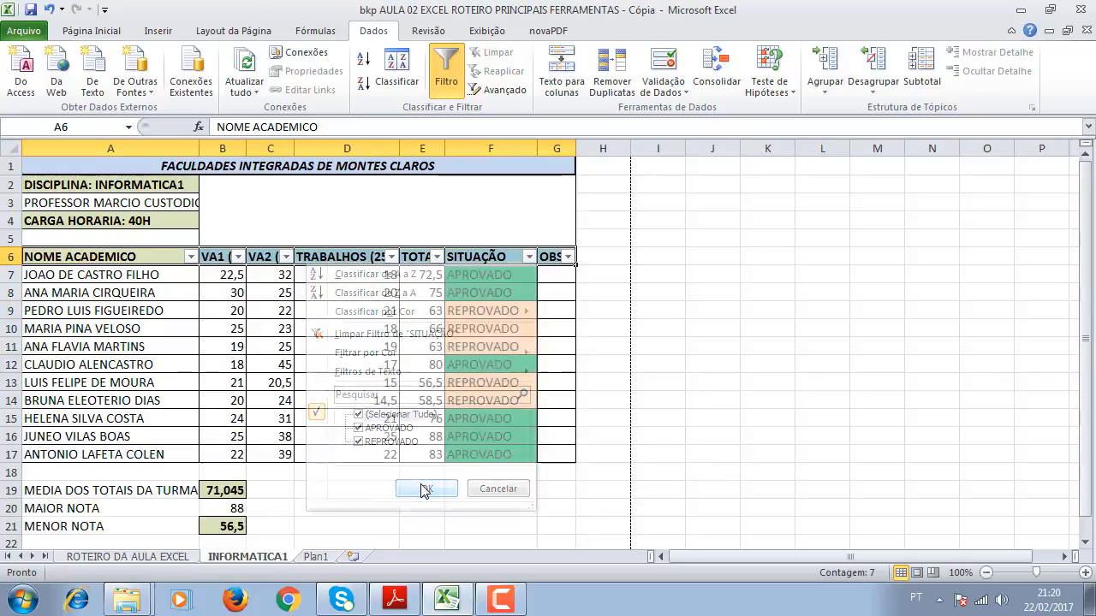
- Filter the SITUAÇÃO column to REPROVADO only, and bring every student row back
left_click(529, 257)
left_click(361, 415)
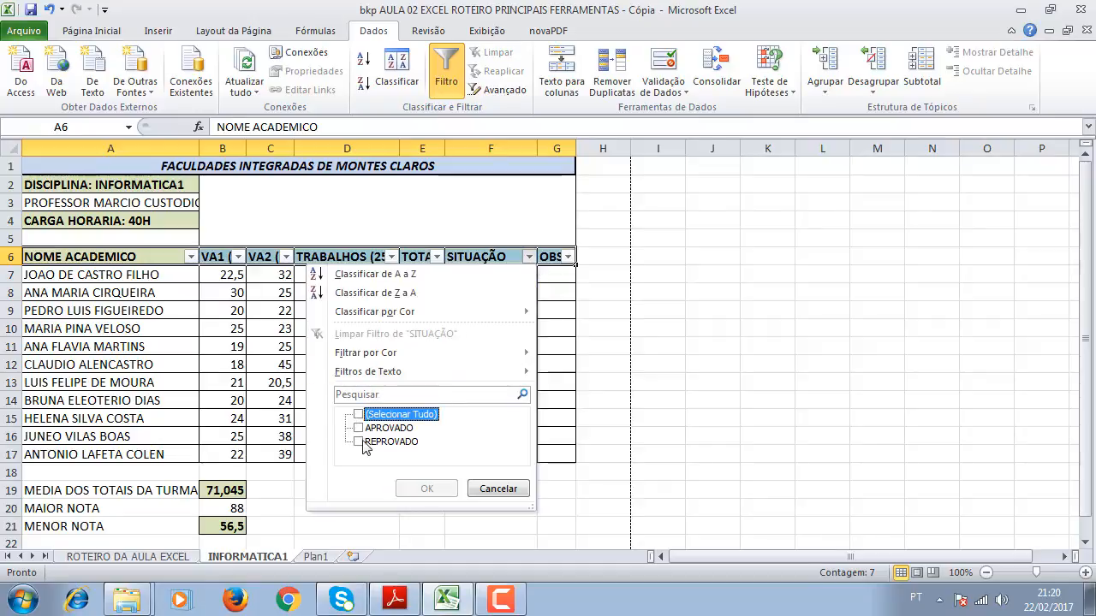
left_click(358, 442)
left_click(426, 488)
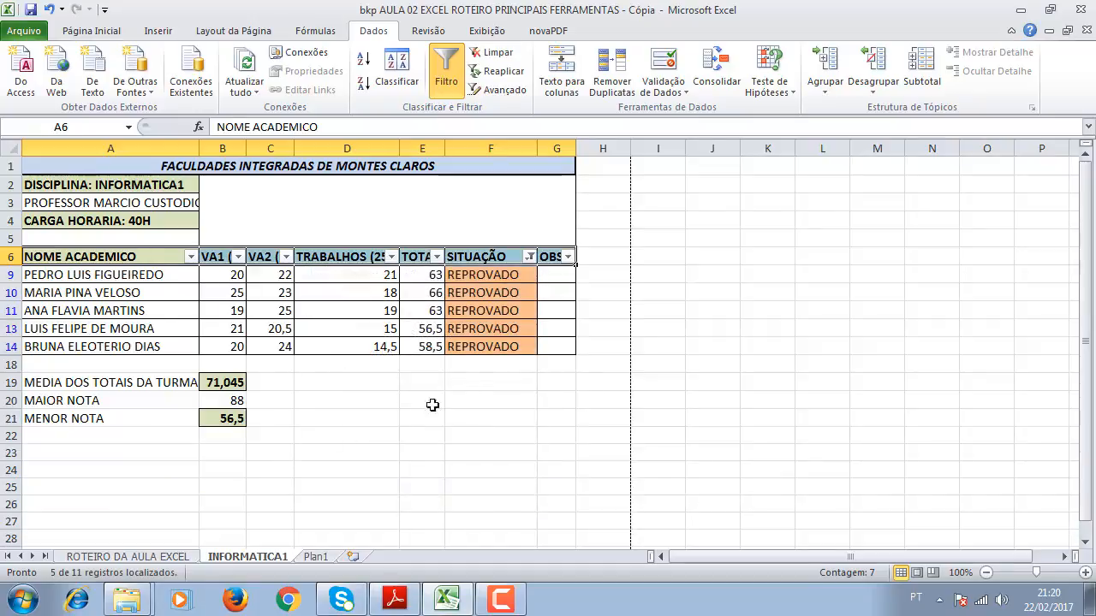
left_click(530, 257)
left_click(364, 416)
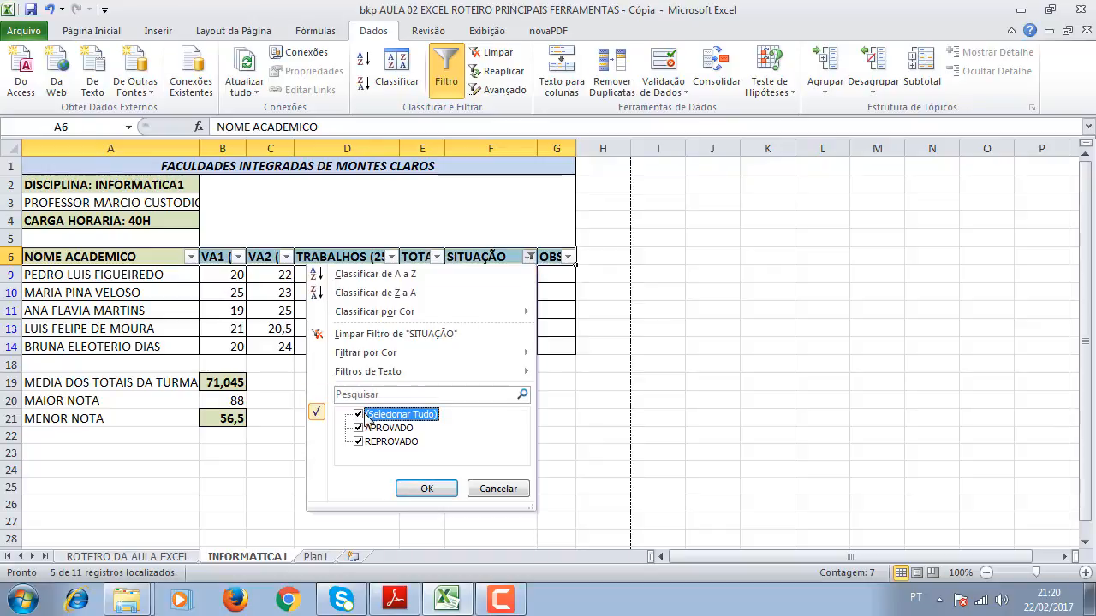
left_click(425, 489)
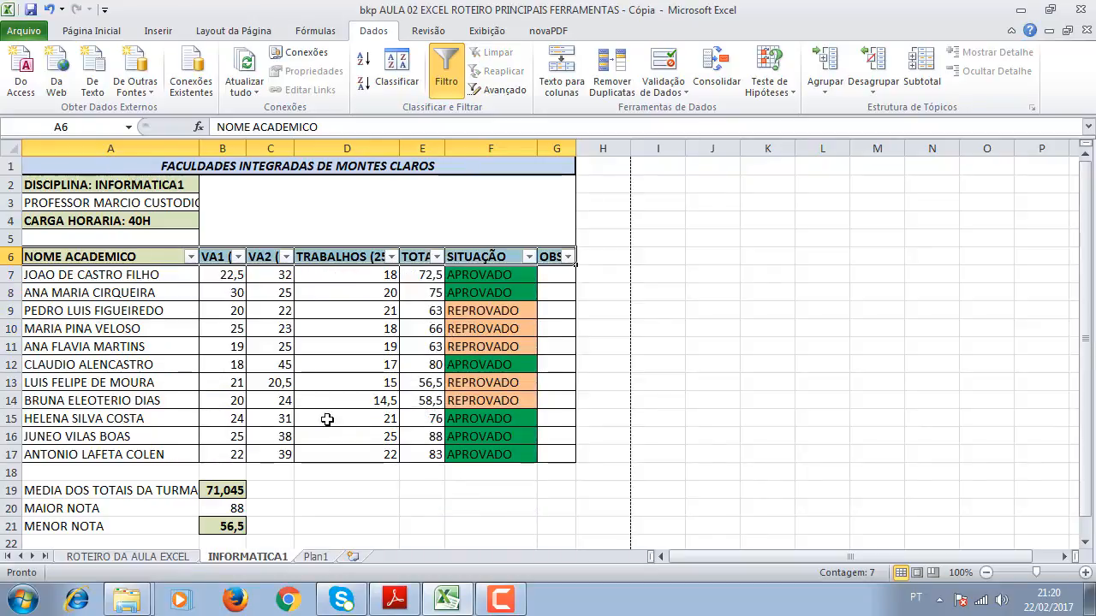
- Apply a number filter to the TOTAL column that shows rows greater than 70 (é maior do que 70)
left_click(437, 257)
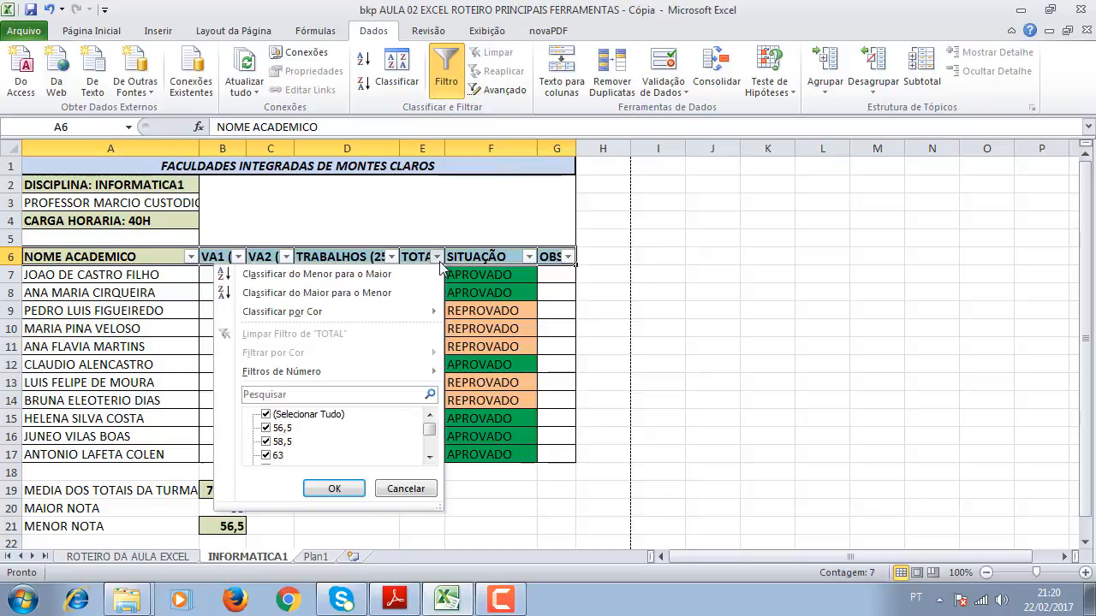
left_click(630, 323)
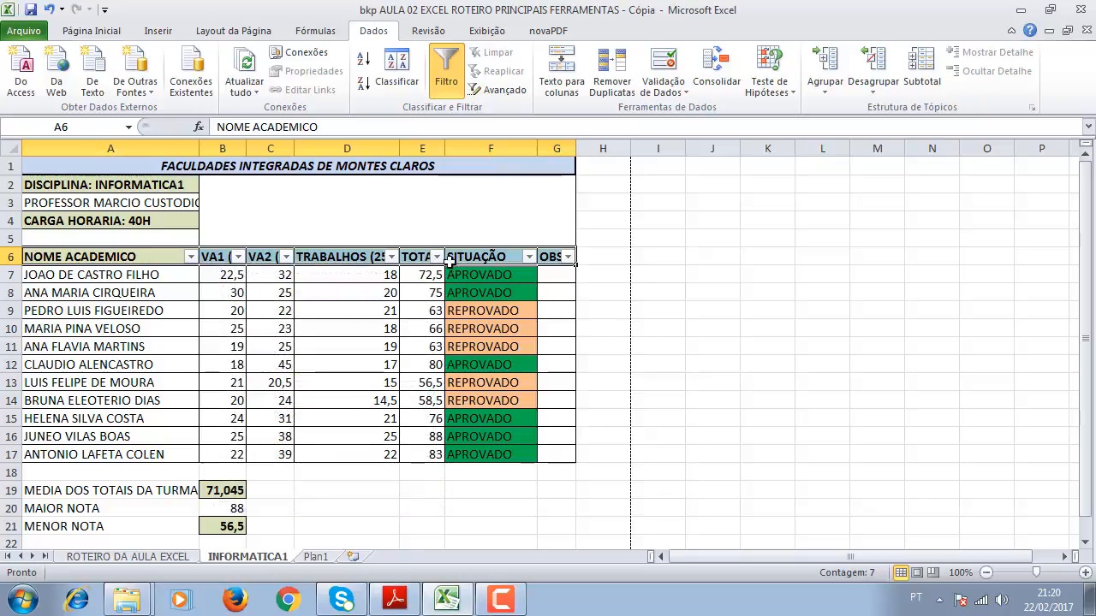
left_click(437, 257)
mouse_move(256, 373)
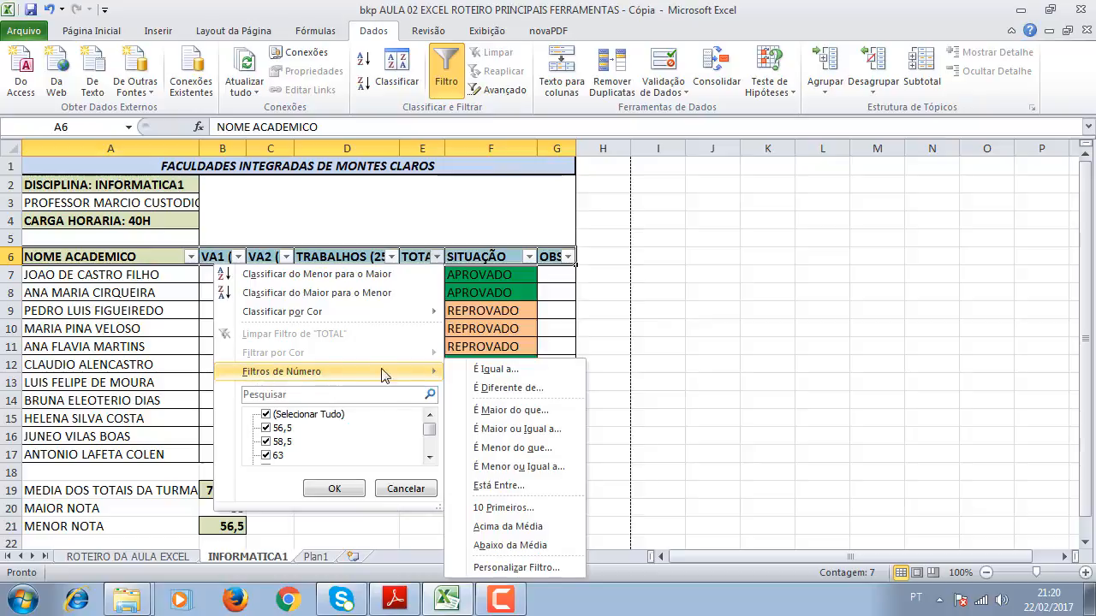
left_click(524, 413)
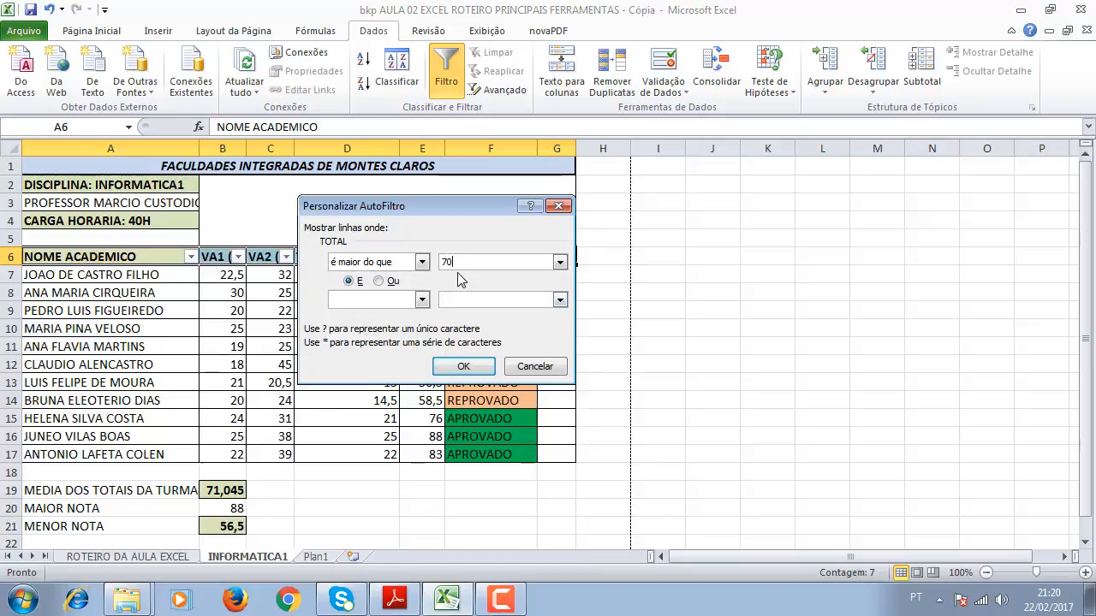
left_click(463, 366)
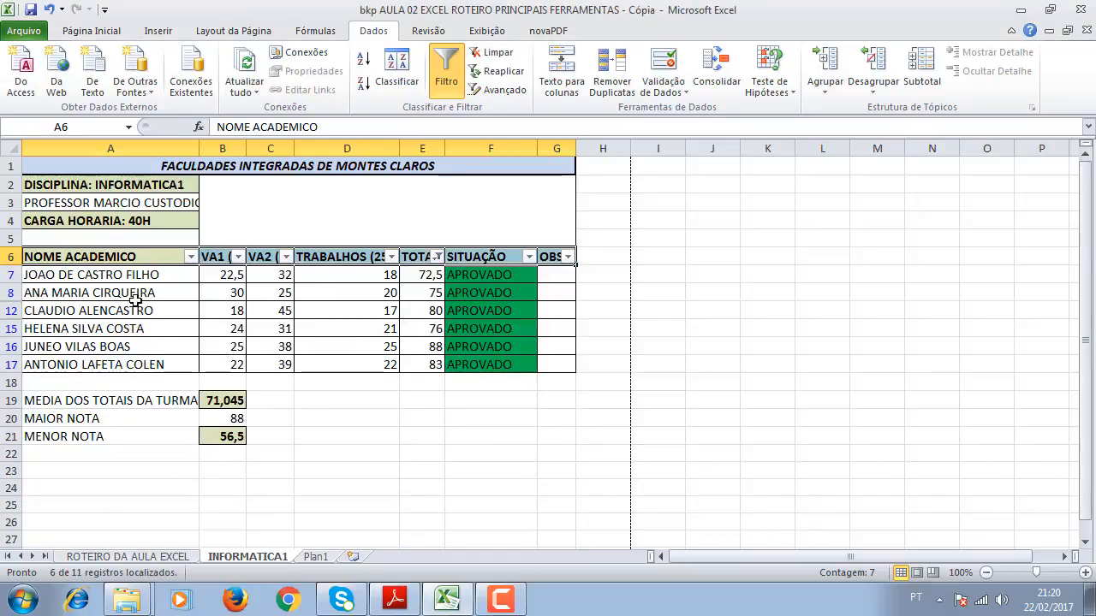
- Review the filtered student rows and reselect all values in the TOTAL filter
left_click_drag(54, 276, 528, 380)
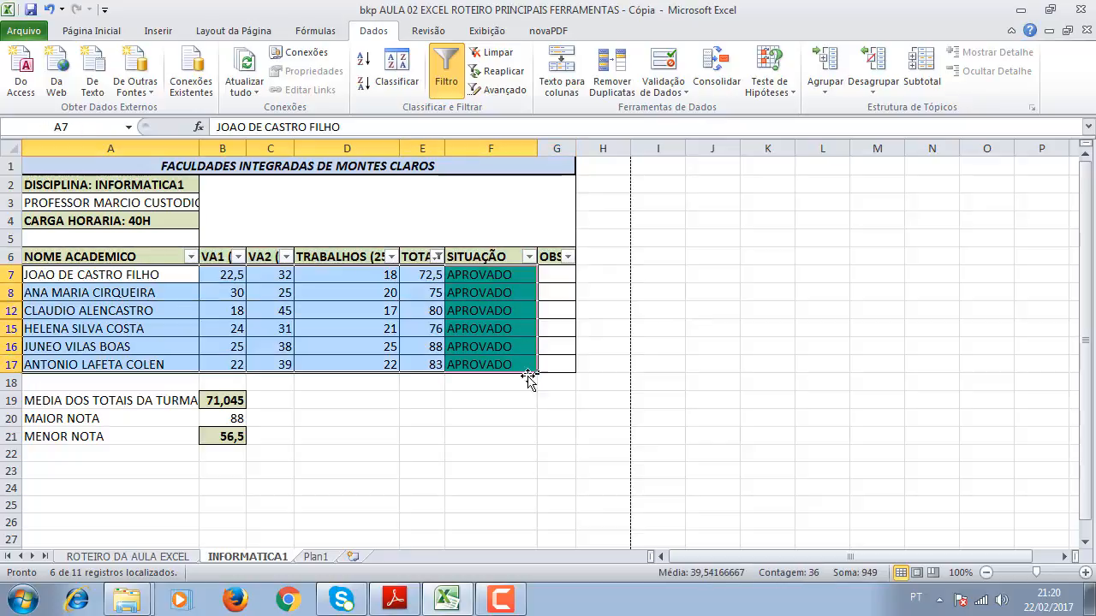
left_click(518, 410)
left_click(437, 256)
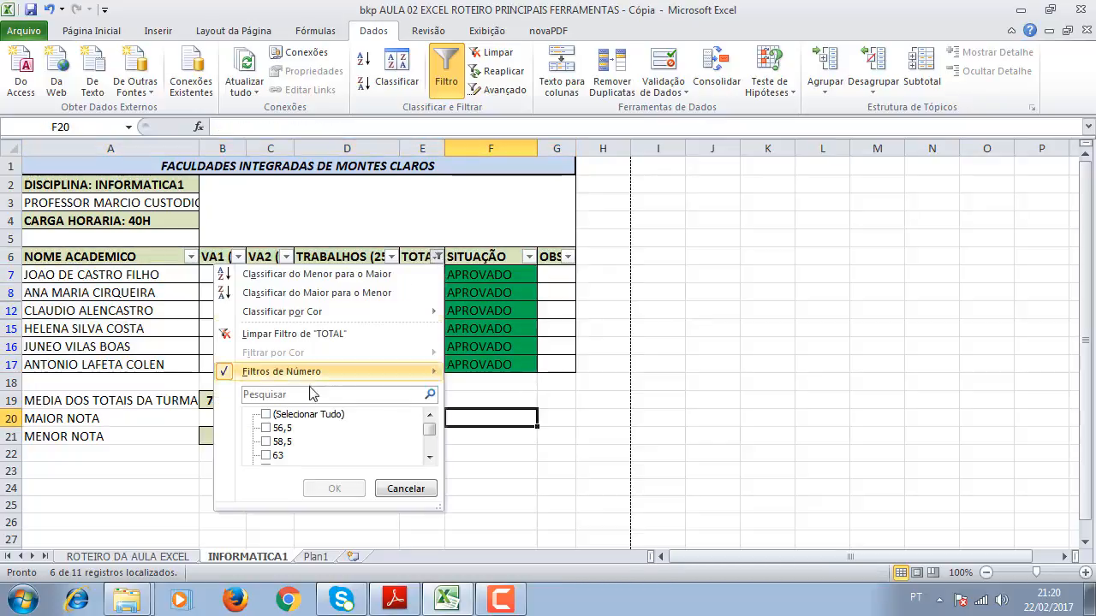
left_click(268, 415)
left_click(332, 489)
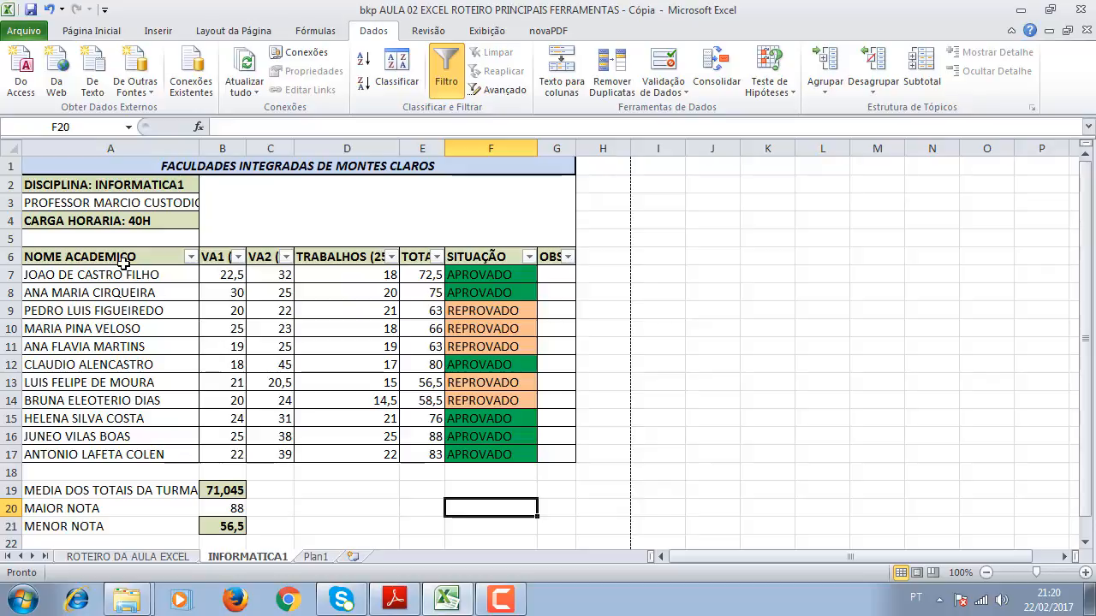
- Remove the data filters from the grade table's header row
left_click_drag(122, 260, 568, 261)
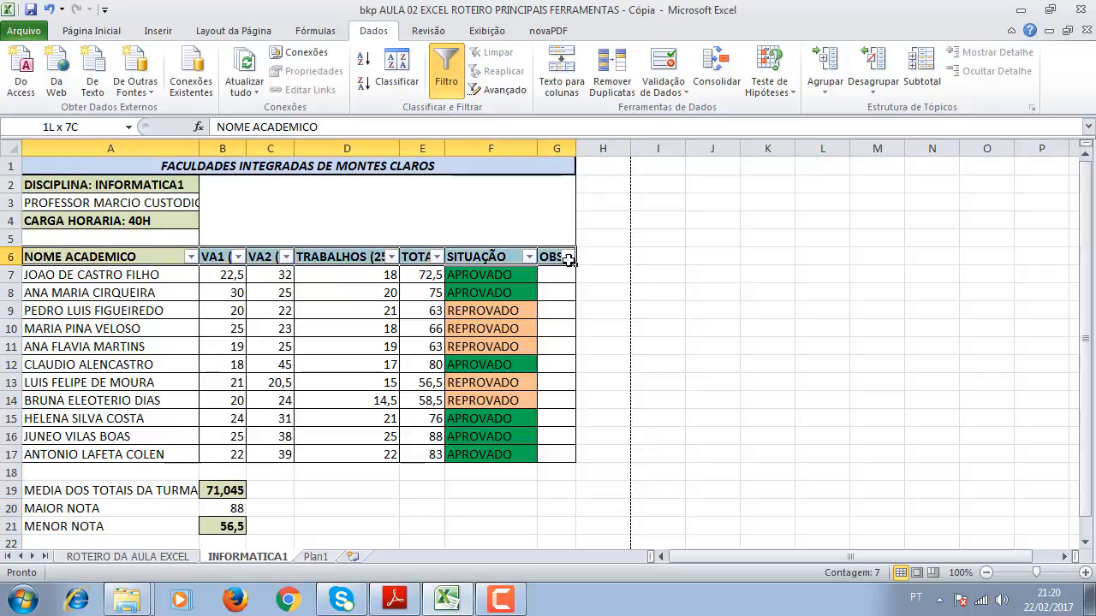
left_click(446, 70)
left_click(664, 271)
- Turn the data filters back on for the header cells A6:G6
left_click_drag(68, 260, 568, 261)
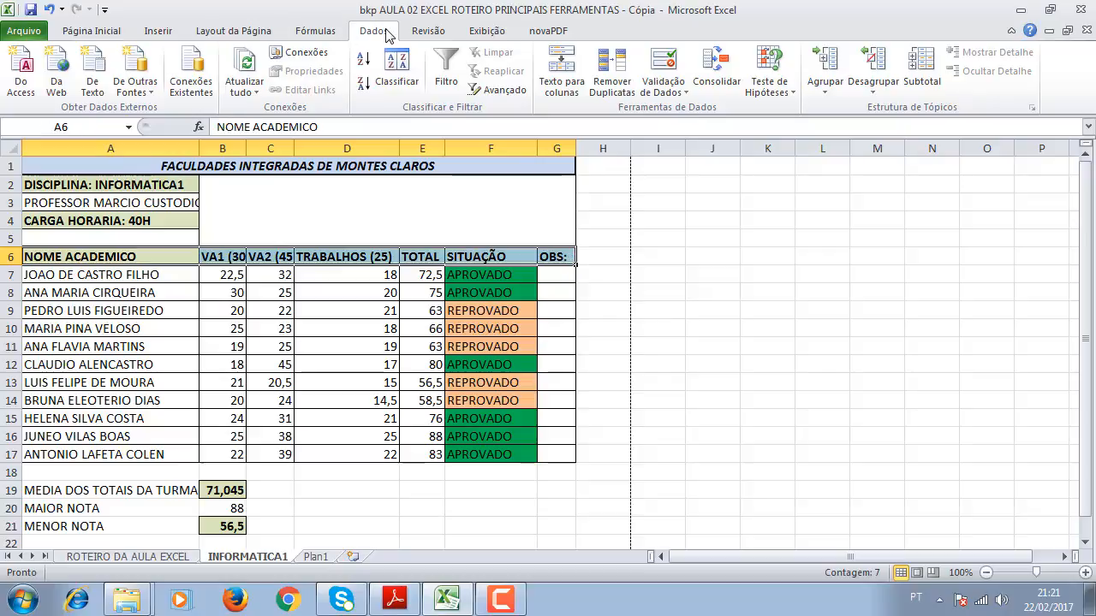
left_click(459, 70)
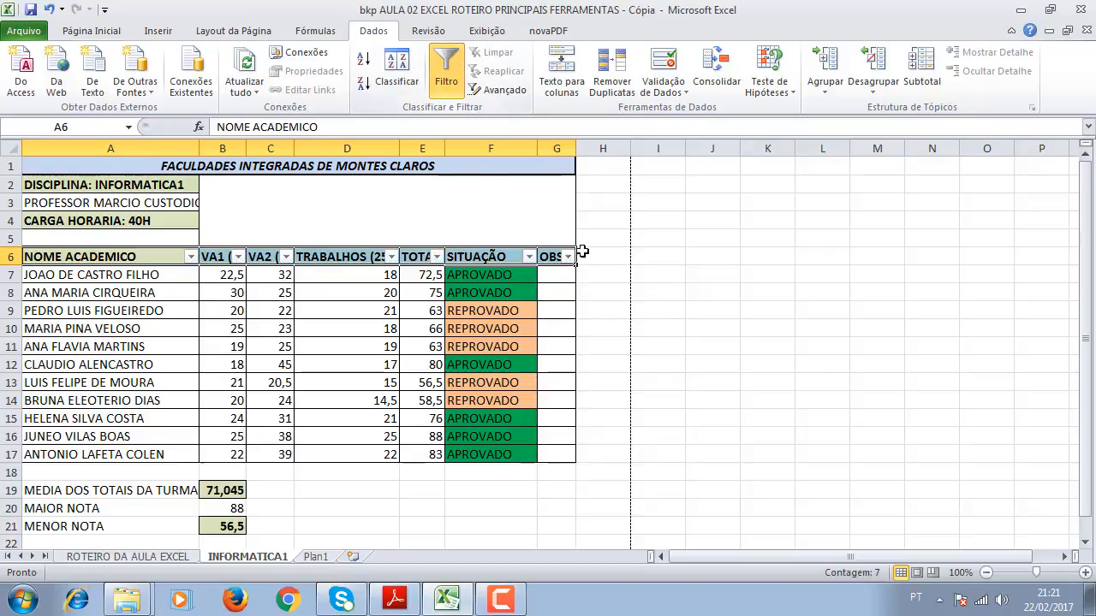
left_click(651, 292)
- Filter the grade table by SITUAÇÃO so that only APROVADO students are listed
left_click(529, 256)
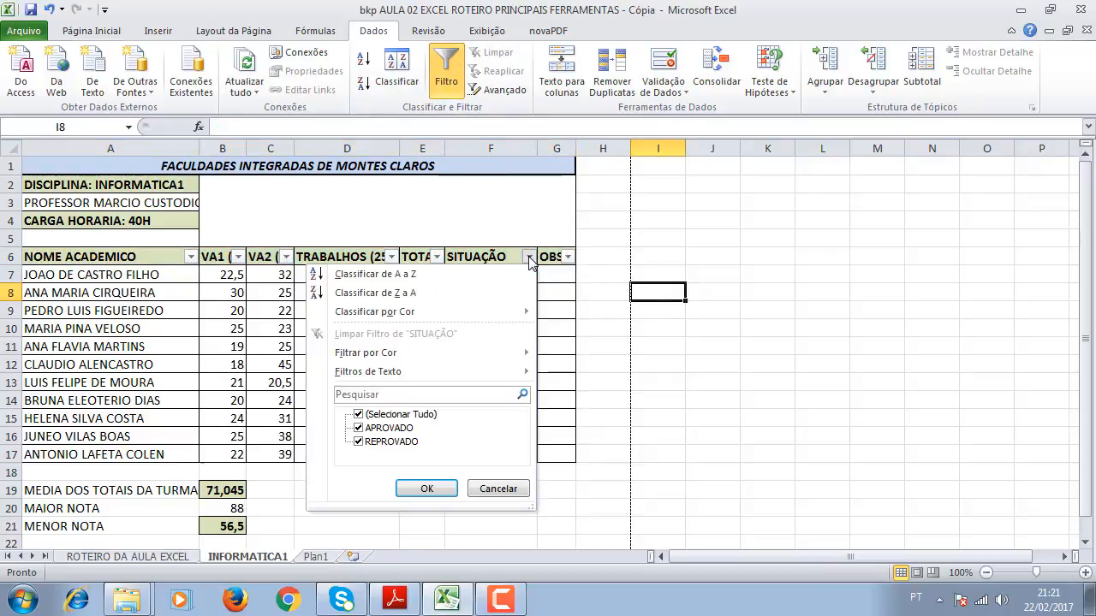
left_click(359, 415)
left_click(368, 428)
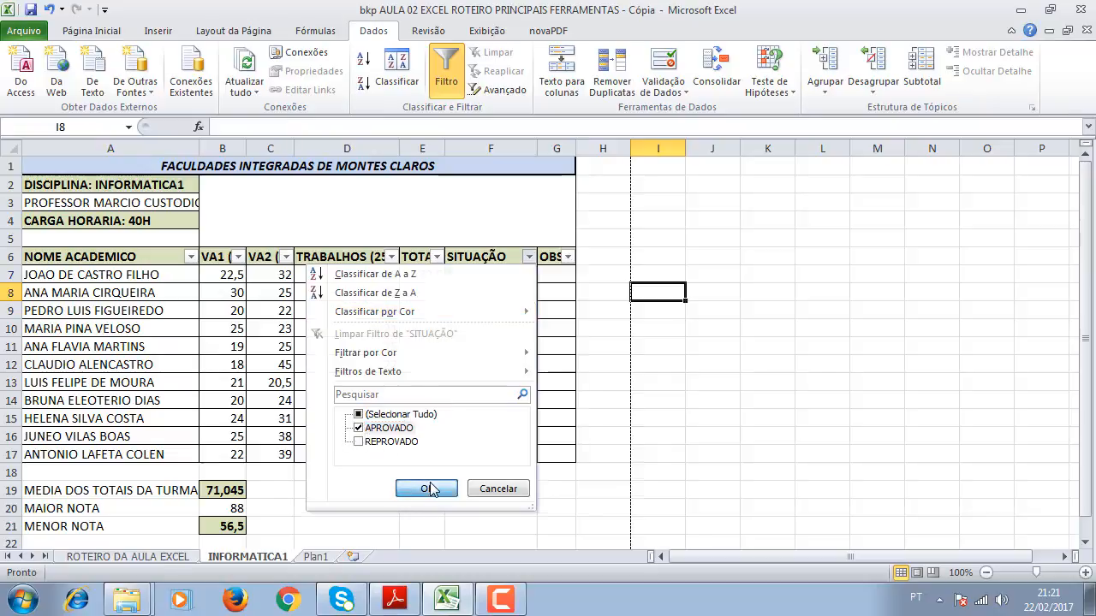
left_click(426, 488)
left_click(548, 257)
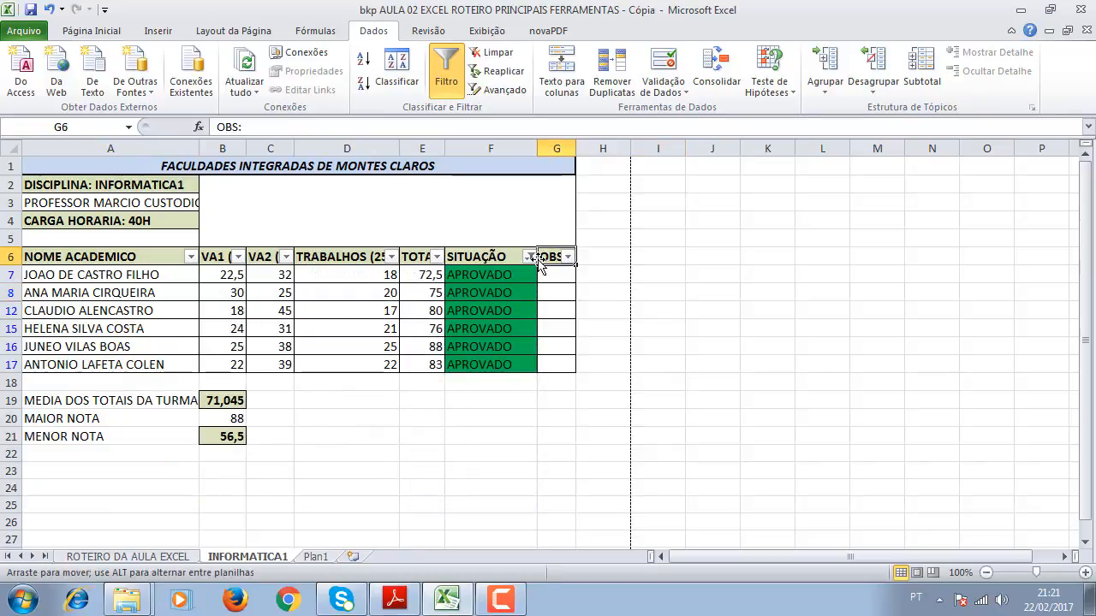
- Reselect all values in the SITUAÇÃO filter so that both APROVADO and REPROVADO students are listed
left_click(529, 257)
left_click(369, 414)
left_click(427, 488)
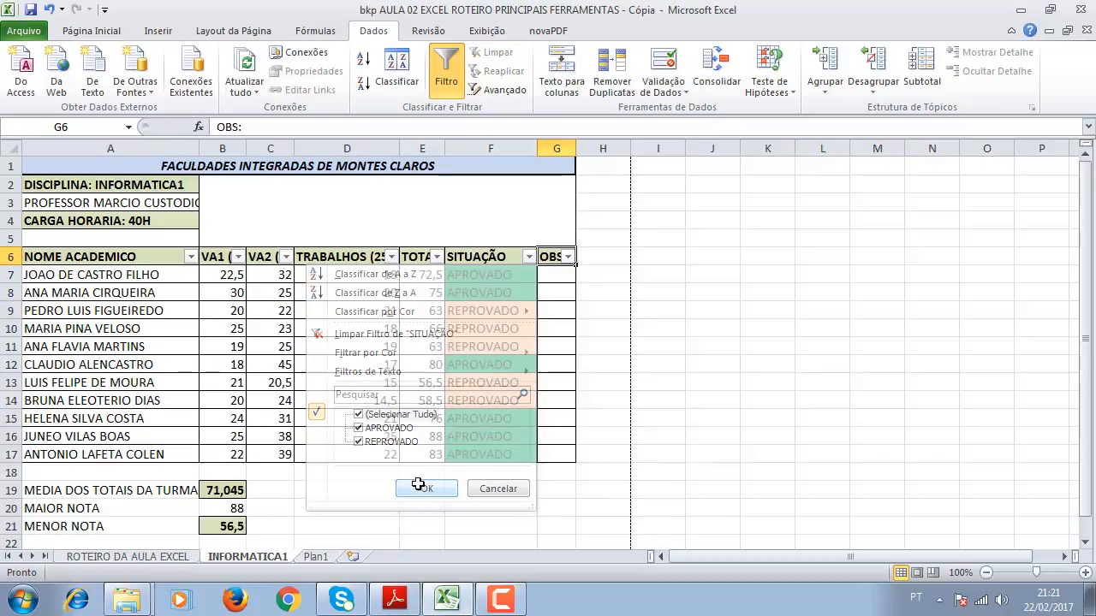
left_click(705, 347)
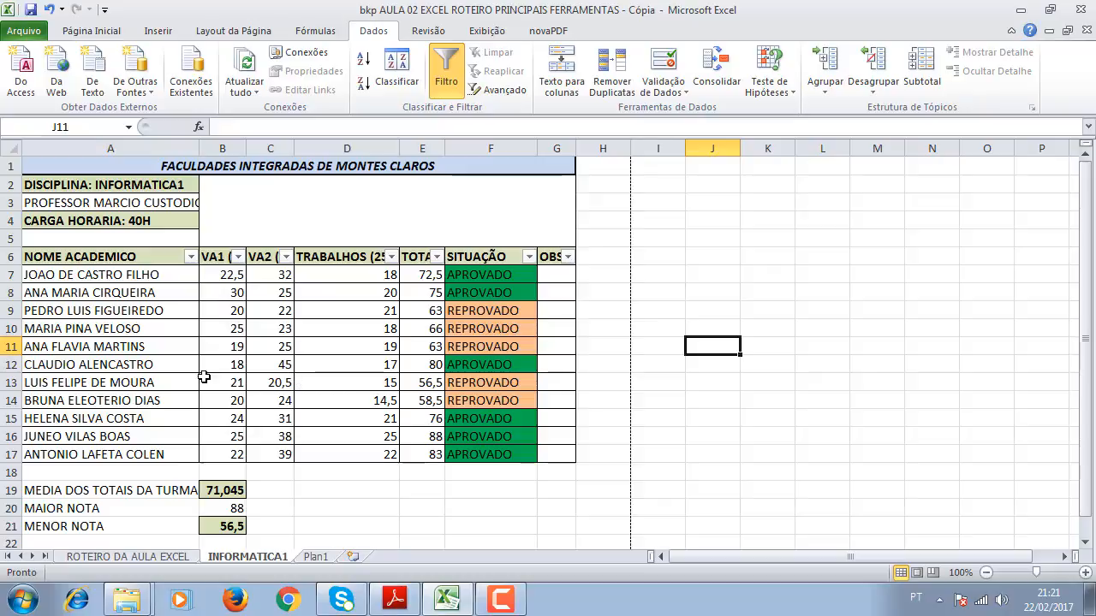
- Sort the student rows in A7:G17 in ascending order by NOME ACADEMICO
left_click_drag(34, 275, 545, 456)
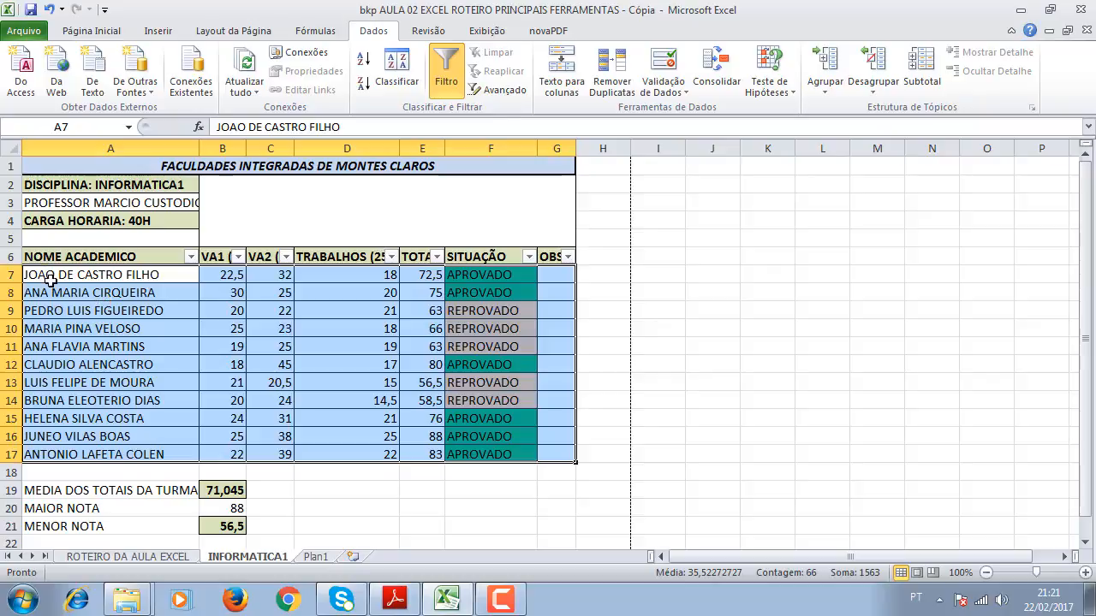
left_click(67, 328)
left_click(81, 274)
left_click_drag(82, 274, 543, 452)
left_click_drag(424, 382, 379, 358)
left_click(106, 256)
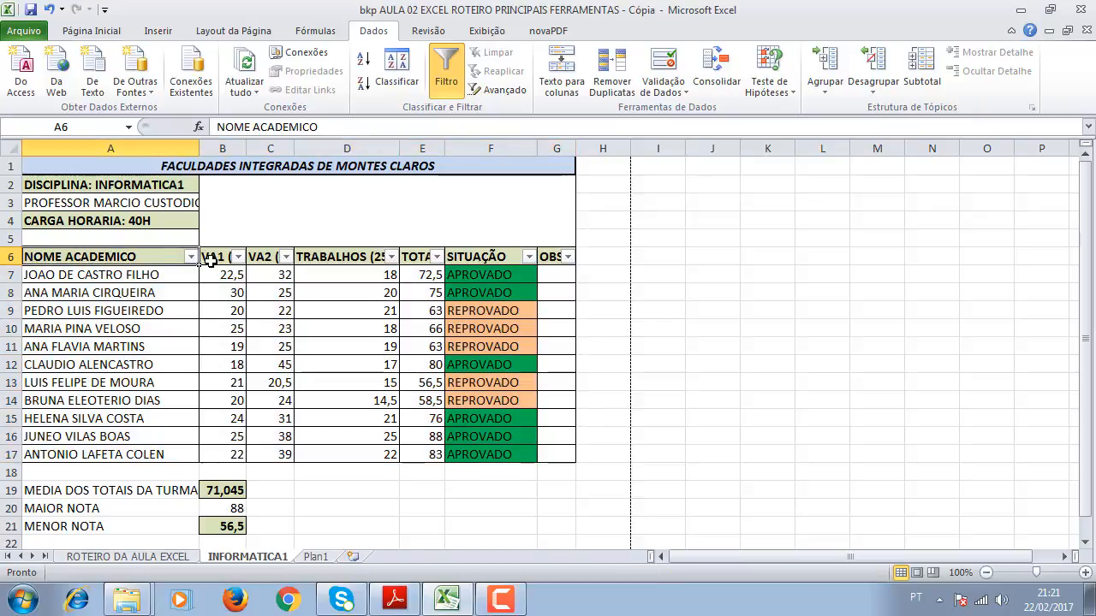
left_click(117, 275)
left_click_drag(118, 275, 550, 457)
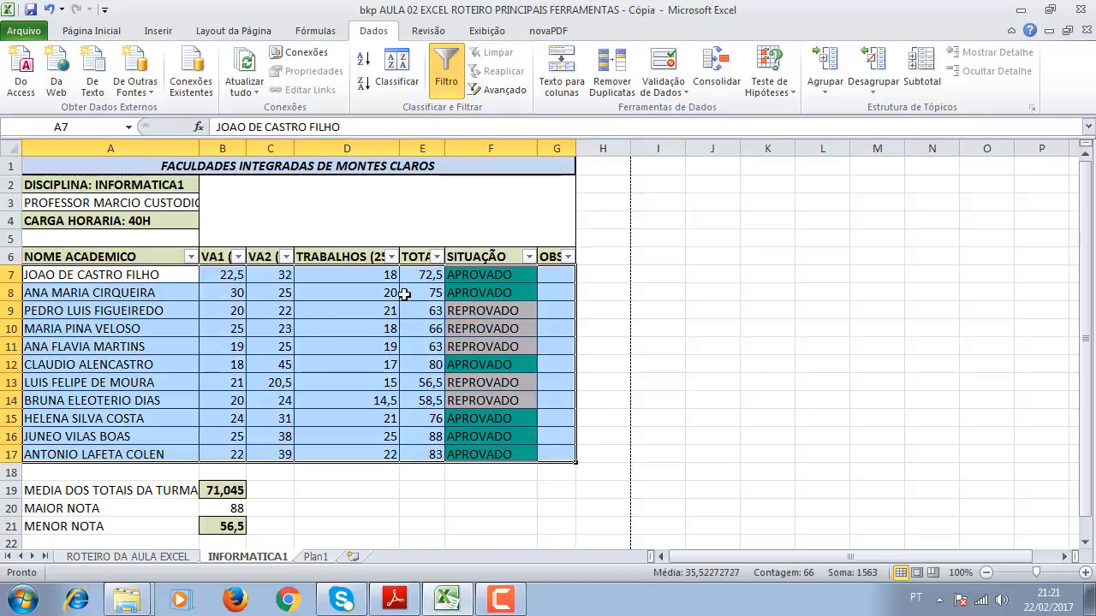
left_click(364, 61)
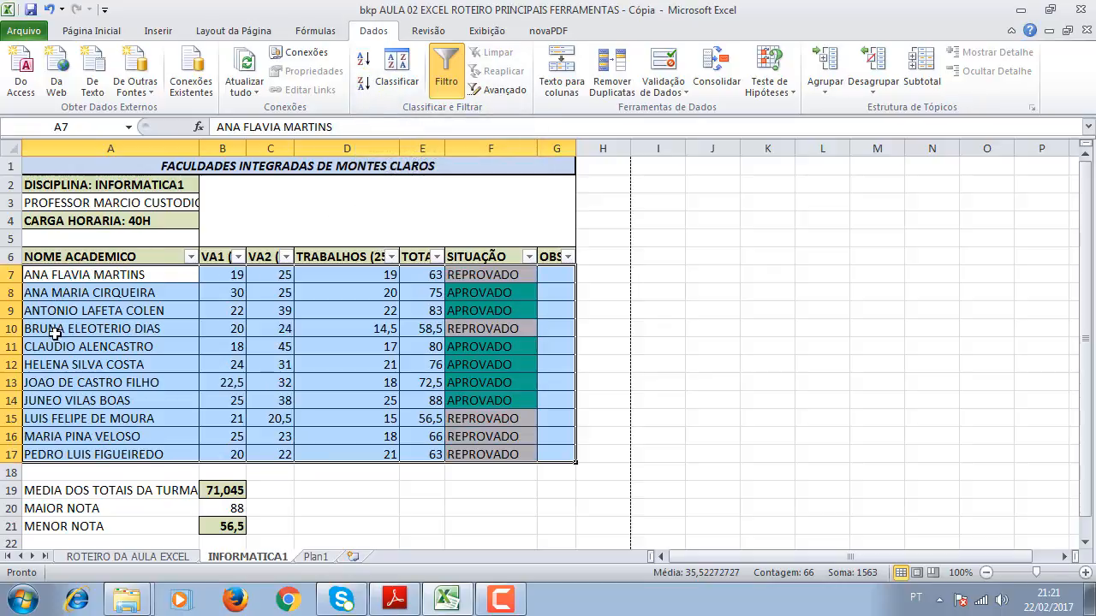
- Sort the student rows by name in descending order, and return them to ascending order
left_click(363, 86)
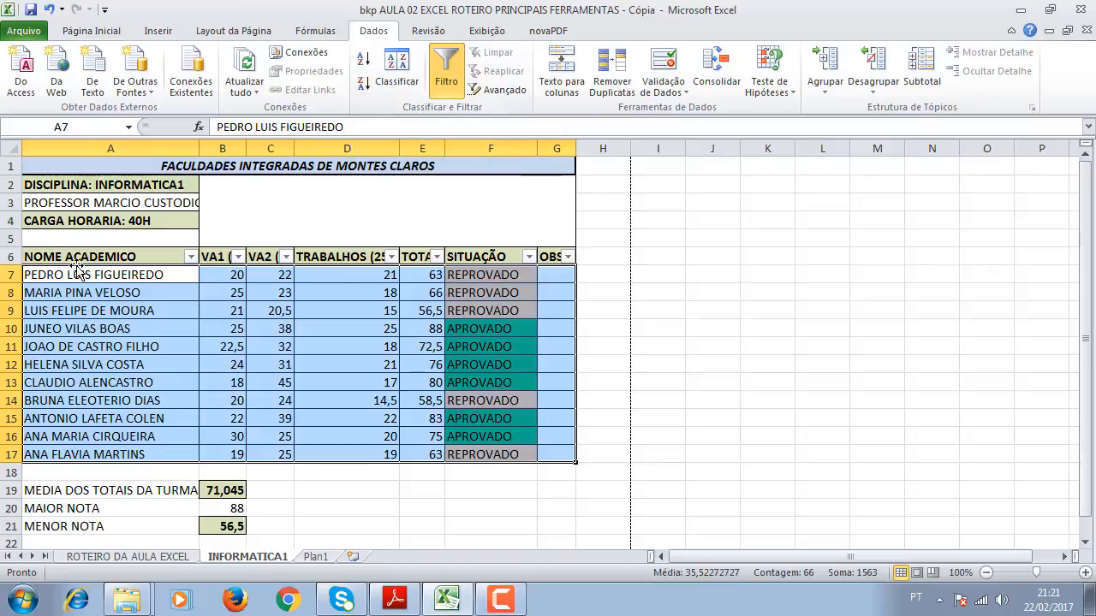
left_click(363, 58)
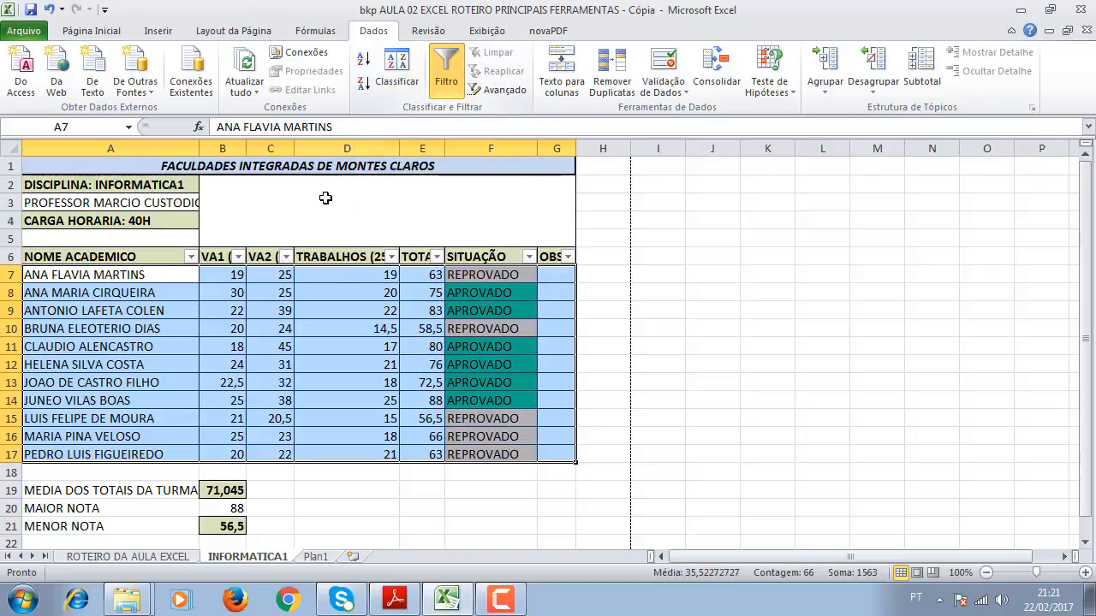
left_click(383, 330)
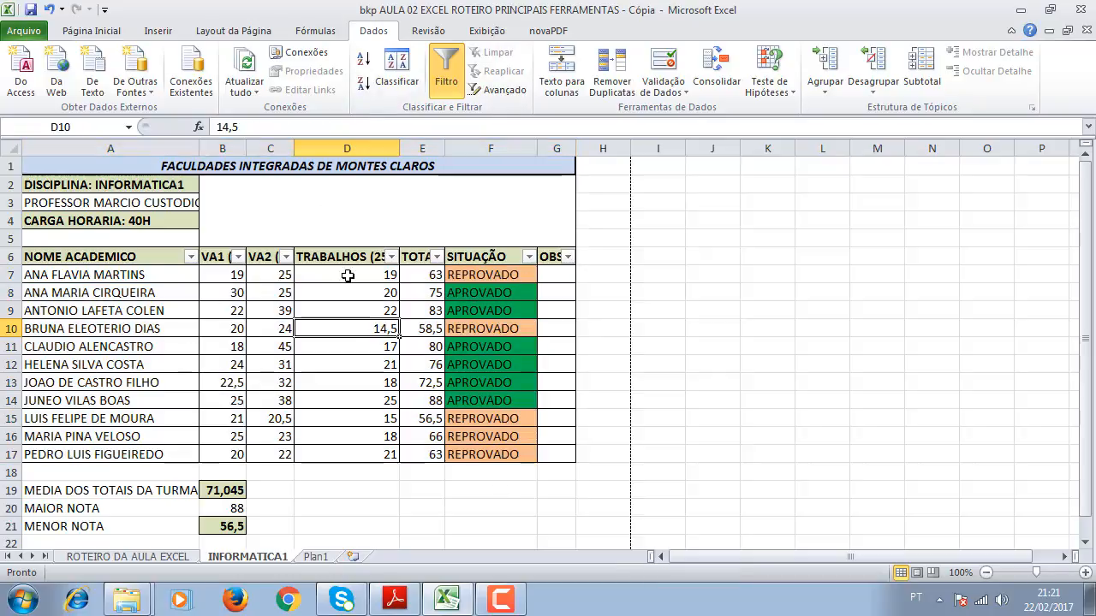
left_click(35, 274)
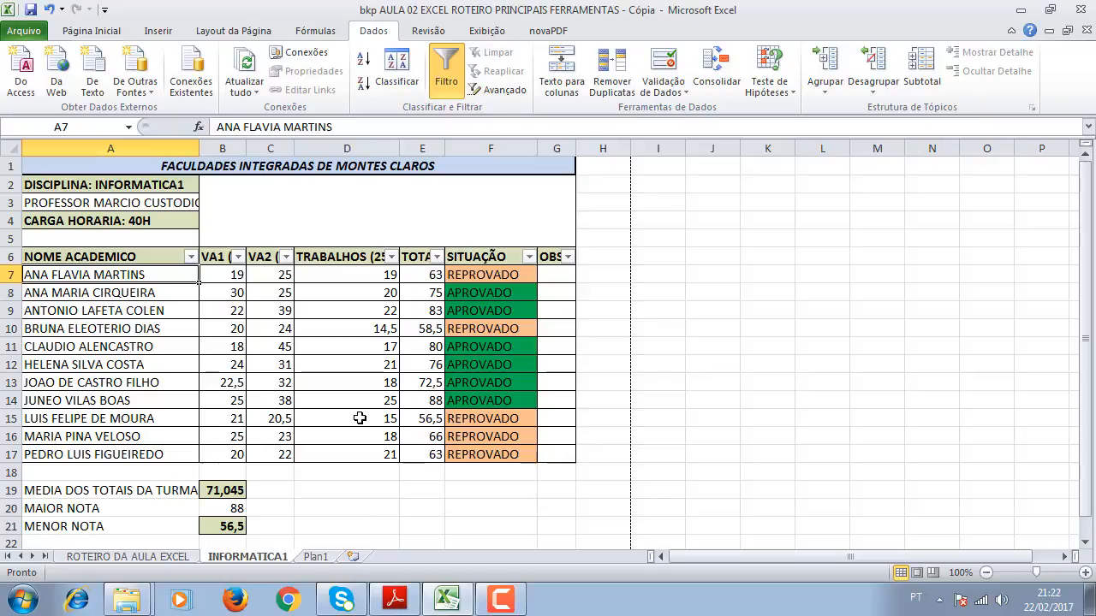
left_click_drag(65, 279, 560, 451)
left_click(707, 381)
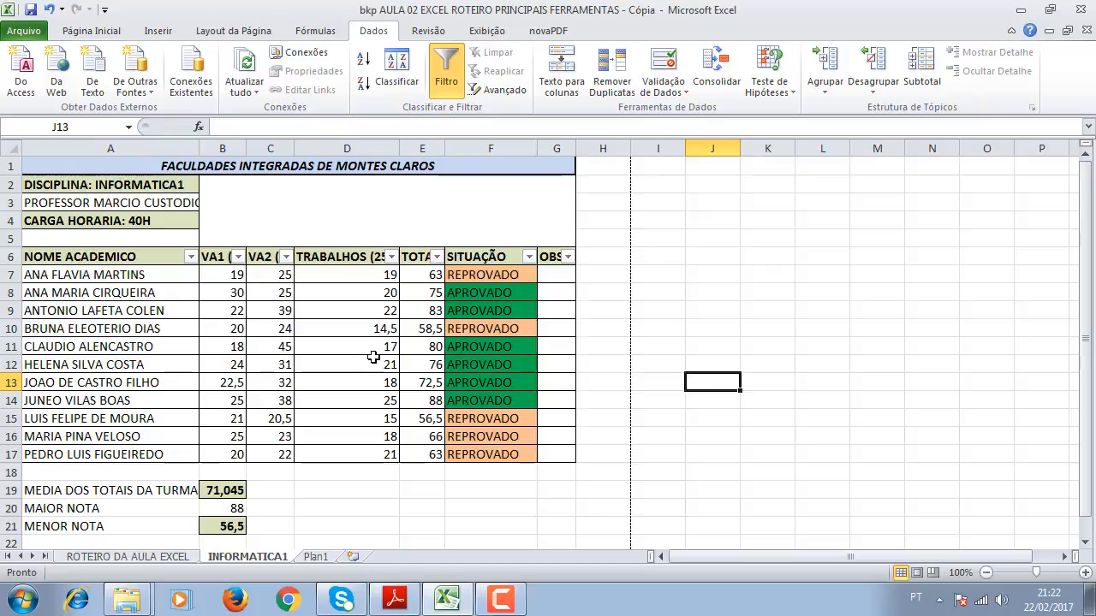
left_click(170, 283)
left_click(141, 365)
left_click_drag(135, 283, 161, 450)
left_click(301, 392)
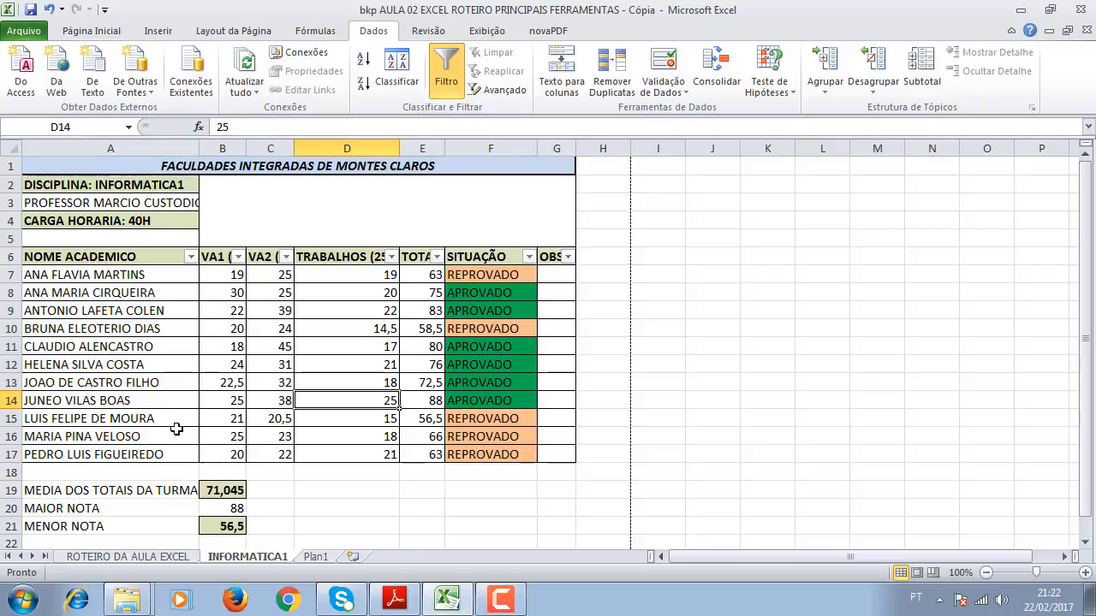
- Check the data filter and sorting topics listed on the ROTEIRO DA AULA EXCEL sheet
left_click(169, 561)
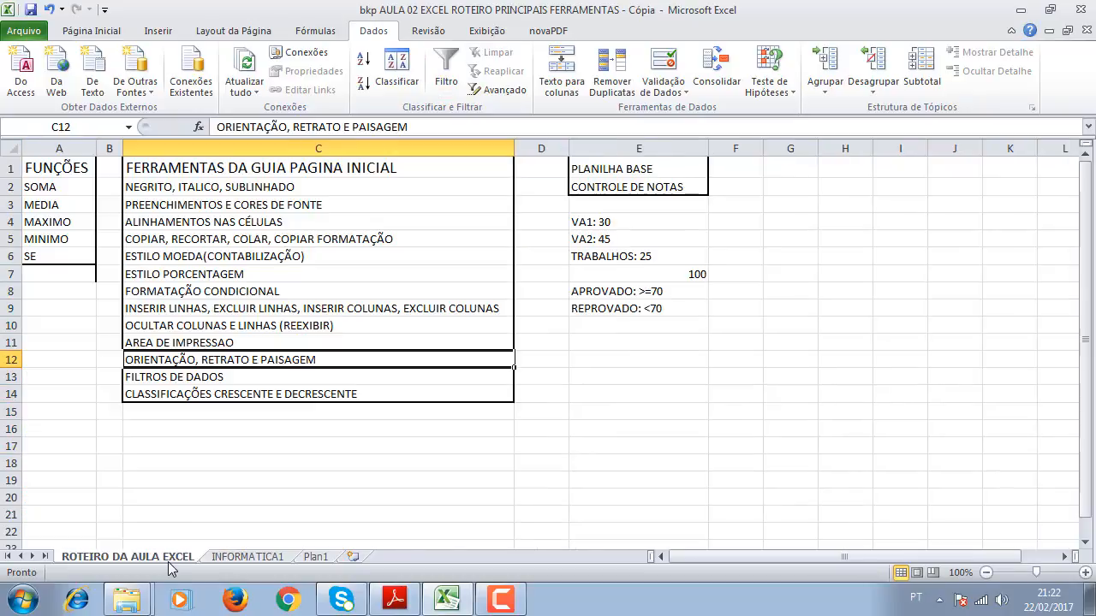
left_click(205, 383)
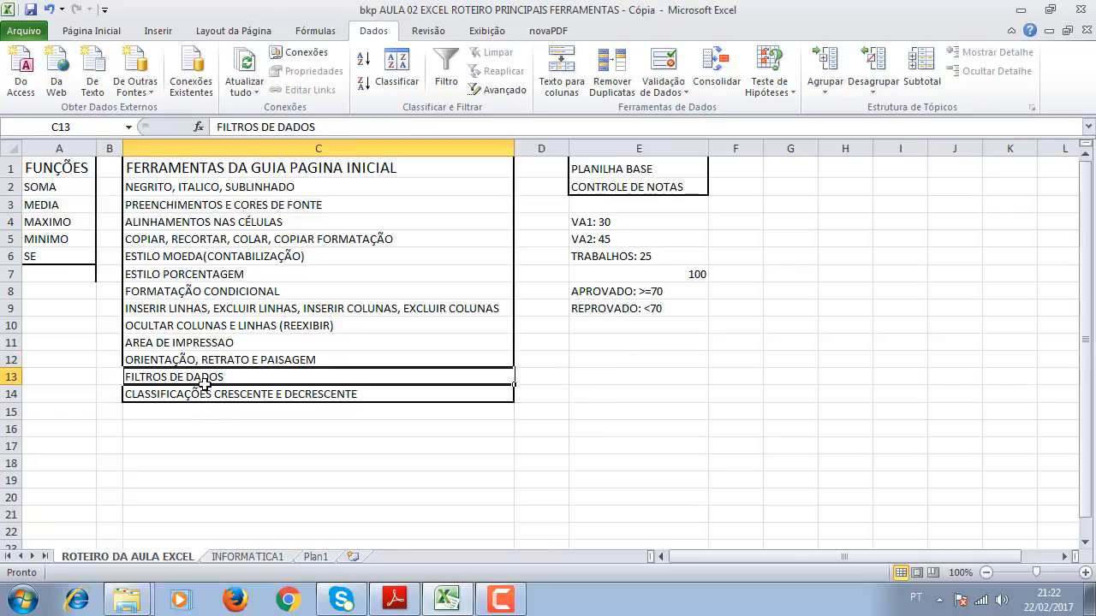
left_click(168, 445)
left_click(184, 395)
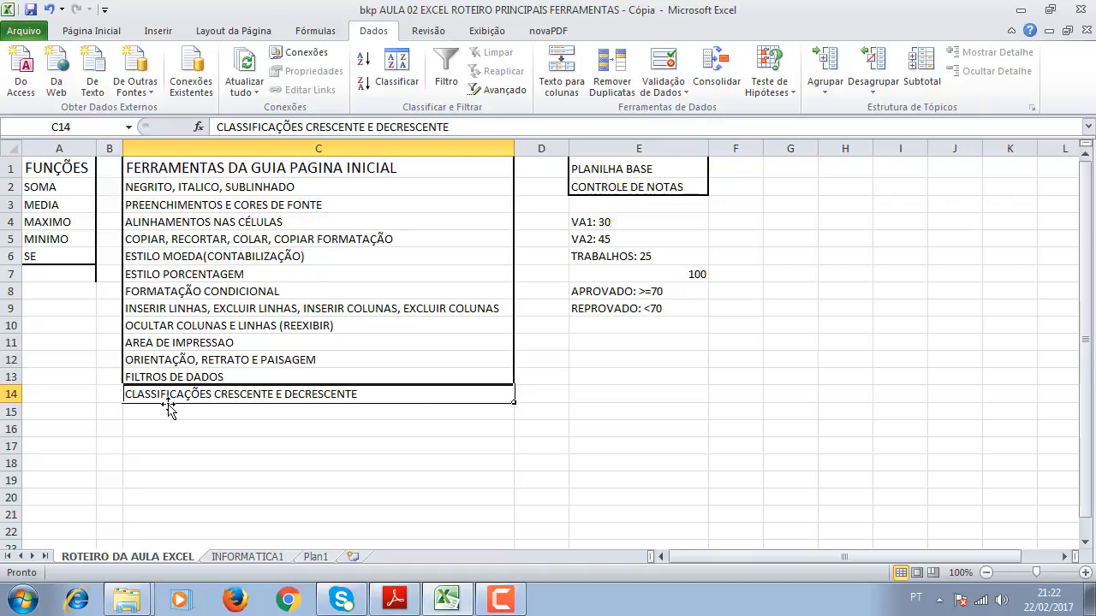
- Widen column A of the INFORMATICA1 sheet so that its longest entries fit completely
left_click(245, 557)
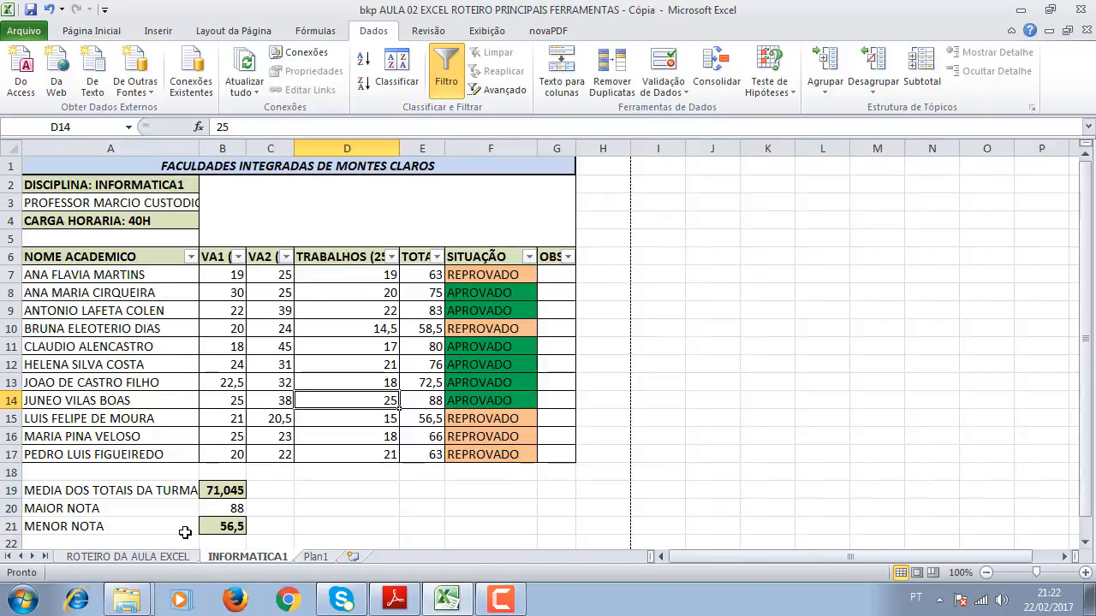
left_click_drag(196, 152, 215, 152)
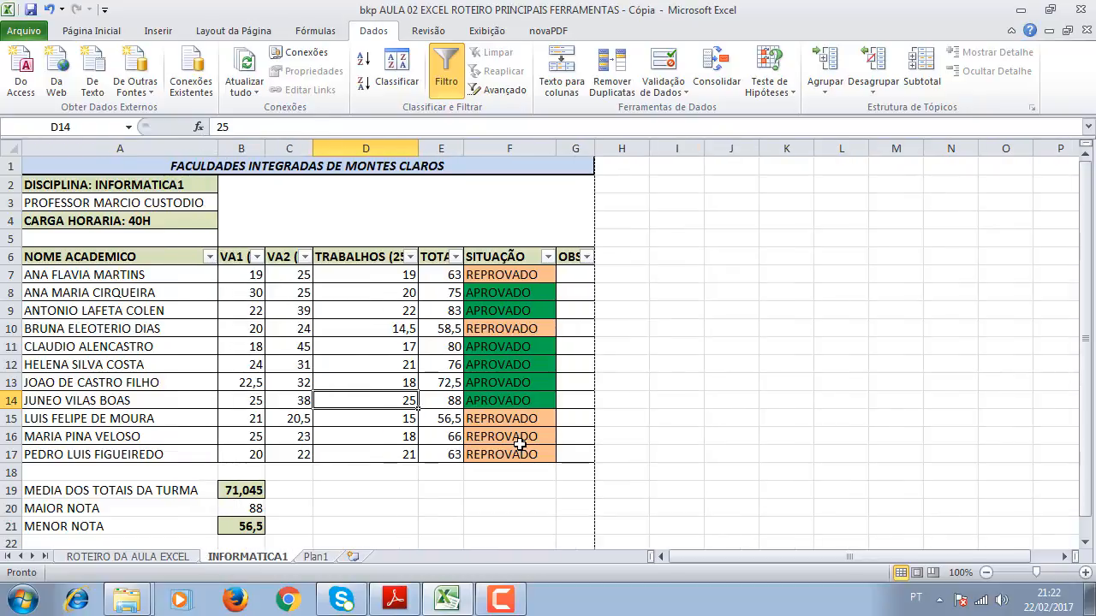
left_click(819, 379)
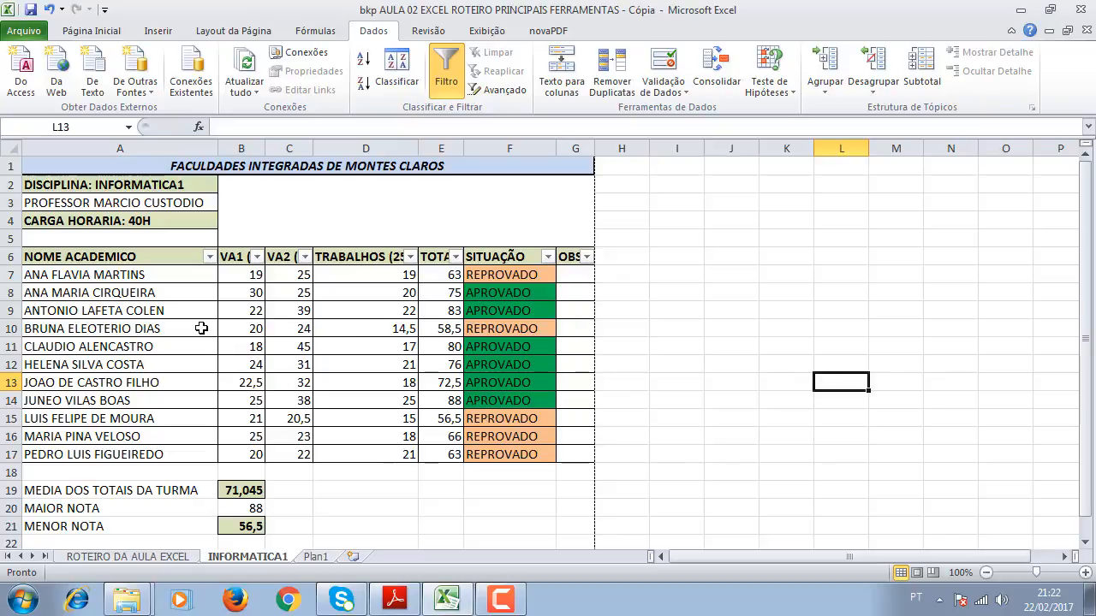
- Insert a 3D clustered bar chart from the student names in A7:A17 and the totals in E7:E17
left_click_drag(128, 275, 149, 450)
left_click(144, 346)
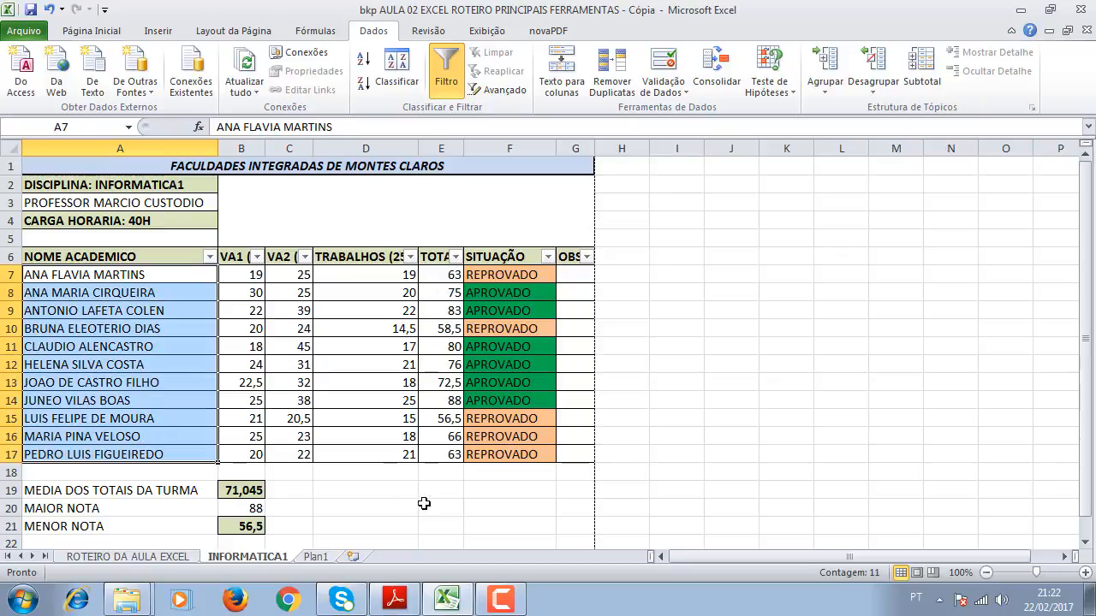
left_click_drag(445, 274, 439, 457, "ctrl")
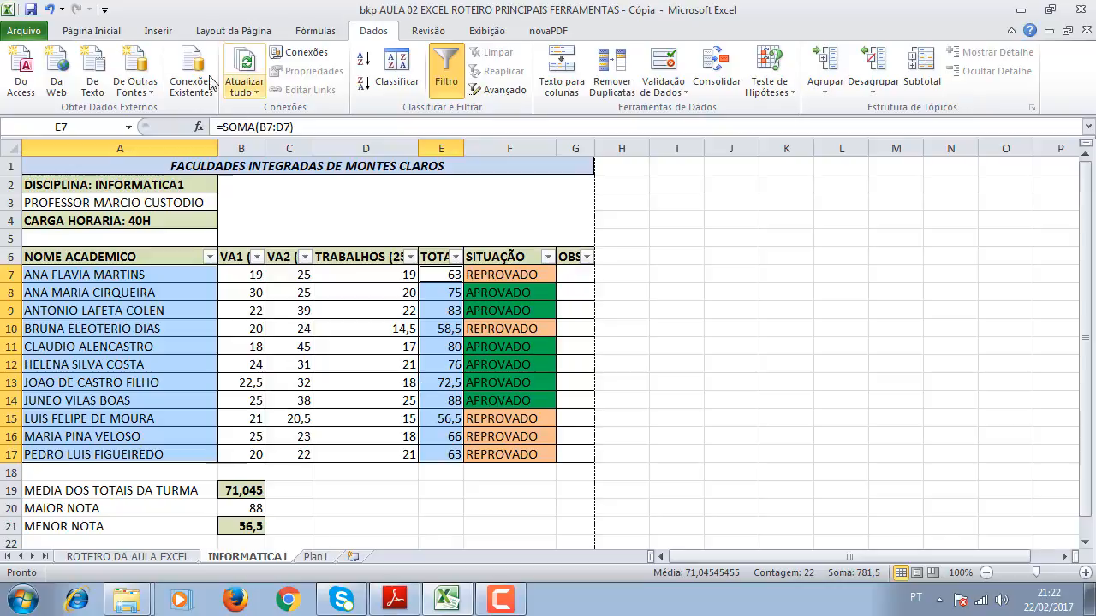
left_click(171, 35)
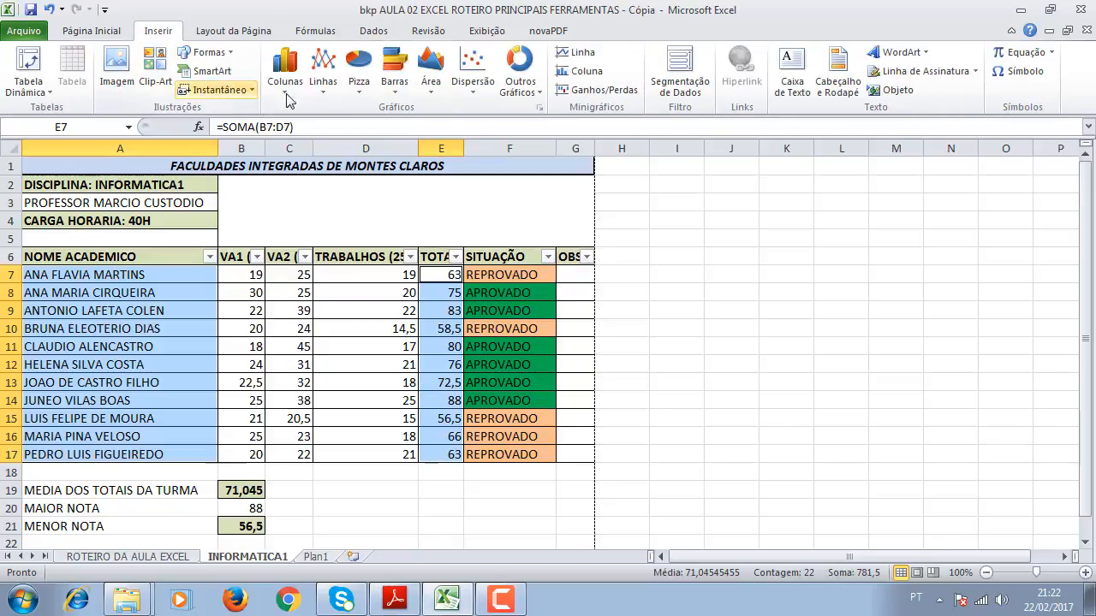
left_click(395, 76)
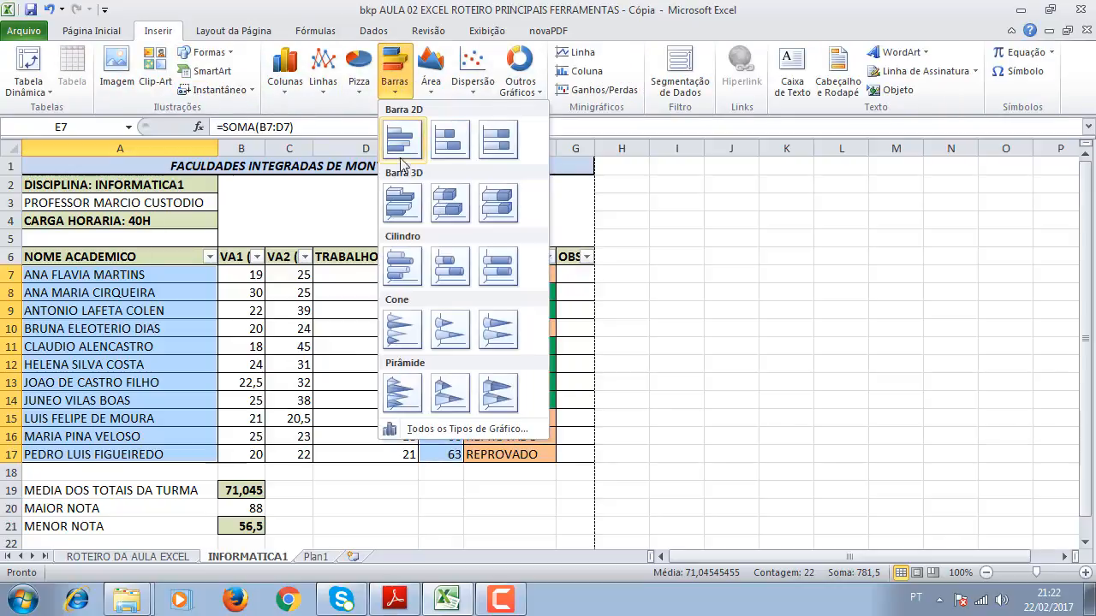
left_click(403, 206)
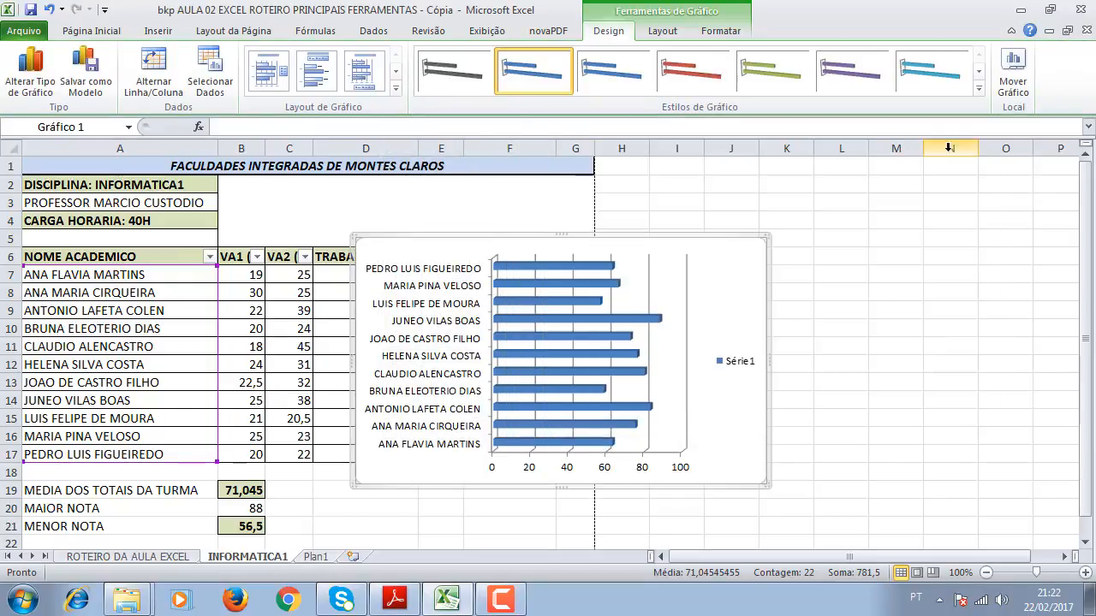
- Move the bar chart below the MENOR NOTA row, starting at row 22 of column A
left_click_drag(696, 218, 959, 159)
scroll(923, 249, "down", 4)
scroll(920, 247, "up", 4)
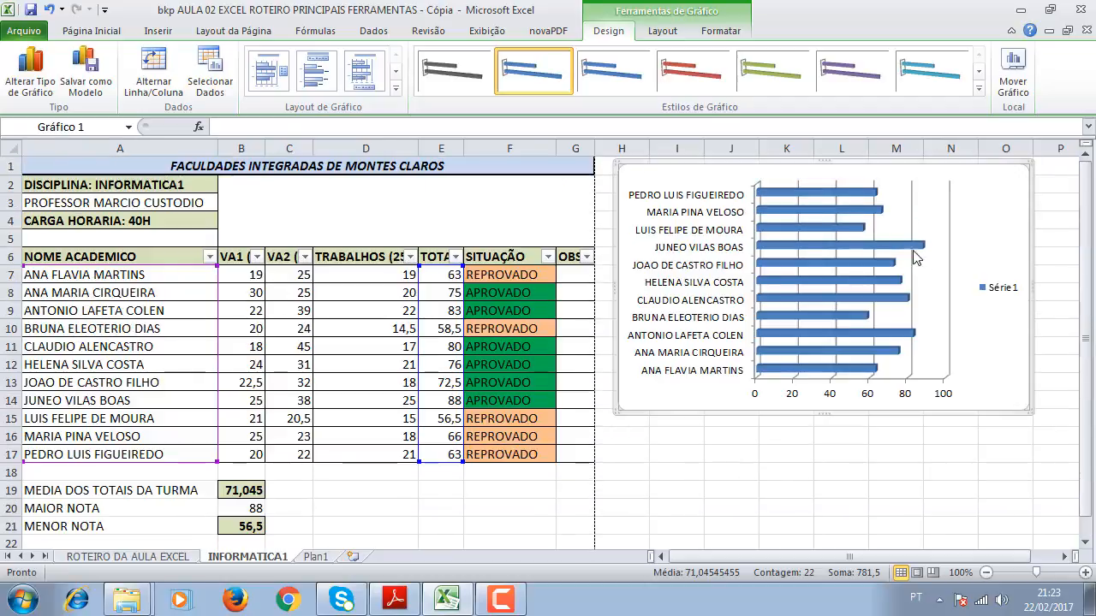
left_click_drag(852, 164, 260, 451)
scroll(260, 451, "down", 4)
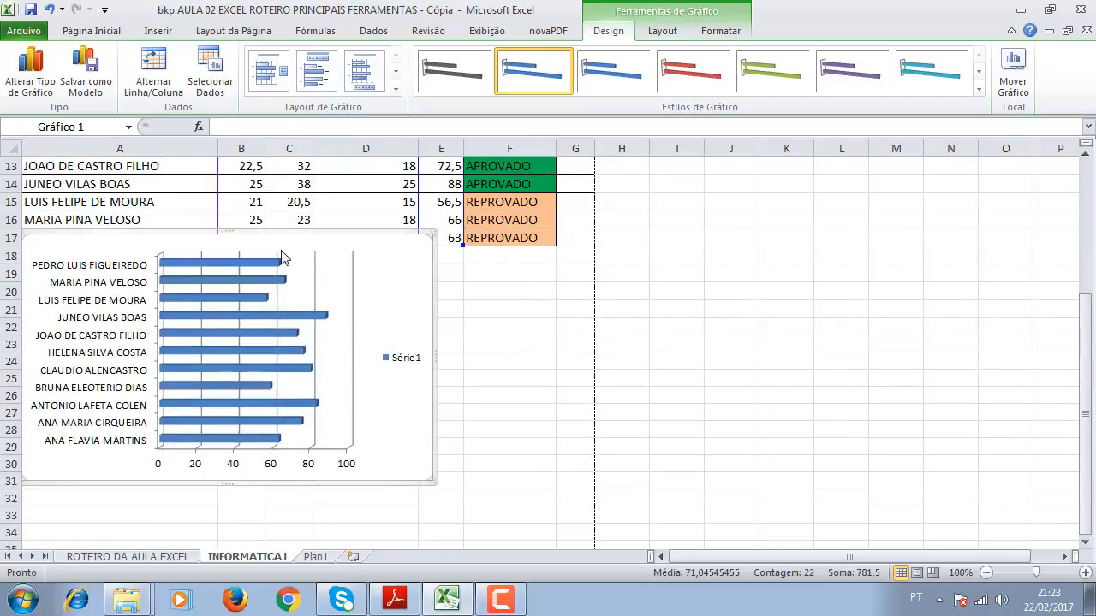
left_click_drag(294, 233, 297, 328)
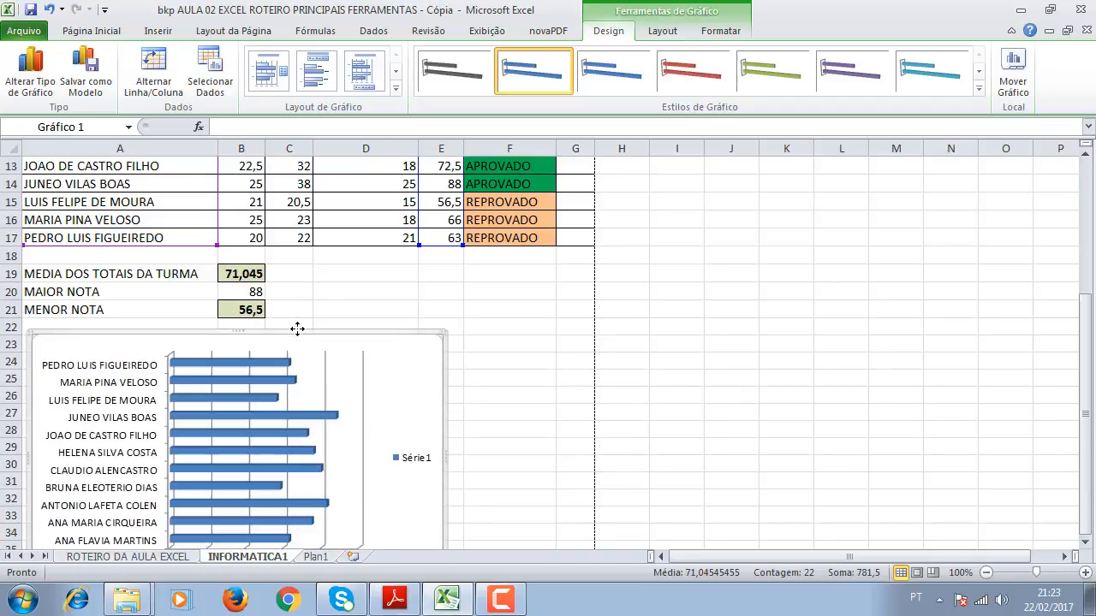
scroll(555, 352, "down", 3)
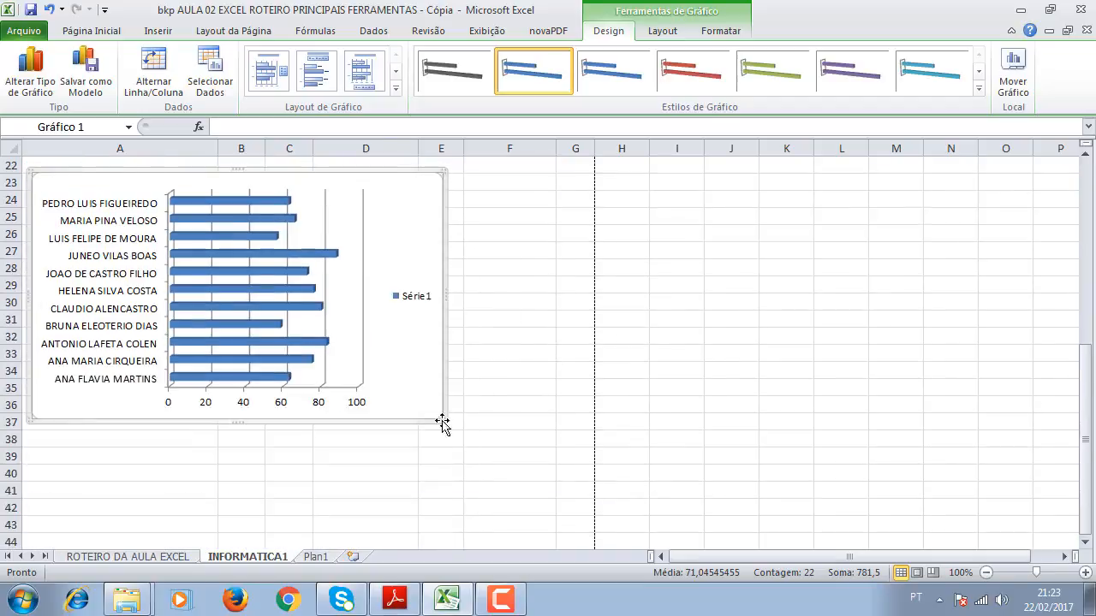
- Enlarge the bar chart to reach column G and row 42, and delete its Série1 legend
left_click_drag(442, 417, 563, 503)
left_click(543, 343)
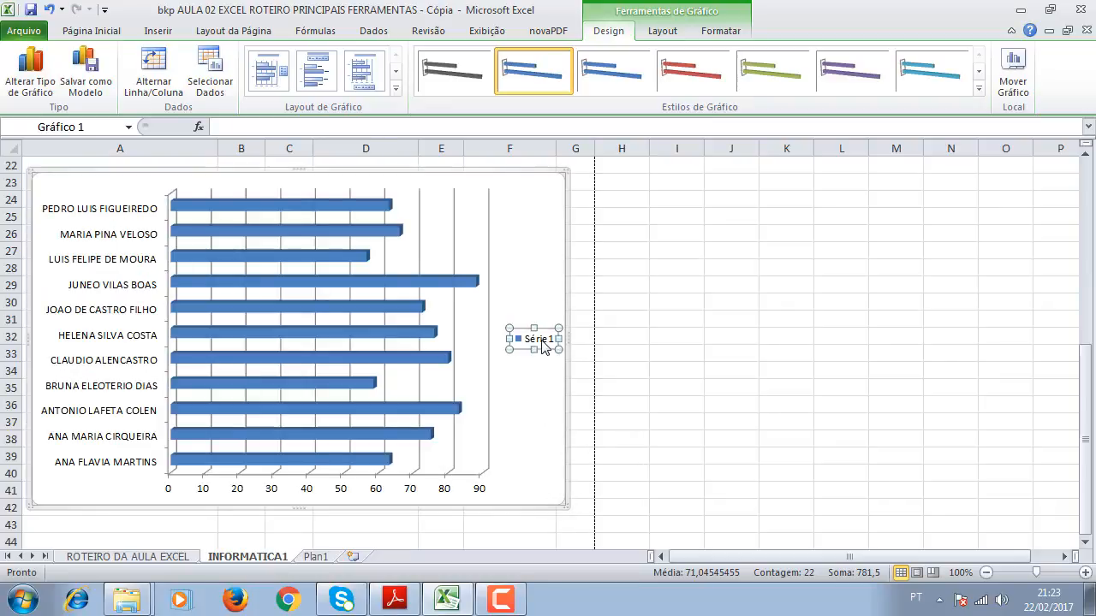
key("Delete")
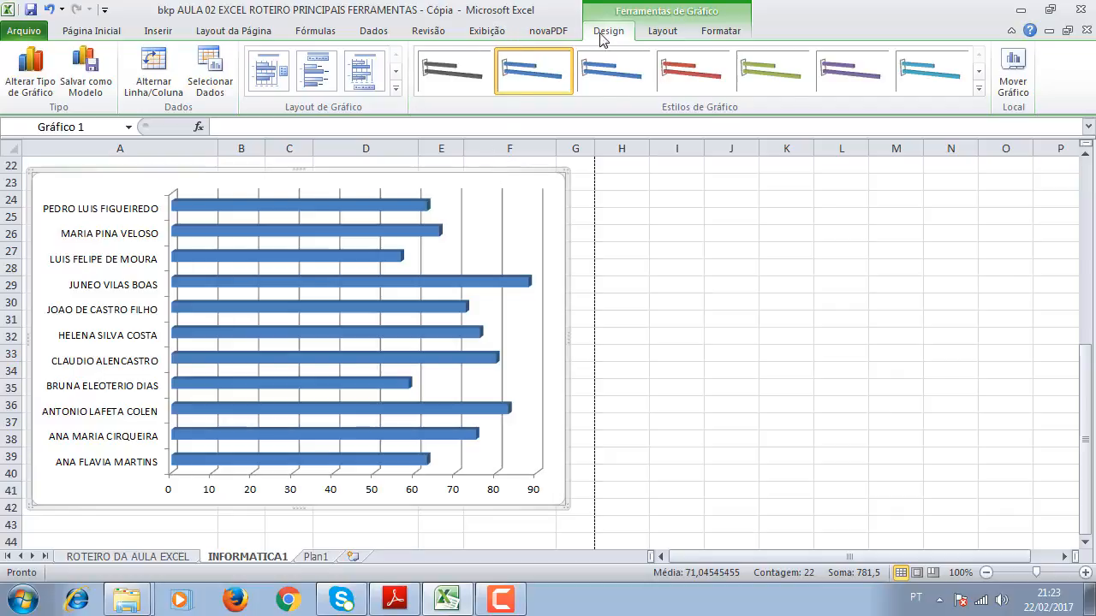
- Show data labels on the chart's bars and undo the change
left_click(652, 38)
left_click(458, 90)
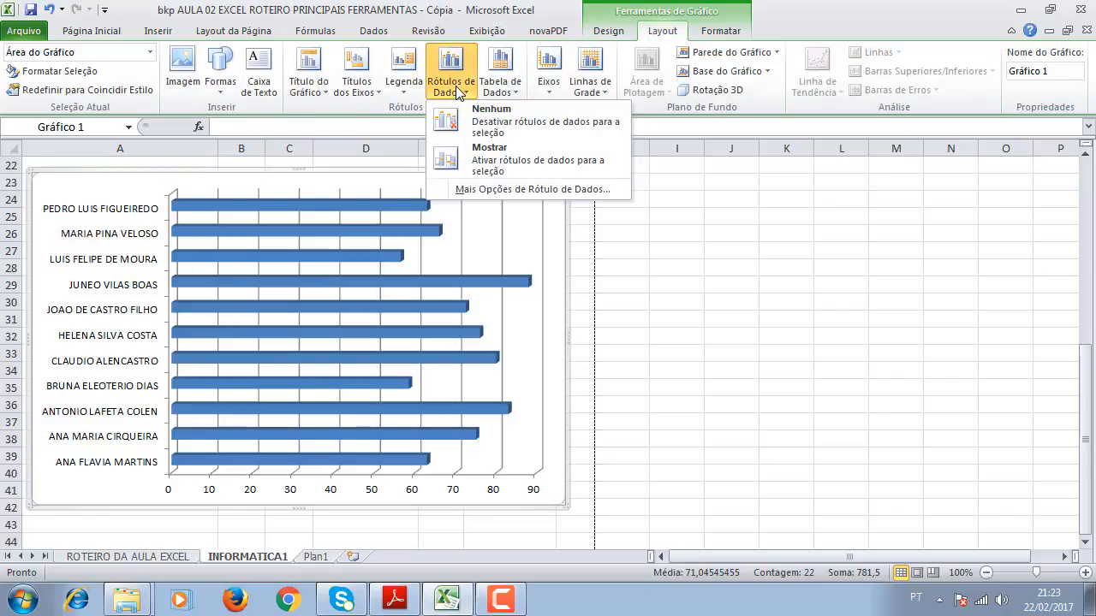
left_click(484, 163)
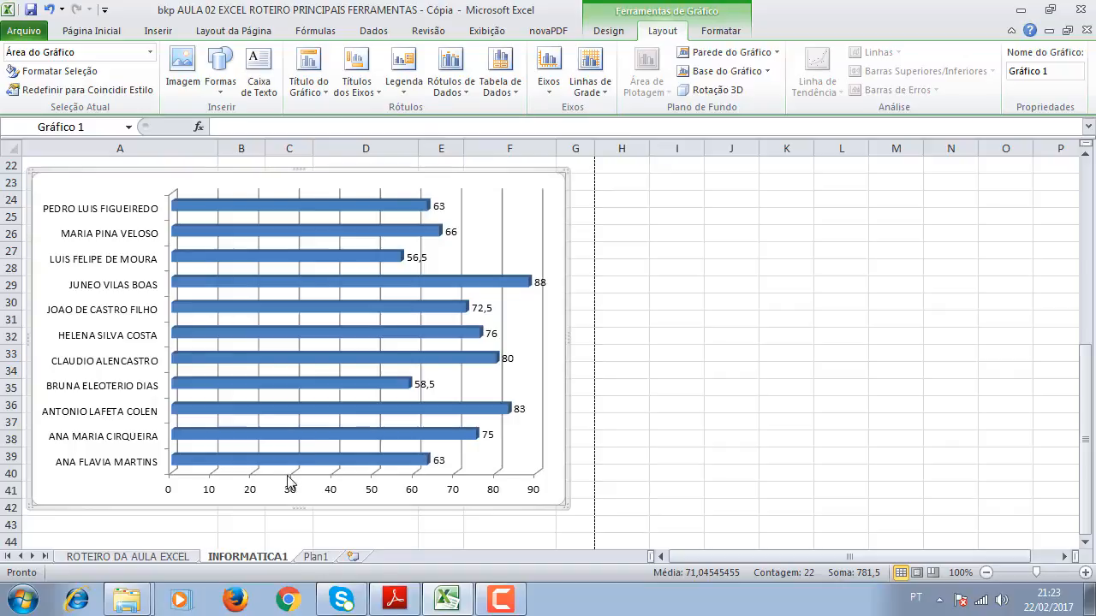
scroll(286, 482, "up", 7)
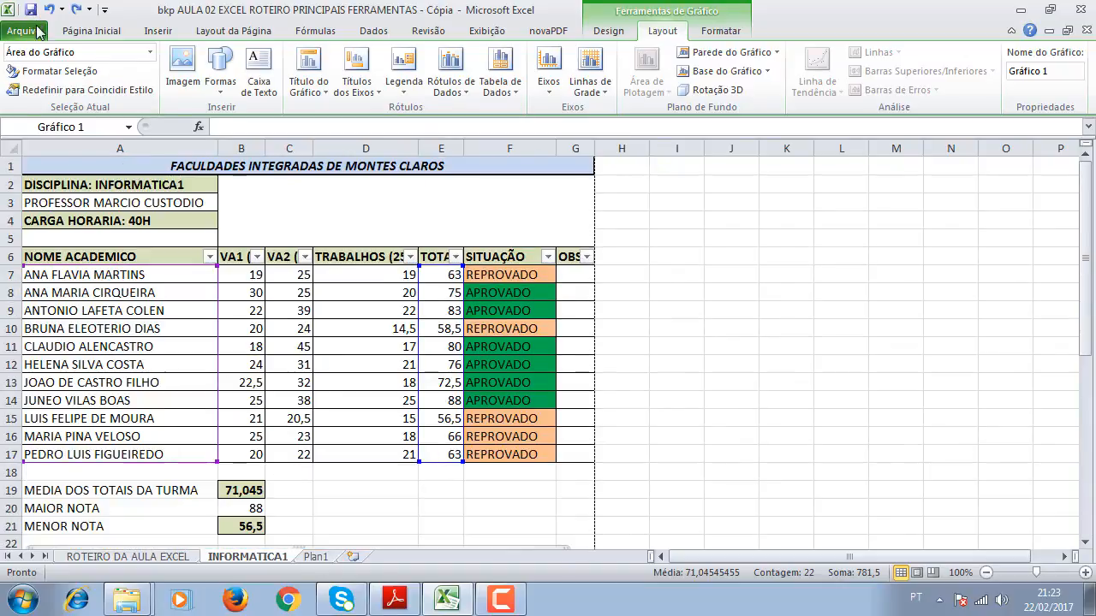
scroll(226, 296, "down", 6)
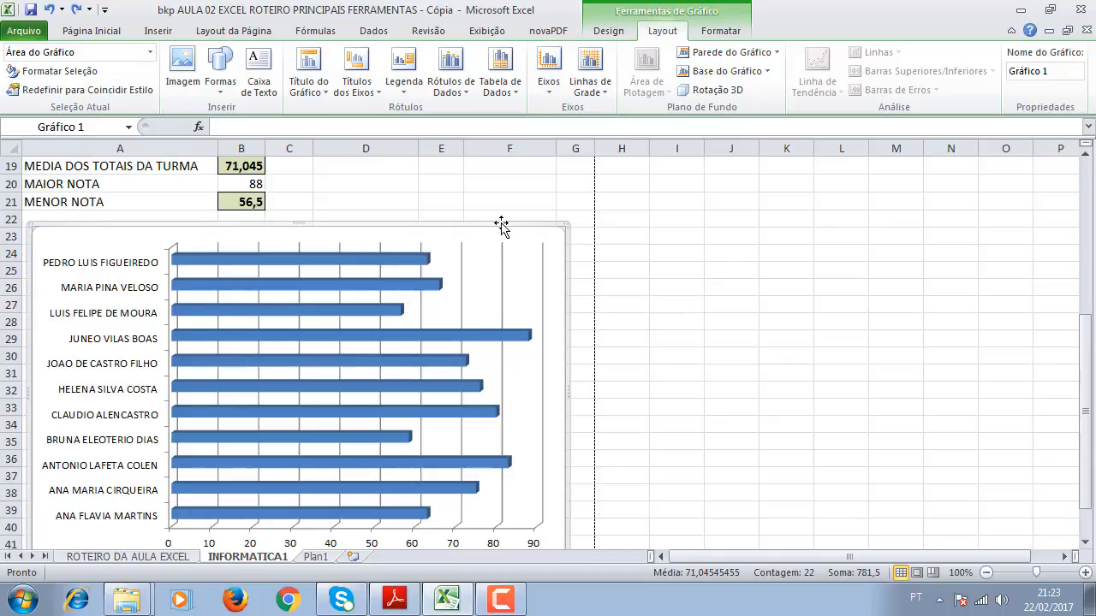
- Turn the data labels back on for the student totals bar chart
left_click(451, 81)
left_click(492, 154)
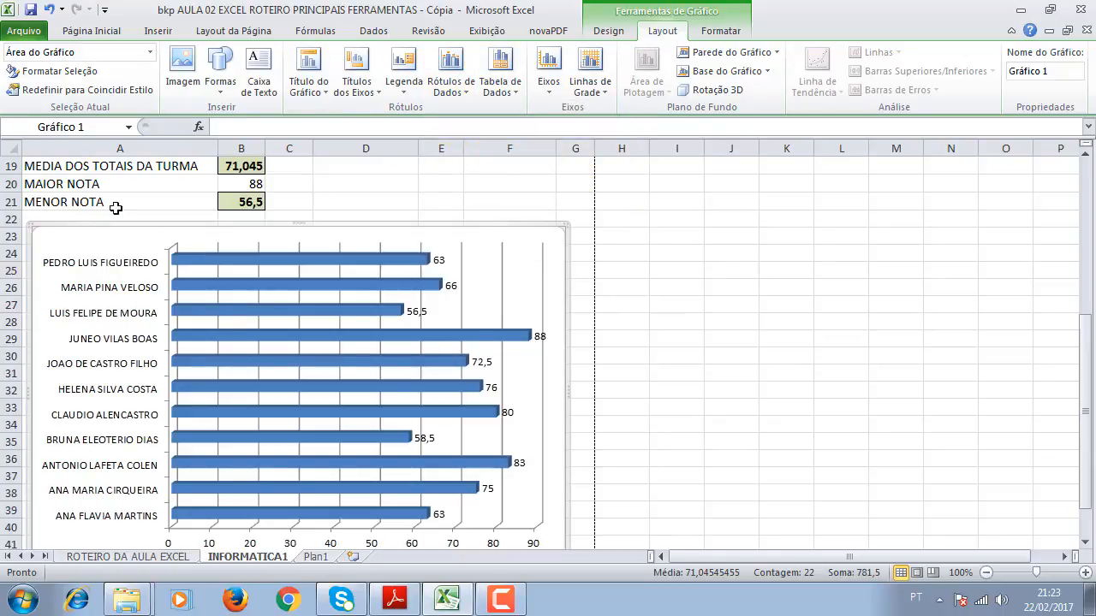
- Preview the printout of the selected student totals bar chart and reduce the number of copies
left_click(24, 31)
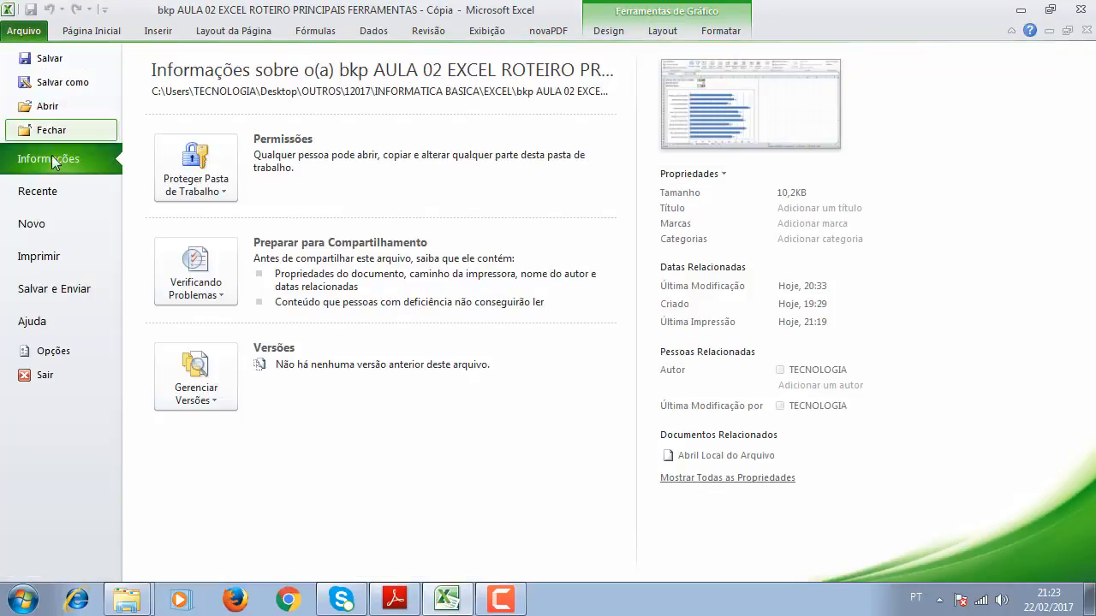
left_click(52, 269)
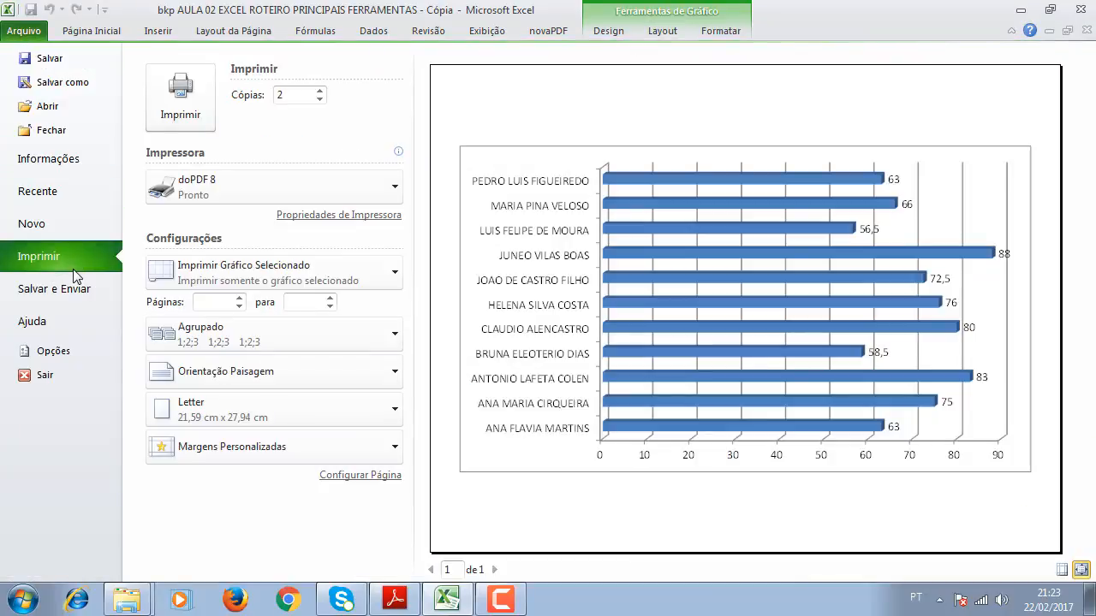
left_click(321, 97)
left_click(94, 36)
- Deselect the bar chart and save the workbook under its current name
scroll(330, 283, "up", 3)
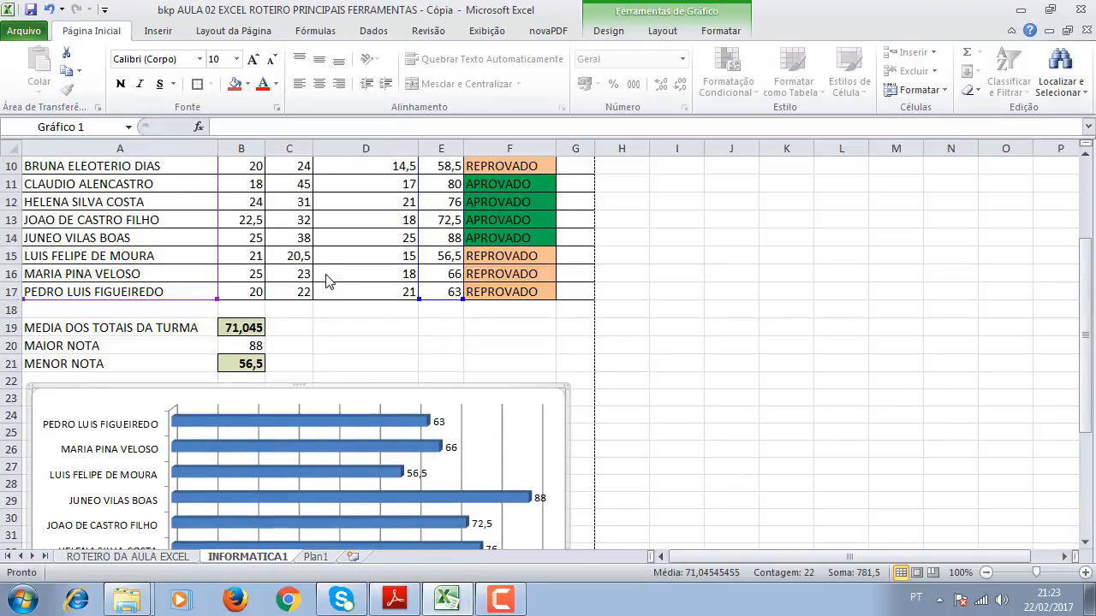
scroll(329, 283, "up", 3)
scroll(330, 282, "down", 13)
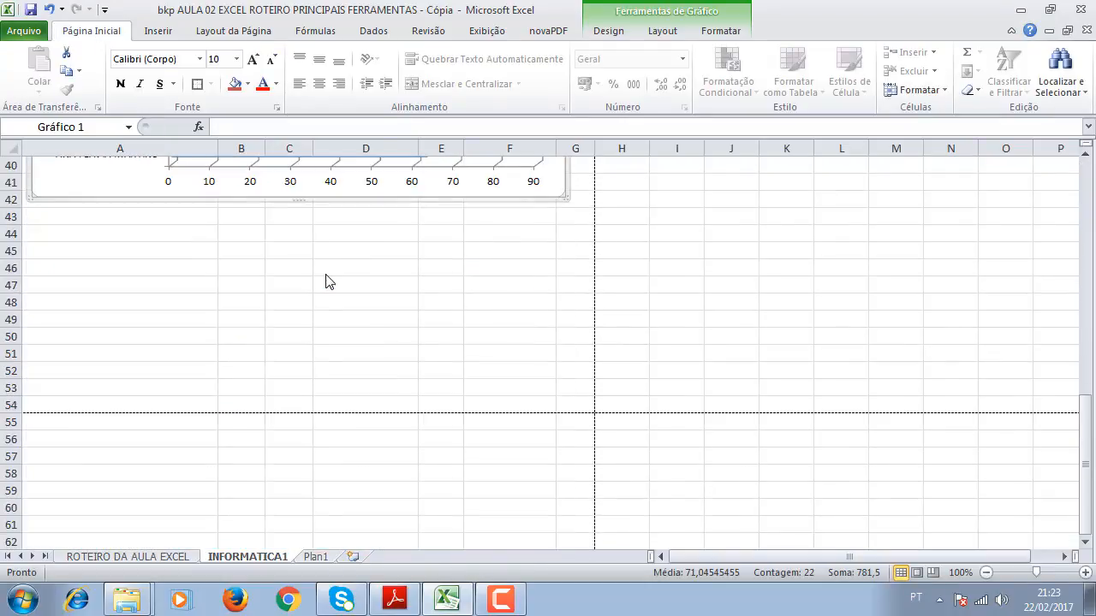
scroll(327, 281, "up", 13)
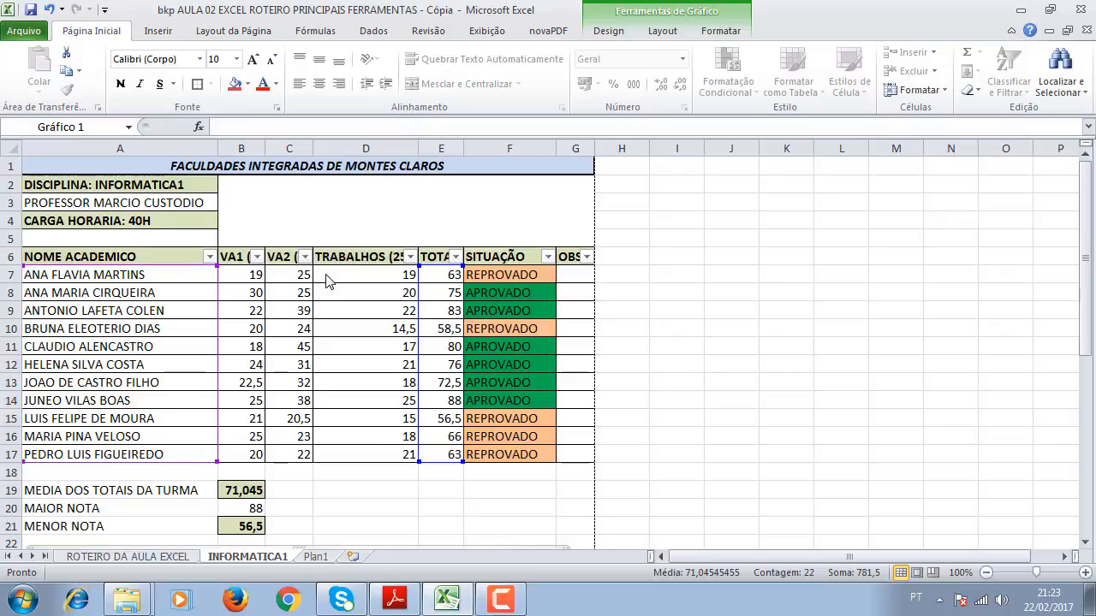
left_click(770, 237)
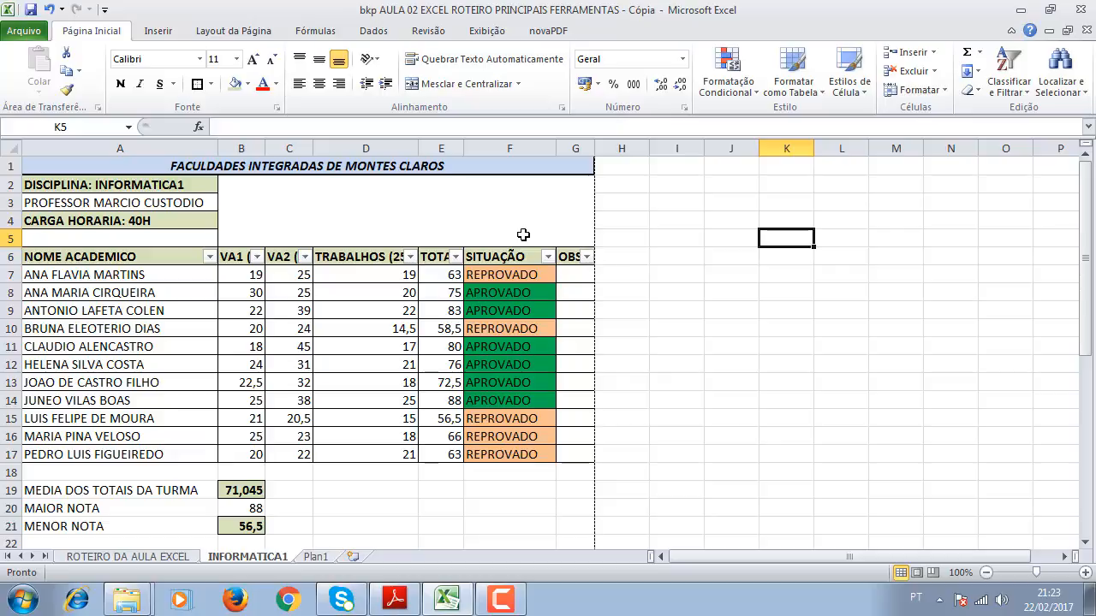
left_click(31, 11)
- Try setting up a copy of the workbook in the Pasta de Trabalho do Excel 97-2003 format
left_click(24, 31)
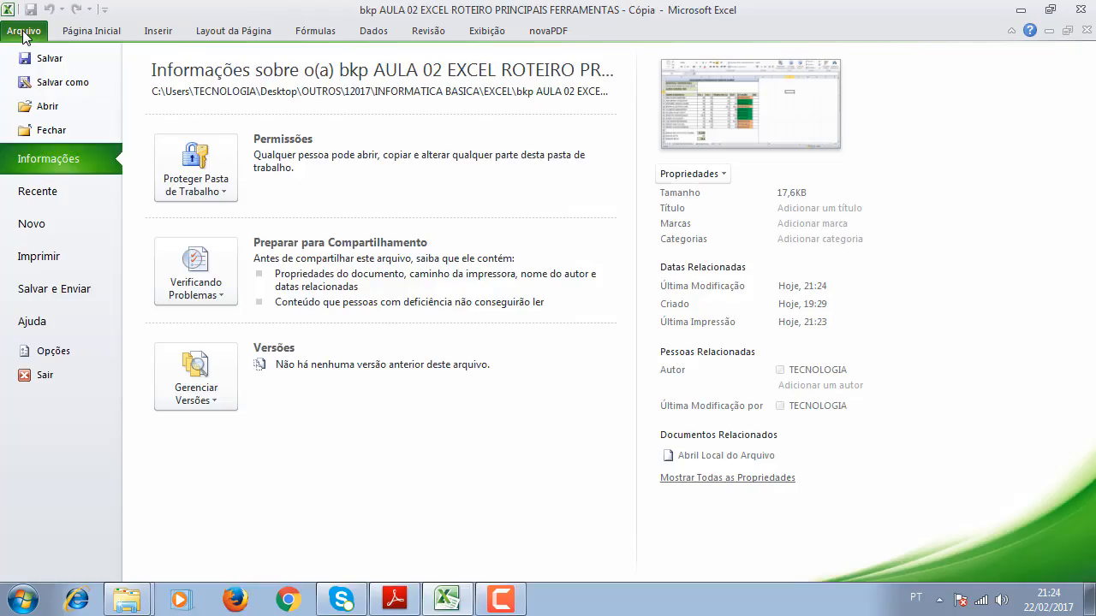
left_click(41, 82)
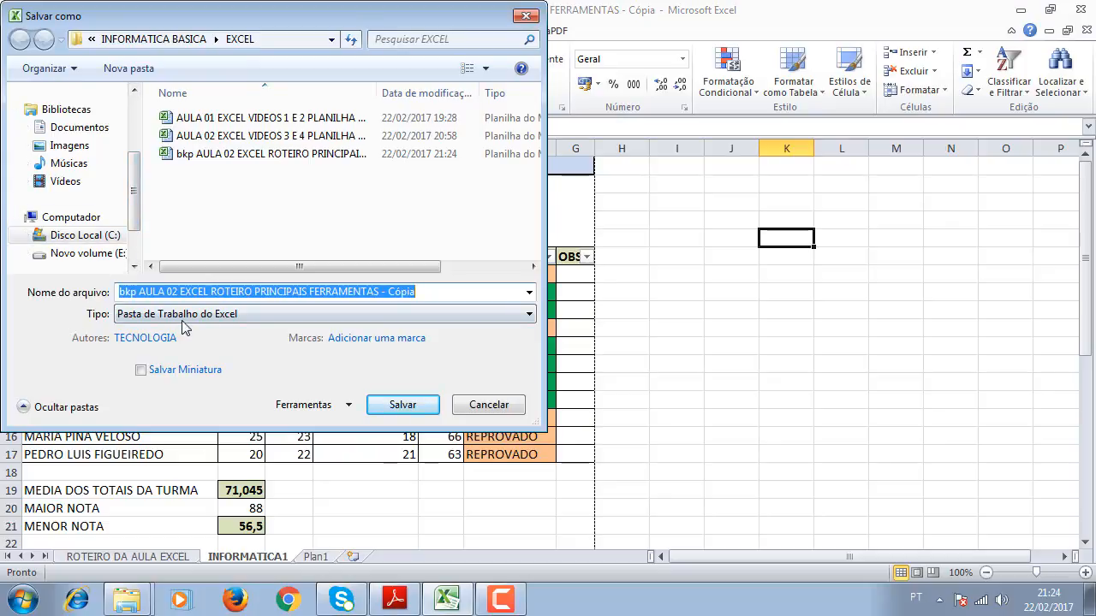
left_click(225, 316)
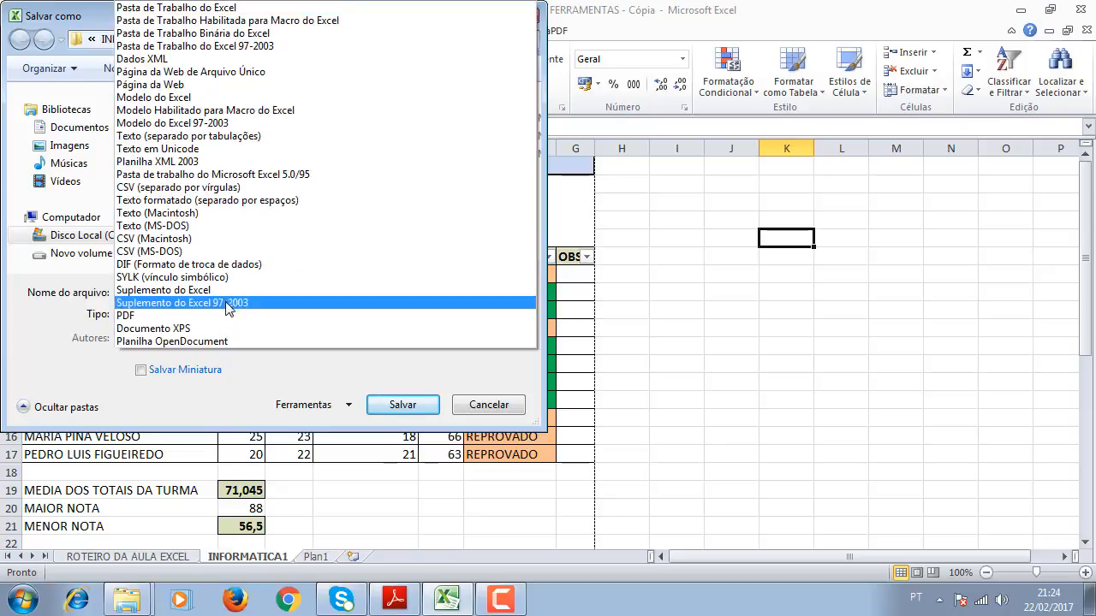
left_click(255, 49)
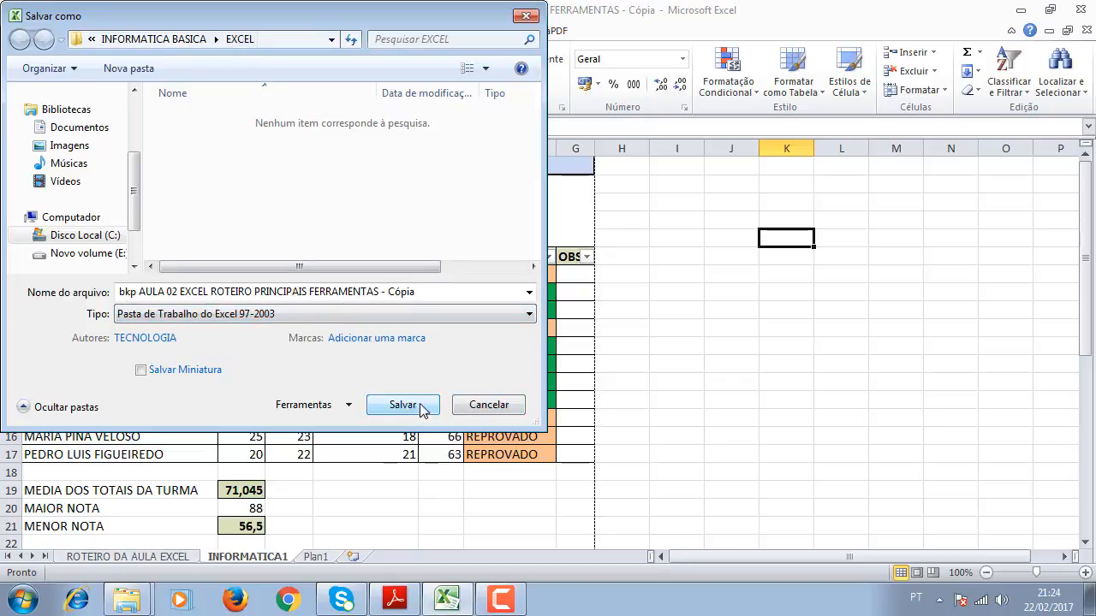
left_click(496, 403)
left_click(729, 310)
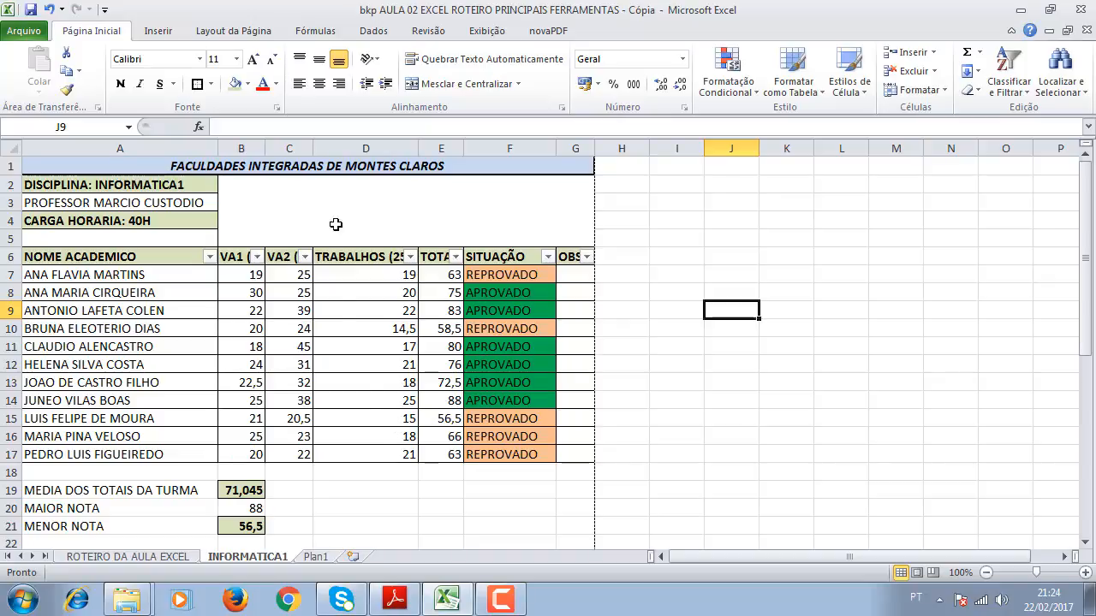
left_click_drag(331, 169, 561, 452)
left_click(599, 435)
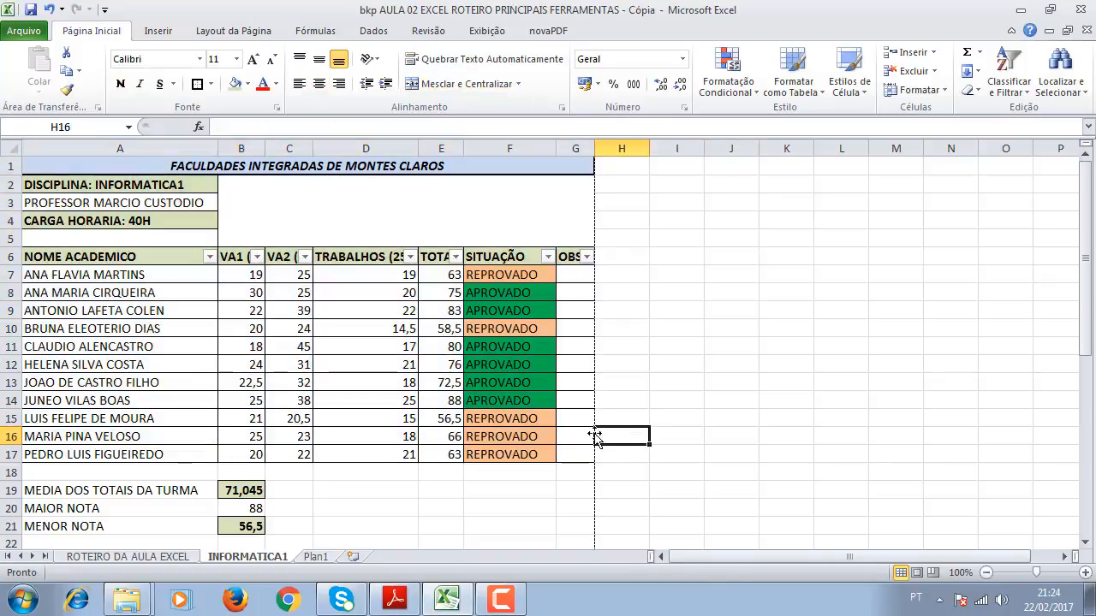
left_click_drag(518, 283, 511, 436)
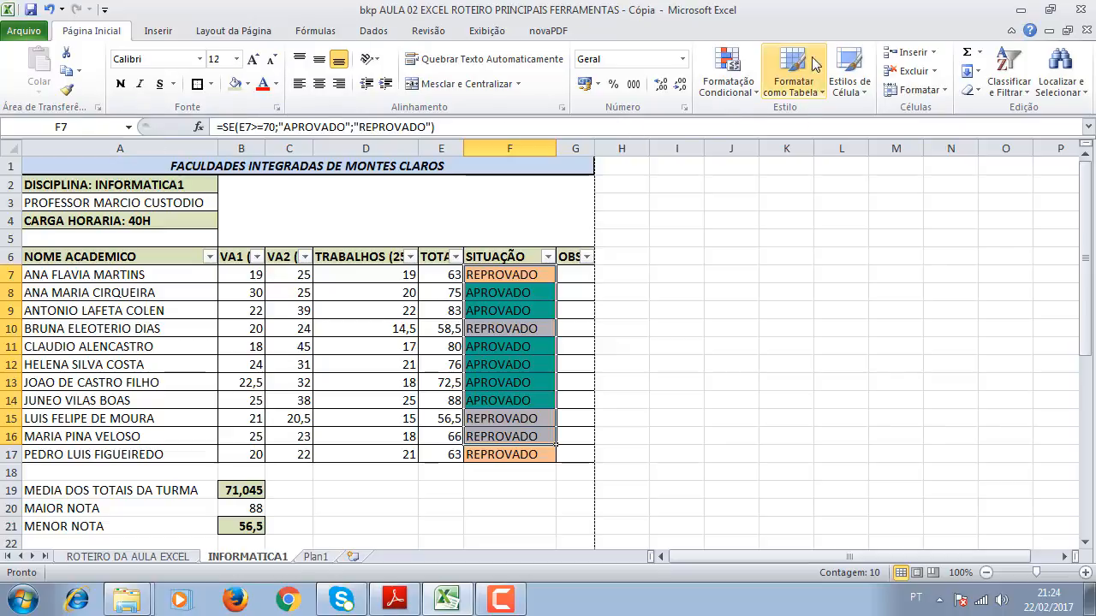
left_click(152, 33)
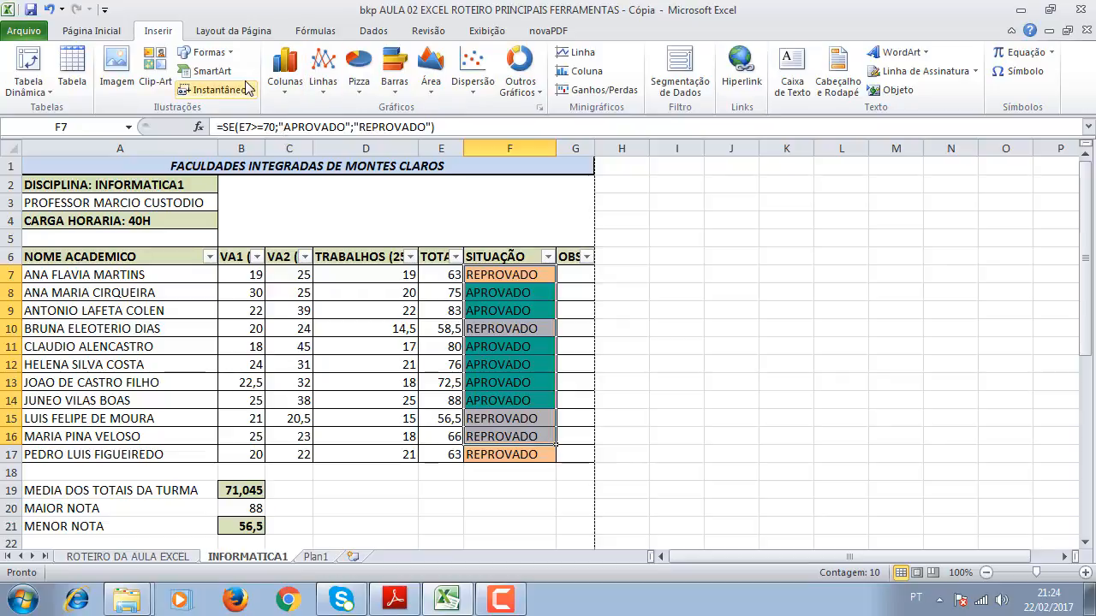
left_click(233, 33)
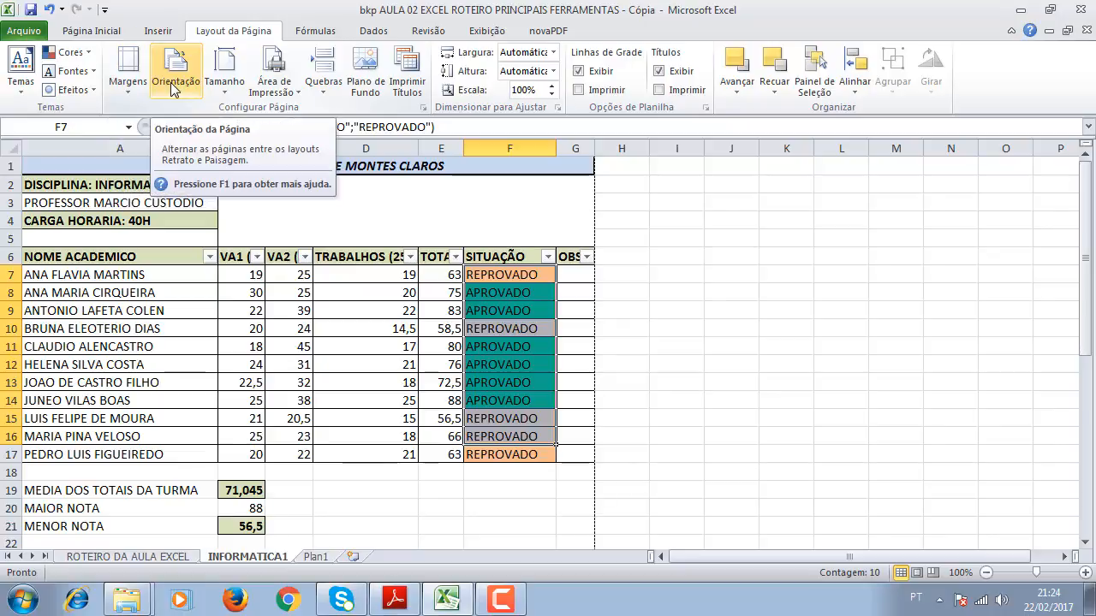
left_click(308, 32)
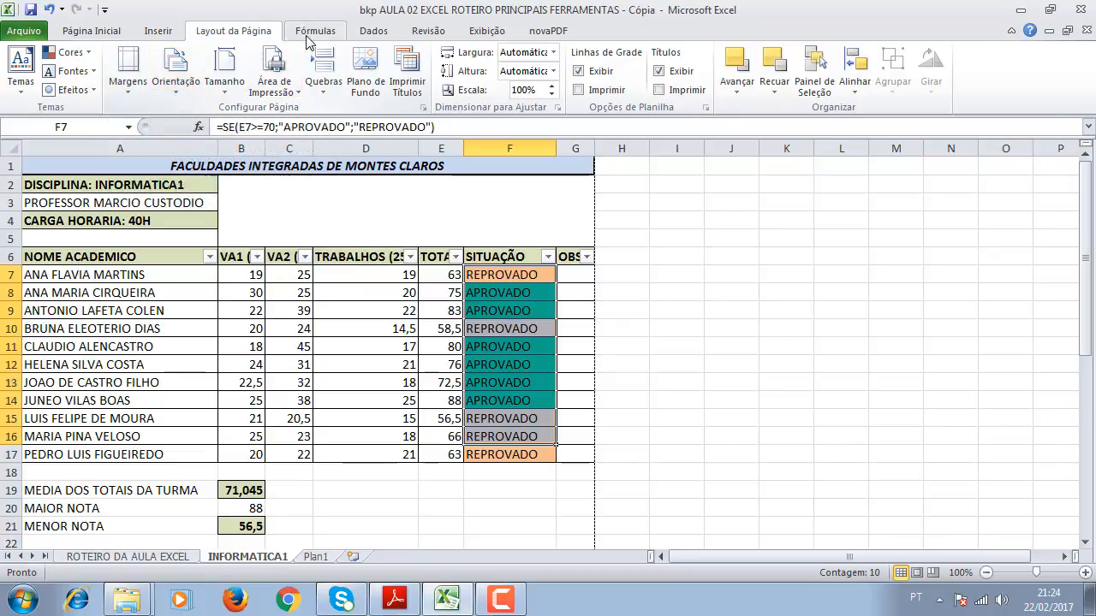
left_click(382, 28)
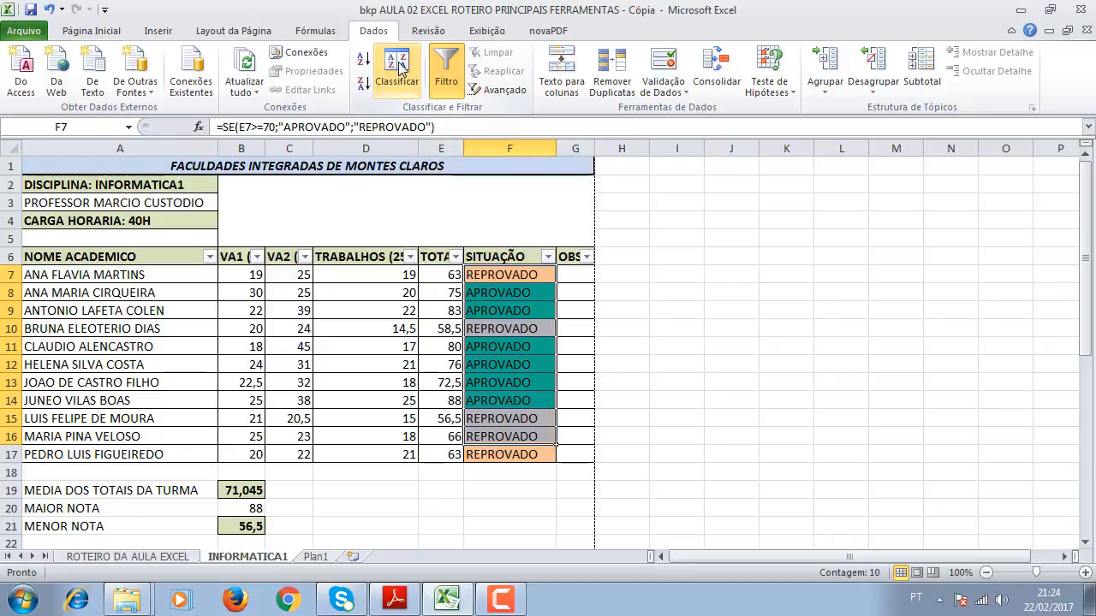
left_click(713, 289)
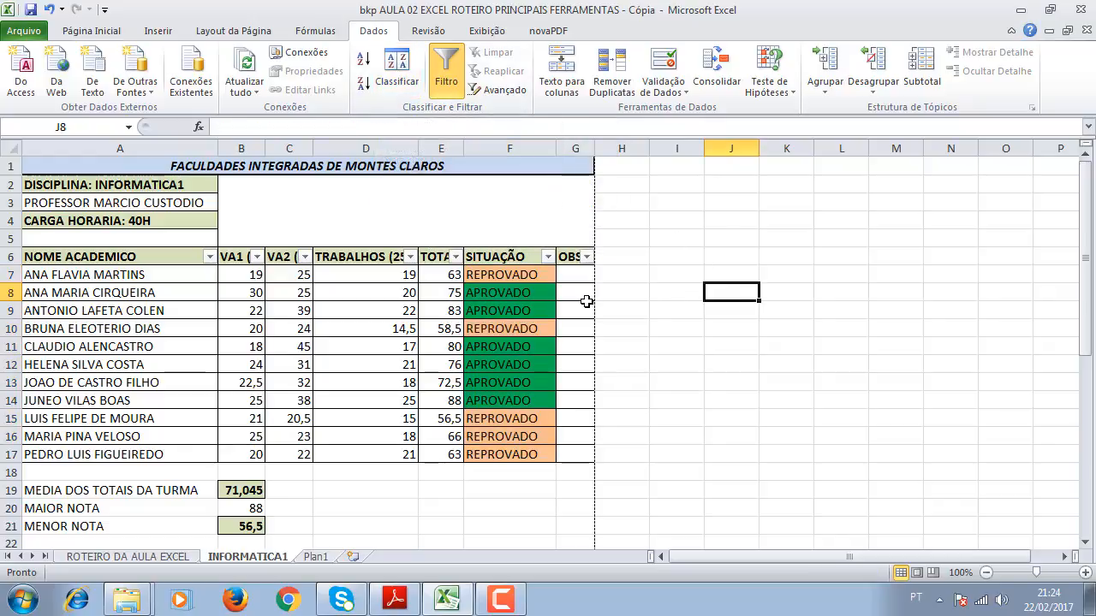